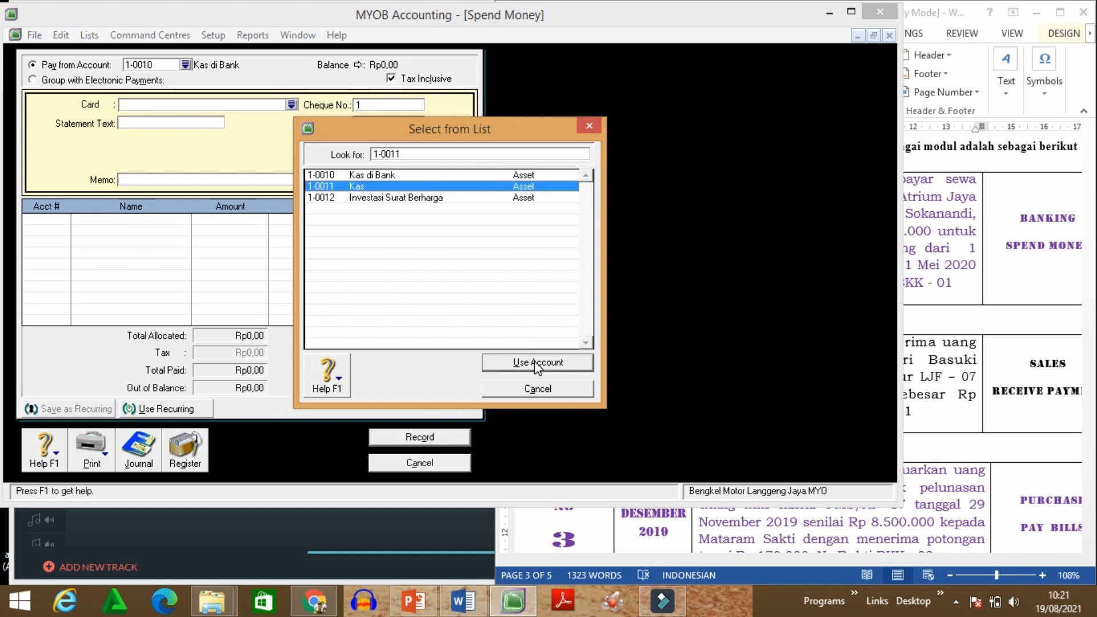
Step: Pay from account 1-0011 Kas, make the payment not tax inclusive, and set the cheque number to BKK-01
{"action": "left_click", "coordinate": [534, 362]}
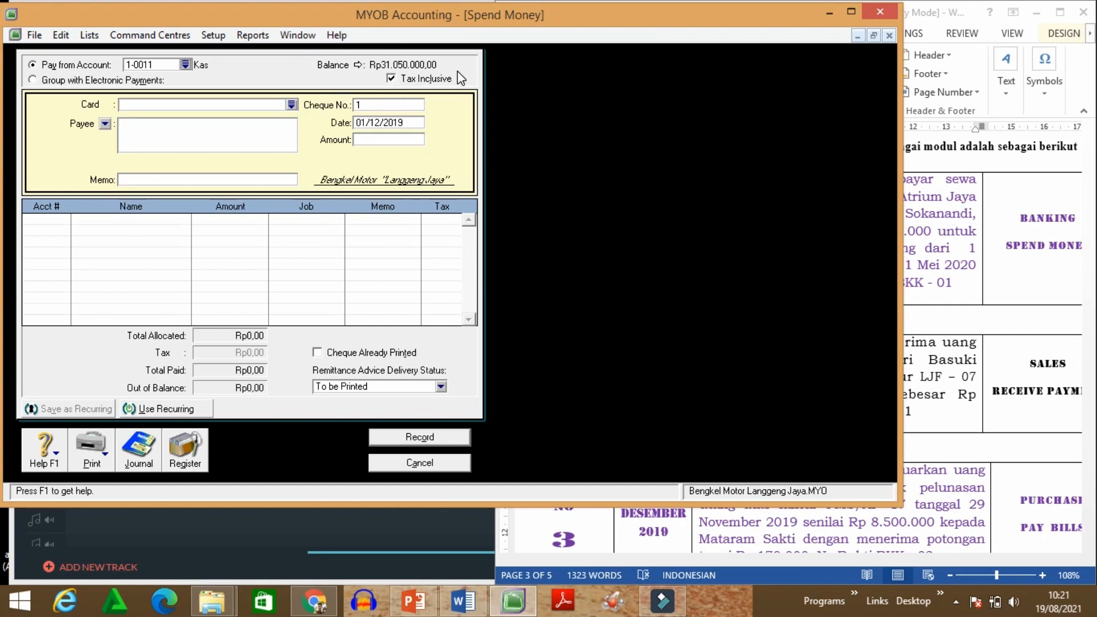
{"action": "left_click", "coordinate": [391, 79]}
{"action": "left_click", "coordinate": [377, 105]}
{"action": "key", "text": "BackSpace"}
{"action": "type", "text": "BKK-01"}
Step: Enter a payment amount of Rp270.000 with the memo "Pembayaran Sewa Ruangan Bengkel"
{"action": "left_click", "coordinate": [395, 122]}
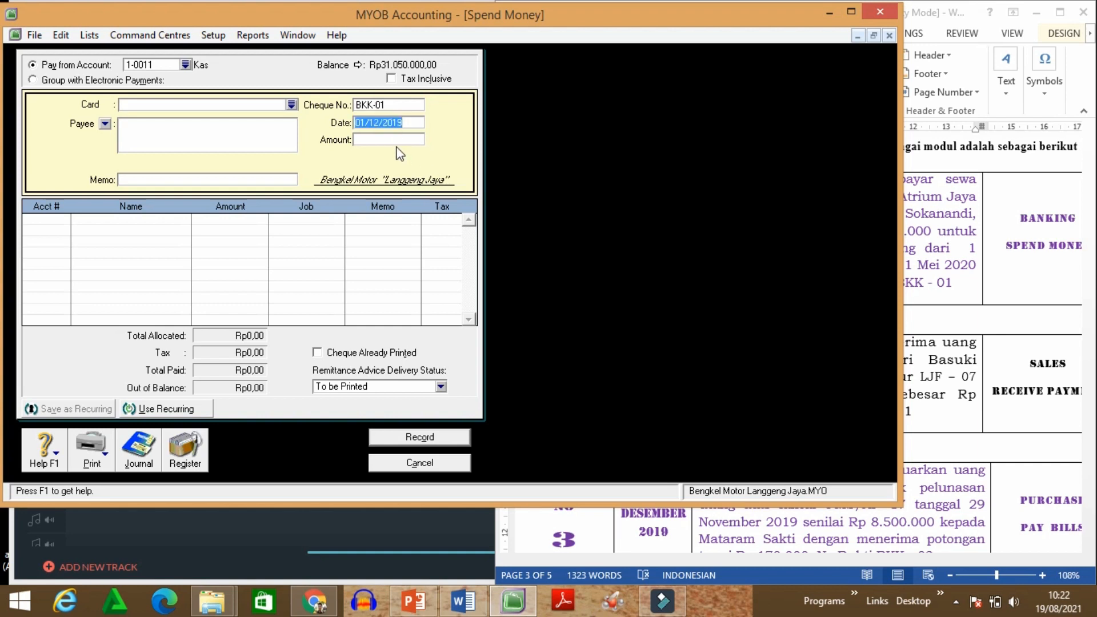
{"action": "left_click", "coordinate": [387, 140]}
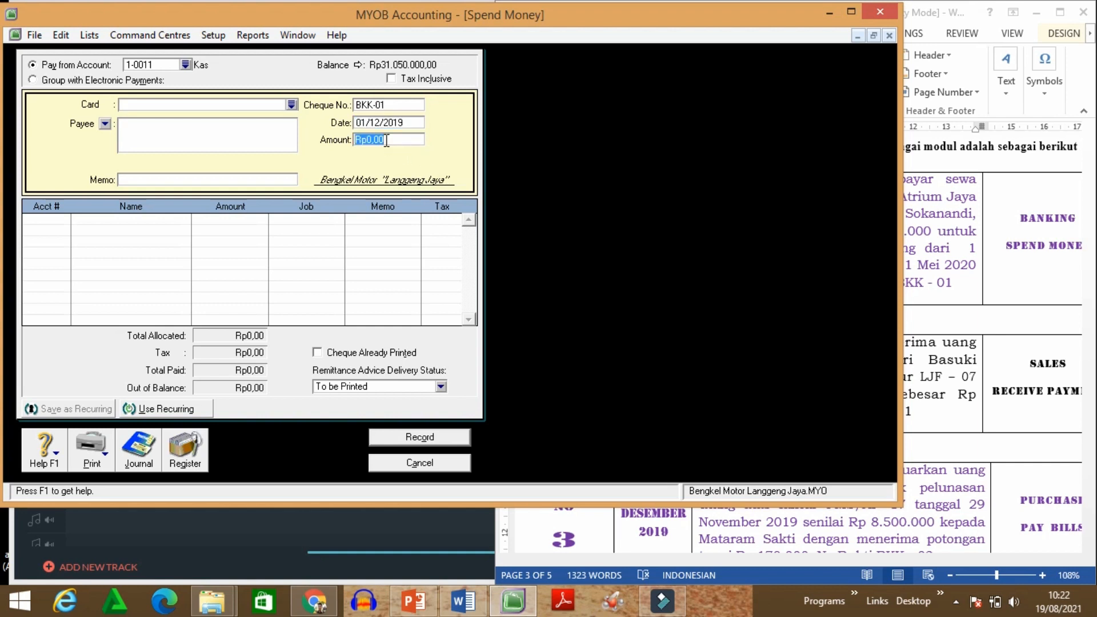
{"action": "type", "text": "270000"}
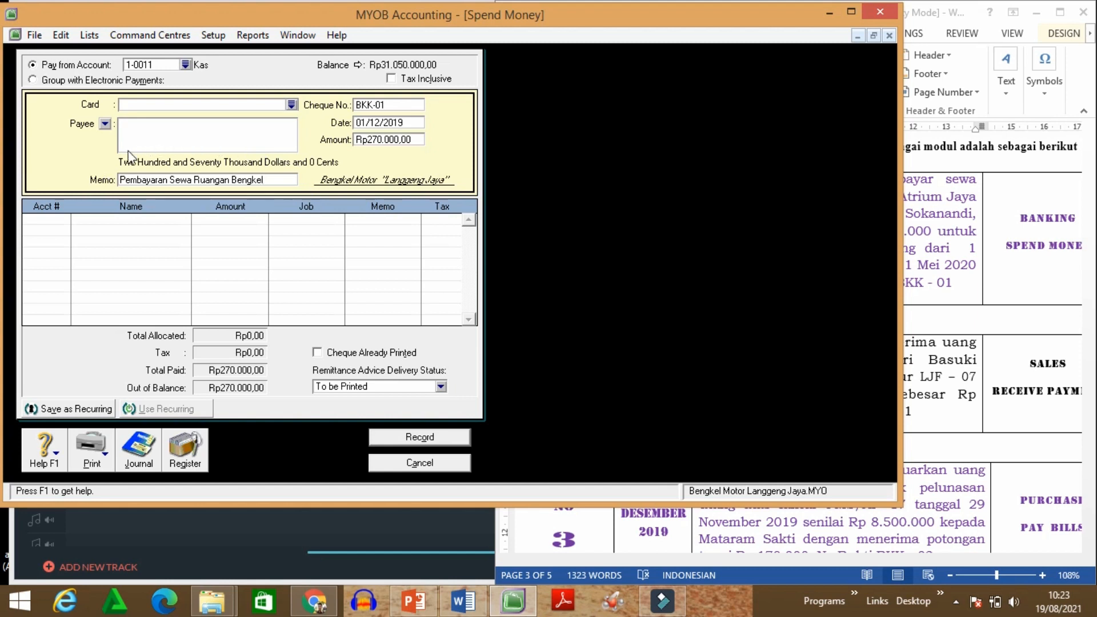
Step: Create a new card of type Personal with PLAZA ATRIUM JAYA as its last name
{"action": "left_click", "coordinate": [292, 105]}
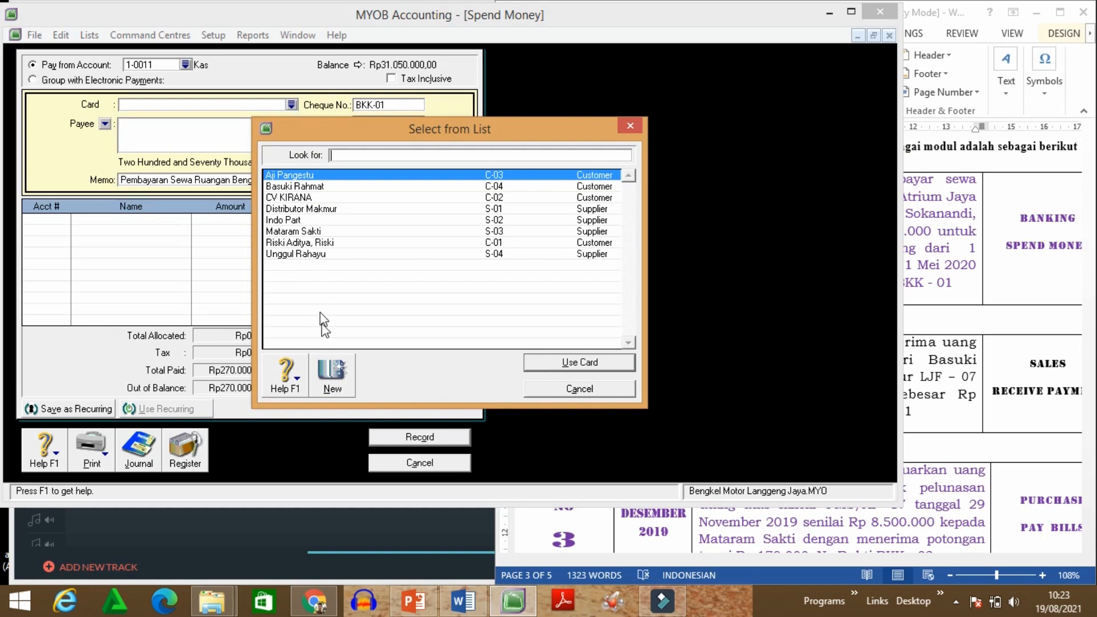
{"action": "left_click", "coordinate": [334, 377]}
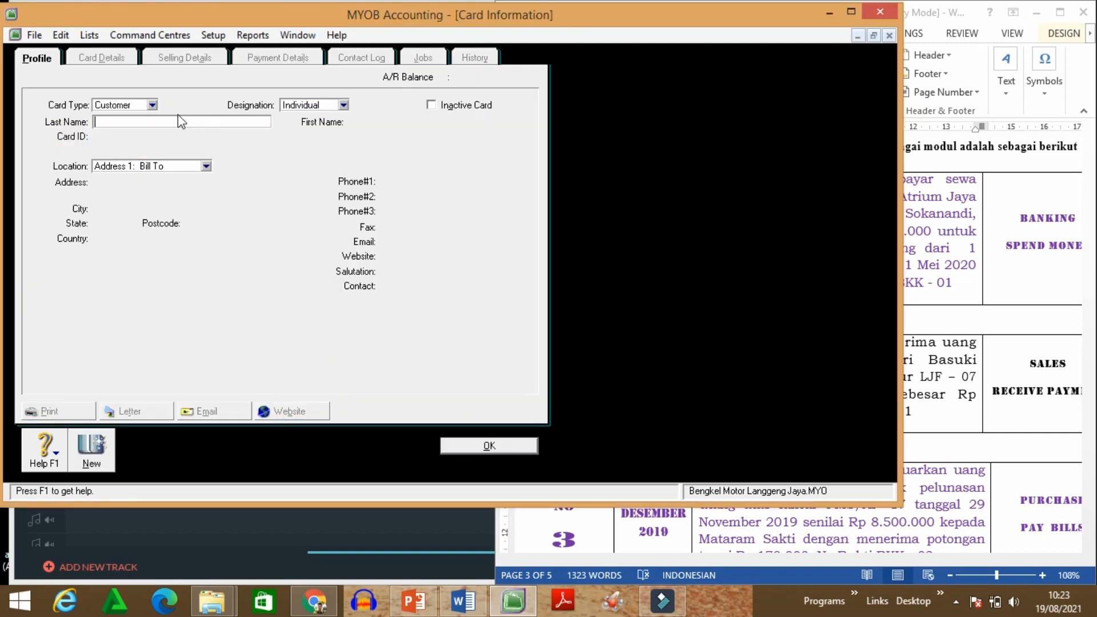
{"action": "left_click", "coordinate": [152, 104]}
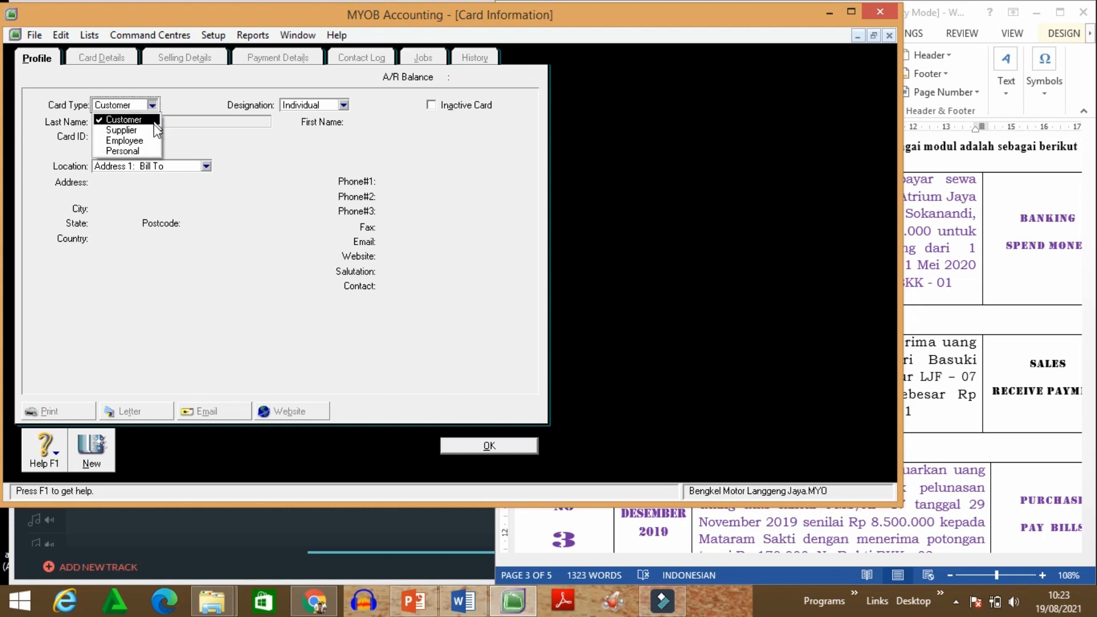
{"action": "left_click", "coordinate": [155, 150]}
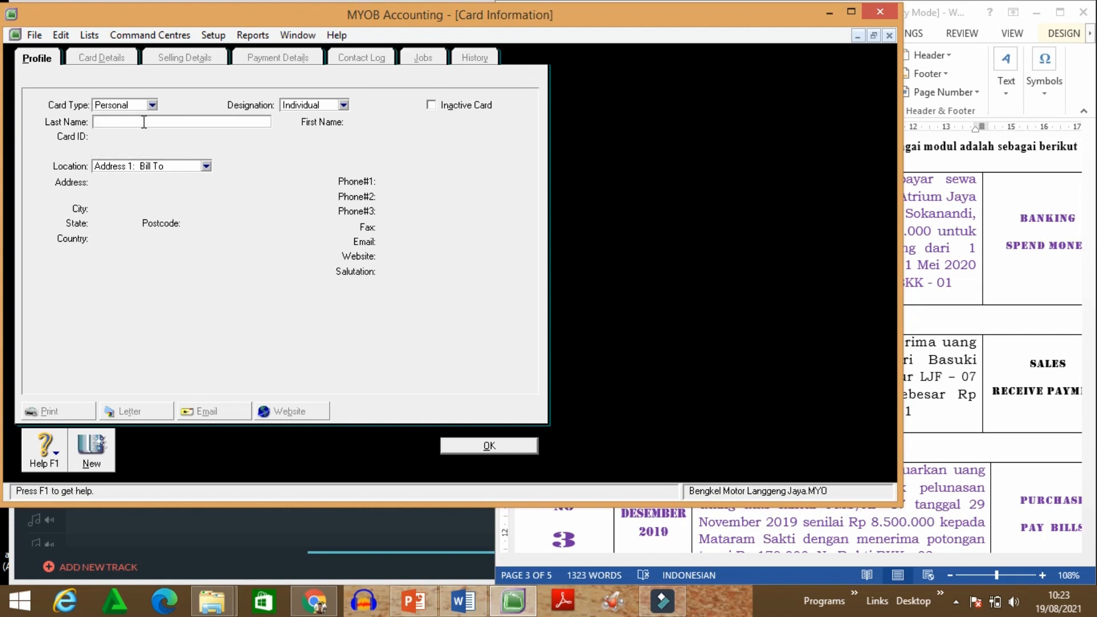
{"action": "type", "text": "PLAZA ATRIUM JAYA"}
{"action": "key", "text": "Tab"}
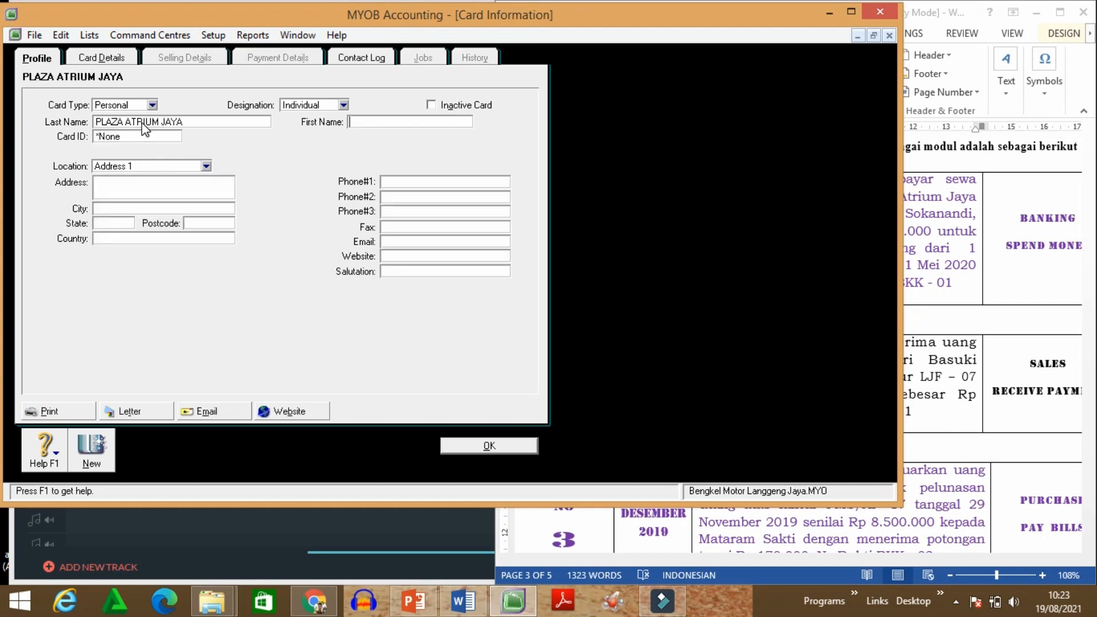
Step: Copy the plaza's street address from transaction 1 in the Word case document into the card's address and save the card
{"action": "left_click", "coordinate": [989, 224]}
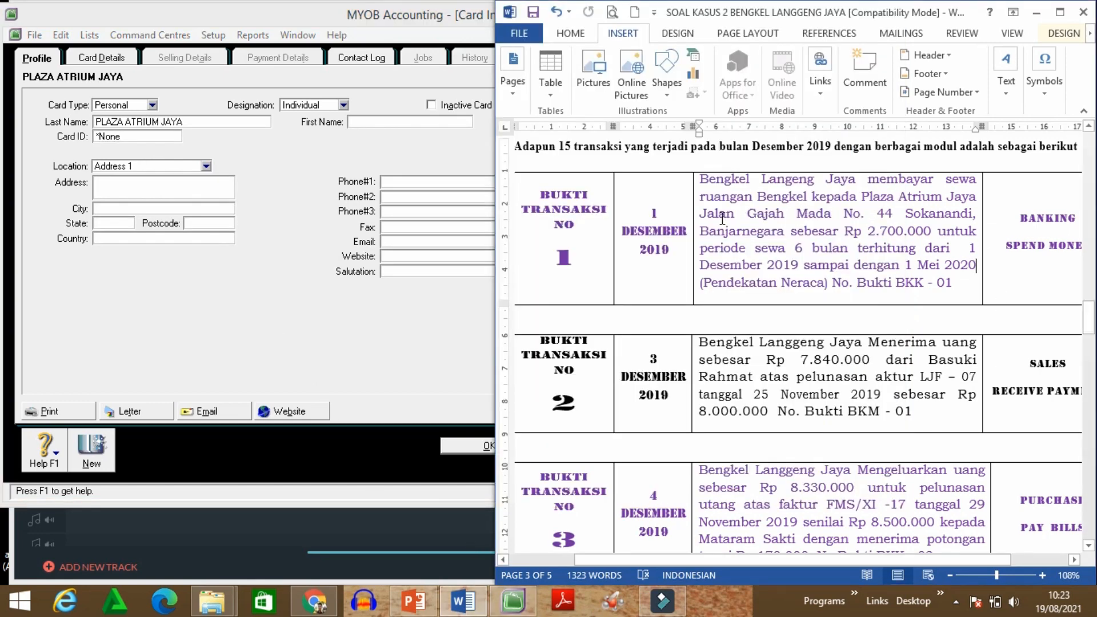
{"action": "left_click_drag", "start_coordinate": [701, 214], "coordinate": [784, 237]}
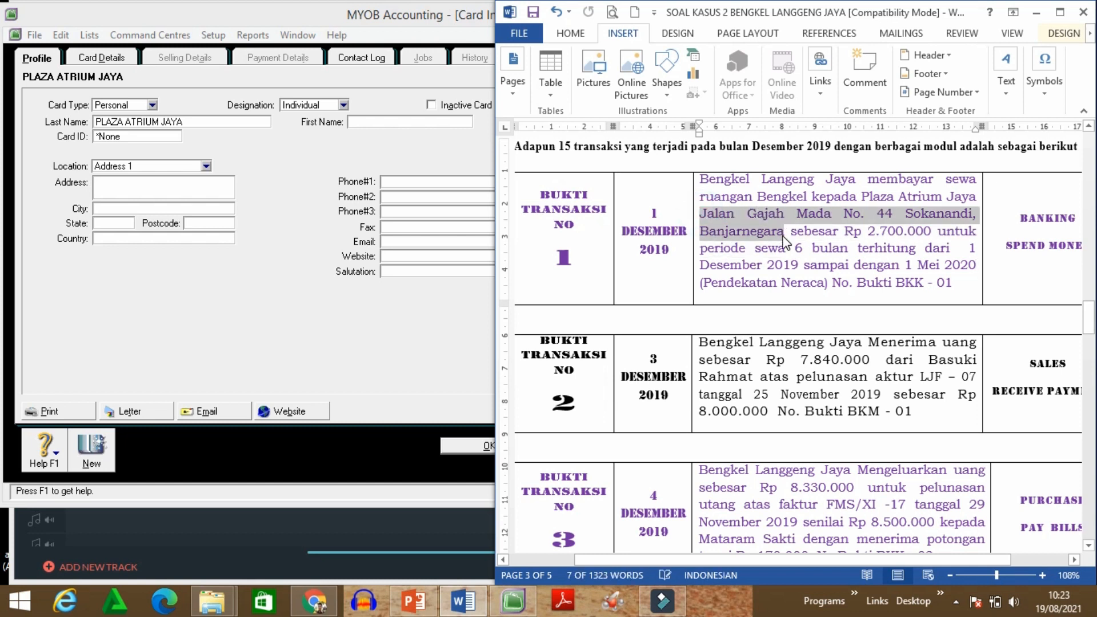
{"action": "left_click", "coordinate": [211, 189]}
{"action": "right_click", "coordinate": [211, 189]}
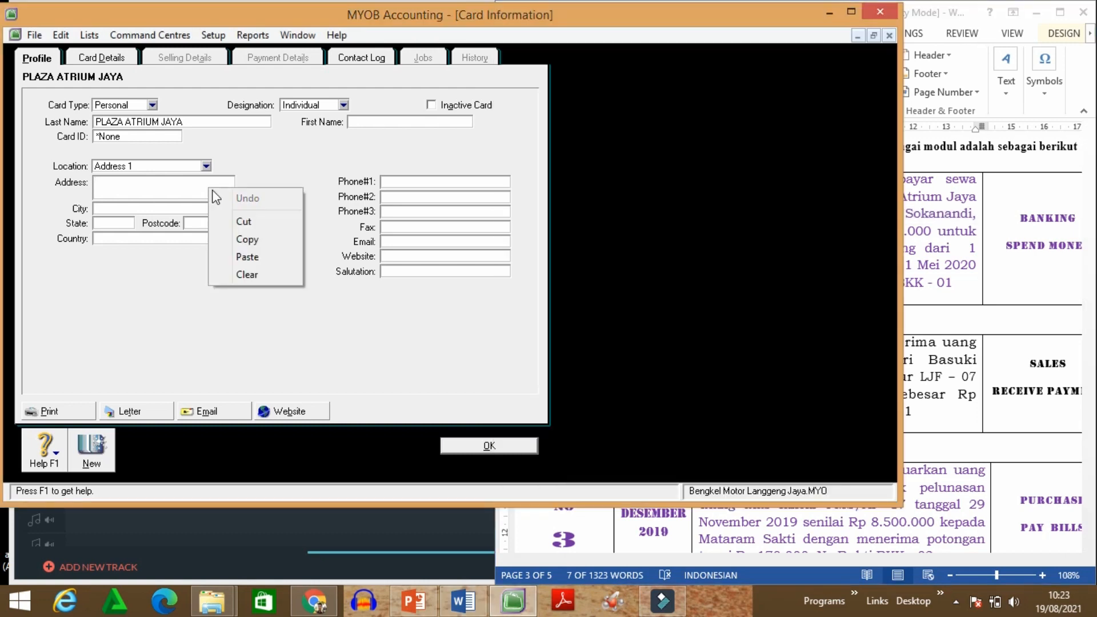
{"action": "left_click", "coordinate": [266, 262]}
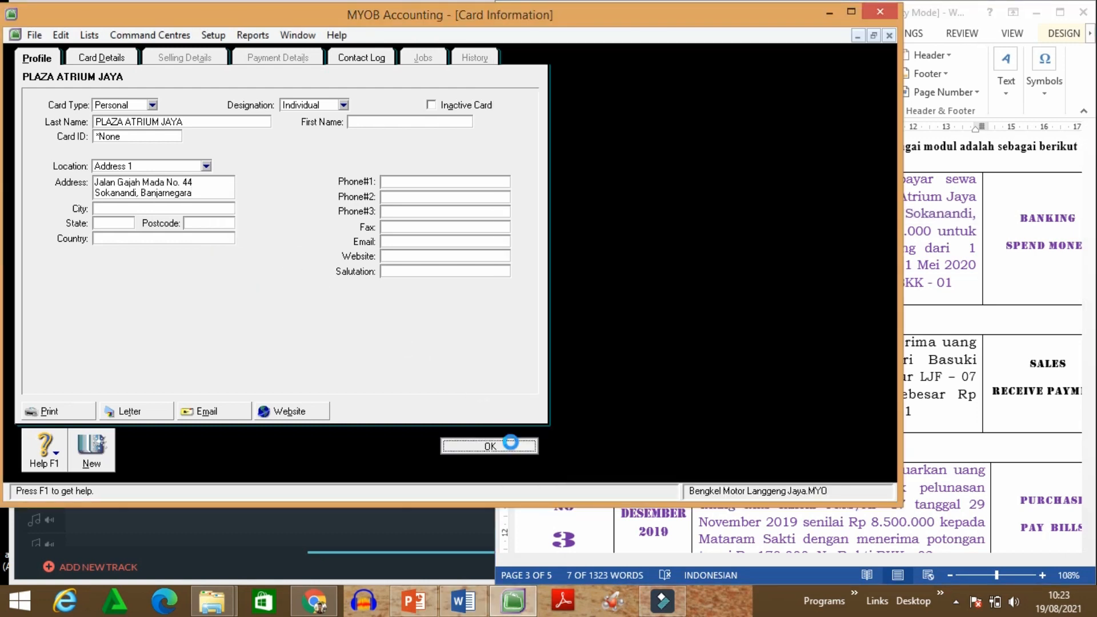
{"action": "left_click", "coordinate": [511, 442]}
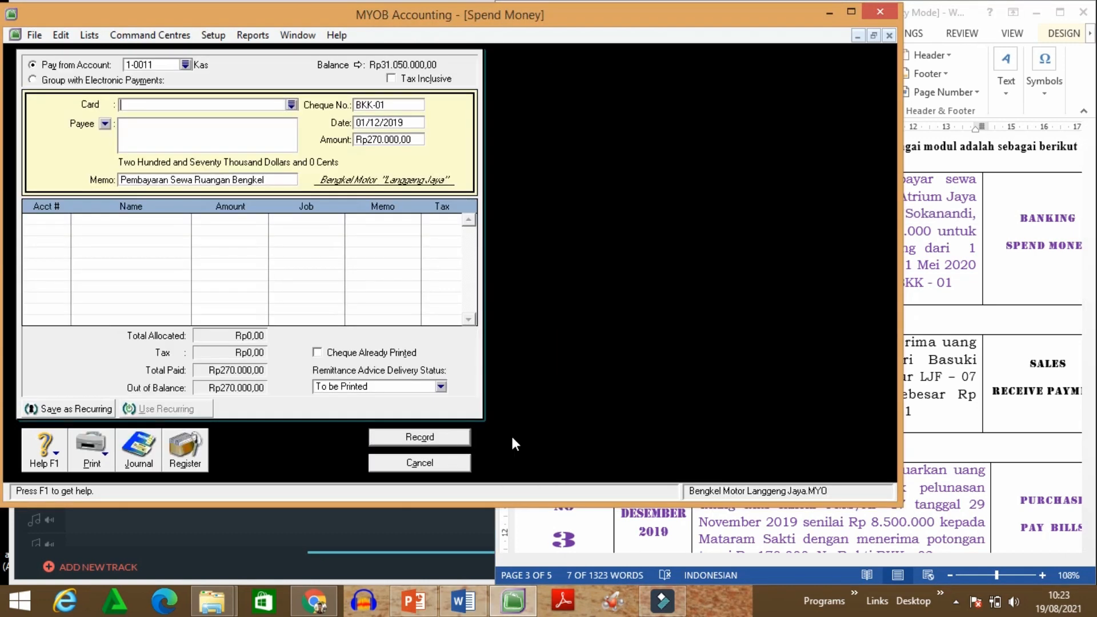
Step: Assign the PLAZA ATRIUM JAYA card to the payment and set its memo to "Pembayaran Sewa Ruangan Bengkel"
{"action": "left_click", "coordinate": [292, 105]}
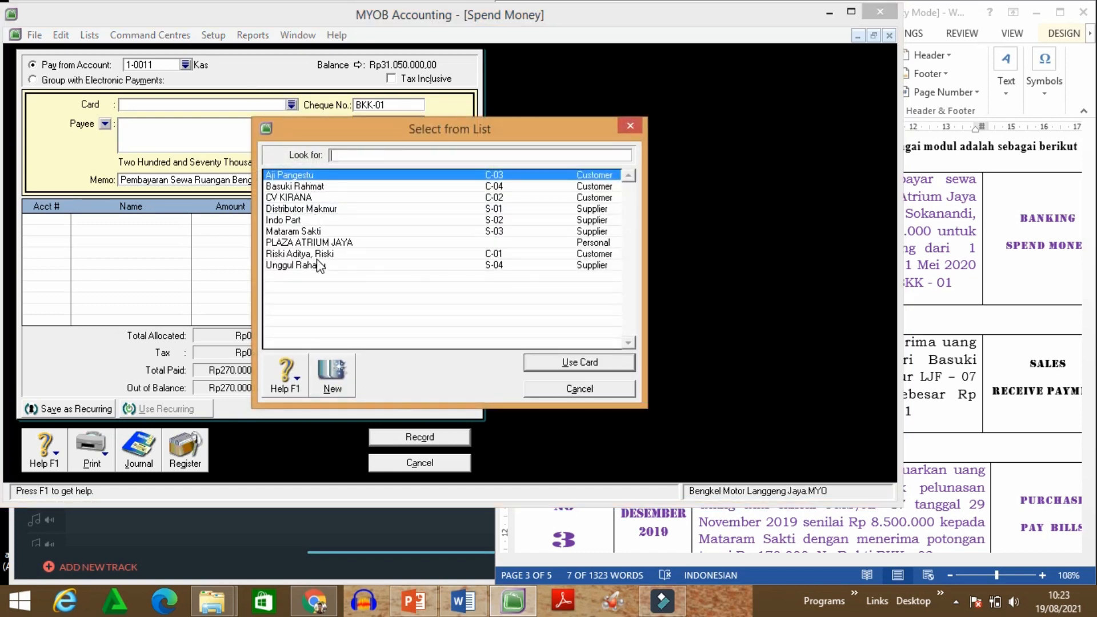
{"action": "left_click", "coordinate": [312, 244]}
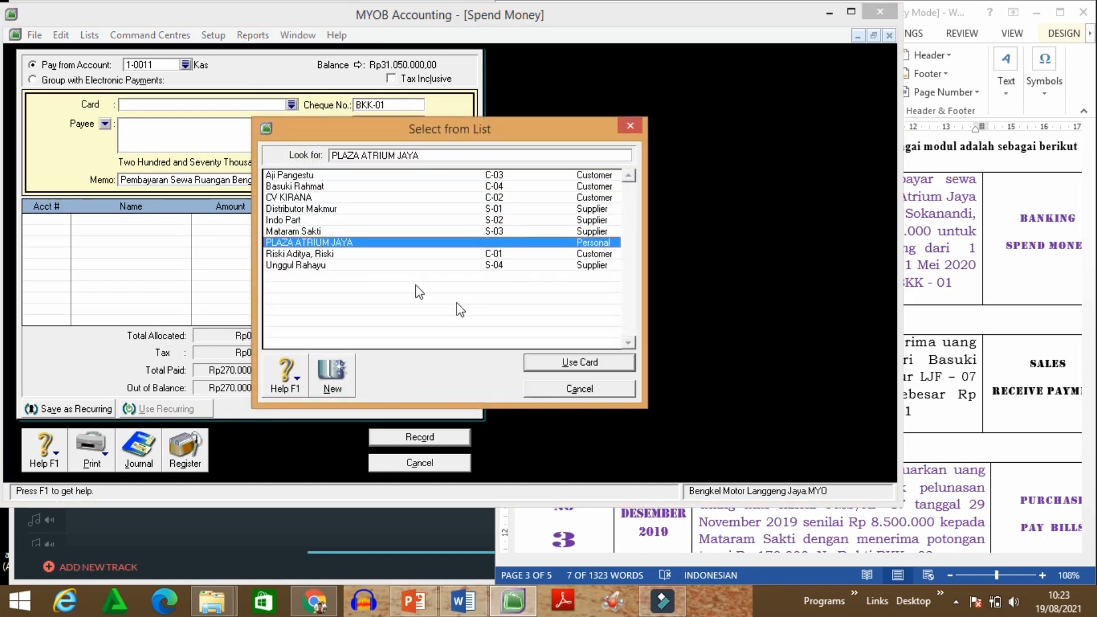
{"action": "left_click", "coordinate": [550, 362]}
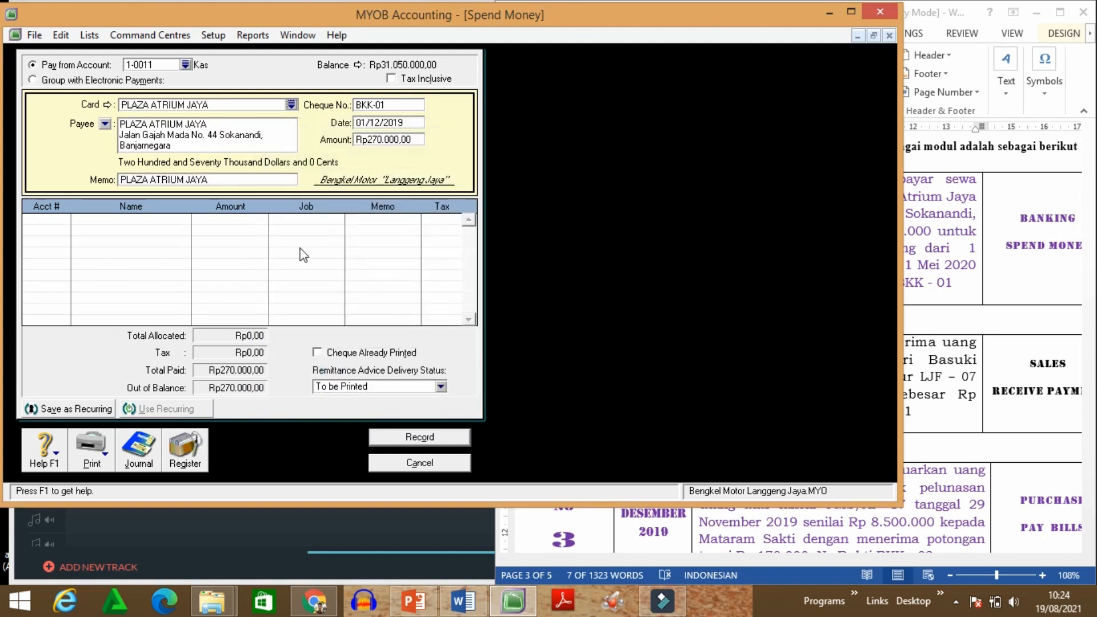
{"action": "left_click", "coordinate": [217, 181]}
{"action": "type", "text": "Pembayaran Sewa Ruangan Bengkel"}
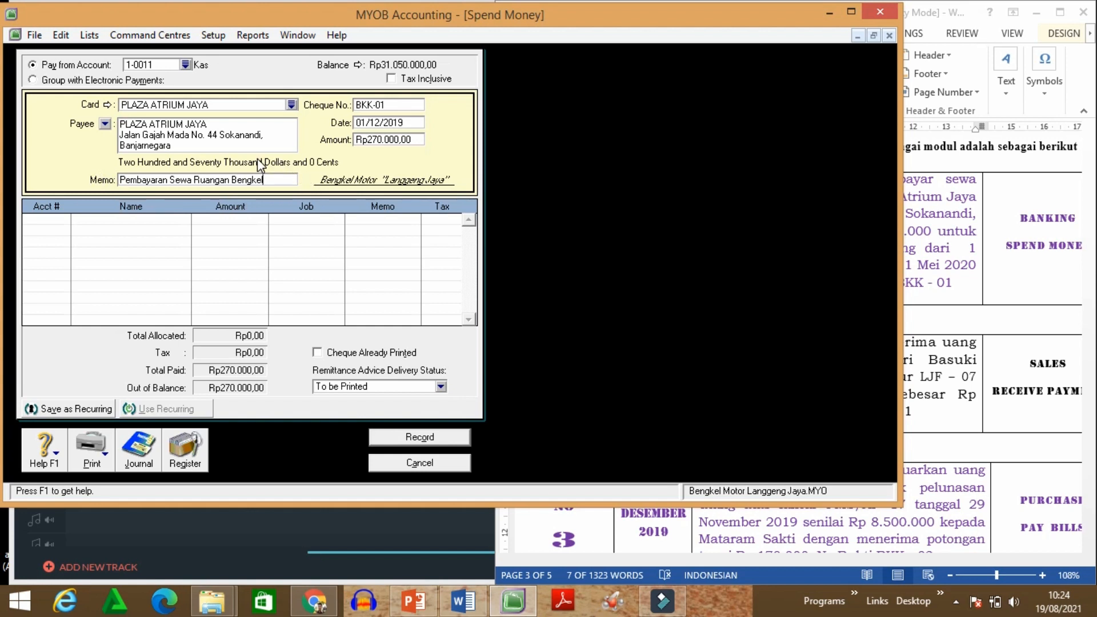
Step: Set the payment amount to Rp2.700.000
{"action": "left_click", "coordinate": [394, 140]}
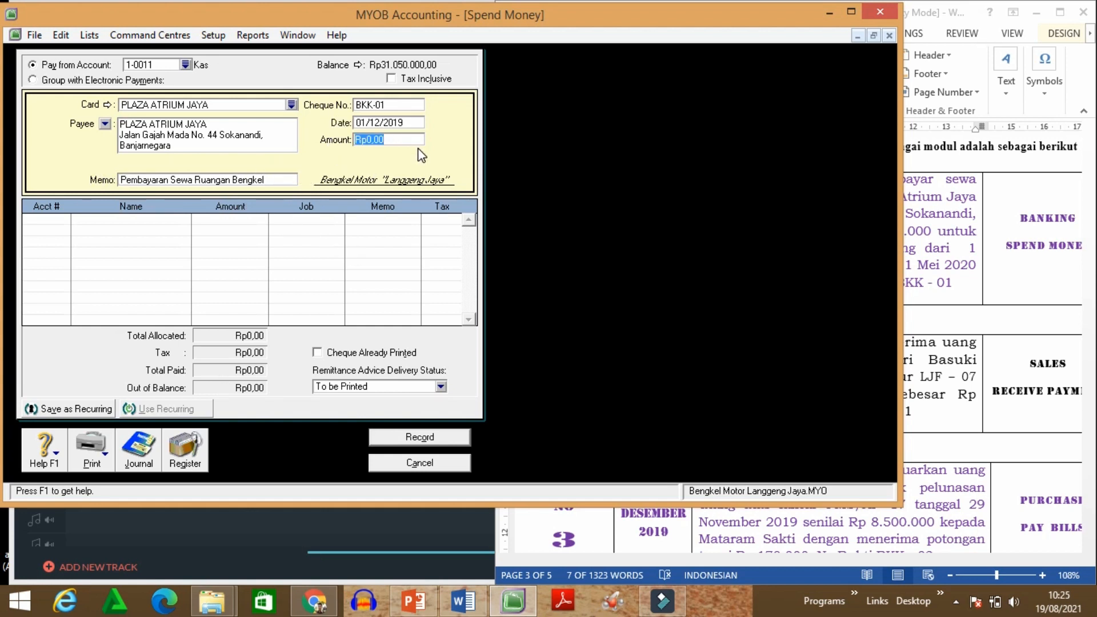
{"action": "type", "text": "270.0000"}
{"action": "key", "text": "Tab"}
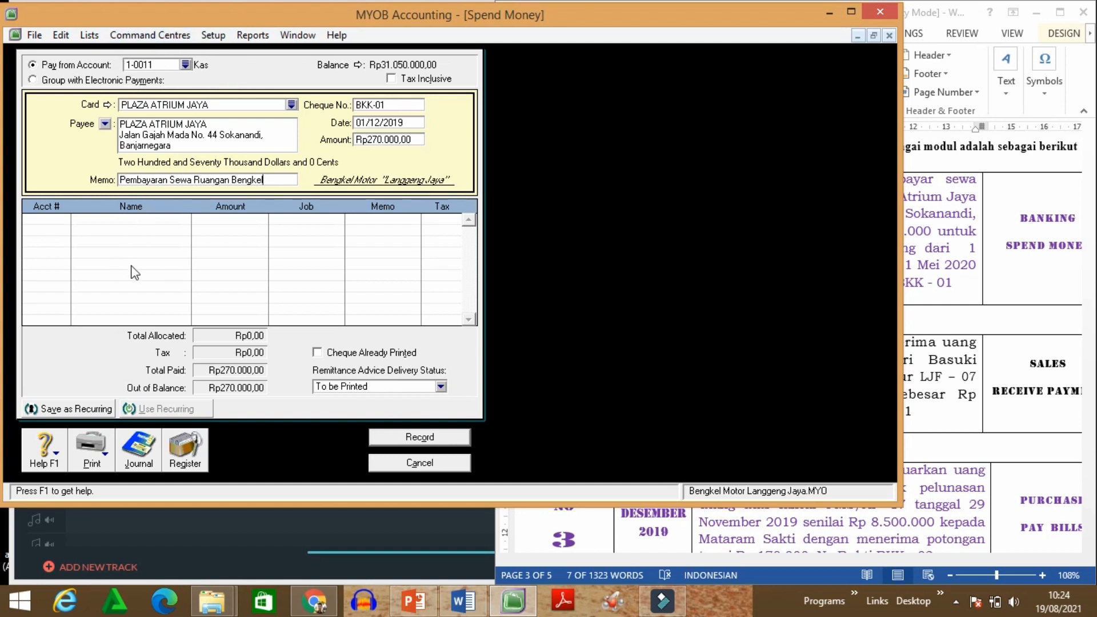
Step: Allocate the full Rp2.700.000 of the payment to account 1-0016 Sewa dibayar dimuka on the first line
{"action": "left_click", "coordinate": [64, 226]}
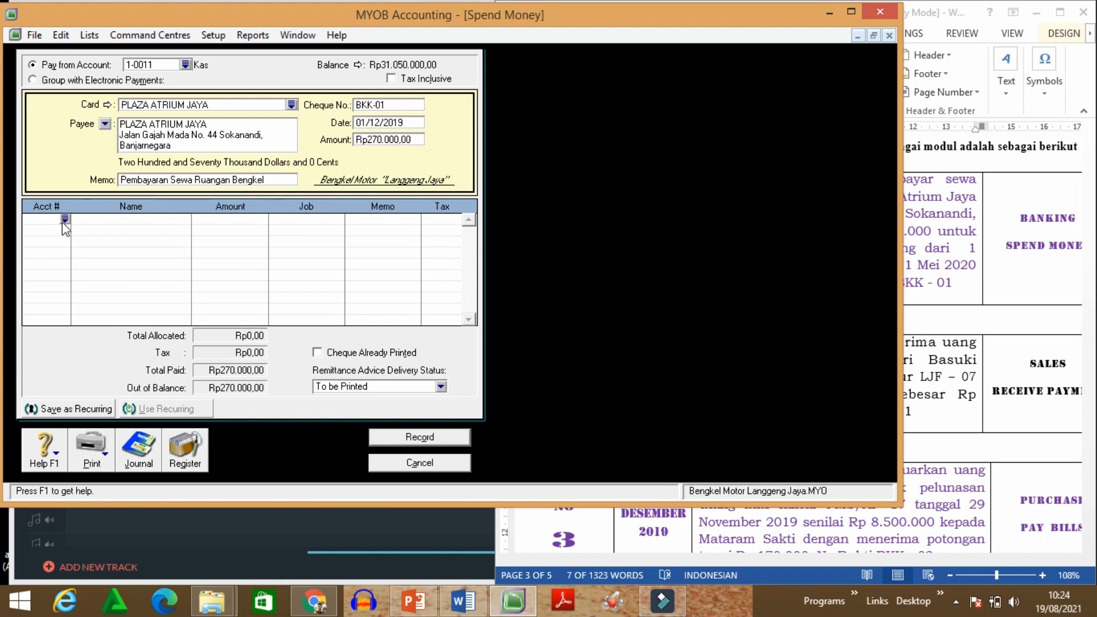
{"action": "left_click", "coordinate": [62, 221]}
{"action": "type", "text": "1"}
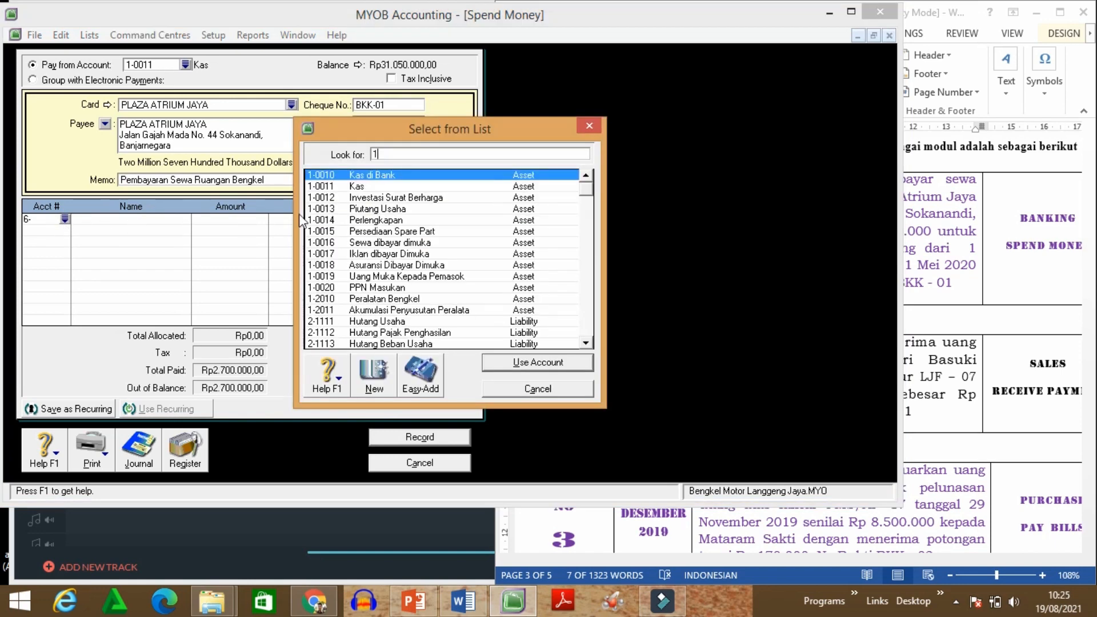
{"action": "left_click", "coordinate": [372, 244]}
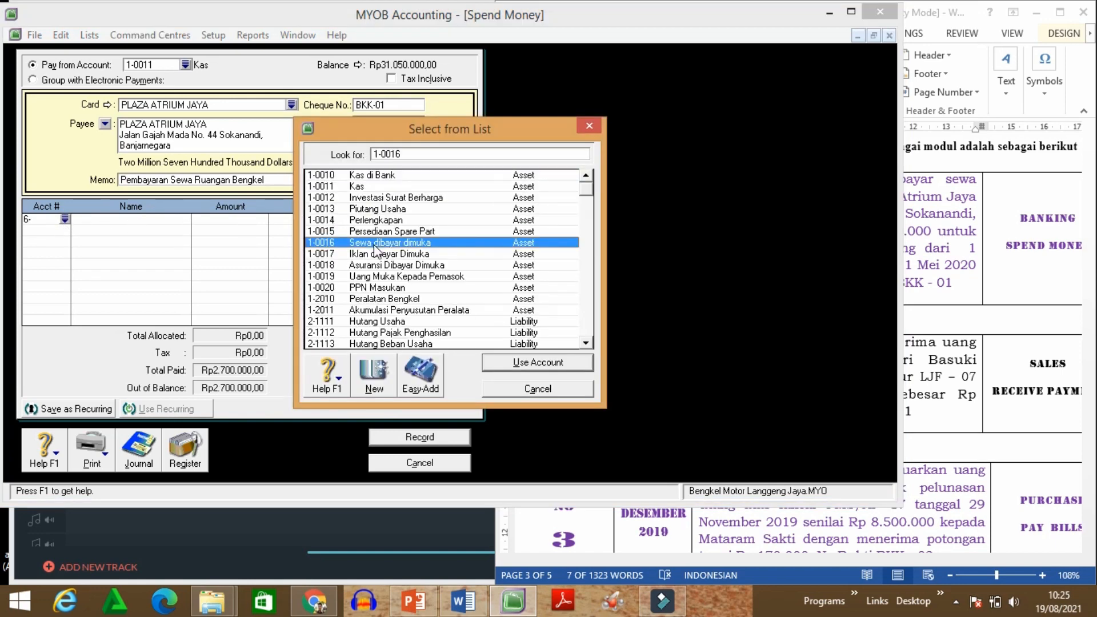
{"action": "left_click", "coordinate": [529, 362]}
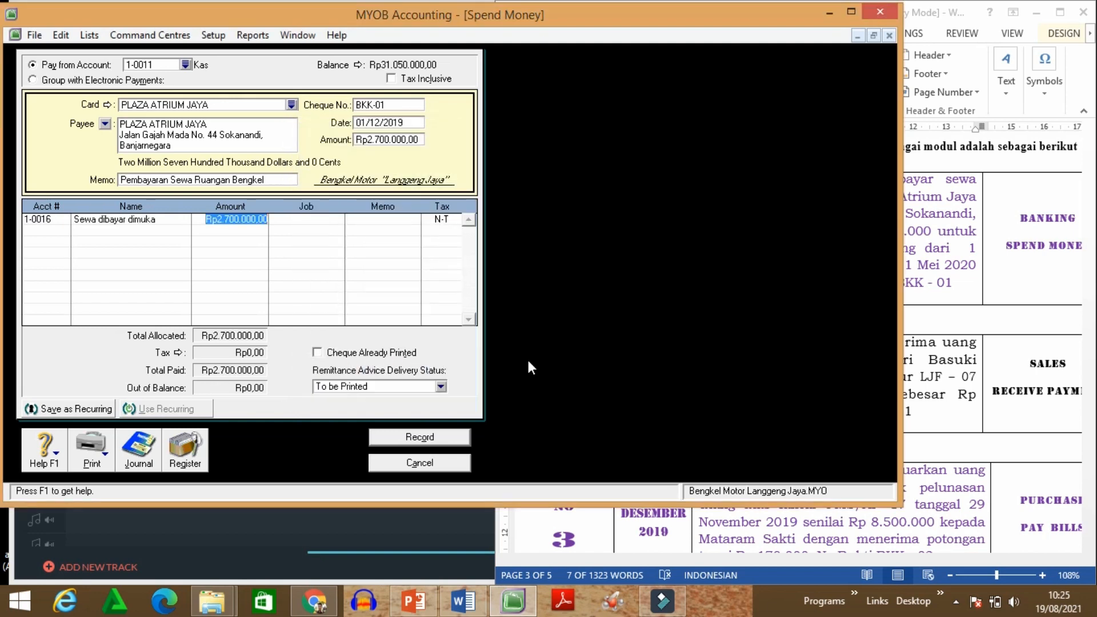
{"action": "key", "text": "Return"}
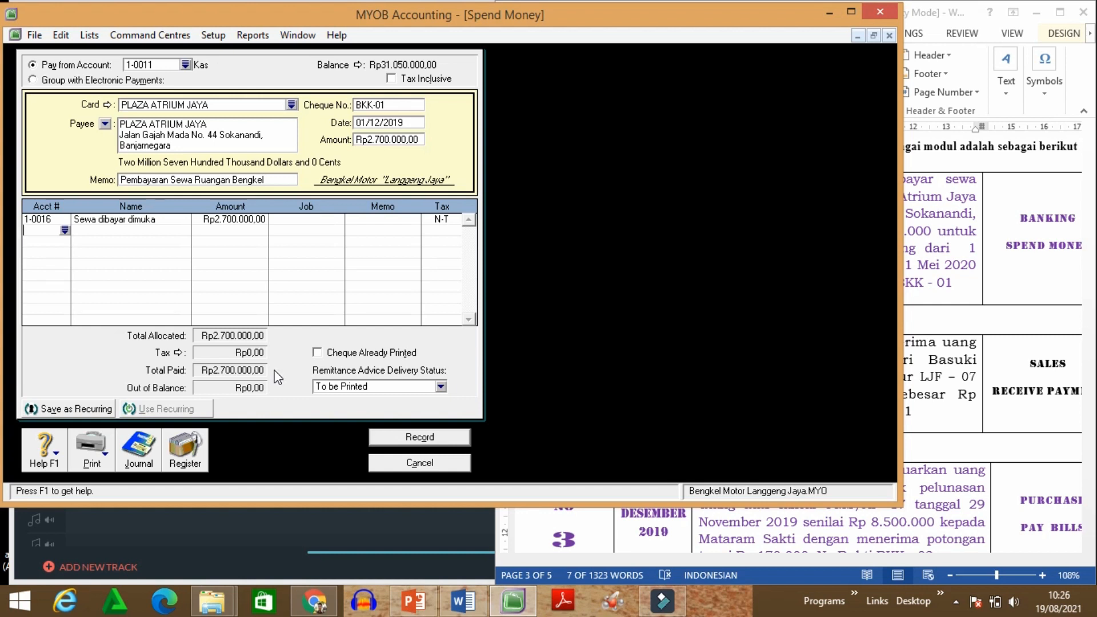
Step: Review the transaction recap of payment BKK-01, record the payment and close the Spend Money form
{"action": "key", "text": "ctrl+r"}
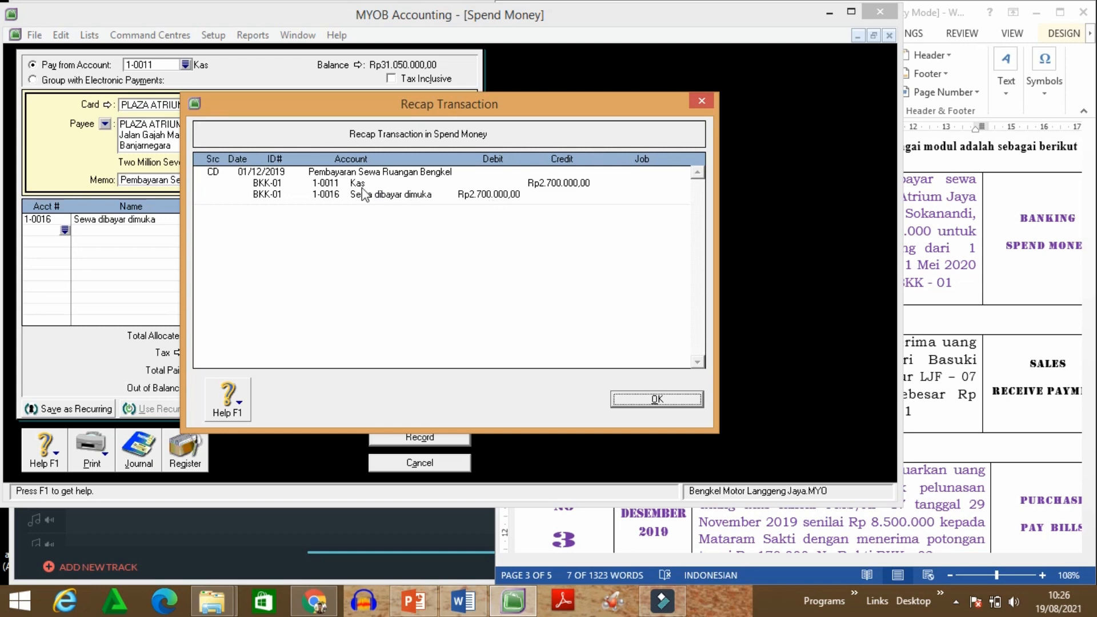
{"action": "left_click", "coordinate": [689, 400]}
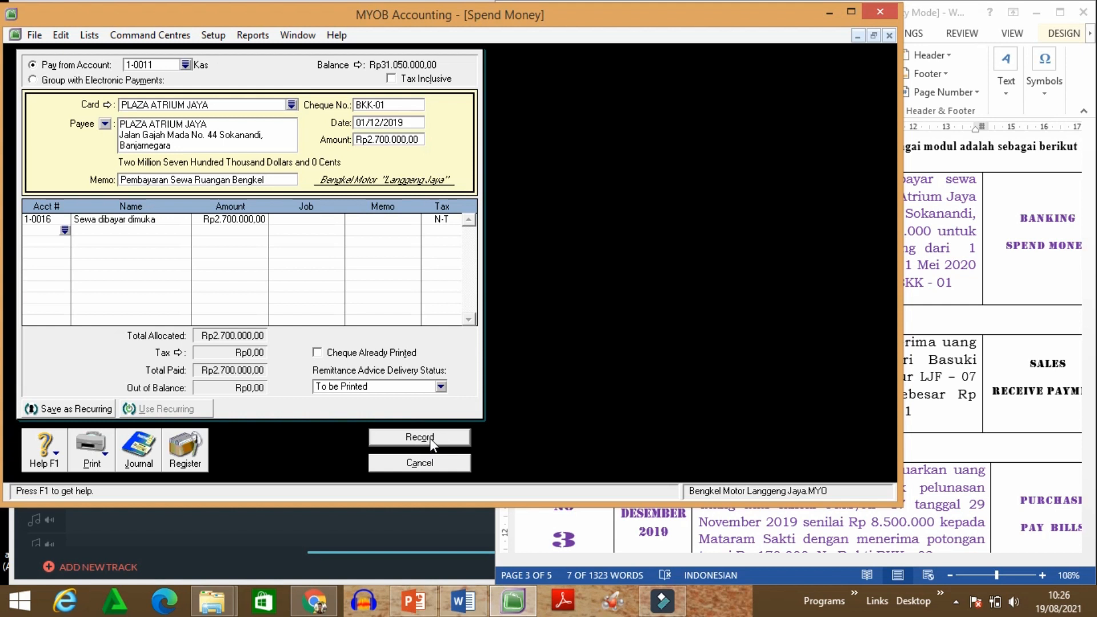
{"action": "left_click", "coordinate": [430, 437]}
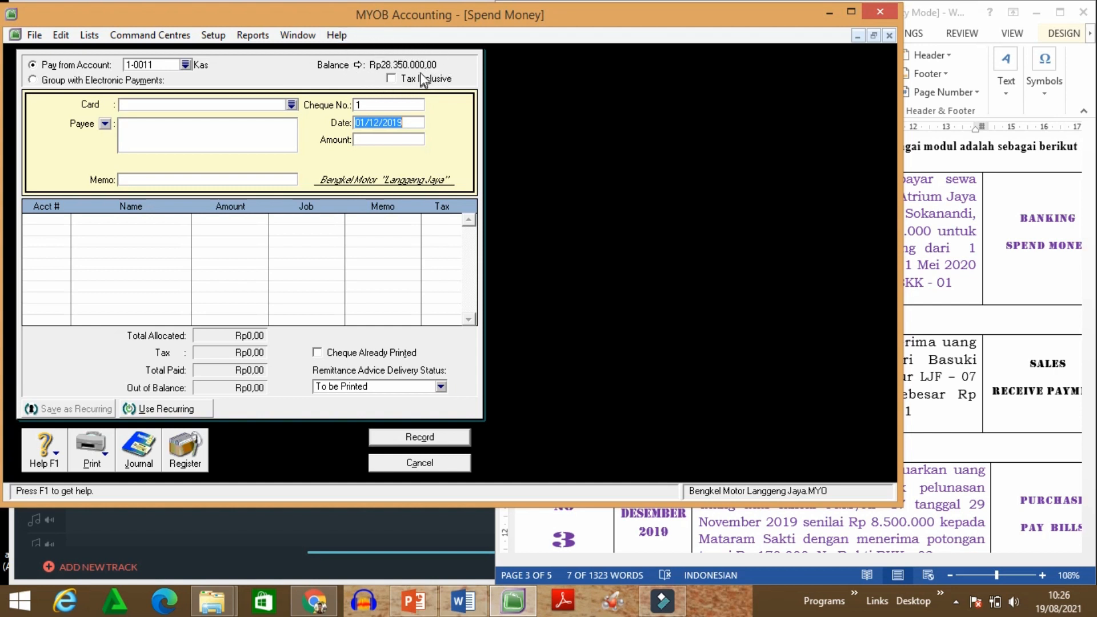
{"action": "left_click", "coordinate": [458, 464]}
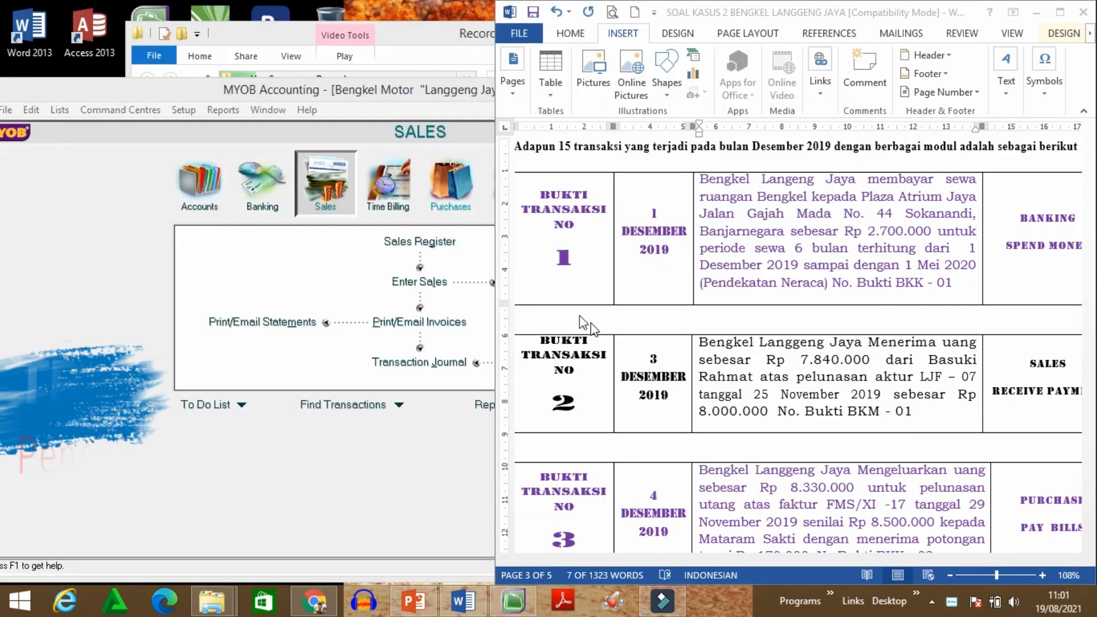
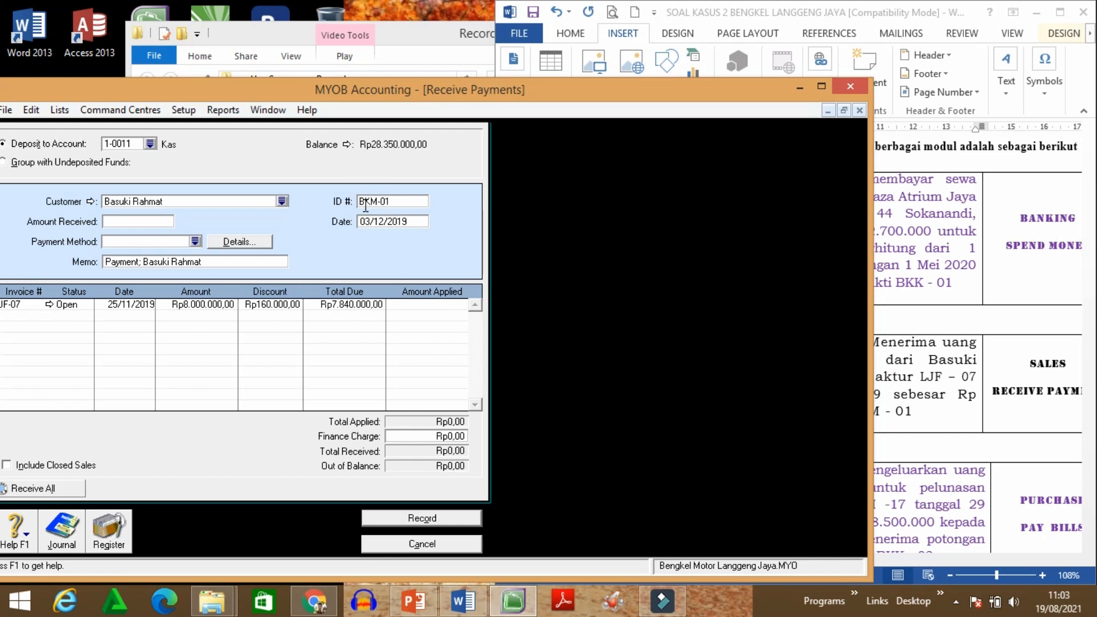
Step: Set the amount received for customer payment BKM-01 to Rp7.840.000 and its payment method to Cash
{"action": "left_click", "coordinate": [372, 221]}
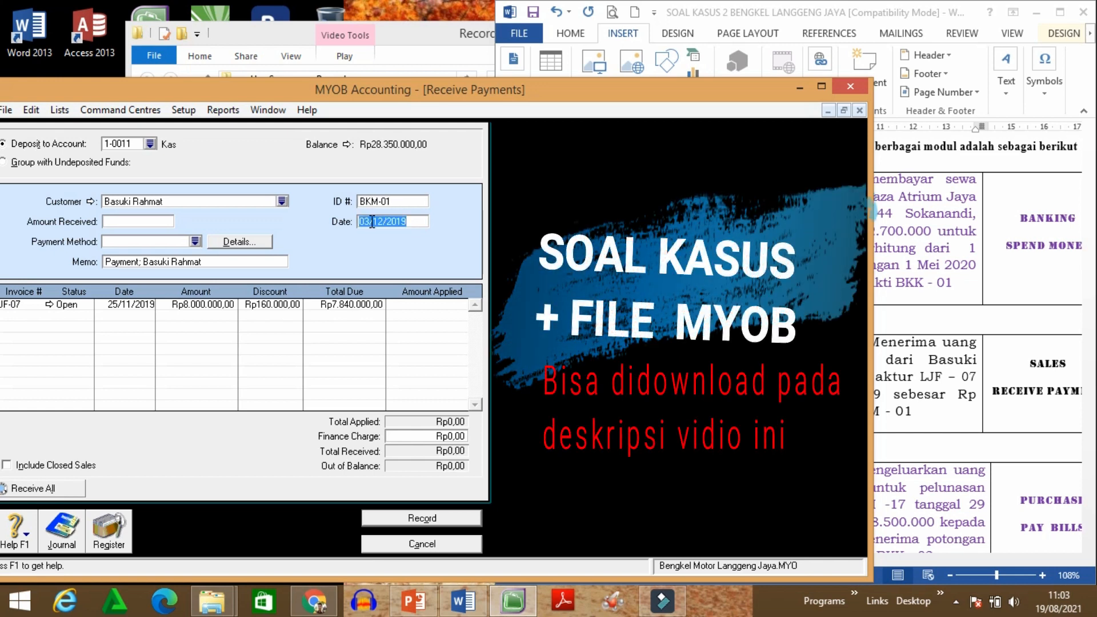
{"action": "left_click", "coordinate": [150, 221]}
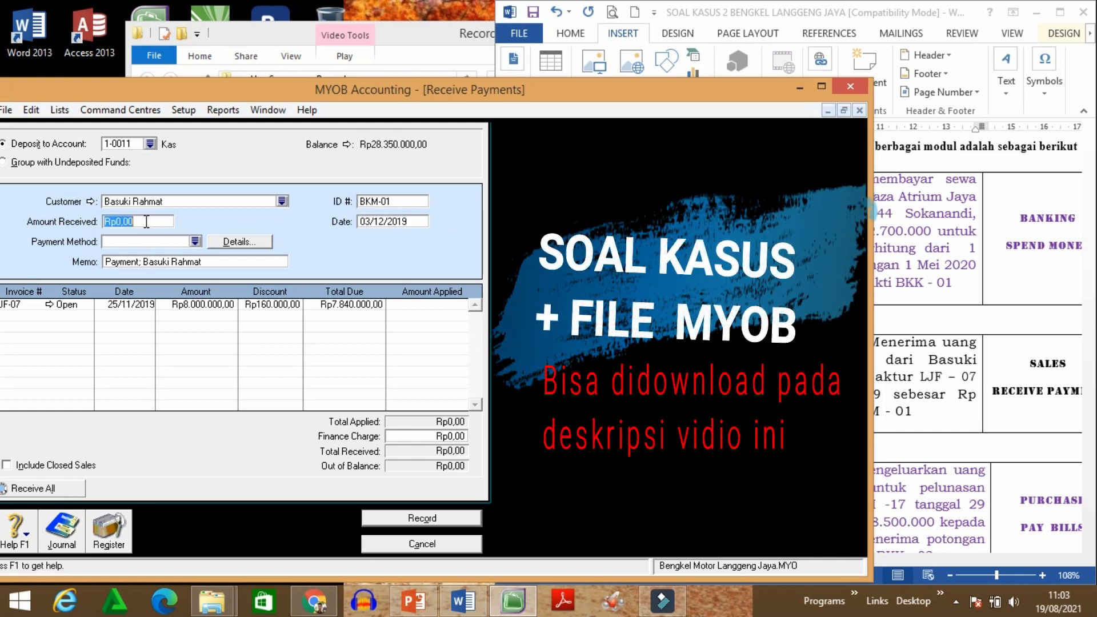
{"action": "type", "text": "7."}
{"action": "type", "text": "840.000"}
{"action": "key", "text": "Tab"}
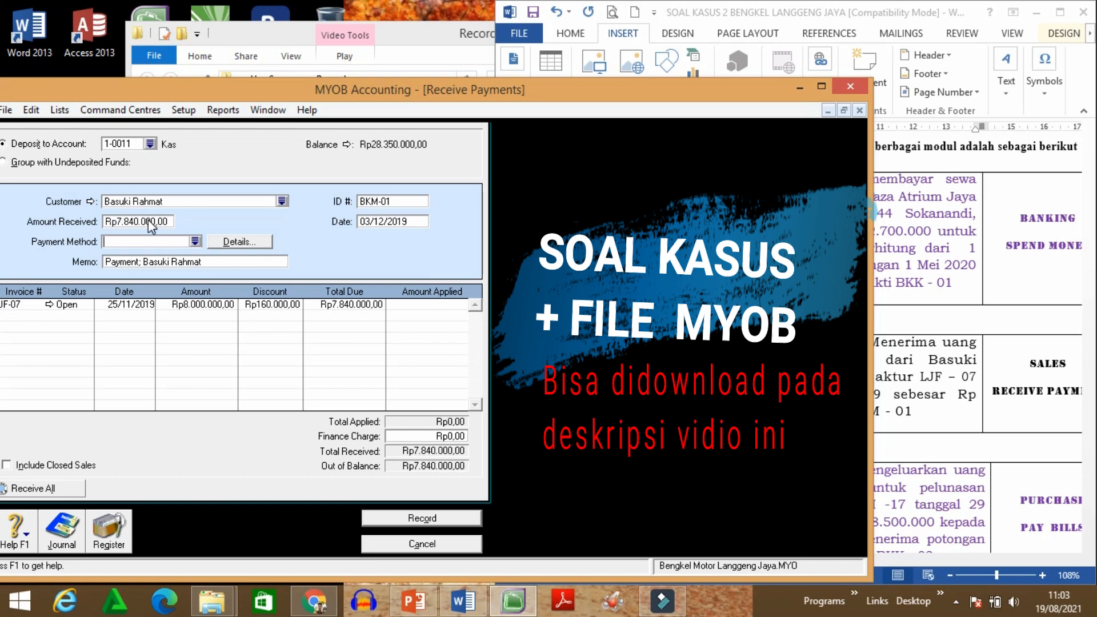
{"action": "left_click", "coordinate": [195, 241]}
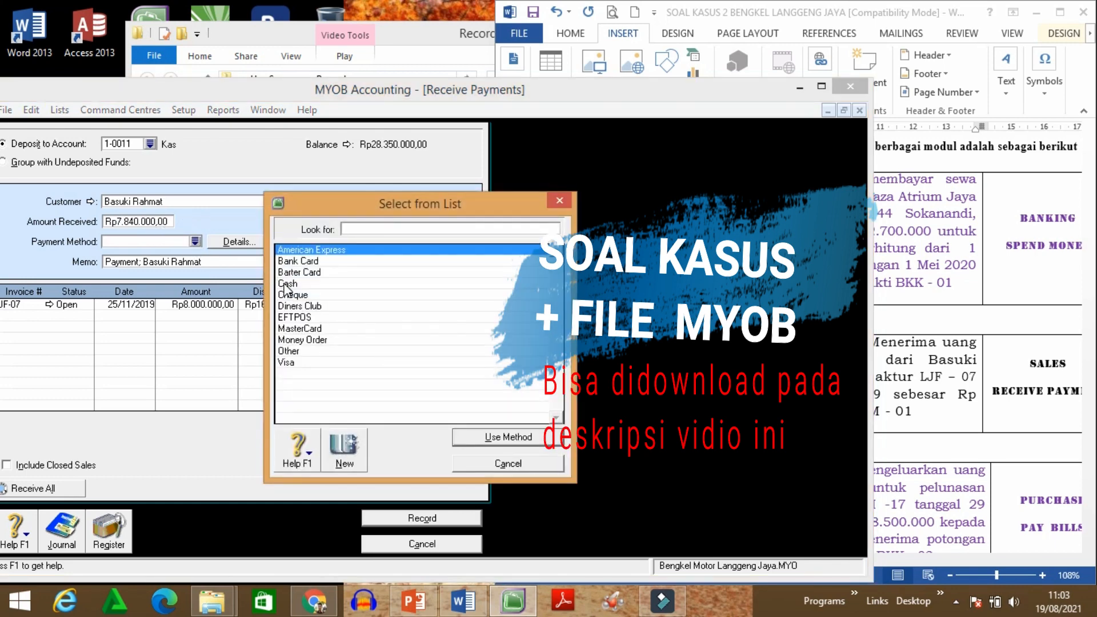
{"action": "left_click", "coordinate": [286, 285]}
{"action": "left_click", "coordinate": [502, 436]}
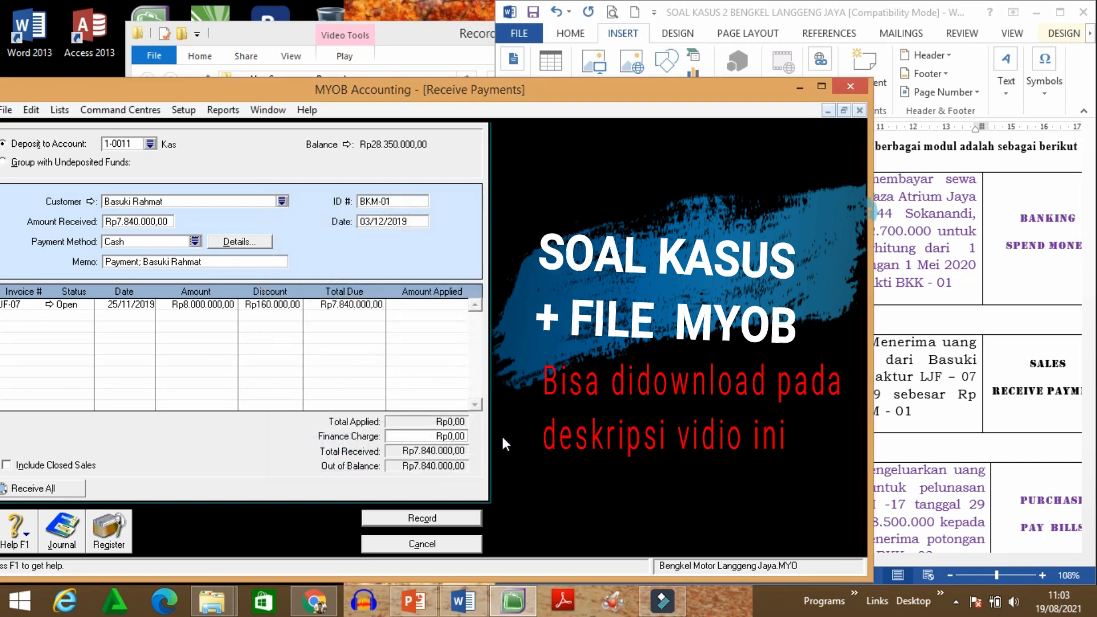
Step: Set the receipt memo to "Pelunasan Faktur LJF-07" and apply Rp7.840.000 to invoice LJF-07
{"action": "left_click", "coordinate": [218, 262]}
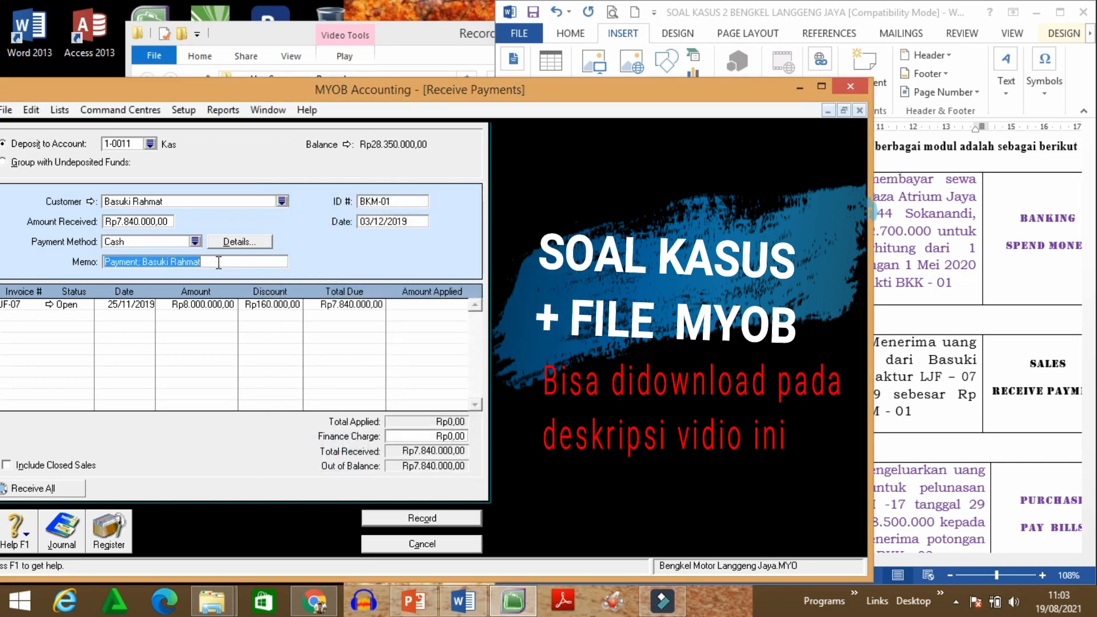
{"action": "type", "text": "Pelunasan Faktur LJF-07"}
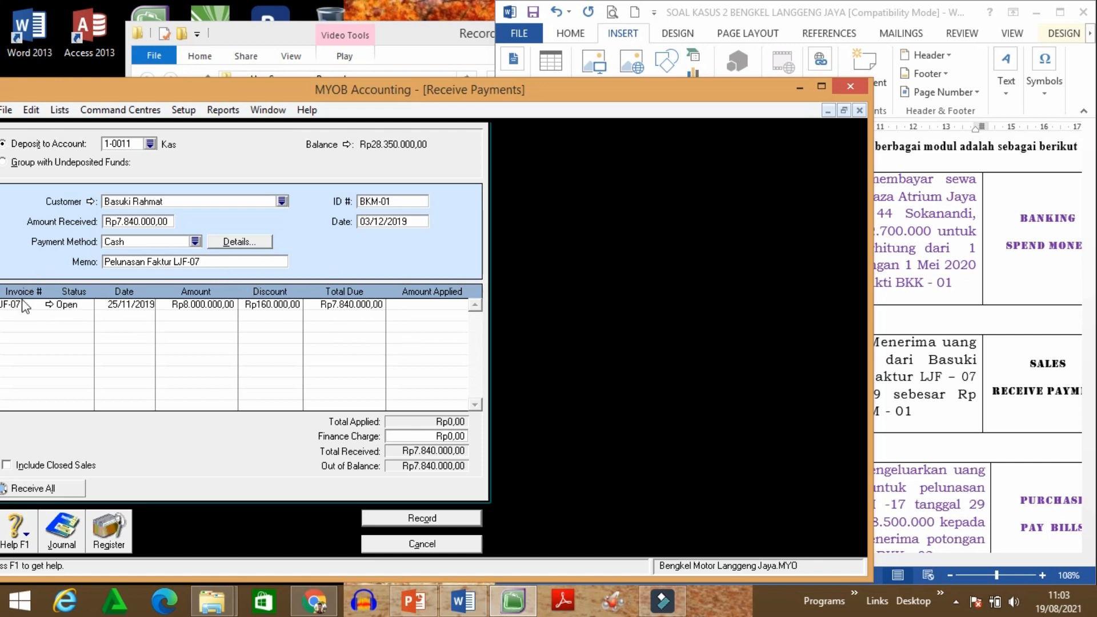
{"action": "left_click", "coordinate": [425, 305]}
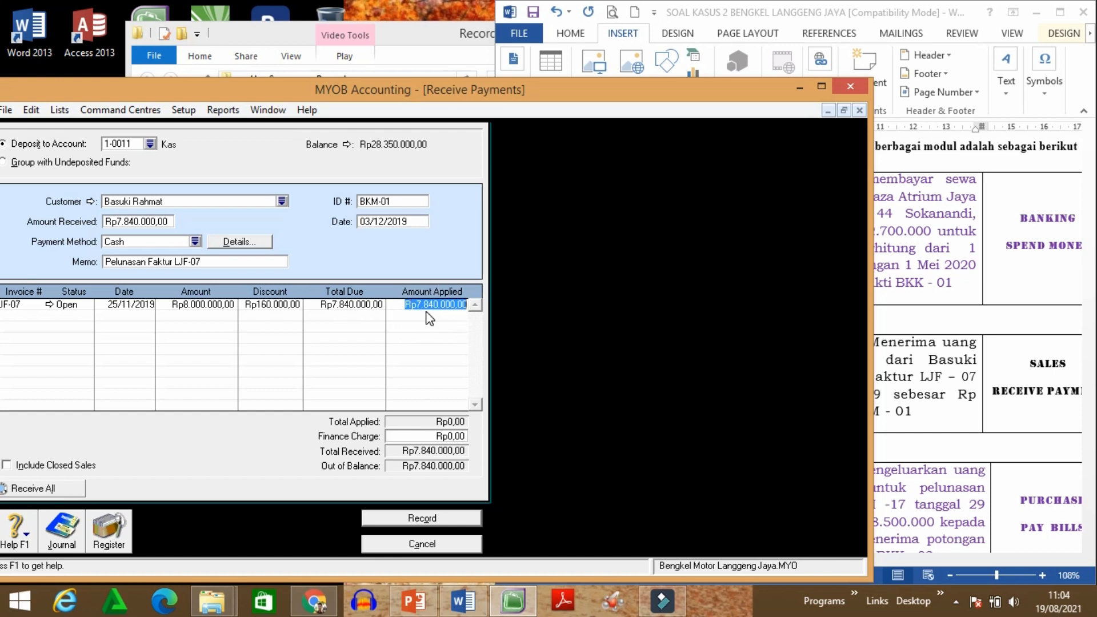
{"action": "key", "text": "Tab"}
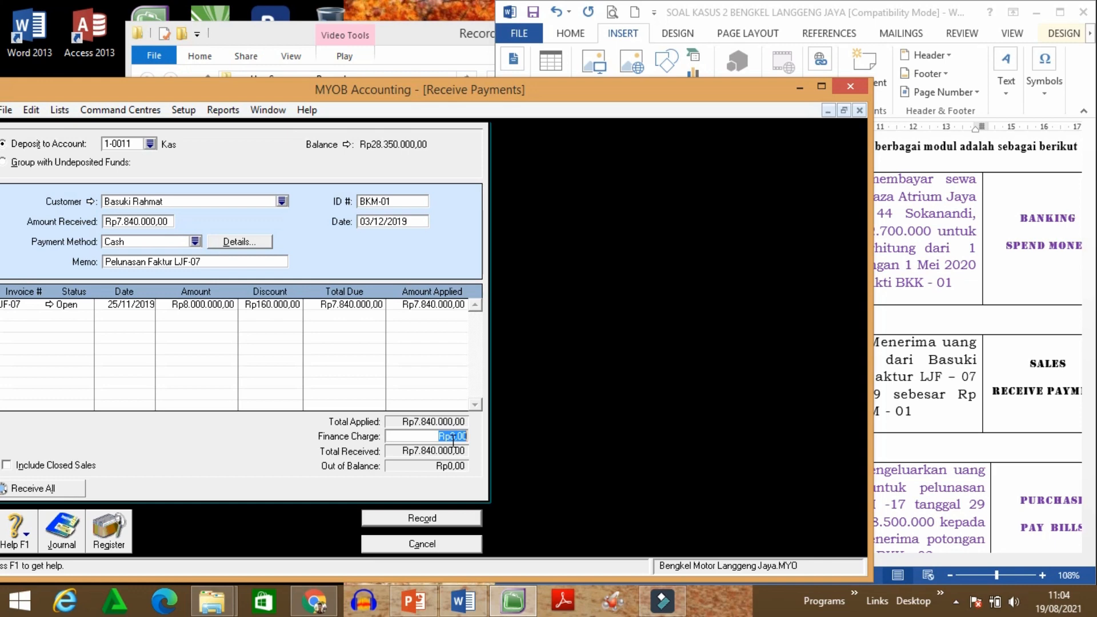
Step: Review the transaction recap of receipt BKM-01, record it with the credit memo printing postponed, and close the Receive Payments form
{"action": "key", "text": "ctrl+r"}
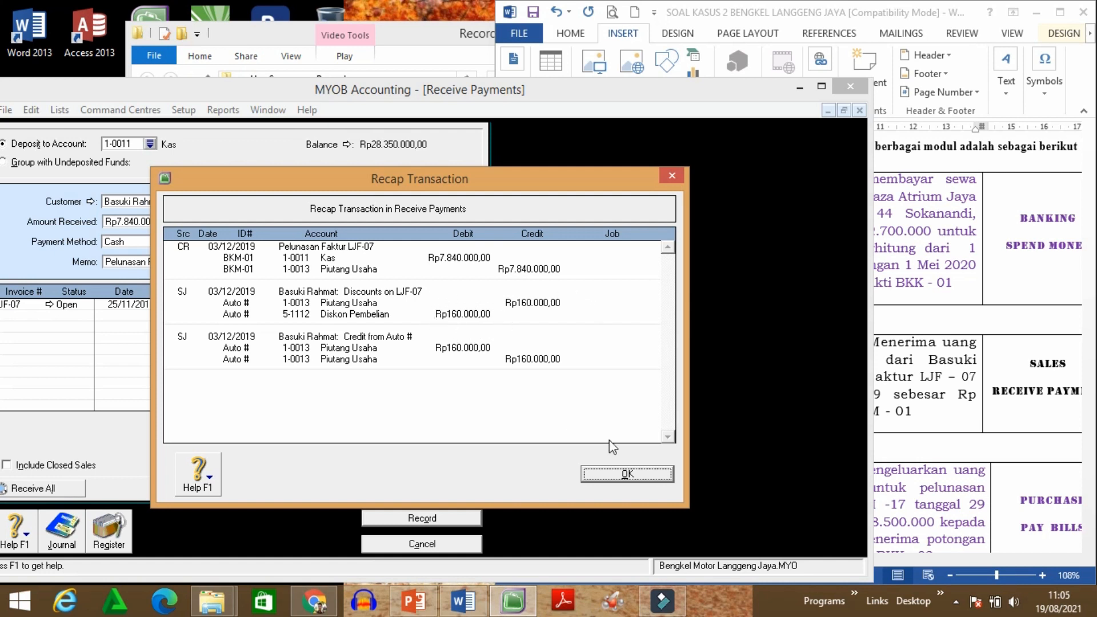
{"action": "left_click", "coordinate": [657, 474]}
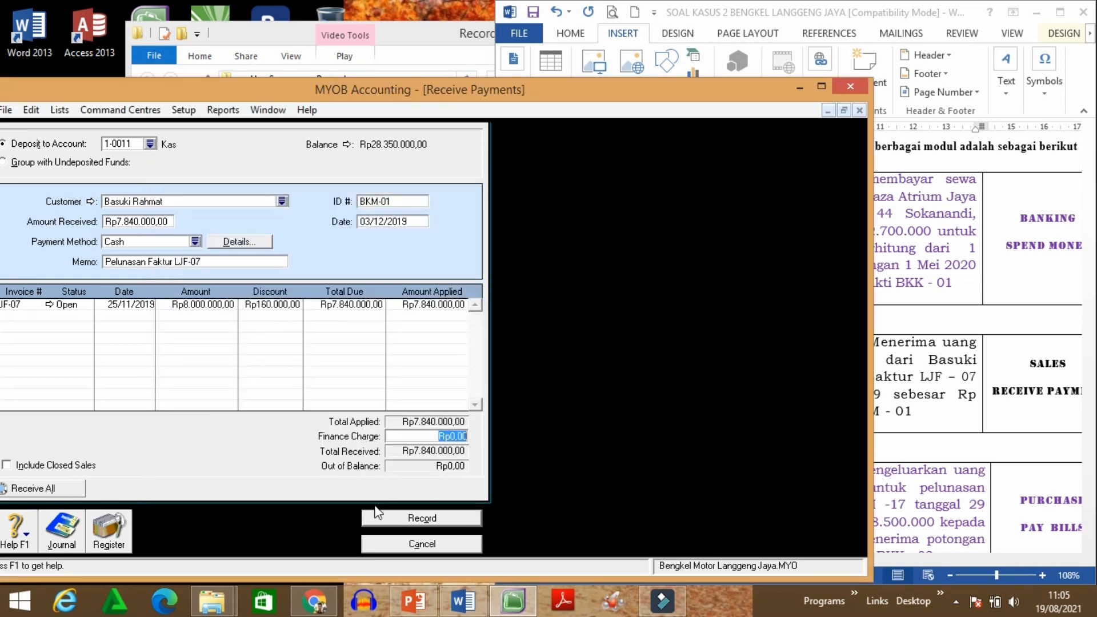
{"action": "left_click", "coordinate": [426, 520]}
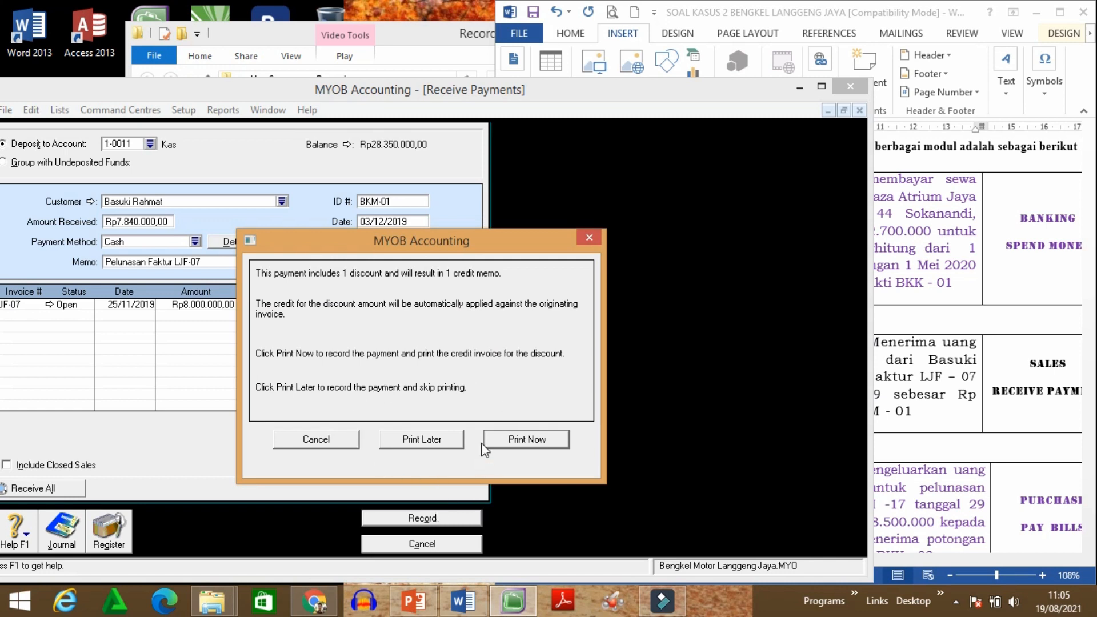
{"action": "left_click", "coordinate": [423, 441]}
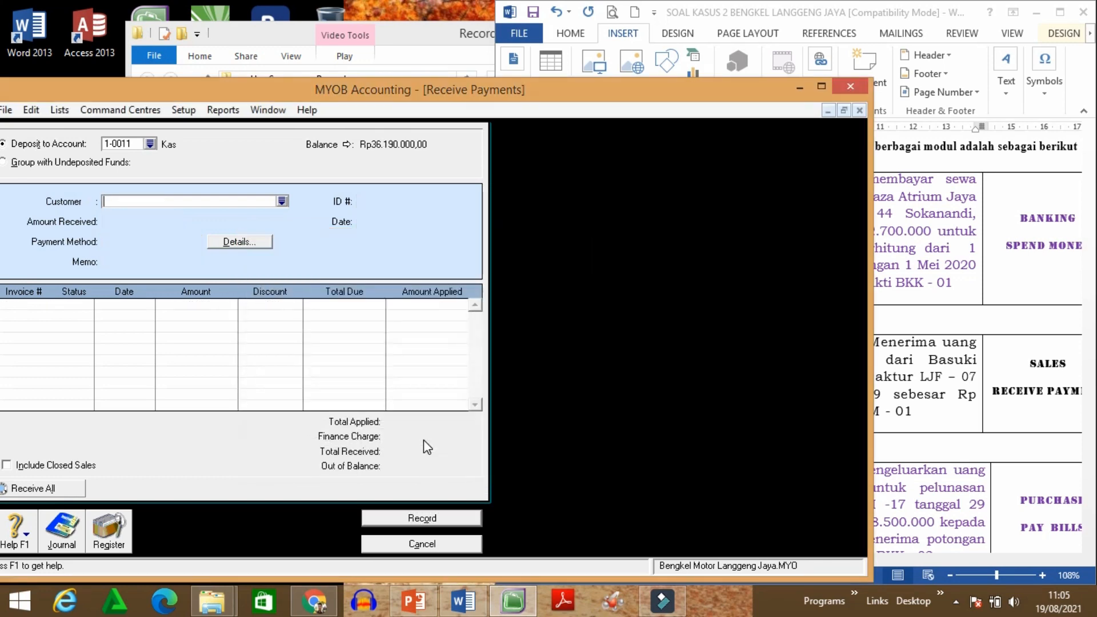
{"action": "left_click", "coordinate": [440, 543]}
Step: Start a supplier payment in Pay Bills for transaction 3 and select the supplier Mataram Sakti
{"action": "left_click", "coordinate": [940, 340]}
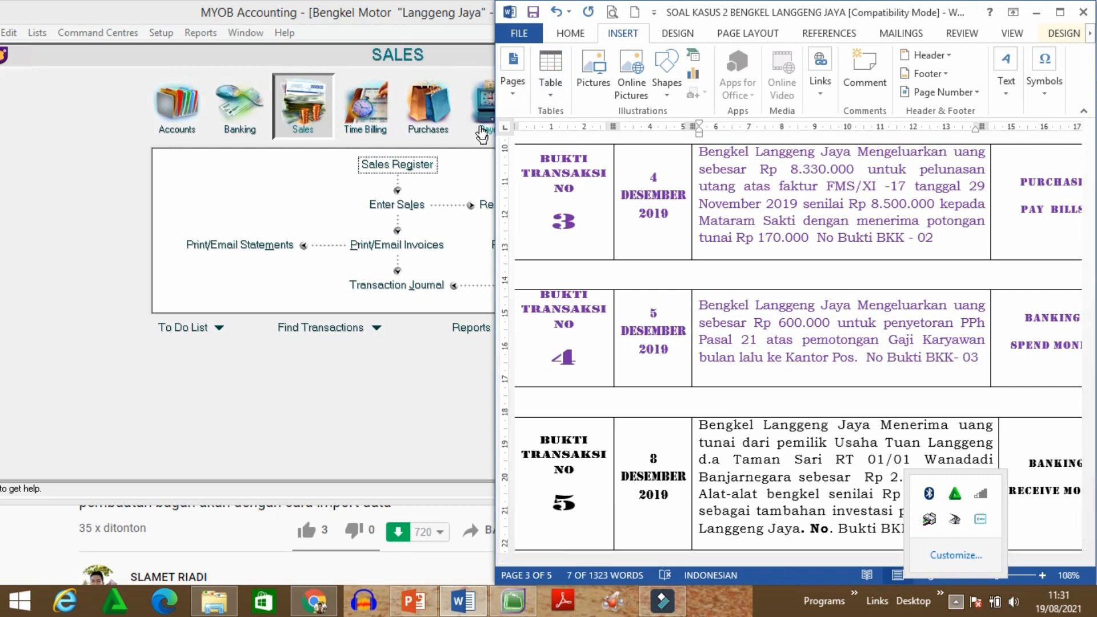
{"action": "left_click", "coordinate": [434, 110]}
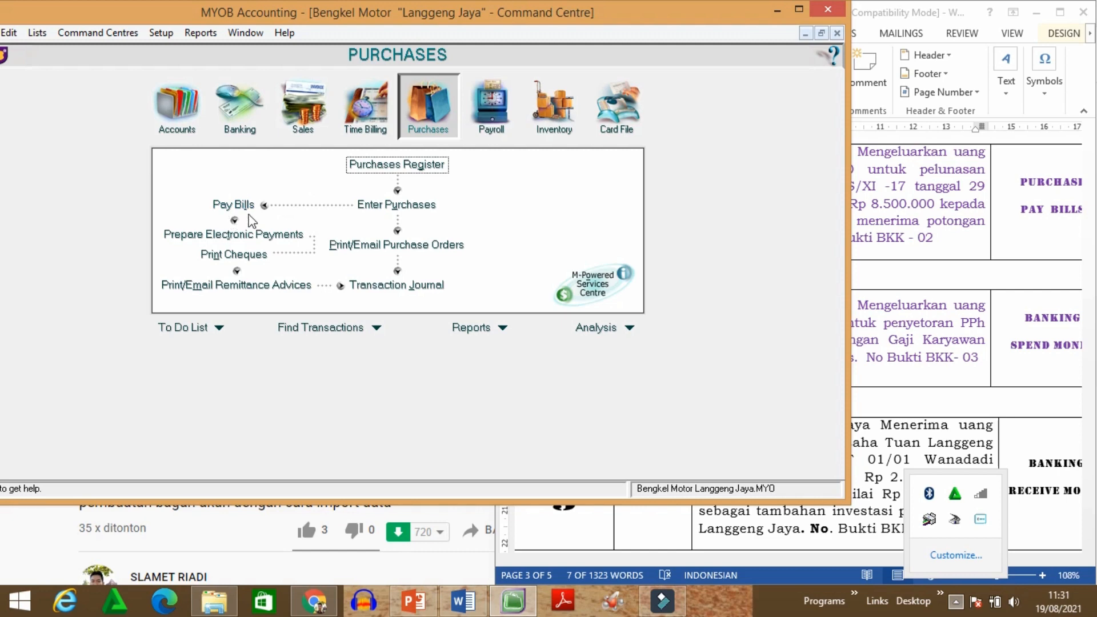
{"action": "left_click", "coordinate": [231, 206]}
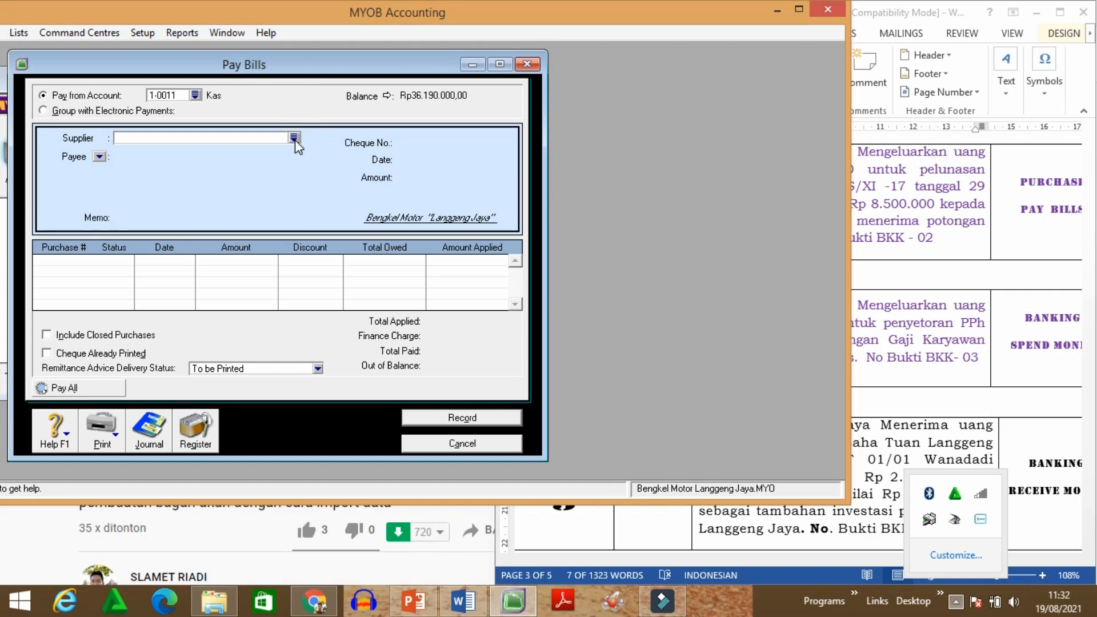
{"action": "left_click", "coordinate": [294, 139]}
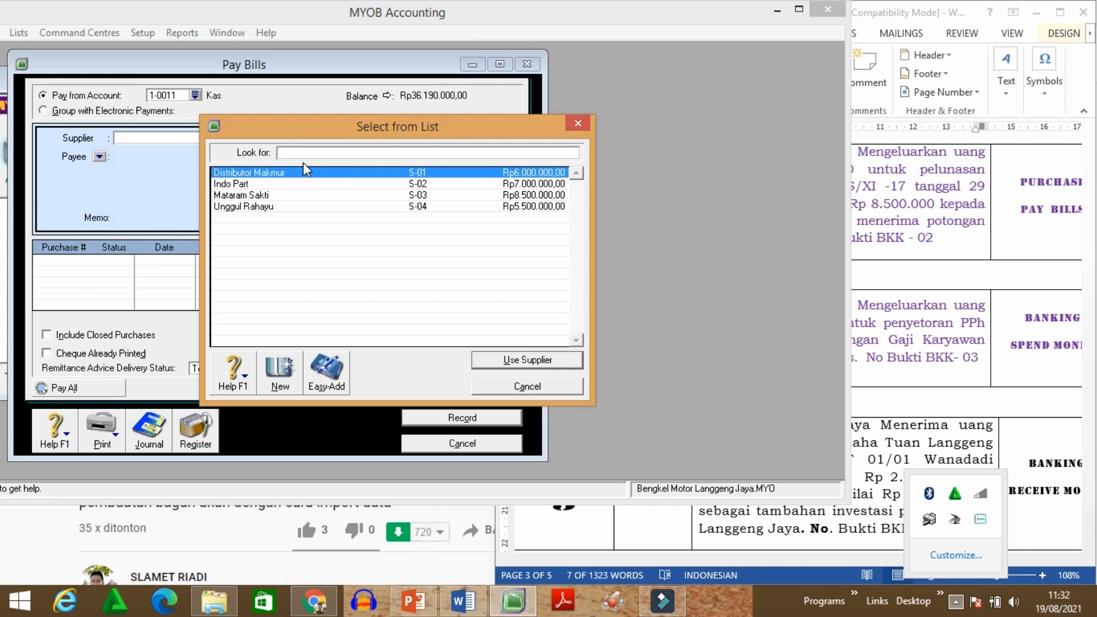
{"action": "left_click", "coordinate": [268, 197]}
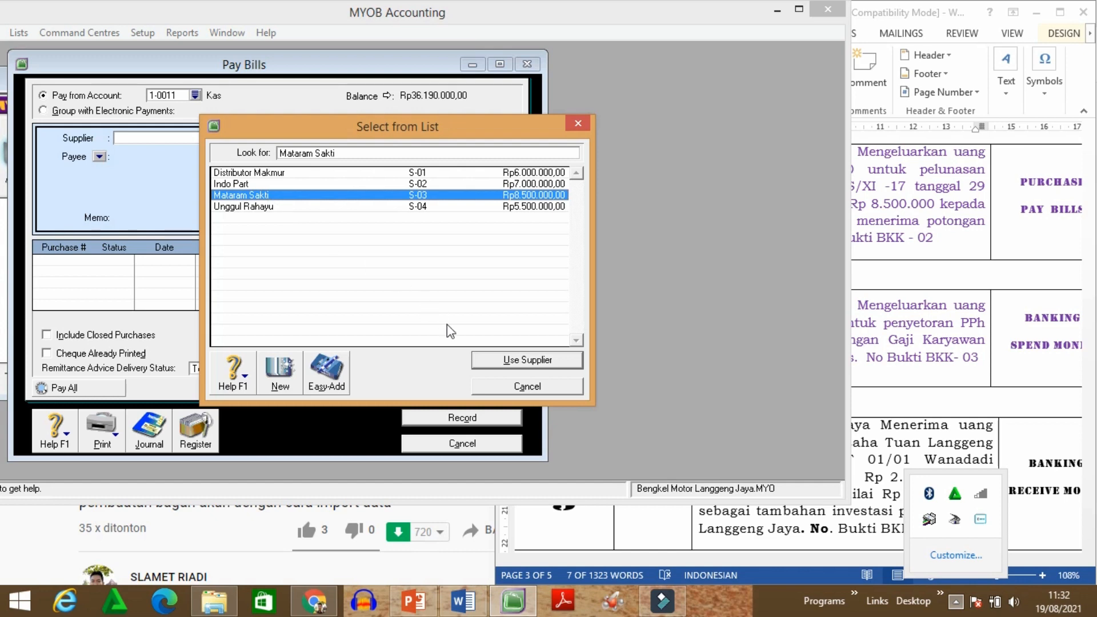
{"action": "left_click", "coordinate": [539, 361]}
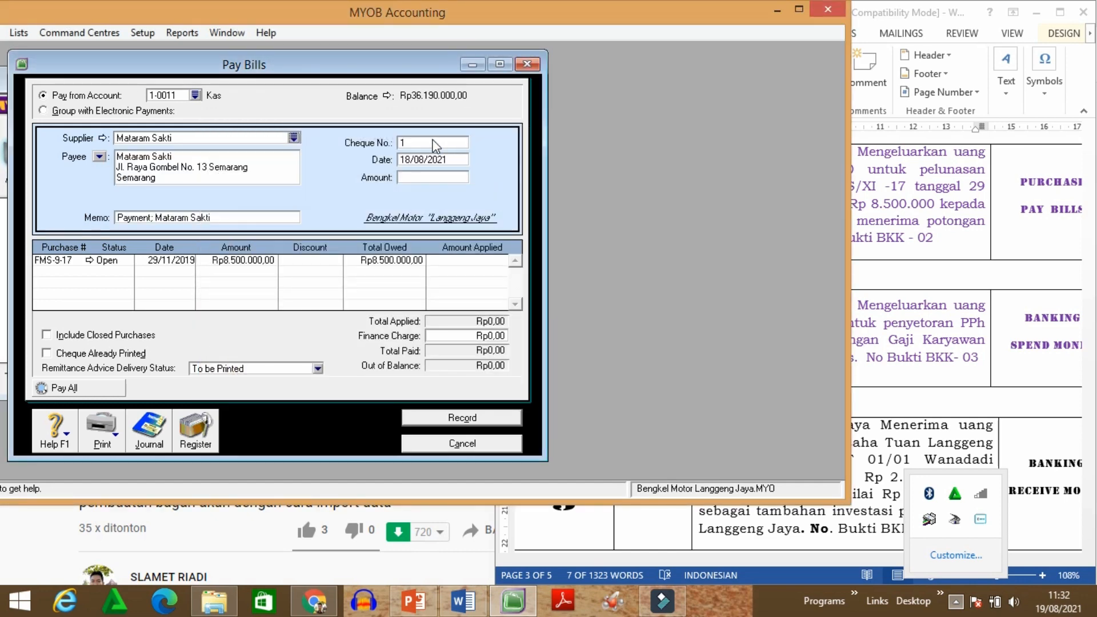
Step: Set the supplier payment's cheque number to BKK-02, its date to 04/12/2019 and its amount to Rp8.330.000
{"action": "left_click", "coordinate": [431, 142]}
{"action": "type", "text": "BKK-02"}
{"action": "left_click", "coordinate": [404, 163]}
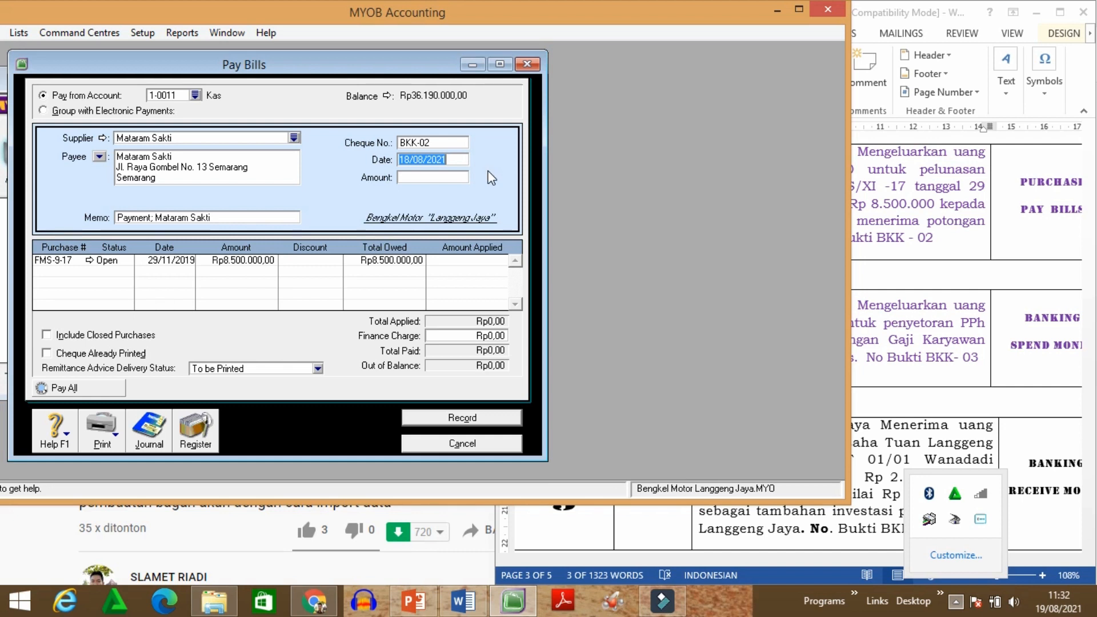
{"action": "type", "text": "4/12/2019"}
{"action": "left_click", "coordinate": [434, 178]}
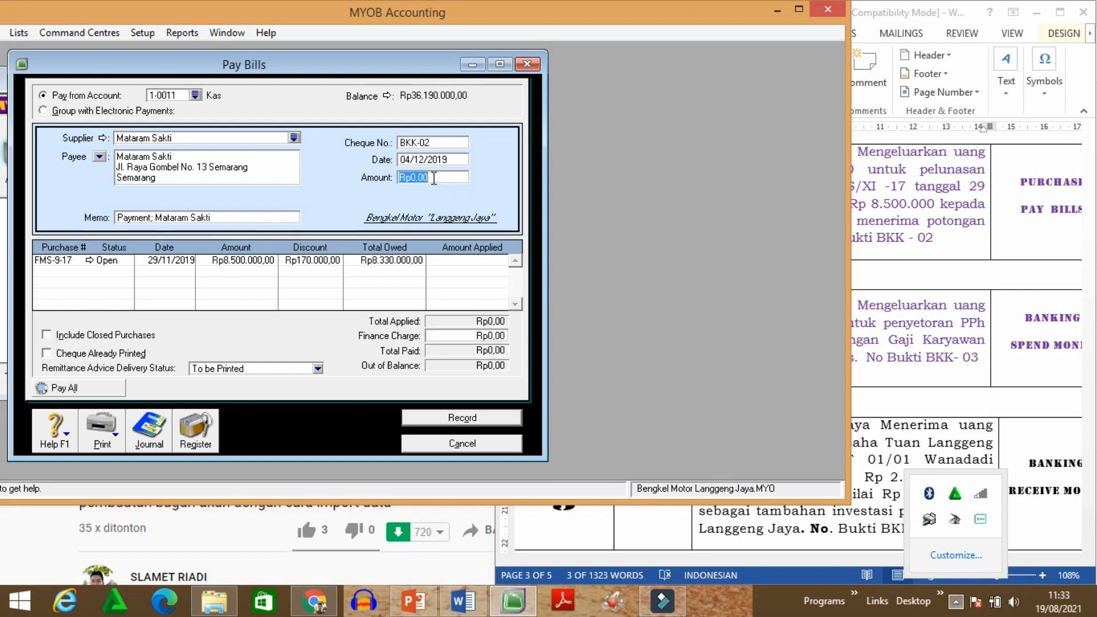
{"action": "type", "text": "8.330.00"}
{"action": "key", "text": "Tab"}
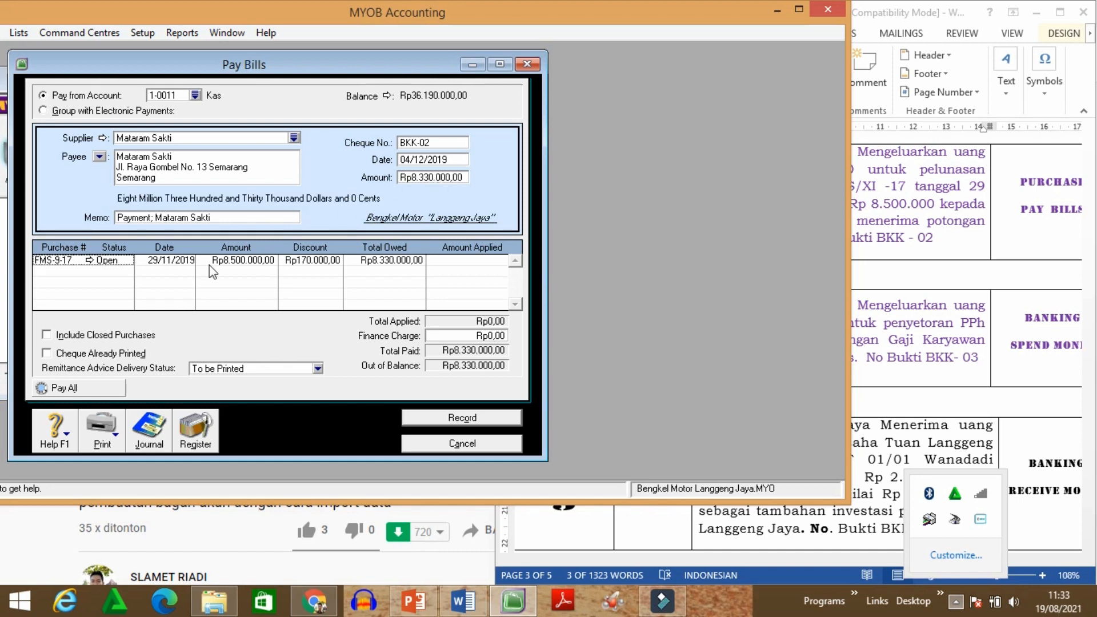
Step: Set the payment memo to "faktur FMS/XI -17" and apply Rp8.330.000 to purchase FMS-9-17
{"action": "left_click", "coordinate": [193, 217]}
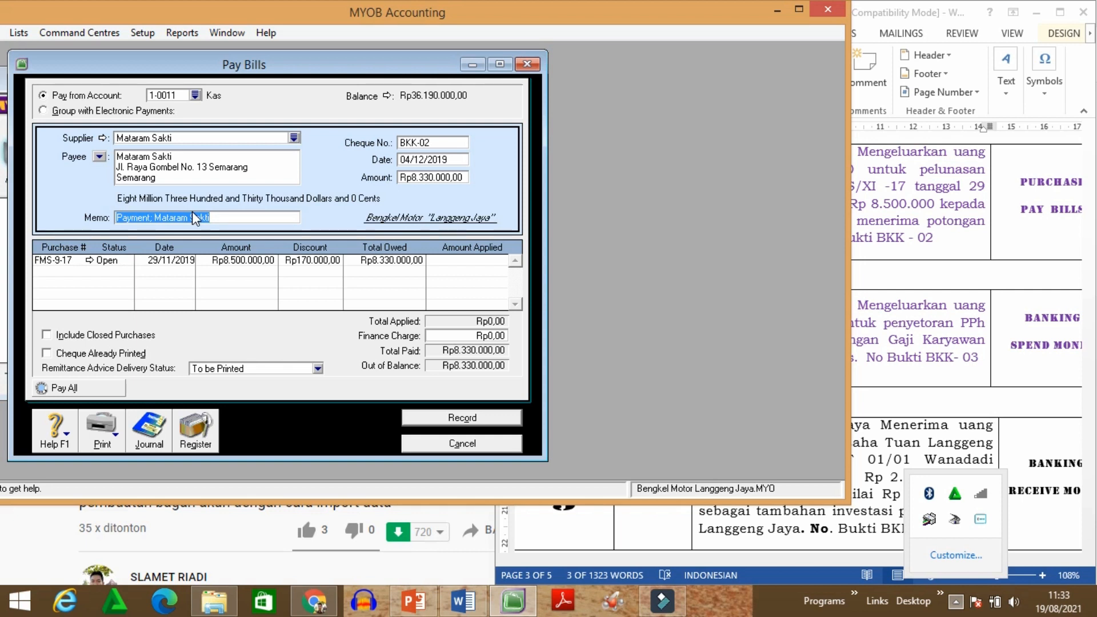
{"action": "type", "text": "faktur FMS/XI -17"}
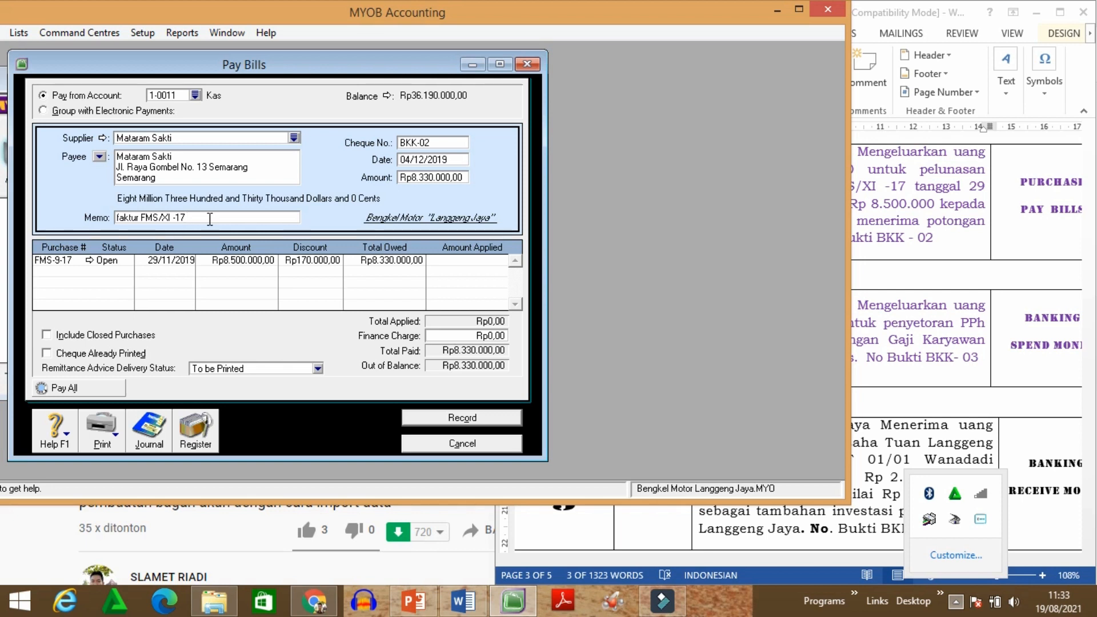
{"action": "left_click", "coordinate": [461, 261]}
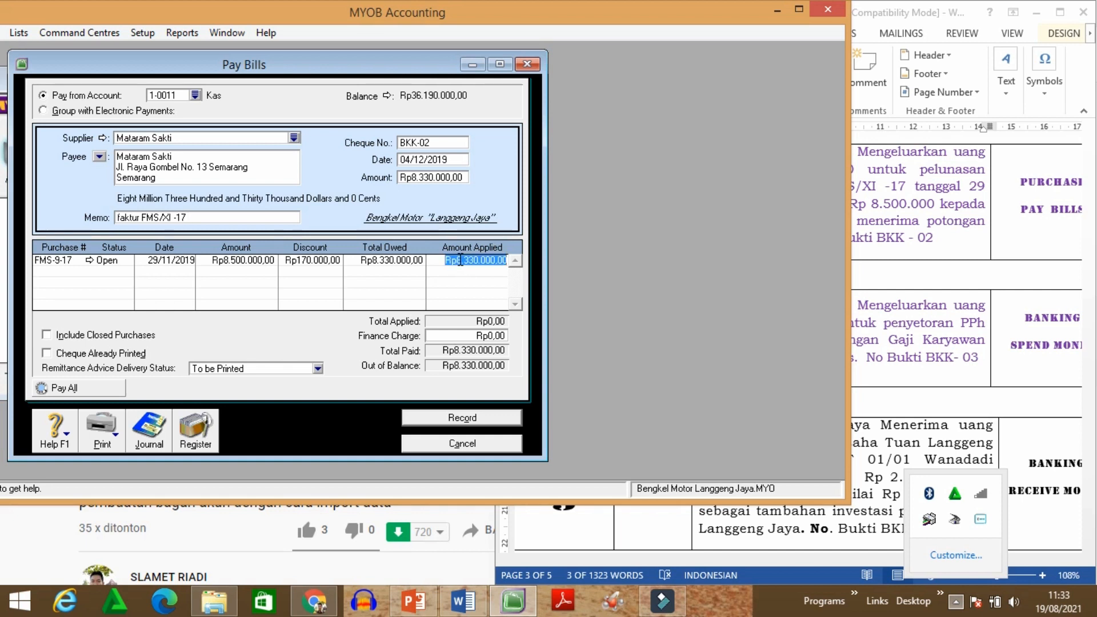
{"action": "key", "text": "Tab"}
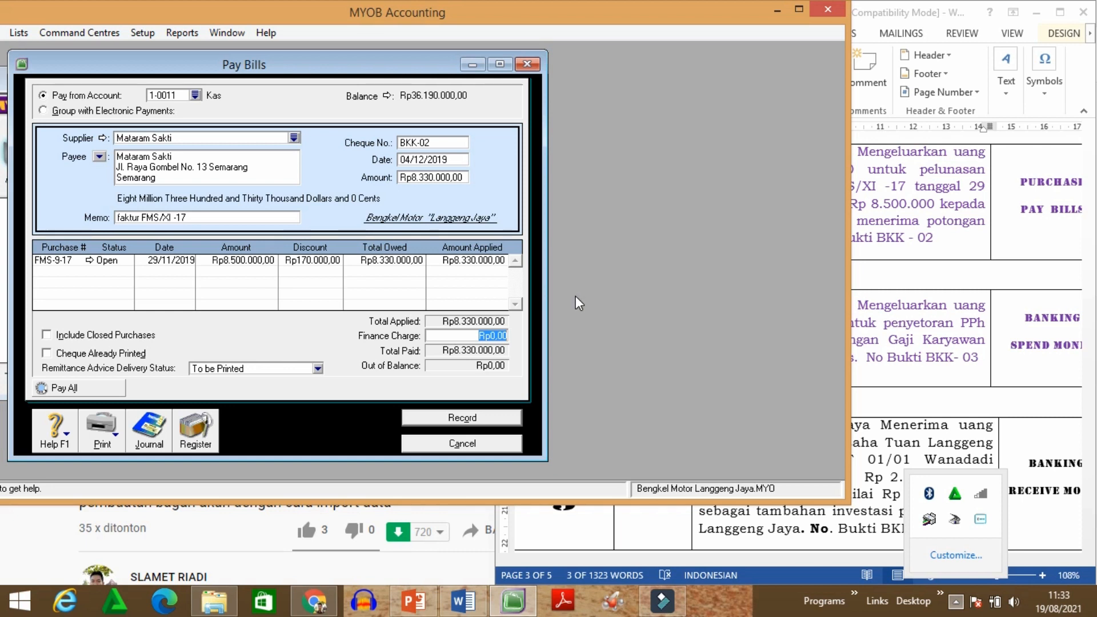
Step: Review the transaction recap of payment BKK-02, record it with the debit memo printing postponed, and close the Pay Bills form
{"action": "key", "text": "ctrl+r"}
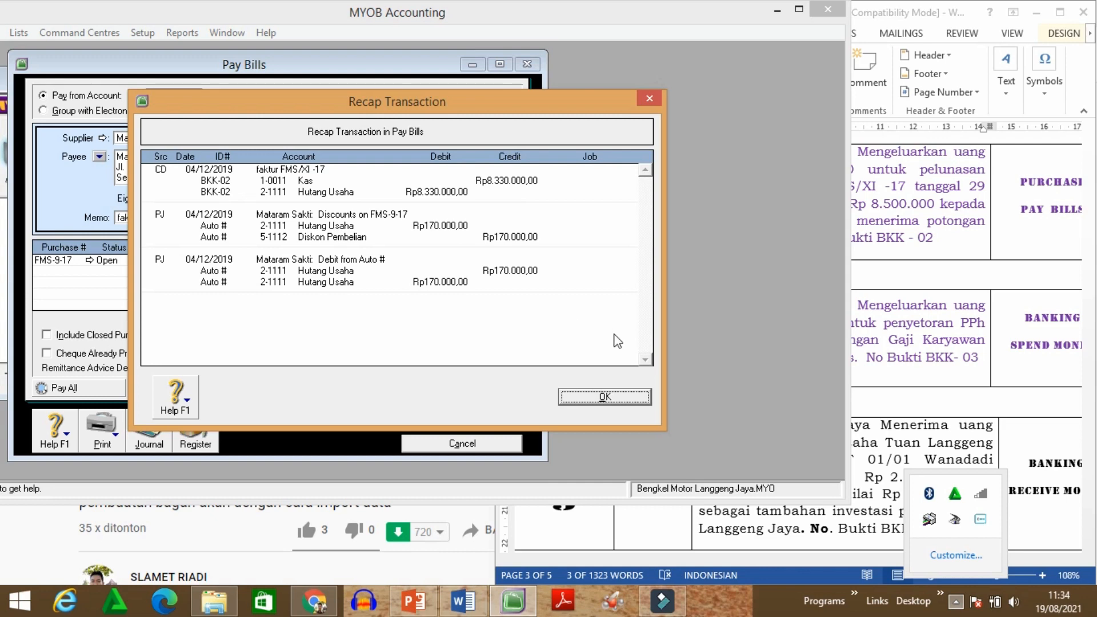
{"action": "left_click", "coordinate": [625, 395]}
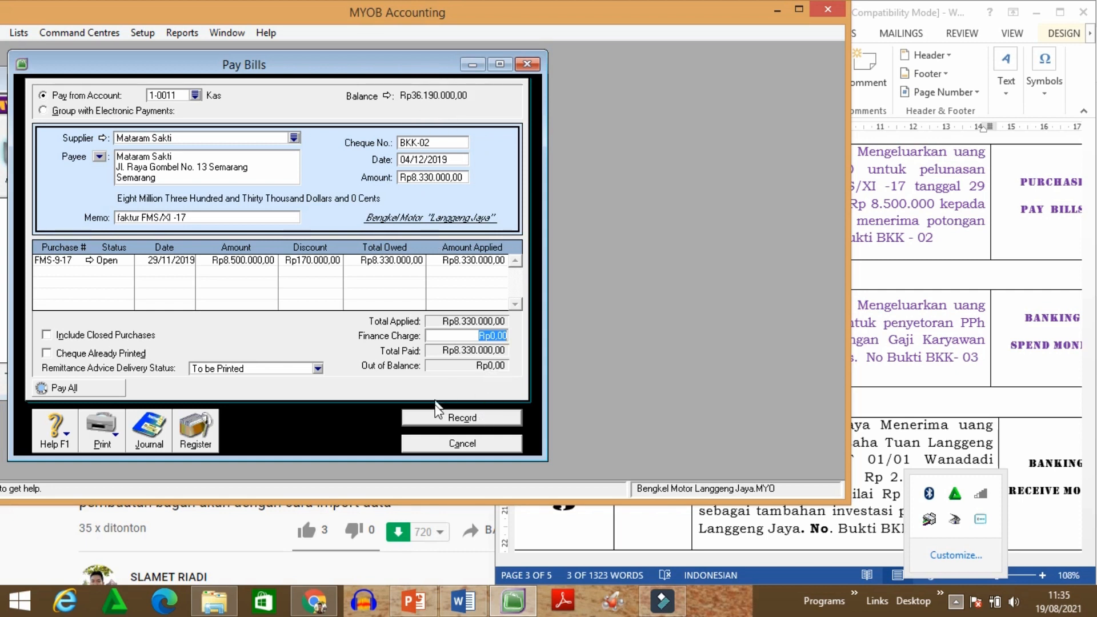
{"action": "left_click", "coordinate": [461, 417]}
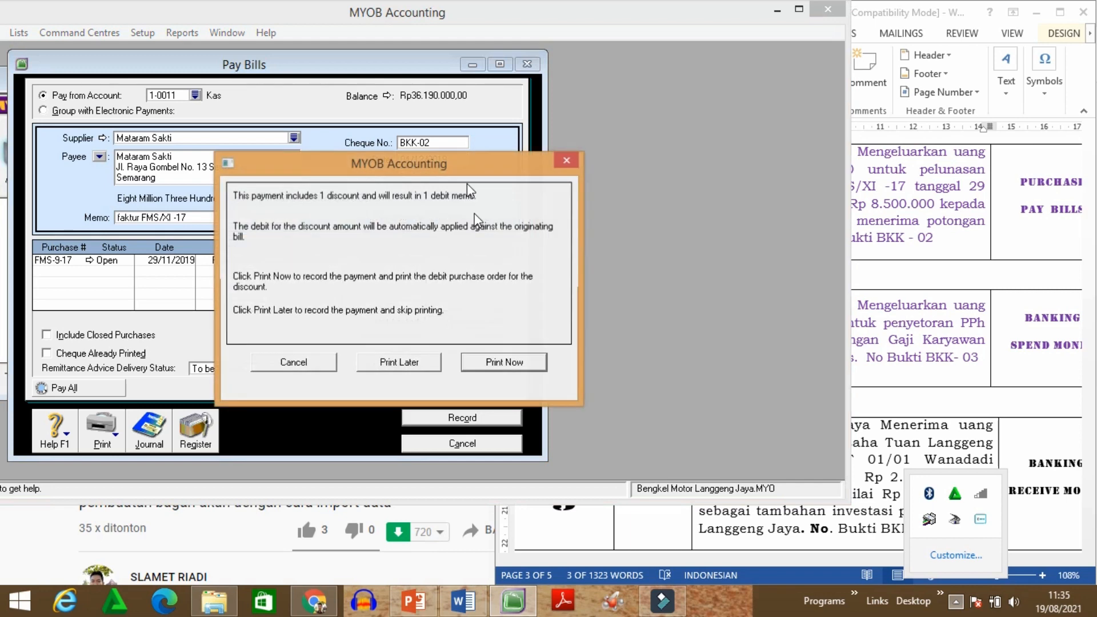
{"action": "left_click", "coordinate": [399, 362]}
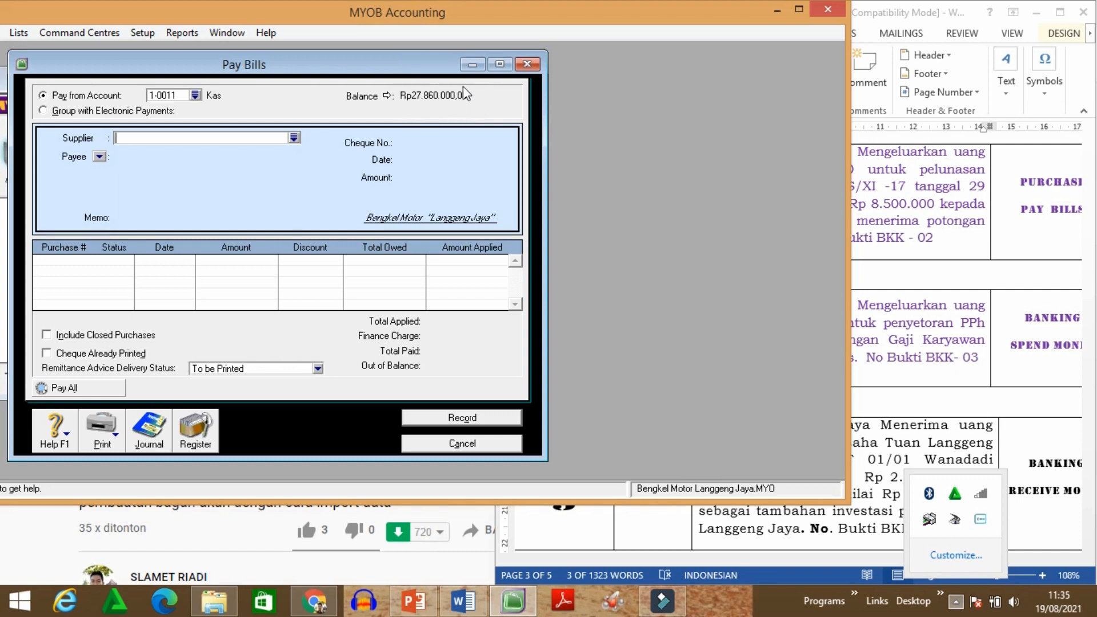
{"action": "left_click", "coordinate": [511, 441]}
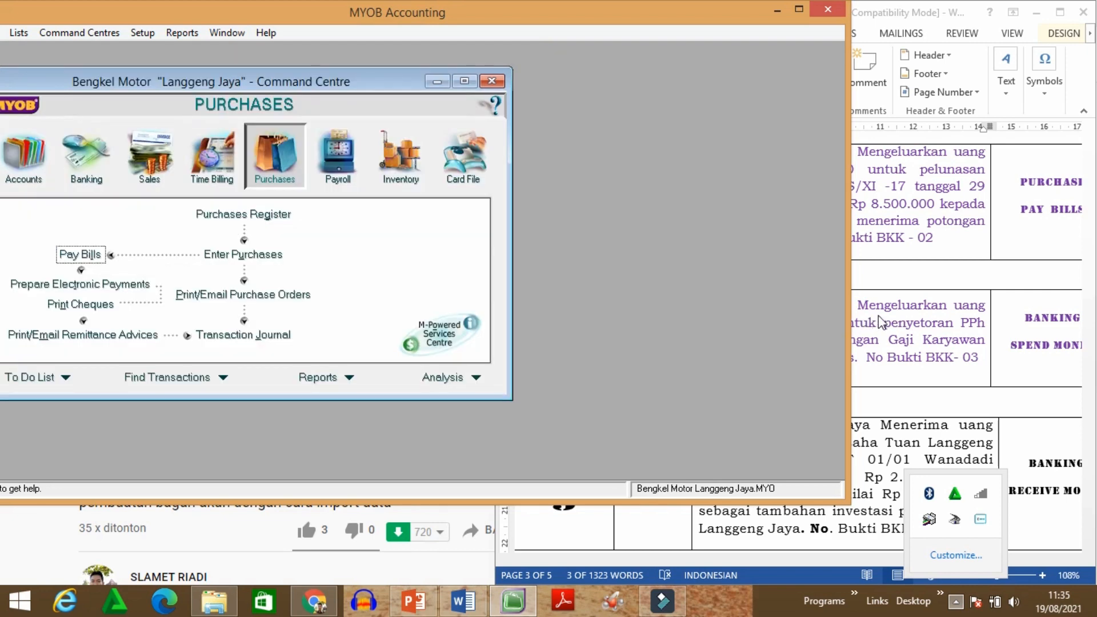
Step: Start a Spend Money entry for transaction 4 and set its cheque number to BKK-03
{"action": "left_click", "coordinate": [914, 321]}
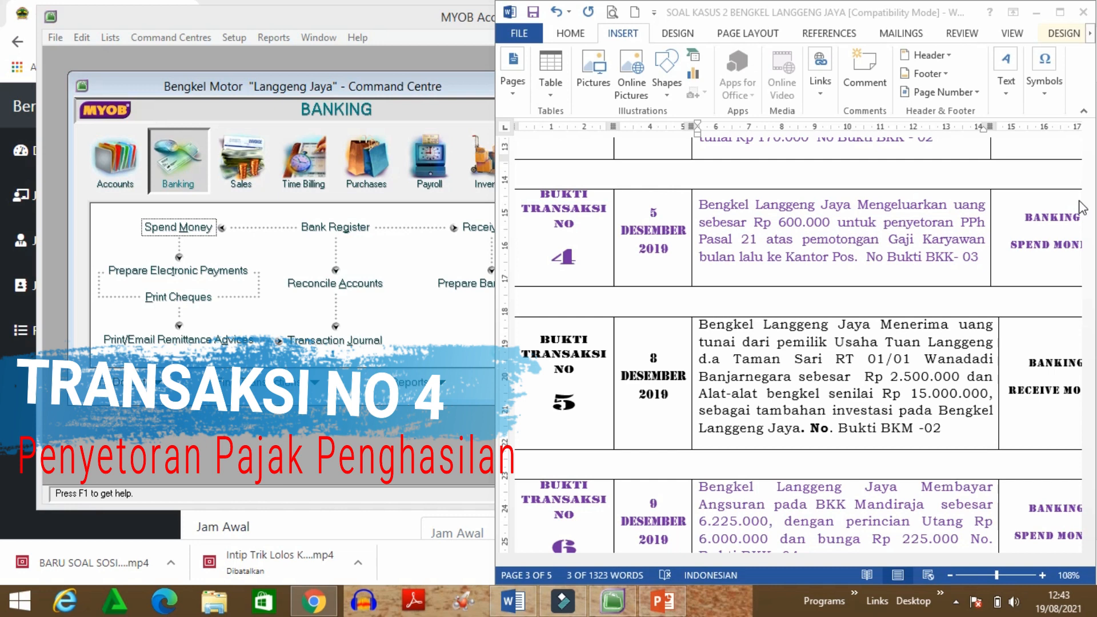
{"action": "left_click", "coordinate": [171, 167]}
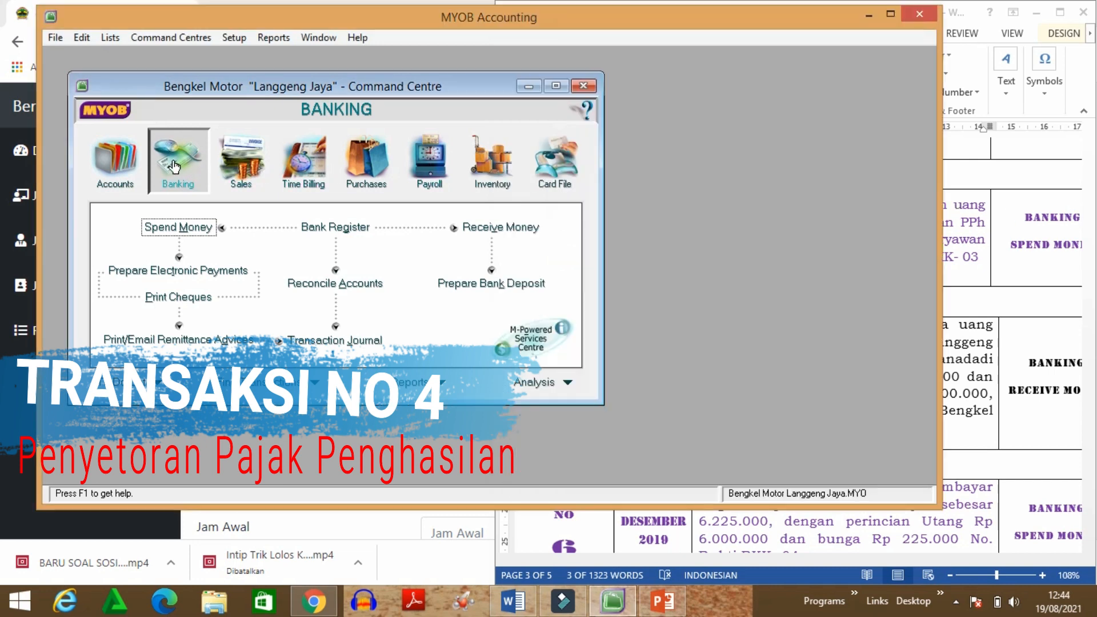
{"action": "left_click", "coordinate": [182, 230]}
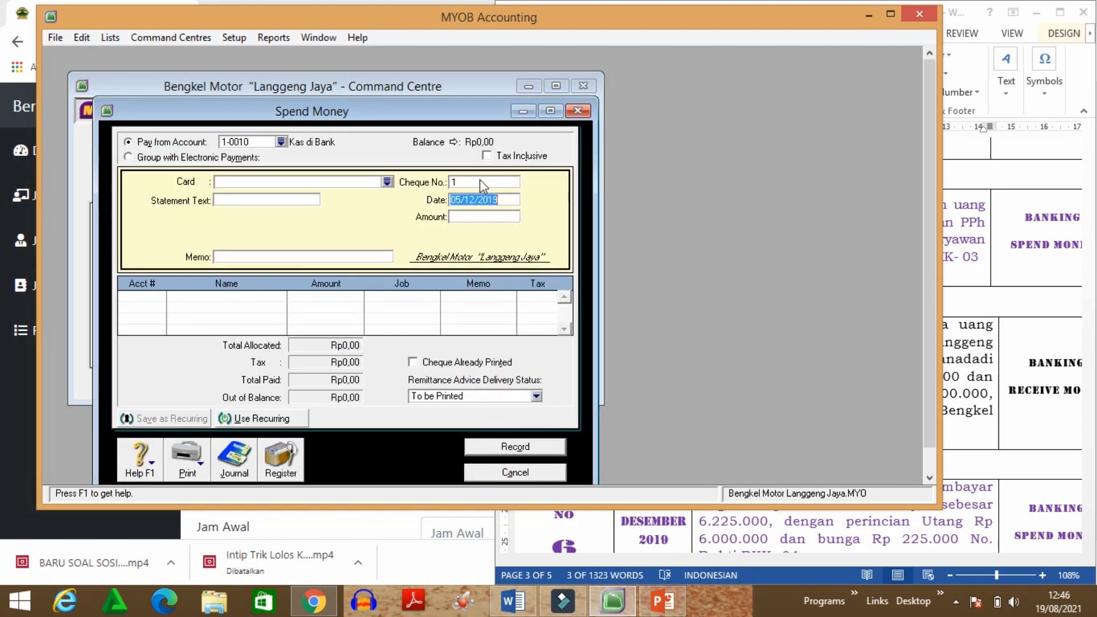
{"action": "left_click", "coordinate": [482, 183]}
{"action": "type", "text": "BKK-"}
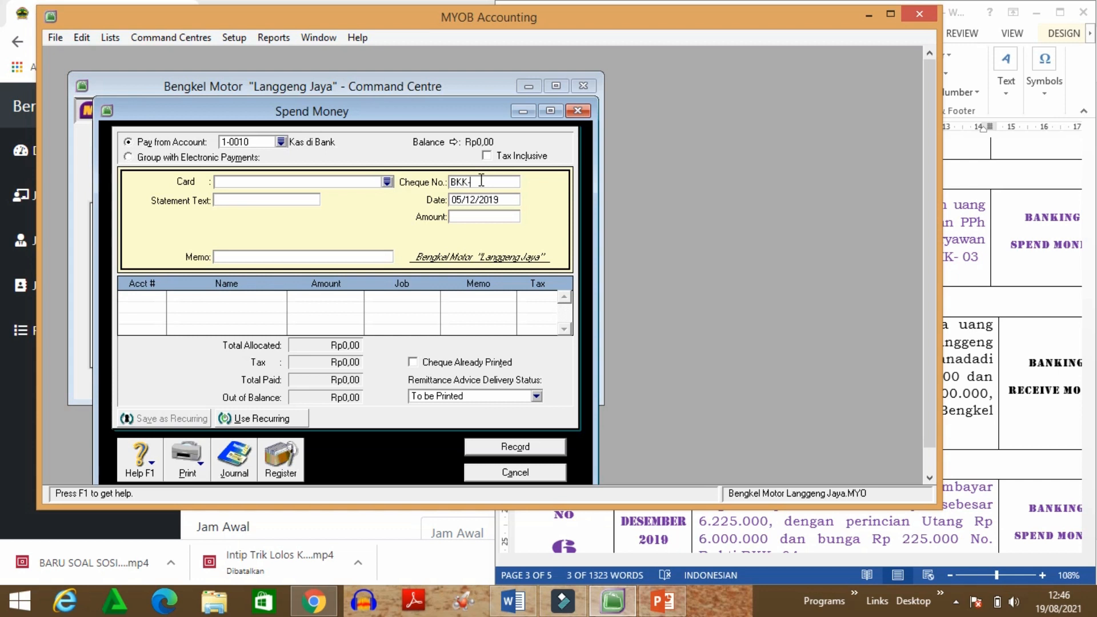
{"action": "type", "text": "03"}
Step: Set the account that payment BKK-03 is paid from to 1-0011 Kas
{"action": "left_click", "coordinate": [284, 142]}
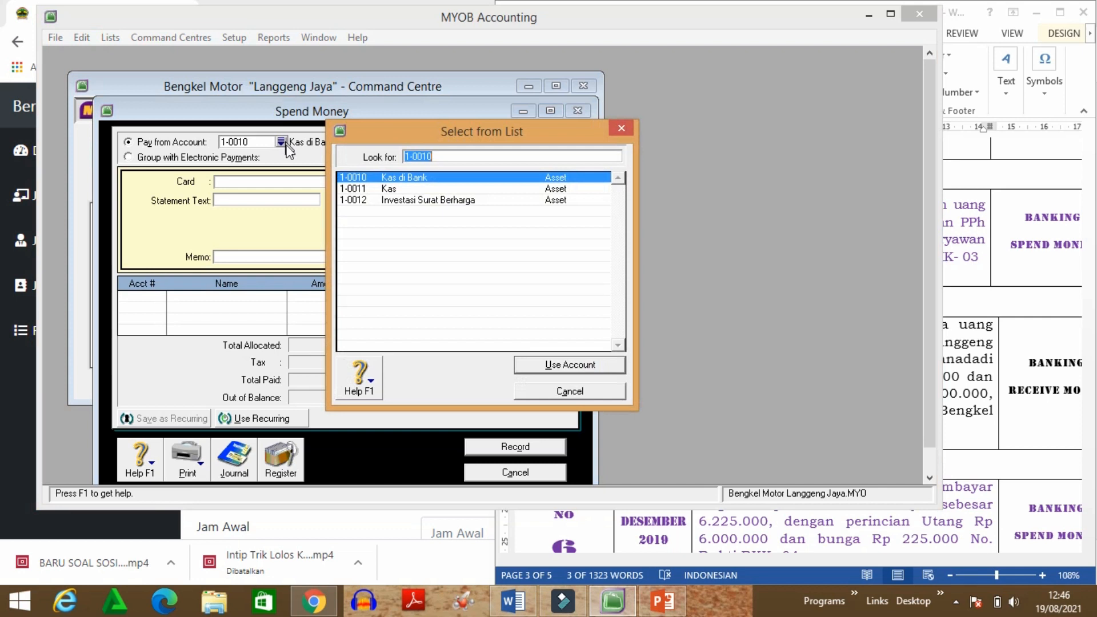
{"action": "key", "text": "Down"}
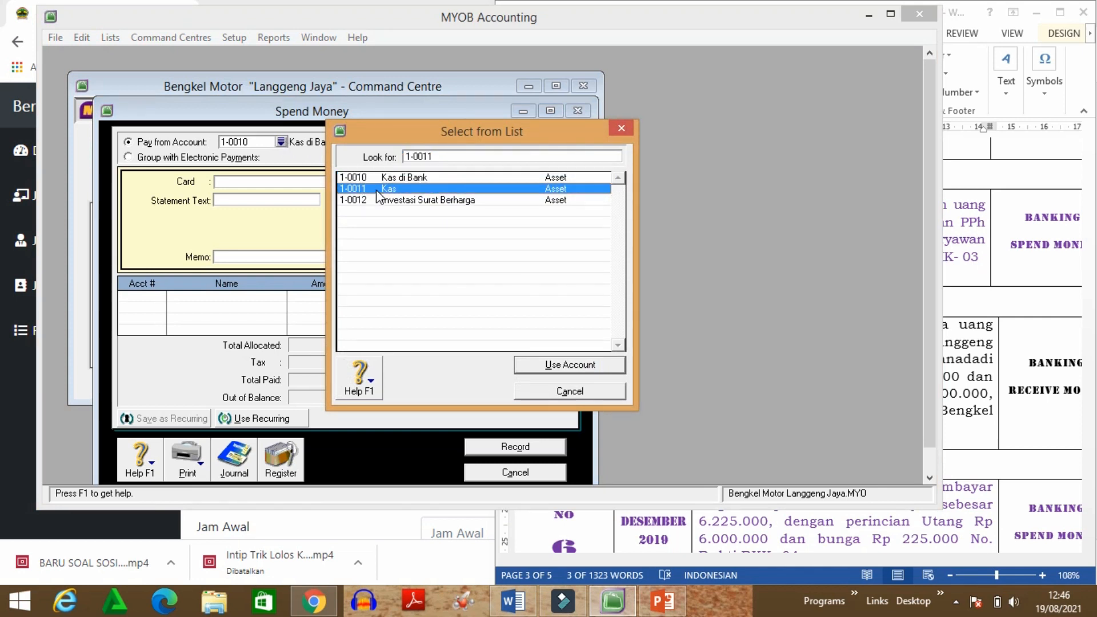
{"action": "left_click", "coordinate": [530, 364]}
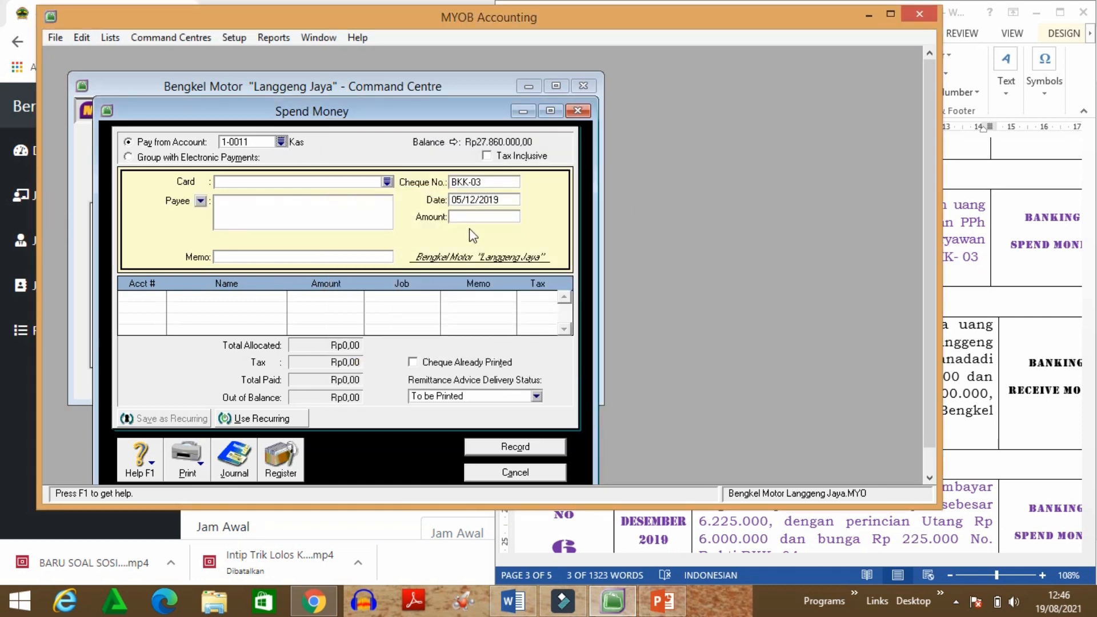
Step: Set the amount of payment BKK-03 to Rp600.000 and choose the card Kantor POS Banjarnegara as payee
{"action": "left_click", "coordinate": [464, 216]}
{"action": "type", "text": "600.000"}
{"action": "key", "text": "Tab"}
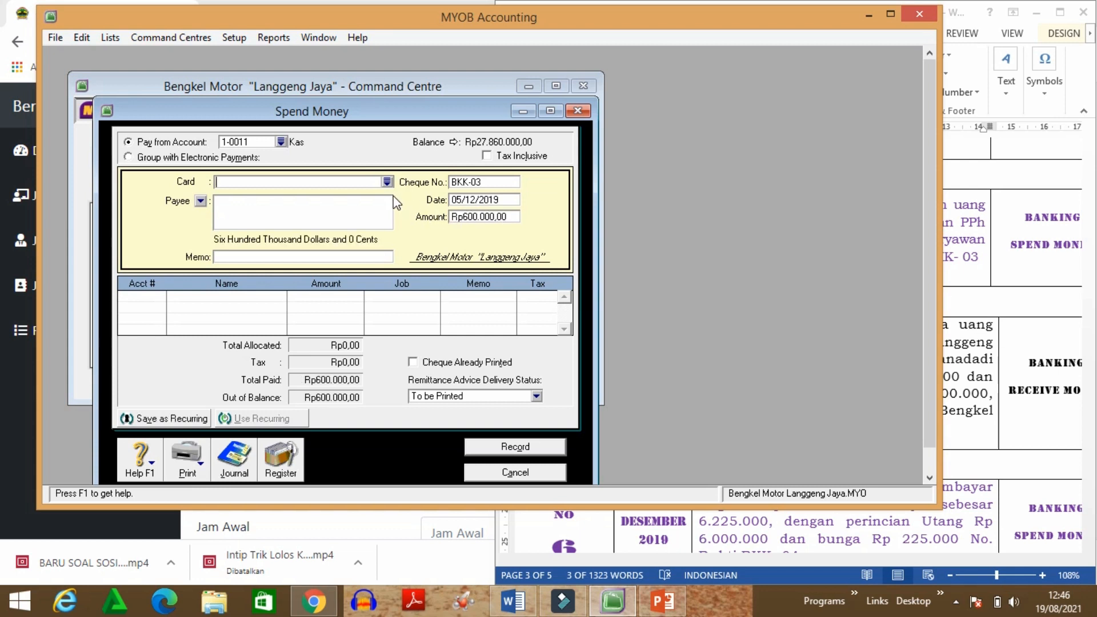
{"action": "left_click", "coordinate": [387, 182]}
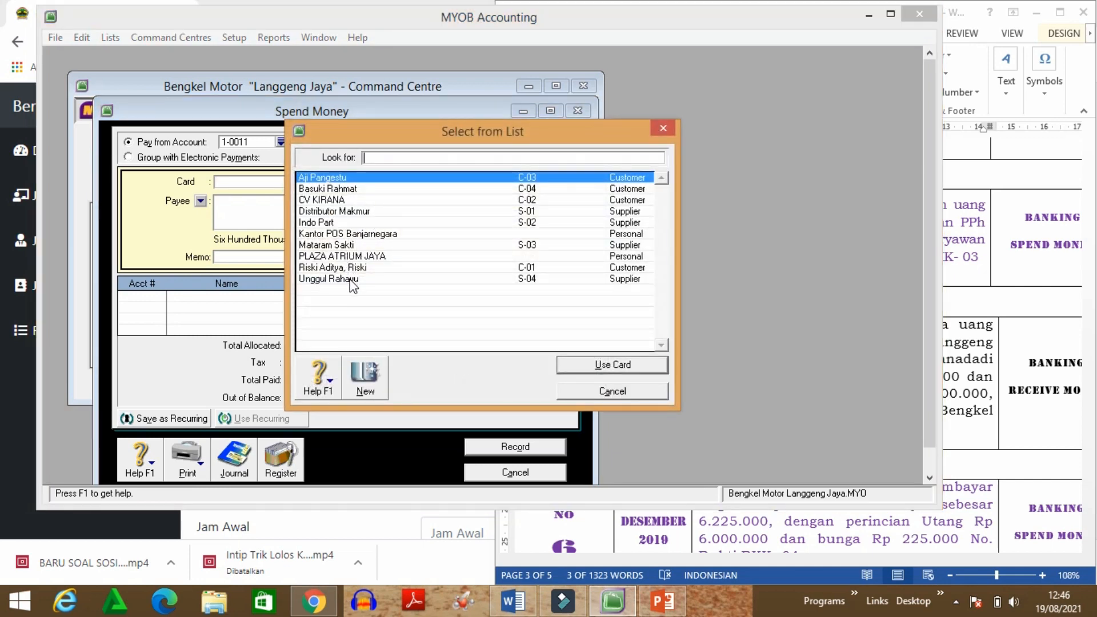
{"action": "left_click", "coordinate": [354, 233]}
{"action": "left_click", "coordinate": [600, 366]}
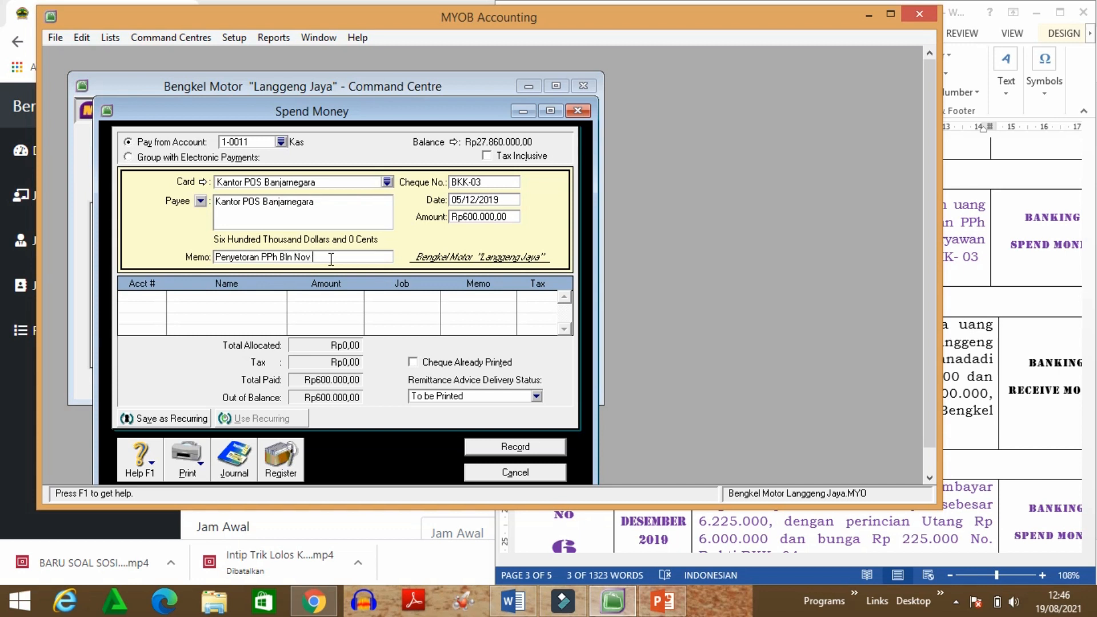
Step: Set the payment memo to "Penyetoran PPh Bln Nov 2019" and allocate the Rp600.000 to account 2-1112 Hutang Pajak Penghasilan
{"action": "type", "text": "019"}
{"action": "left_click", "coordinate": [145, 298]}
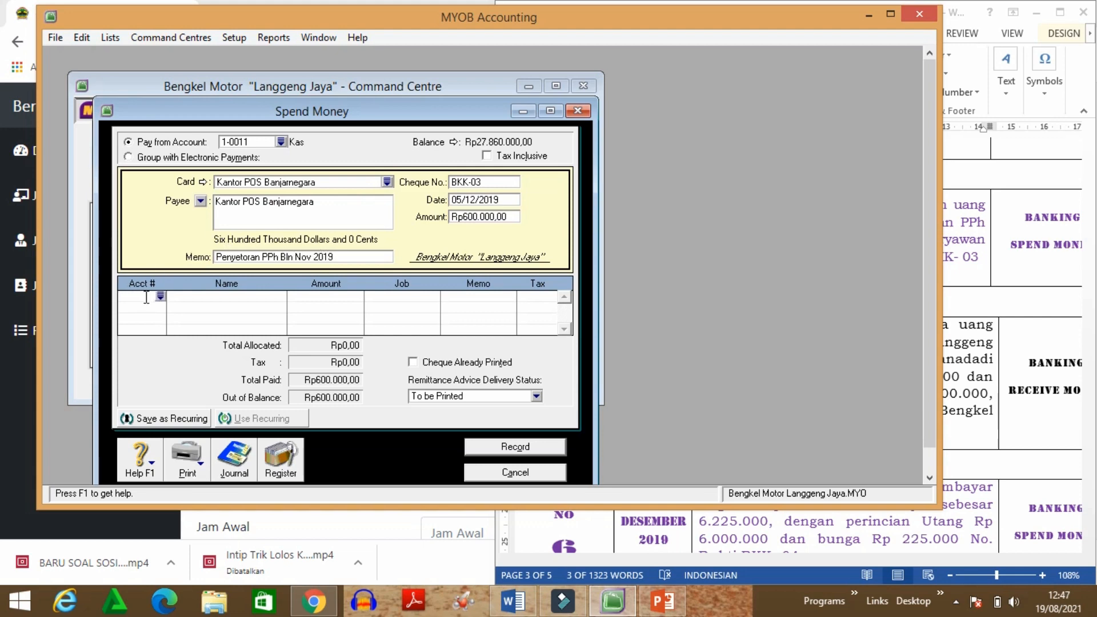
{"action": "type", "text": "6-"}
{"action": "type", "text": "2"}
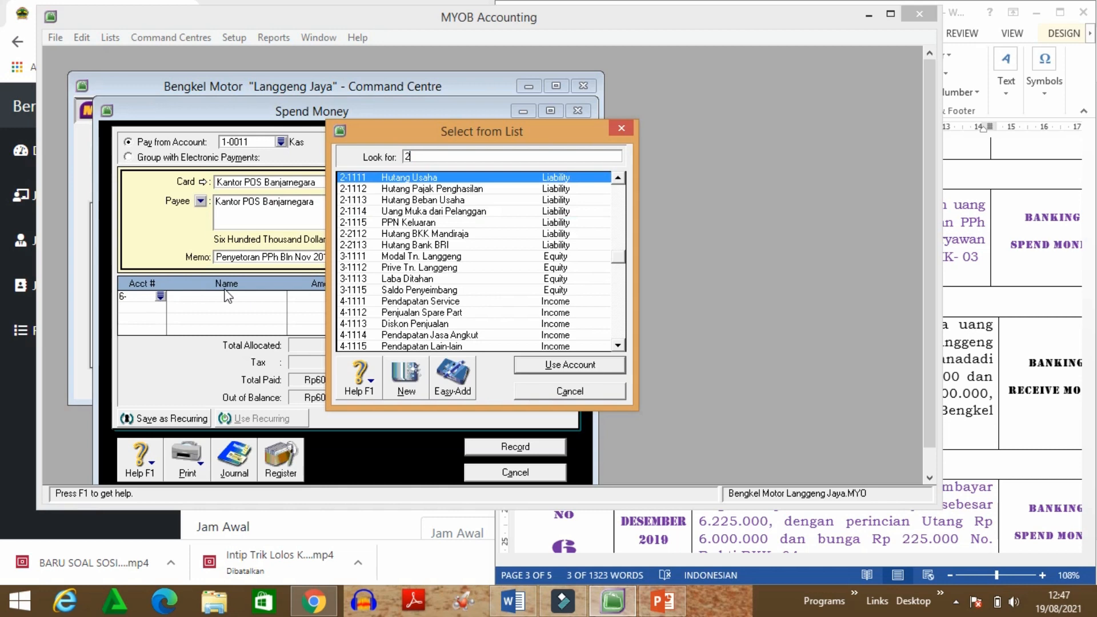
{"action": "type", "text": "-1112"}
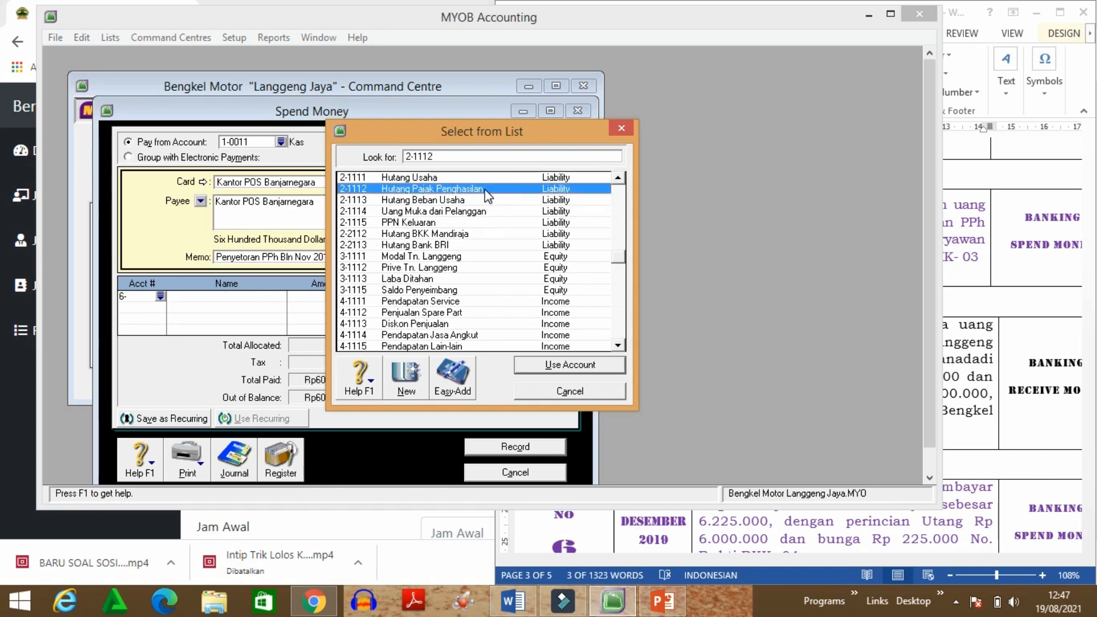
{"action": "left_click", "coordinate": [568, 368]}
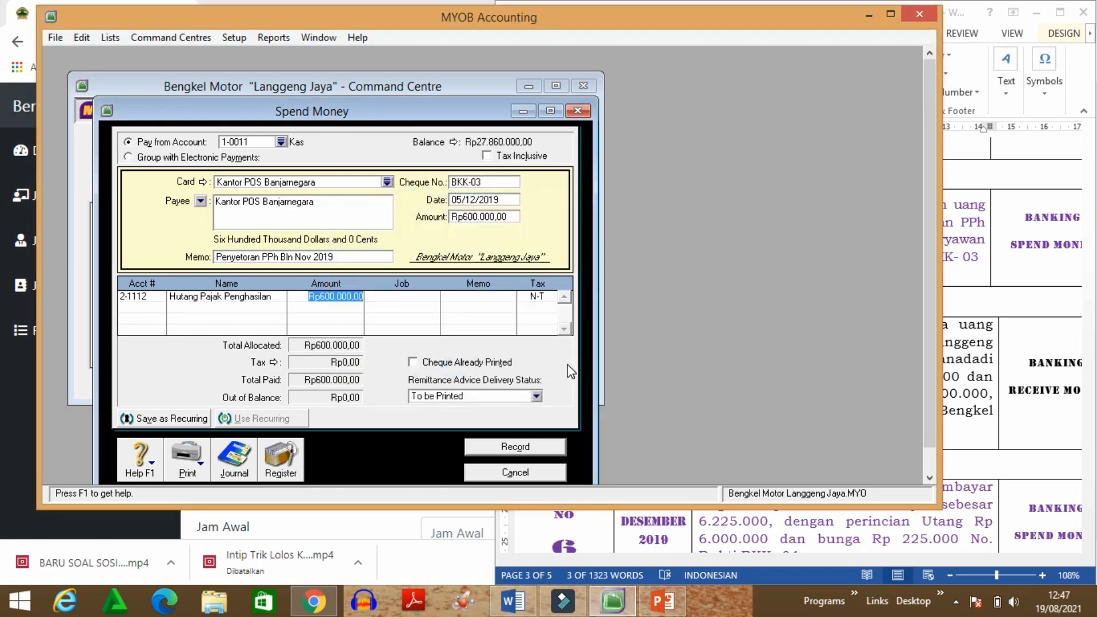
{"action": "key", "text": "Return"}
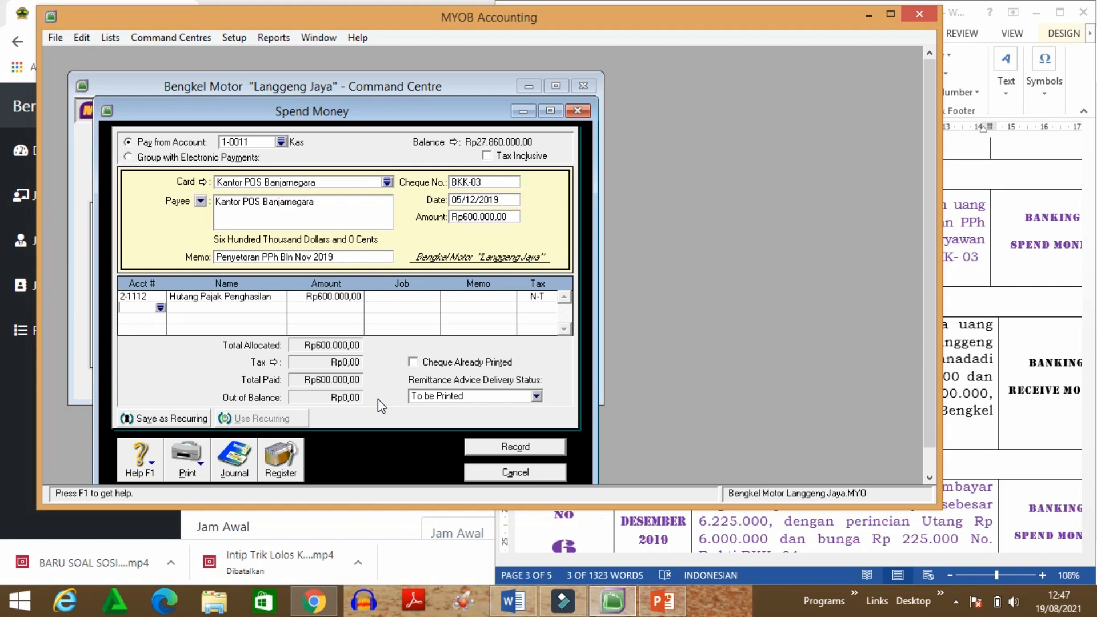
Step: Review the transaction recap of payment BKK-03, record the payment, and close the Spend Money form
{"action": "key", "text": "ctrl+r"}
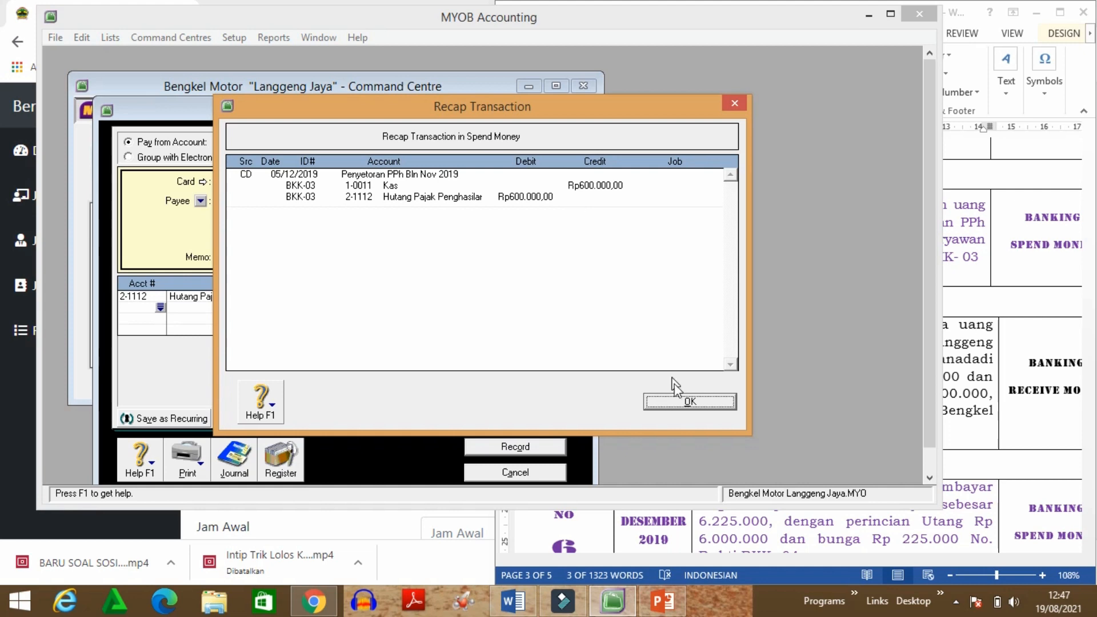
{"action": "left_click", "coordinate": [684, 404]}
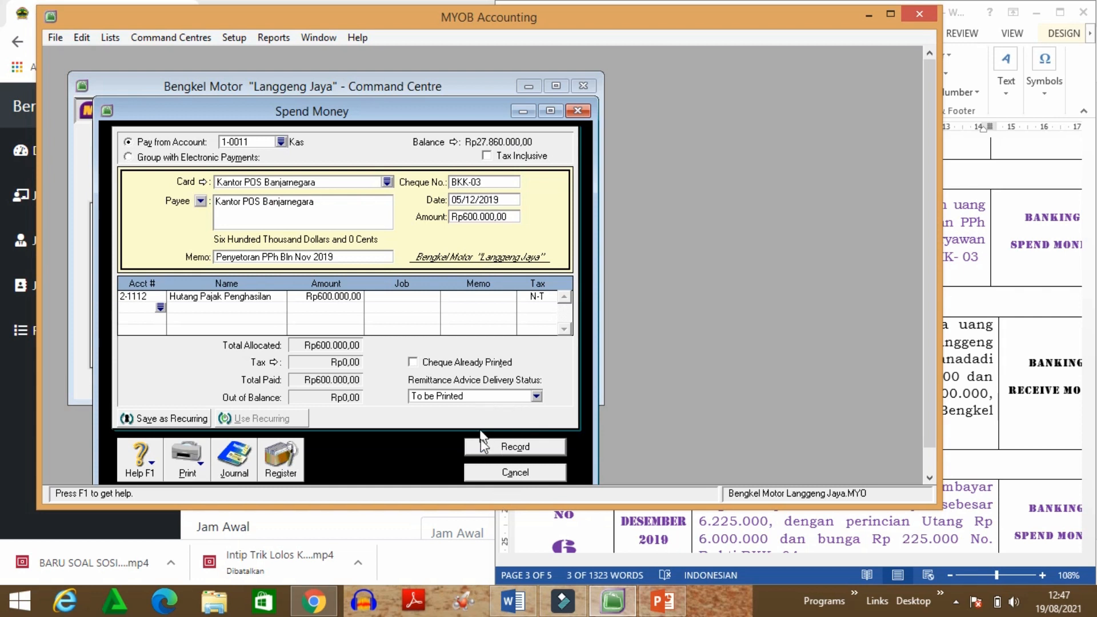
{"action": "left_click", "coordinate": [524, 447]}
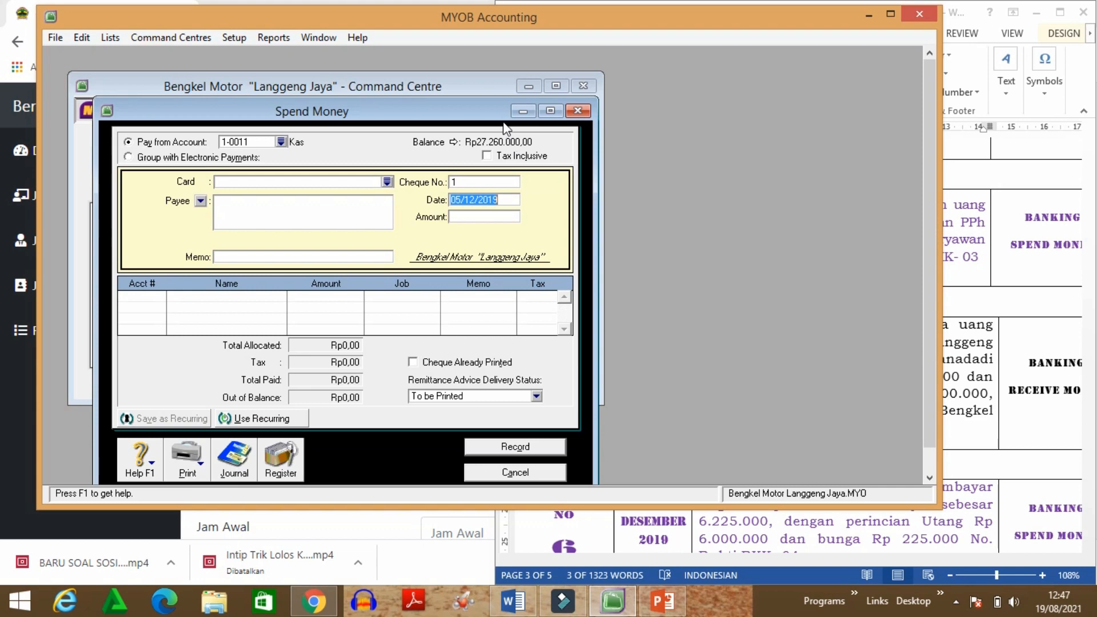
{"action": "left_click", "coordinate": [534, 475]}
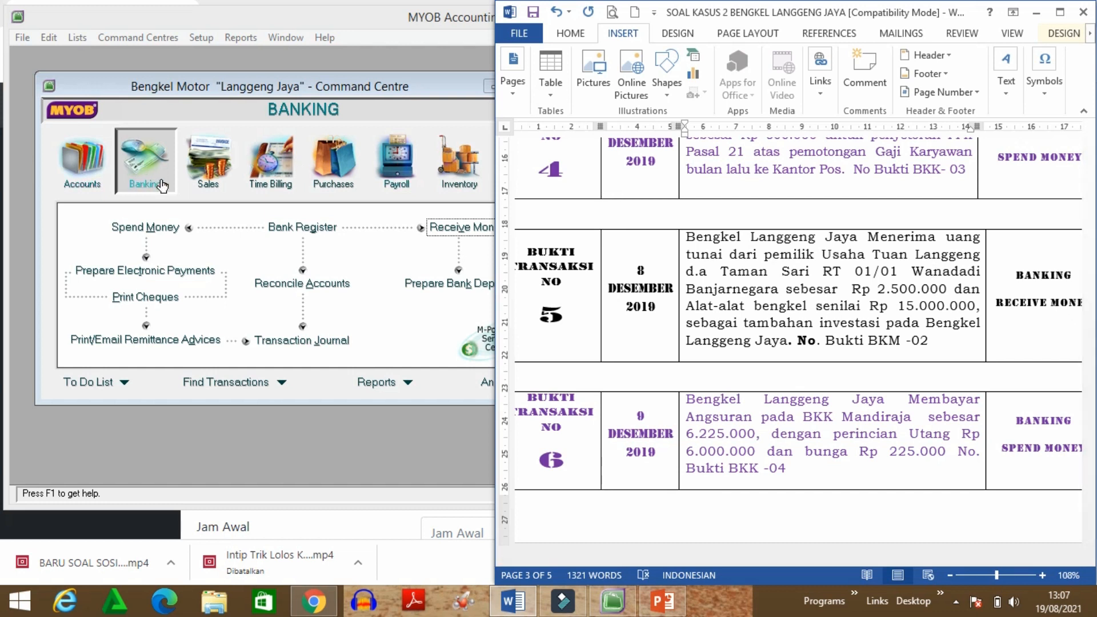
Step: Start a Receive Money entry for transaction 5, deposited to account 1-0011 Kas, with Tax Inclusive turned off
{"action": "left_click", "coordinate": [135, 152]}
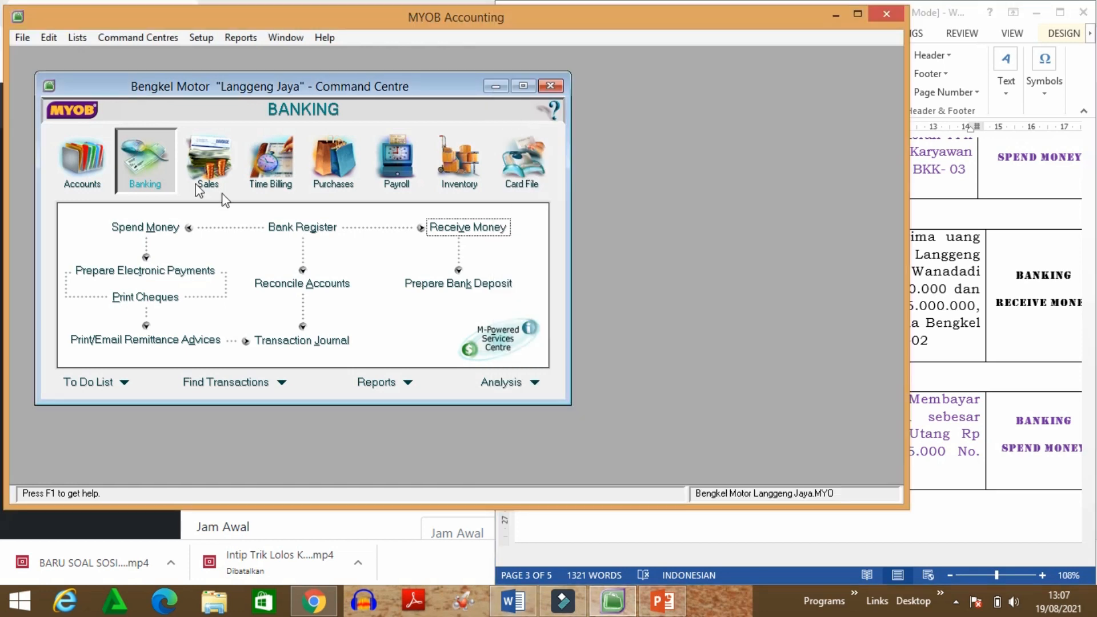
{"action": "left_click", "coordinate": [458, 231]}
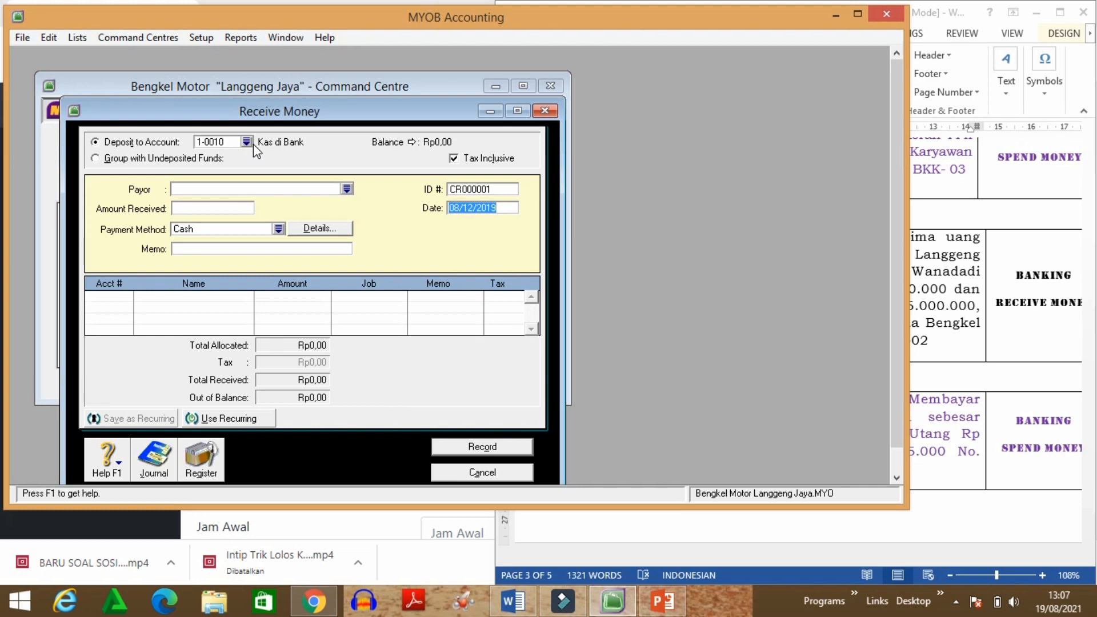
{"action": "left_click", "coordinate": [252, 143]}
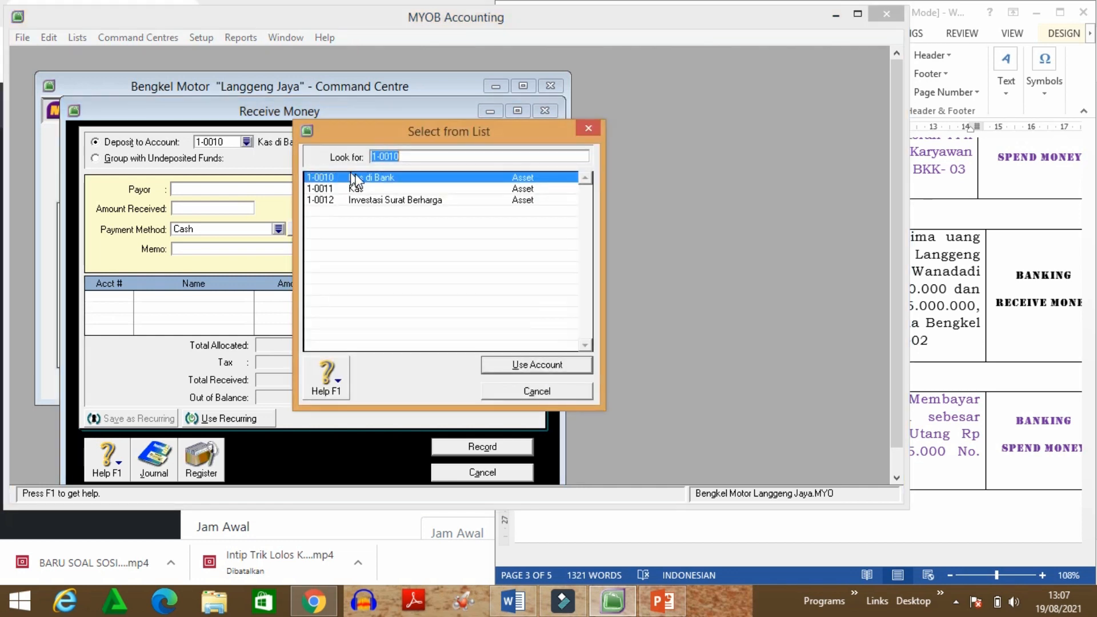
{"action": "left_click", "coordinate": [360, 188]}
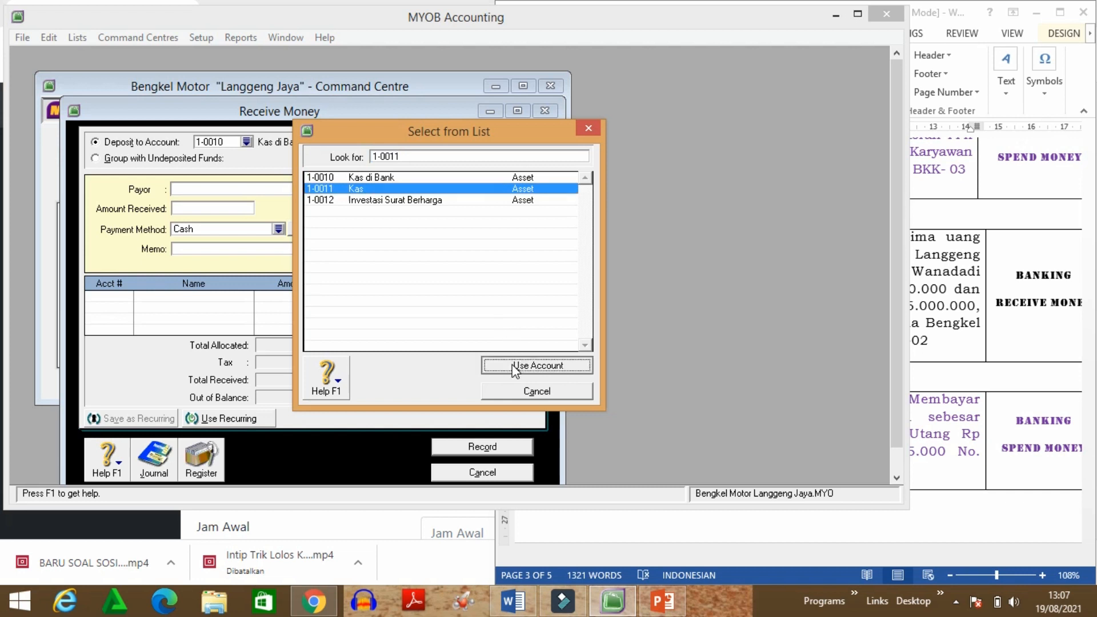
{"action": "left_click", "coordinate": [514, 366]}
{"action": "left_click", "coordinate": [453, 158]}
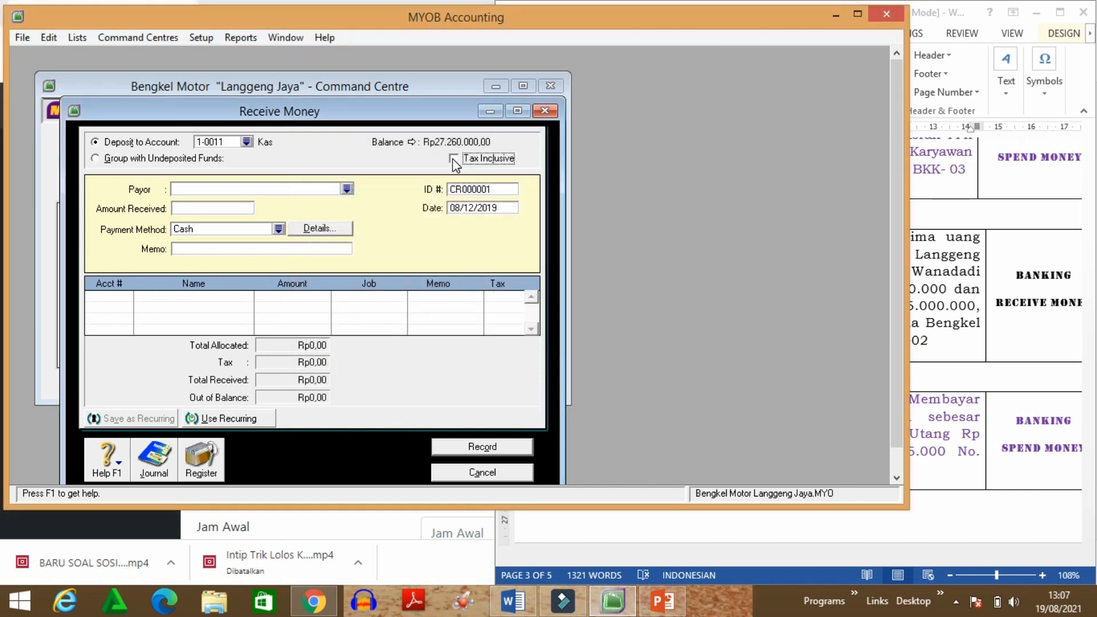
Step: Set the receipt's ID number to BKM-02 and its amount received to Rp2.500.000
{"action": "left_click", "coordinate": [498, 193]}
{"action": "type", "text": "BKM-02"}
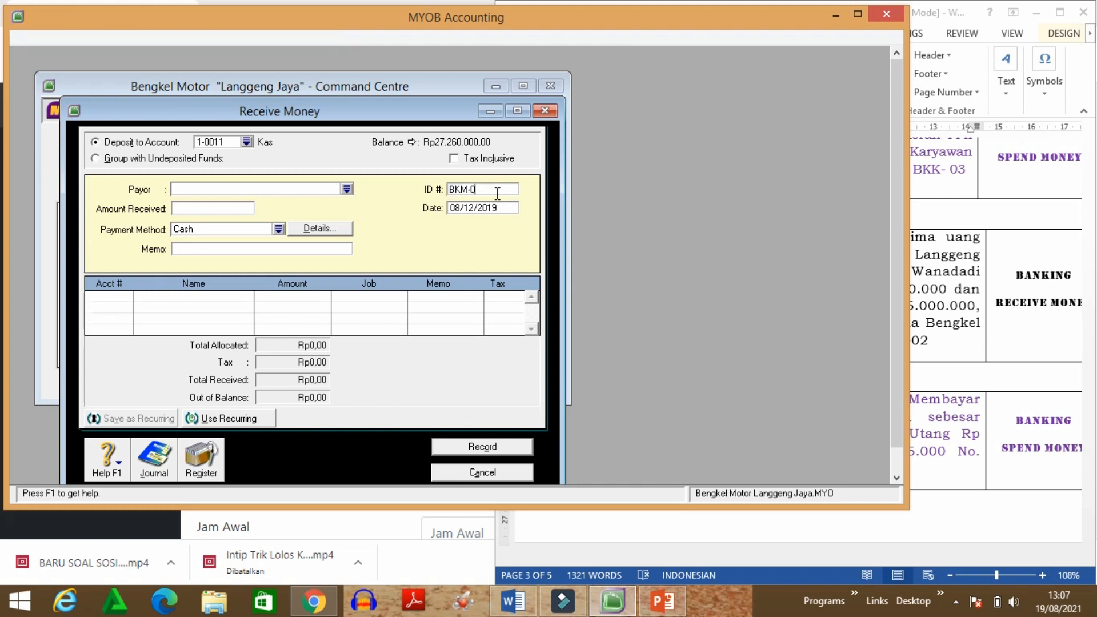
{"action": "left_click", "coordinate": [491, 209]}
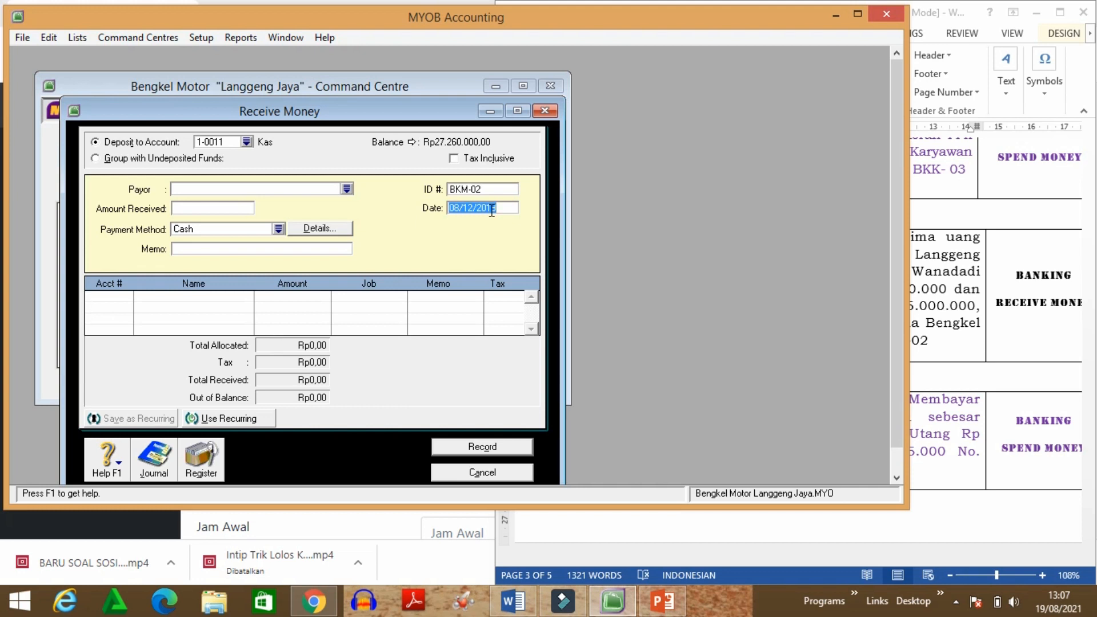
{"action": "left_click", "coordinate": [225, 208]}
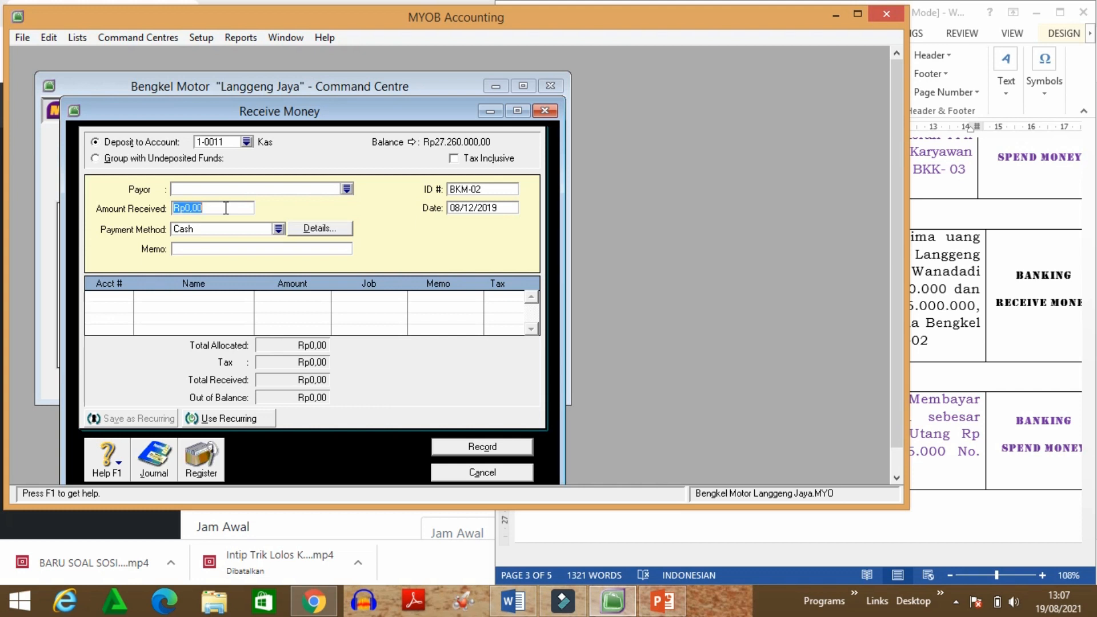
{"action": "type", "text": "2.500.00"}
{"action": "key", "text": "Tab"}
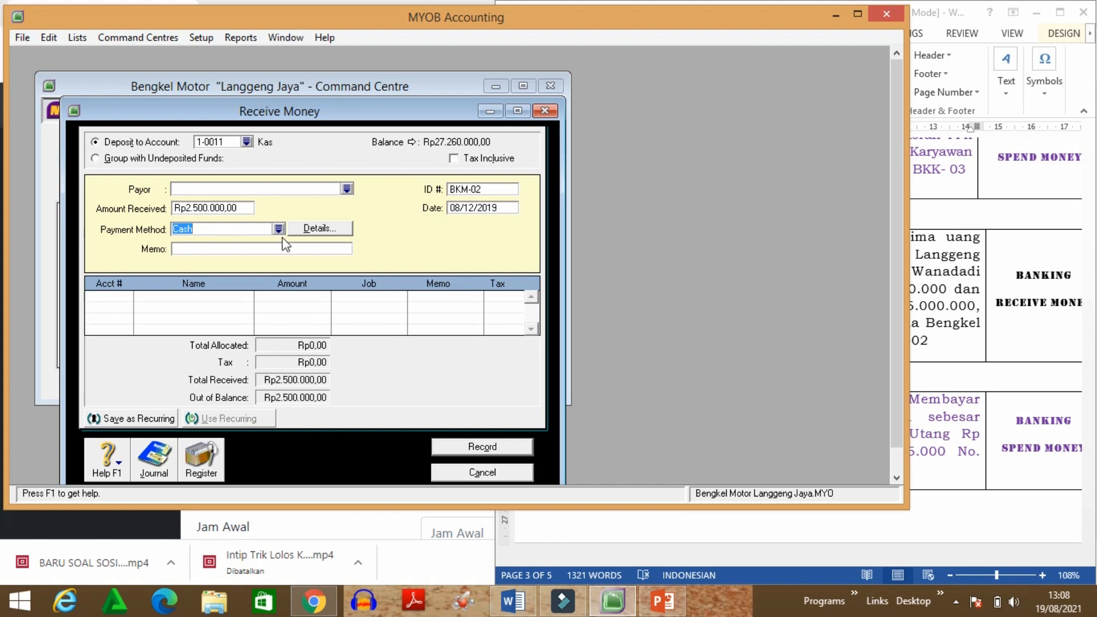
Step: Set the receipt's memo to "Investasi Tambahan" and check transaction 5 in the Word document
{"action": "key", "text": "Tab"}
{"action": "type", "text": "Investasi Tambahan"}
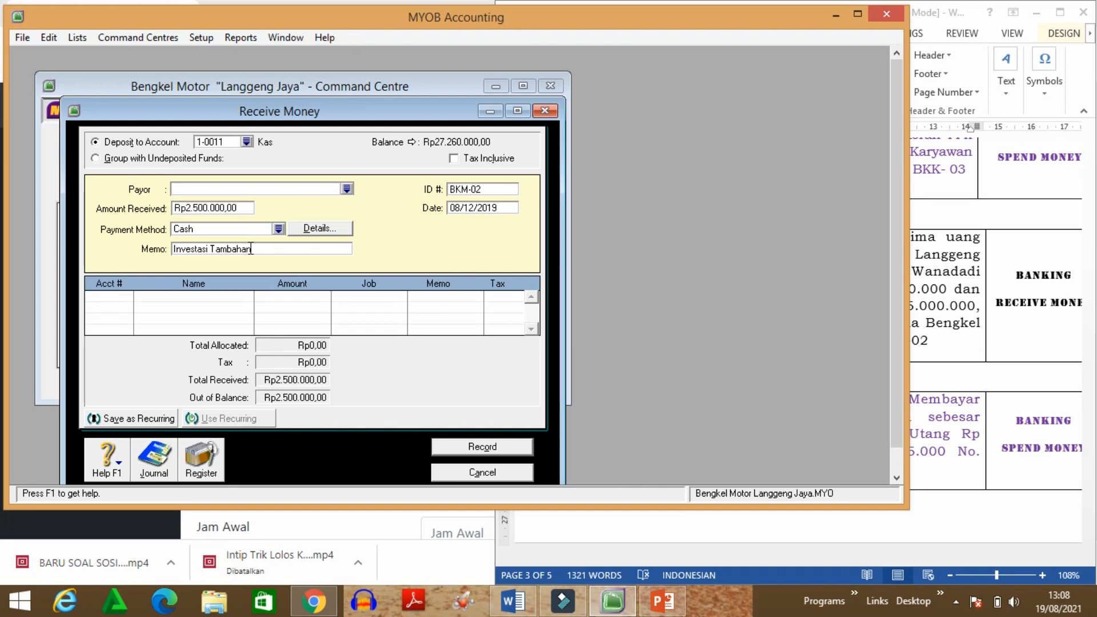
{"action": "key", "text": "Tab"}
{"action": "key", "text": "alt+Tab"}
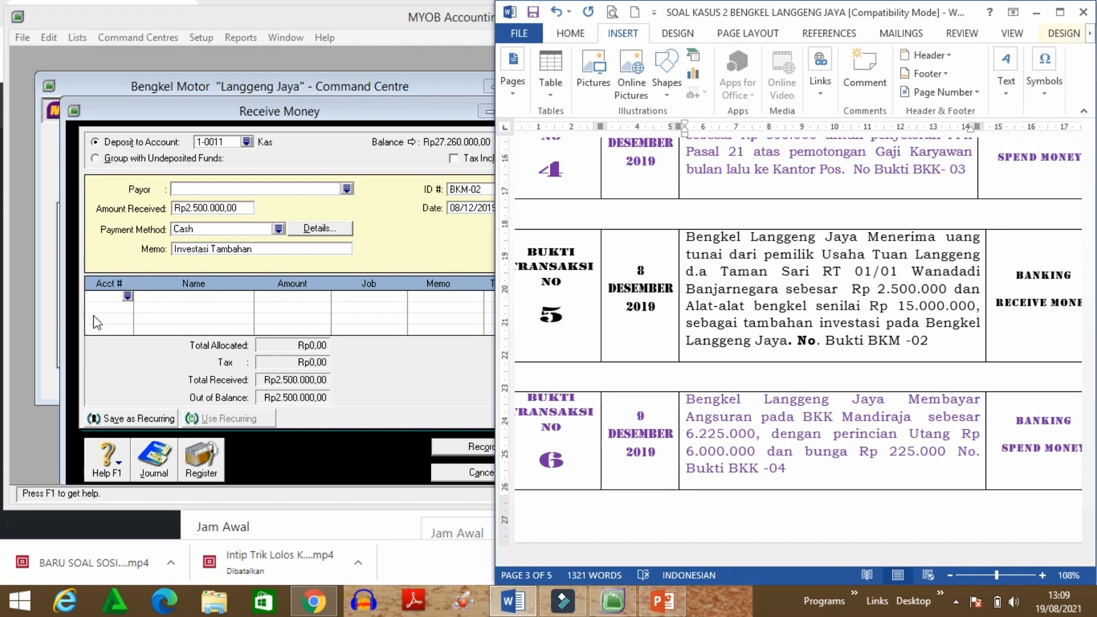
Step: Allocate a negative amount of Rp15.000.000 to account 1-2010 Peralatan Bengkel on the receipt's first line
{"action": "left_click", "coordinate": [127, 301]}
{"action": "type", "text": "4-"}
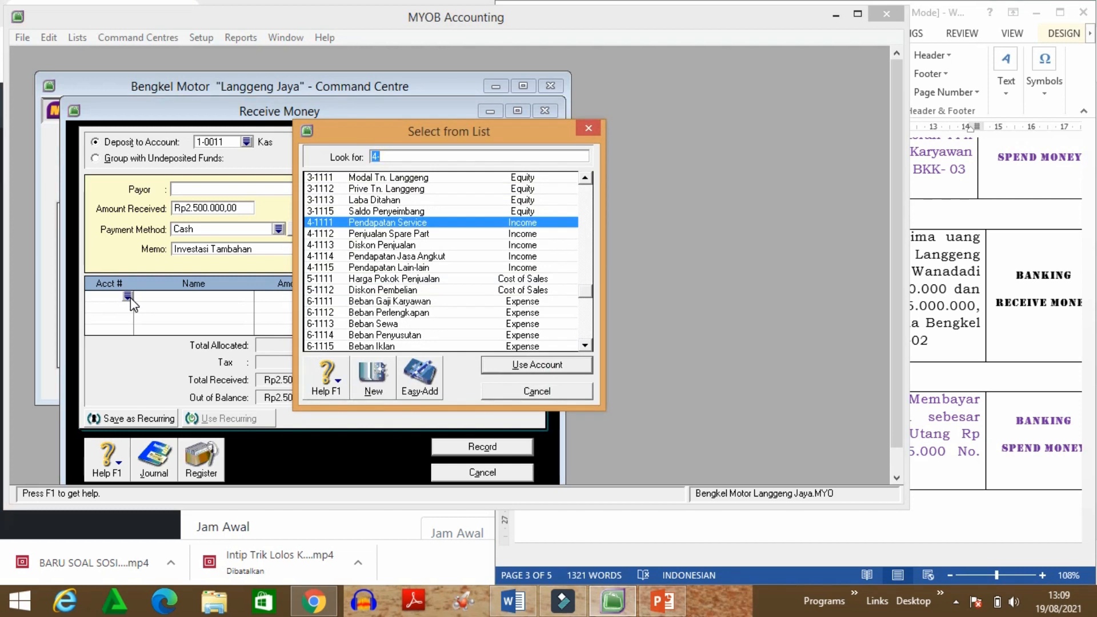
{"action": "type", "text": "1-2010"}
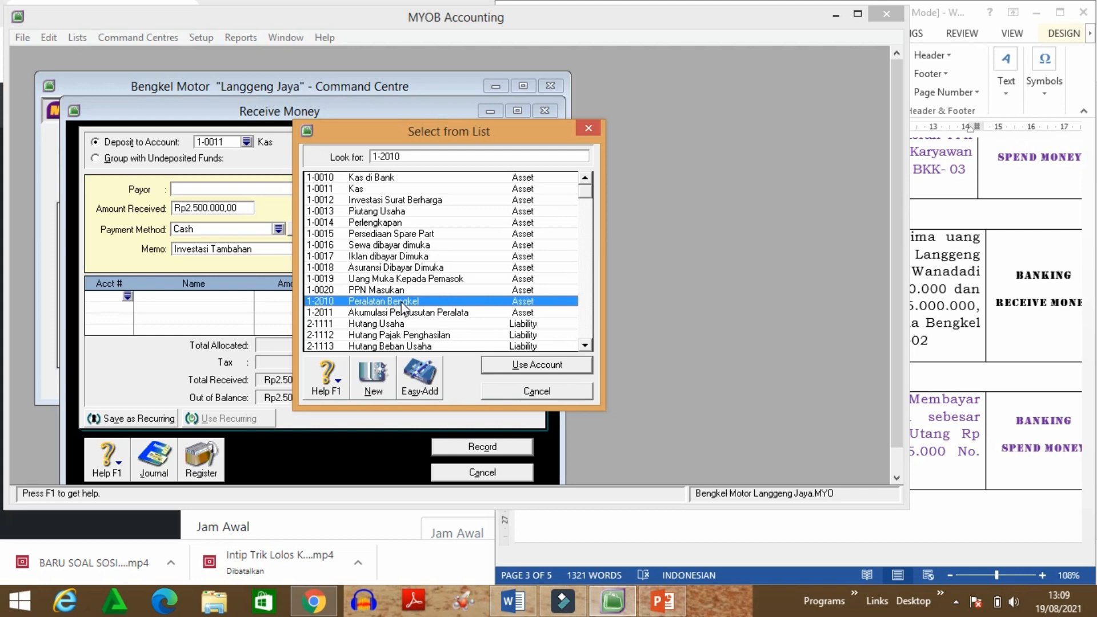
{"action": "left_click", "coordinate": [493, 365]}
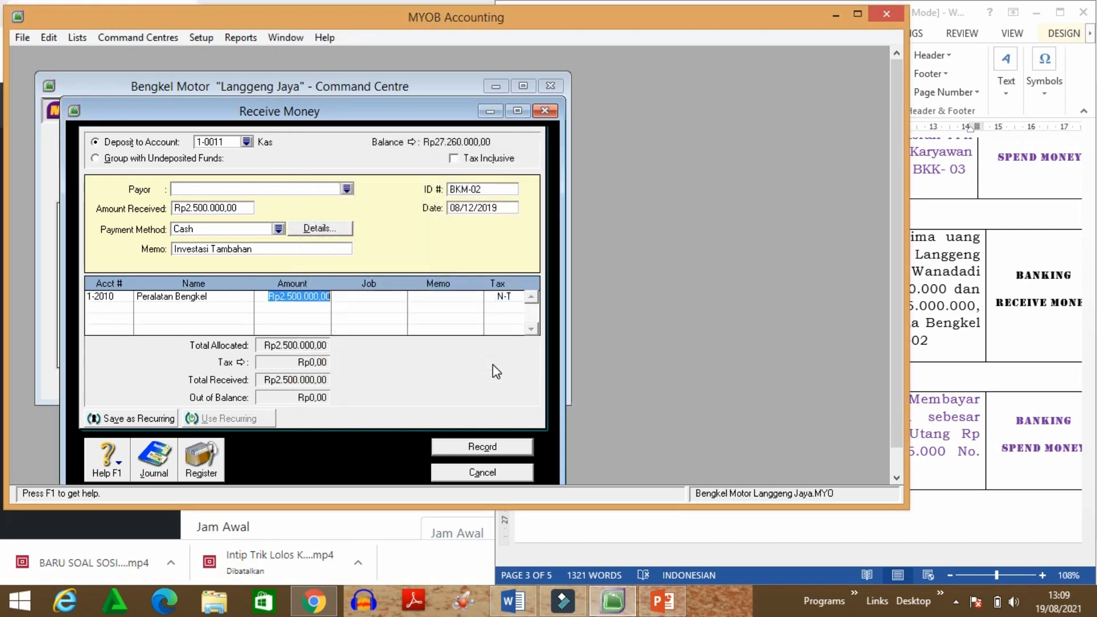
{"action": "key", "text": "BackSpace"}
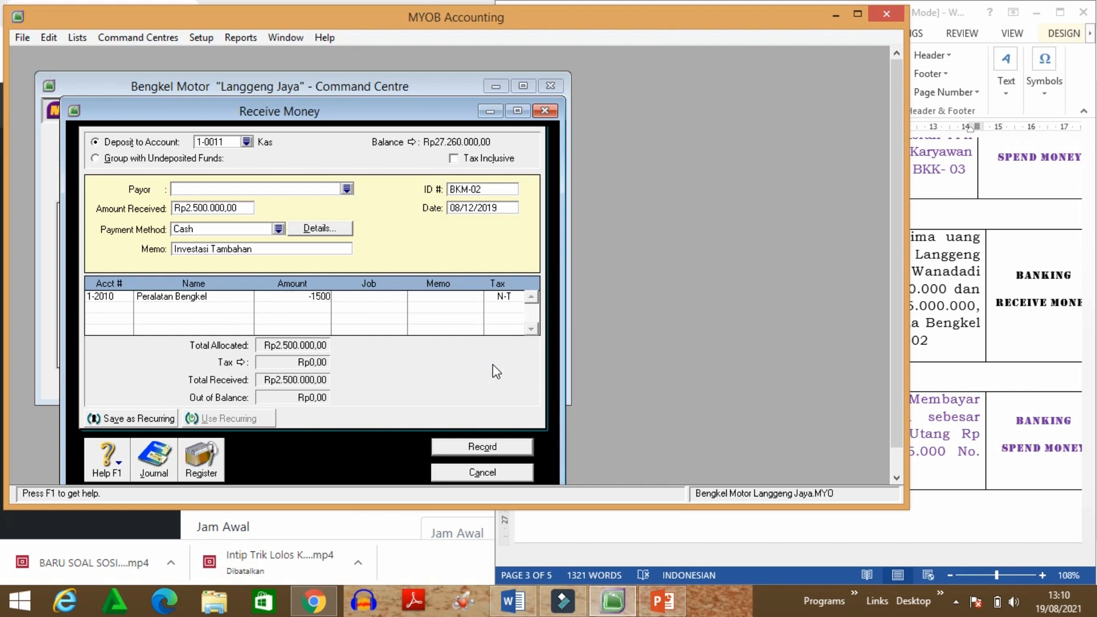
{"action": "type", "text": "-15000000"}
{"action": "key", "text": "Tab"}
{"action": "key", "text": "Tab"}
{"action": "key", "text": "Tab"}
{"action": "key", "text": "Tab"}
Step: Allocate Rp17.500.000 to the owner's capital account 3-1111 on the receipt's second line
{"action": "type", "text": "4-"}
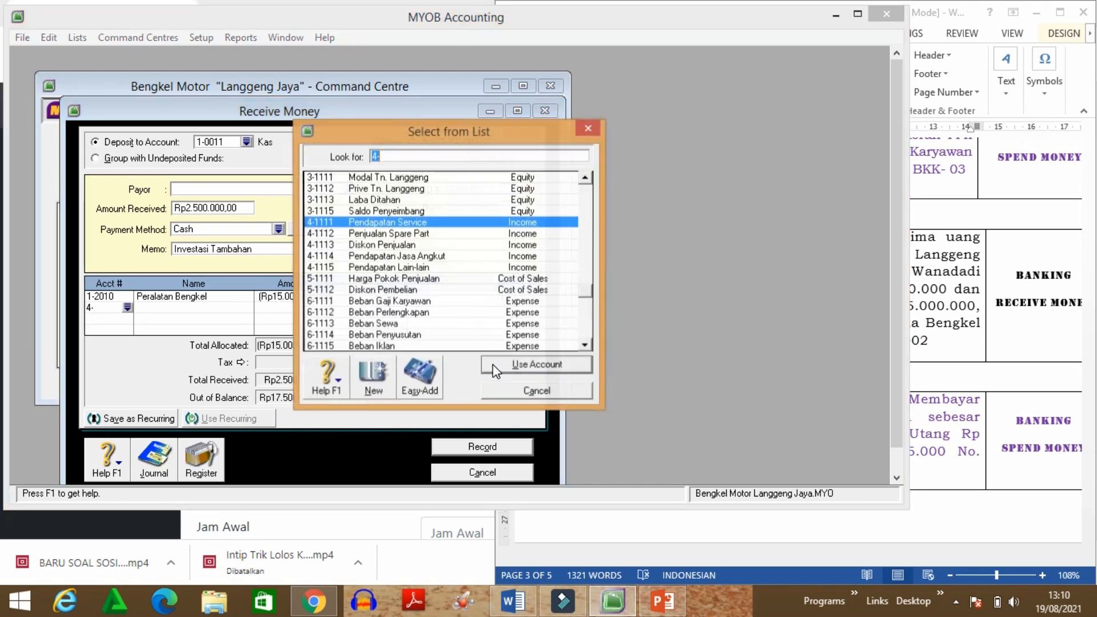
{"action": "type", "text": "3"}
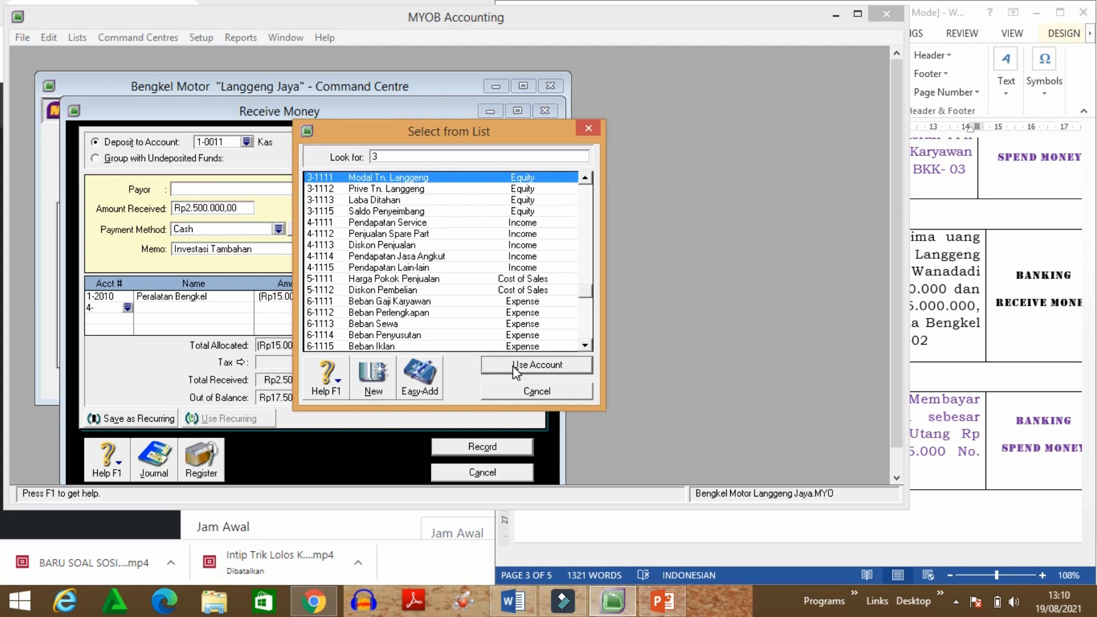
{"action": "left_click", "coordinate": [513, 366]}
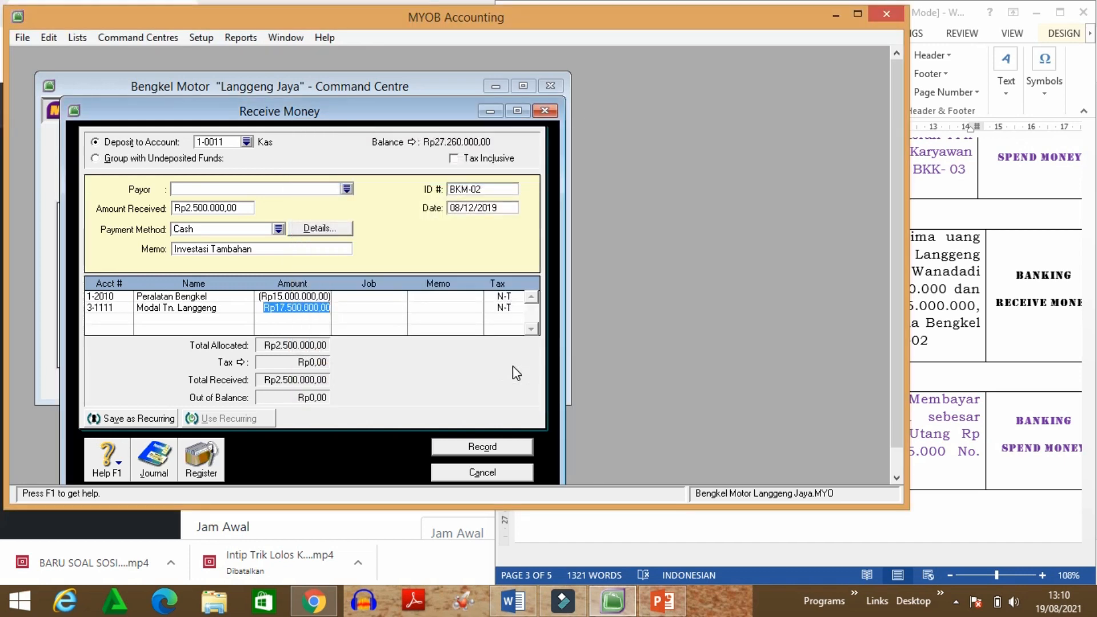
{"action": "key", "text": "Tab"}
{"action": "key", "text": "Tab"}
{"action": "key", "text": "Tab"}
{"action": "key", "text": "Tab"}
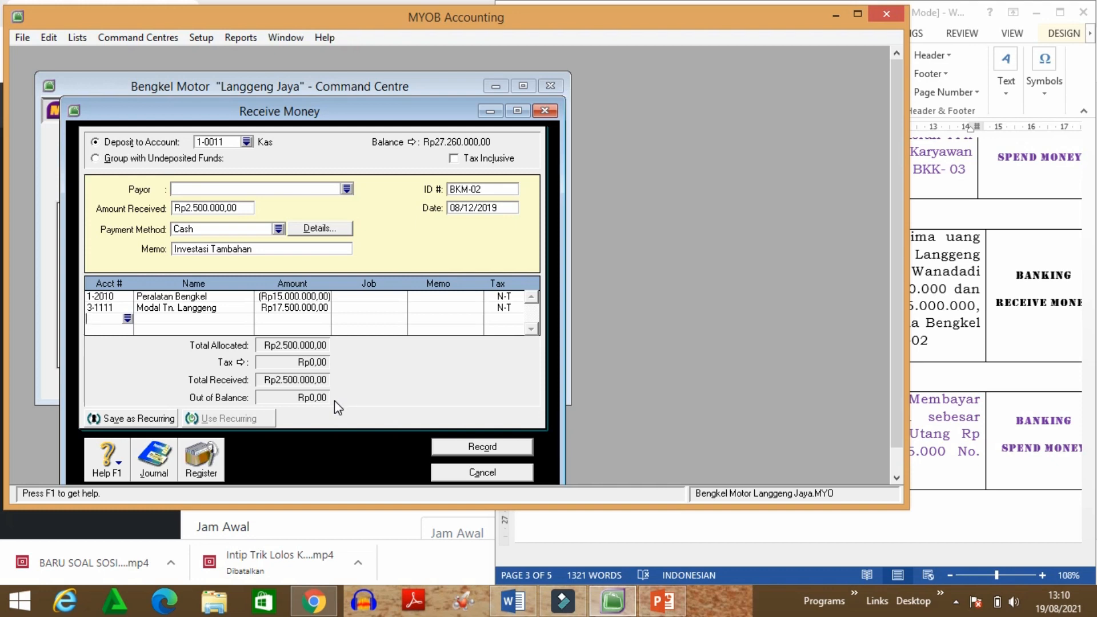
Step: Review the transaction recap of receipt BKM-02 and record the receipt
{"action": "key", "text": "ctrl+r"}
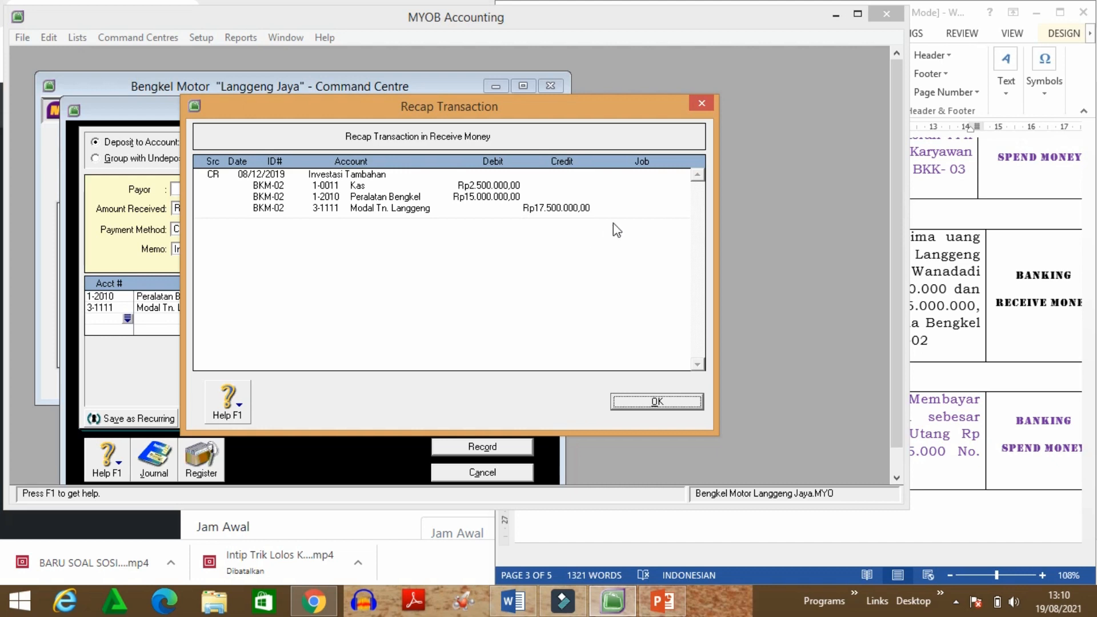
{"action": "left_click", "coordinate": [683, 401]}
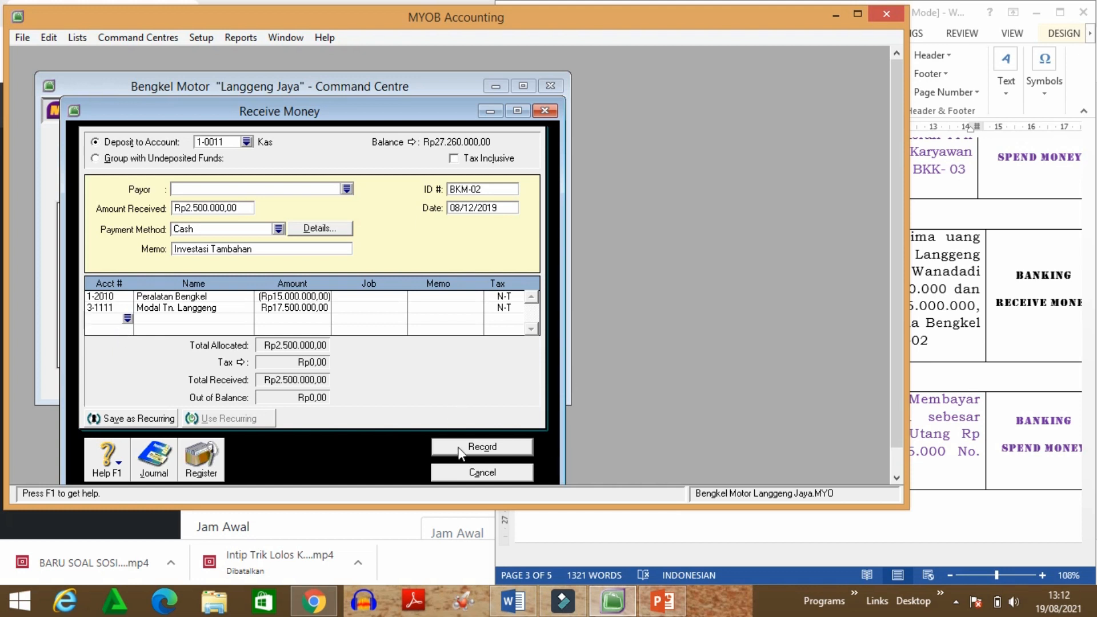
{"action": "left_click", "coordinate": [478, 447]}
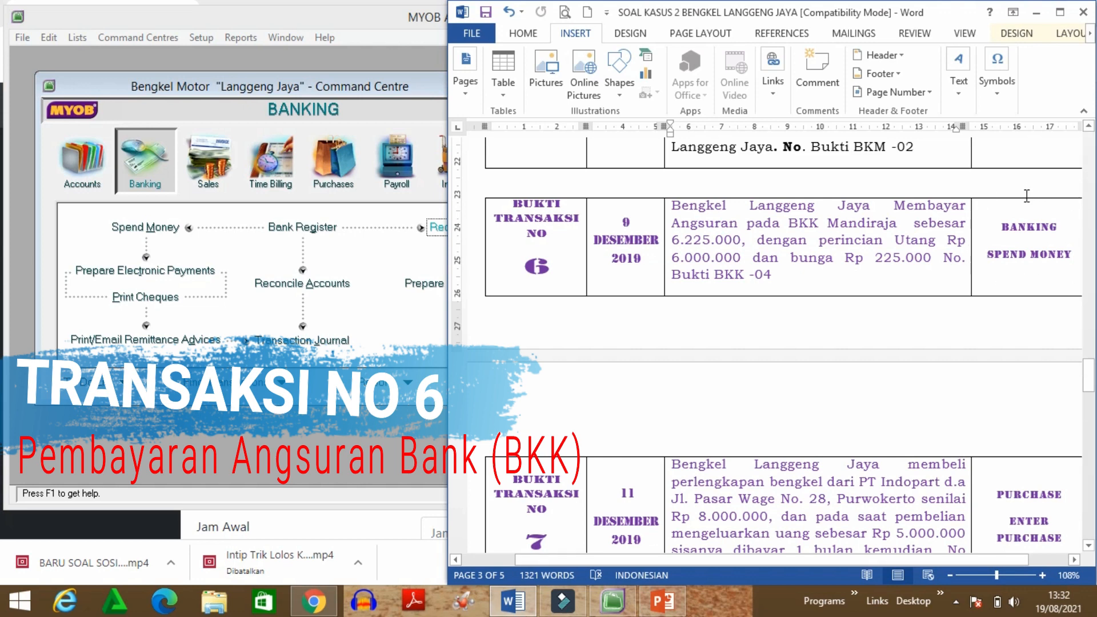
Step: Open a new Spend Money payment from account 1-0011 Kas and check transaction 6 in the Word document
{"action": "left_click", "coordinate": [149, 164]}
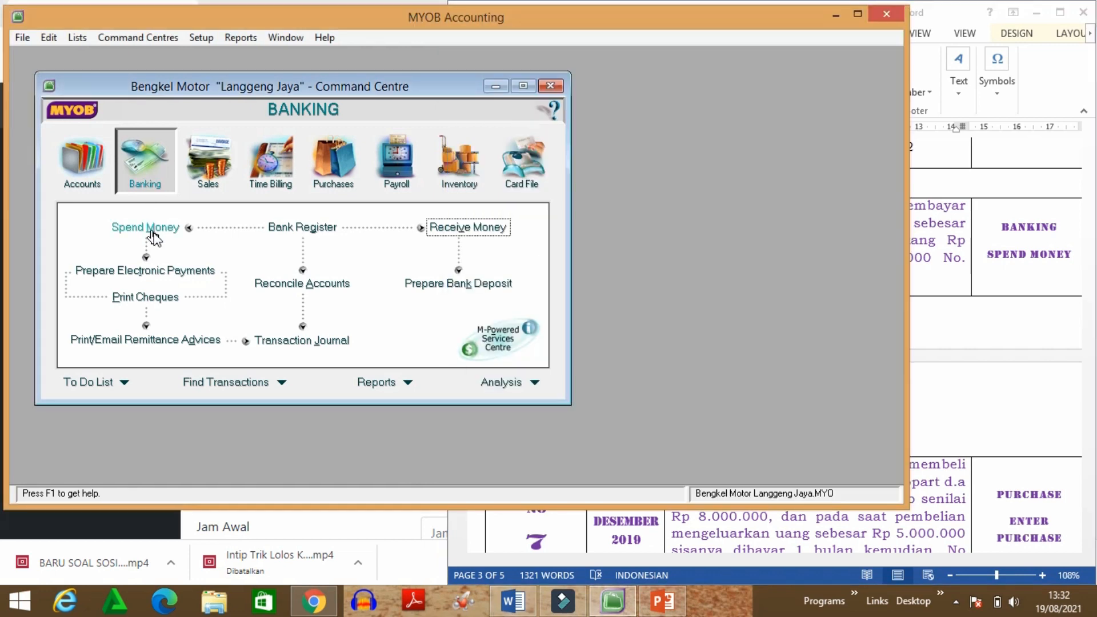
{"action": "left_click", "coordinate": [150, 231]}
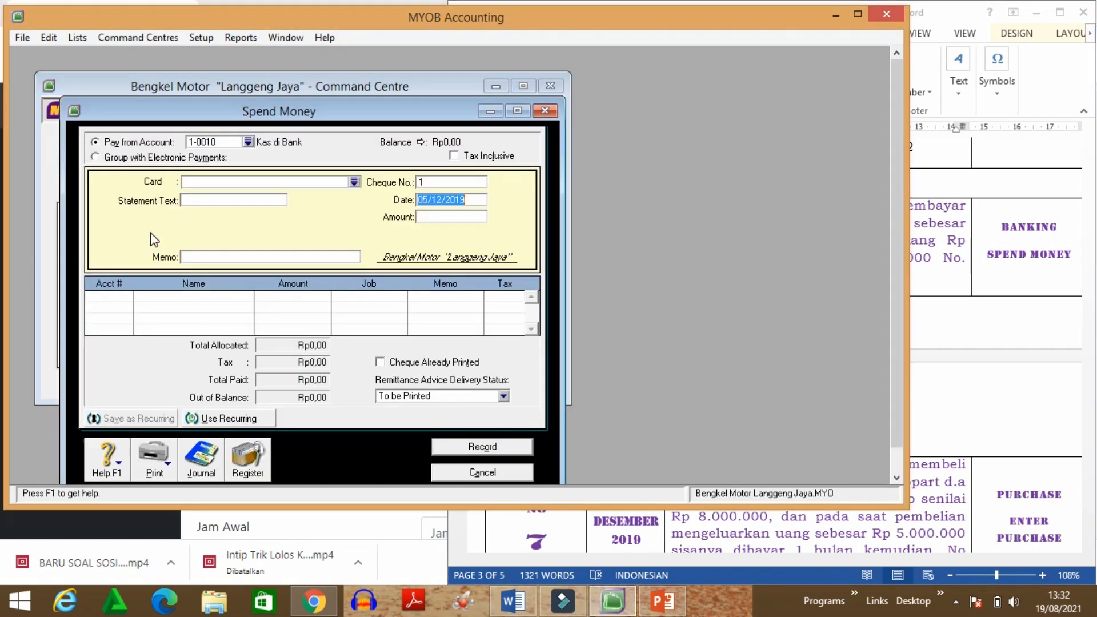
{"action": "left_click", "coordinate": [248, 141]}
{"action": "left_click", "coordinate": [359, 189]}
{"action": "left_click", "coordinate": [537, 366]}
{"action": "key", "text": "alt+Tab"}
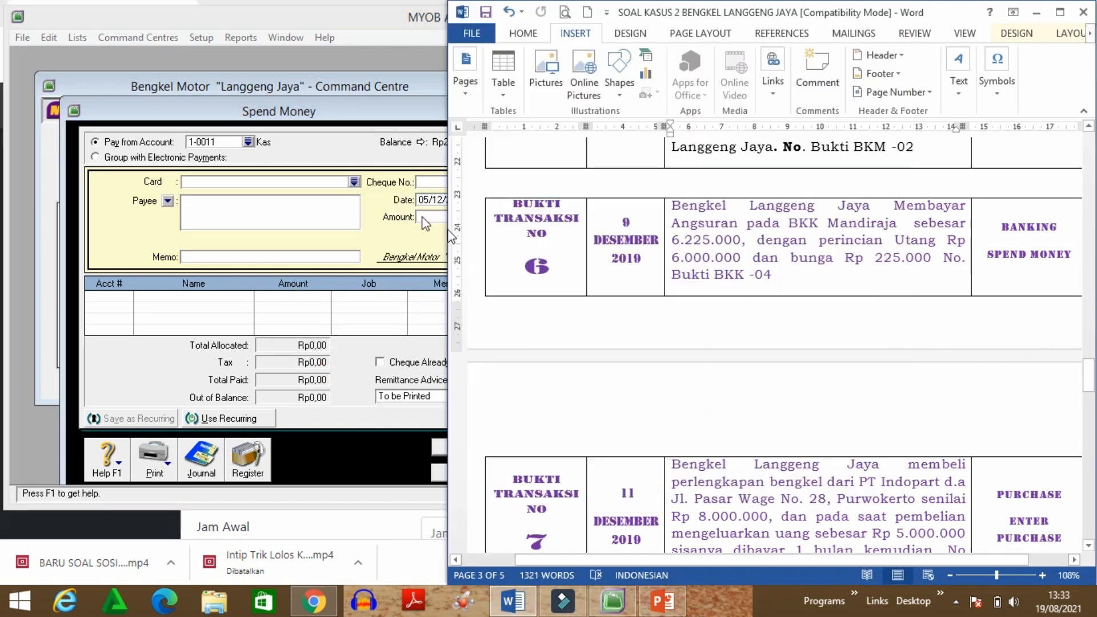
Step: Set the payment's cheque number to BKK-04, its date to 09/12/2019 and its amount to Rp6.225.000
{"action": "left_click", "coordinate": [431, 183]}
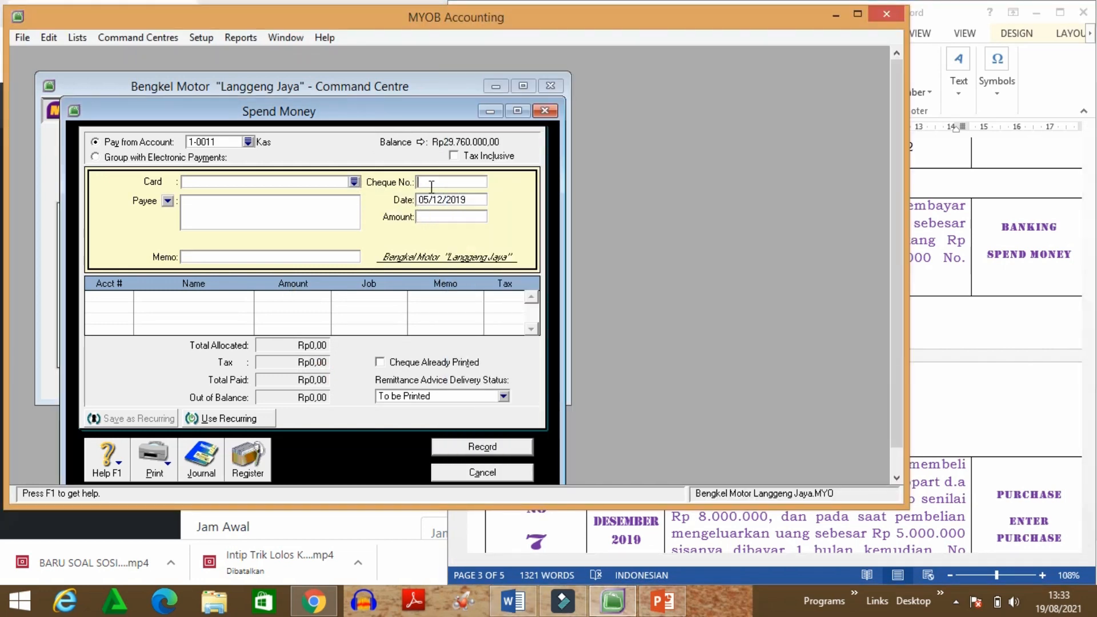
{"action": "type", "text": "K-04"}
{"action": "left_click_drag", "start_coordinate": [427, 200], "coordinate": [413, 199]}
{"action": "type", "text": "09"}
{"action": "left_click", "coordinate": [433, 217]}
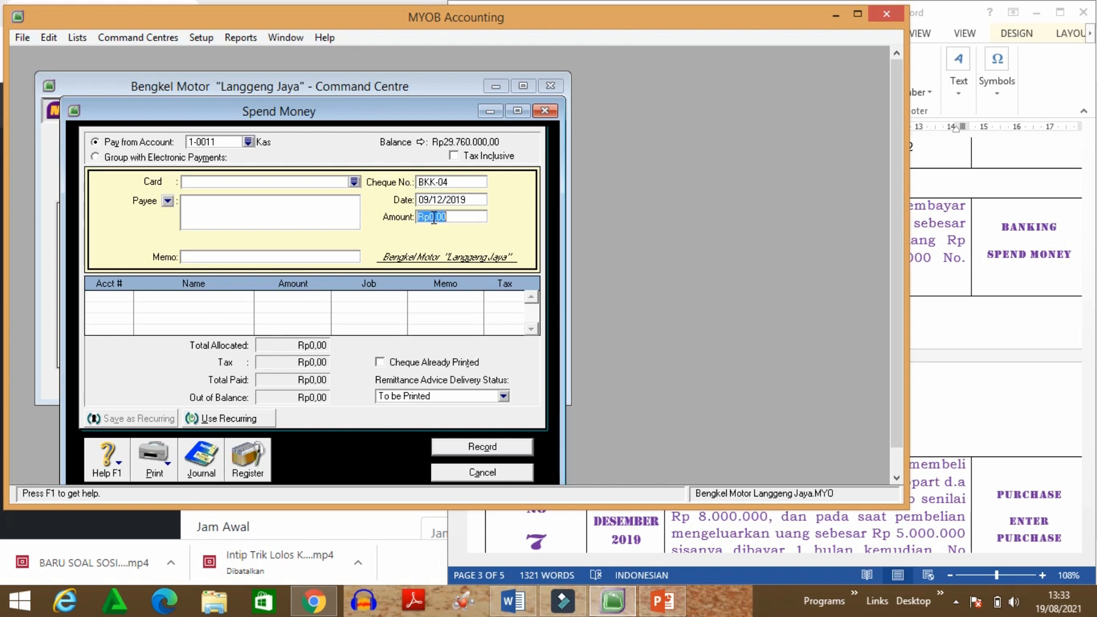
{"action": "type", "text": "6225000"}
{"action": "key", "text": "Tab"}
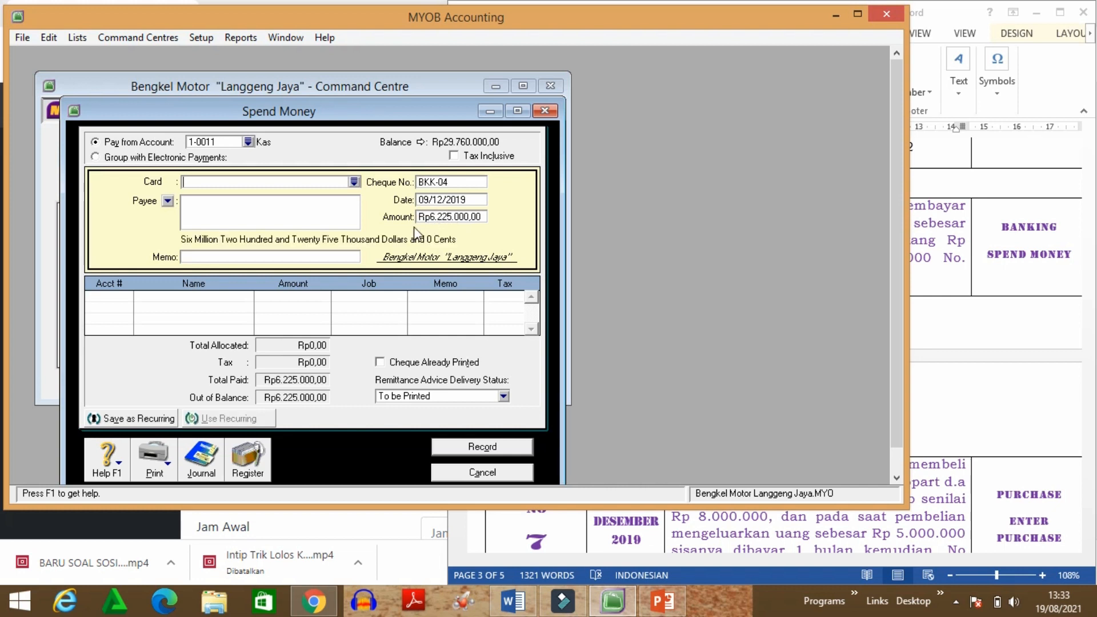
Step: Enter "Pembayaran Angsuran Bank (BKK)" as the payment's memo
{"action": "left_click", "coordinate": [209, 256]}
{"action": "type", "text": "Pembayaran Angsuran Bank "}
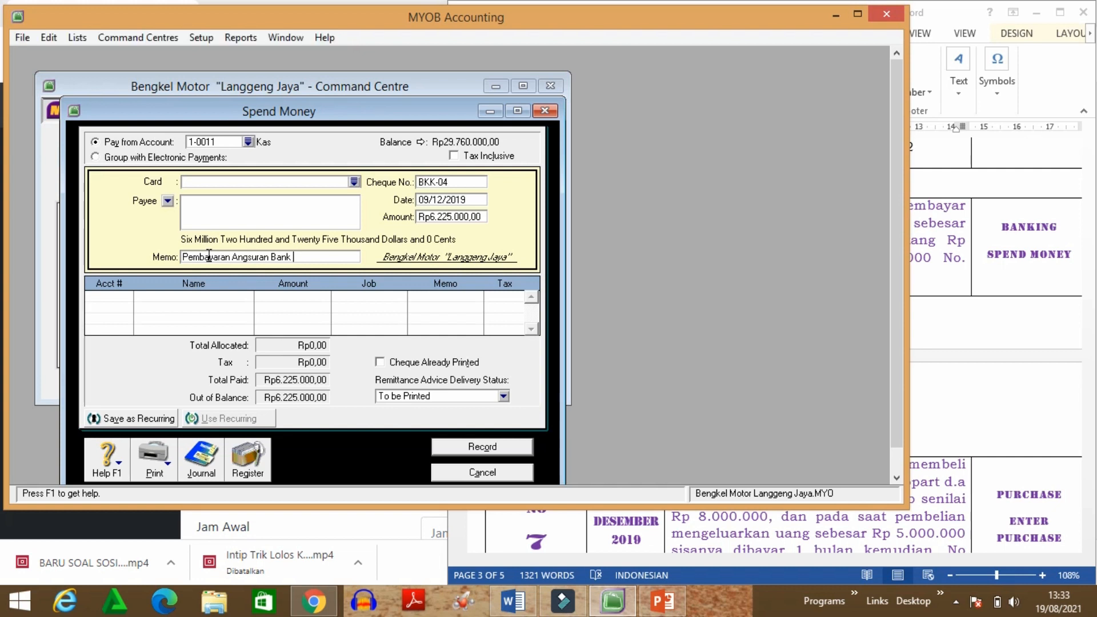
{"action": "type", "text": "(BKK"}
{"action": "key", "text": "Tab"}
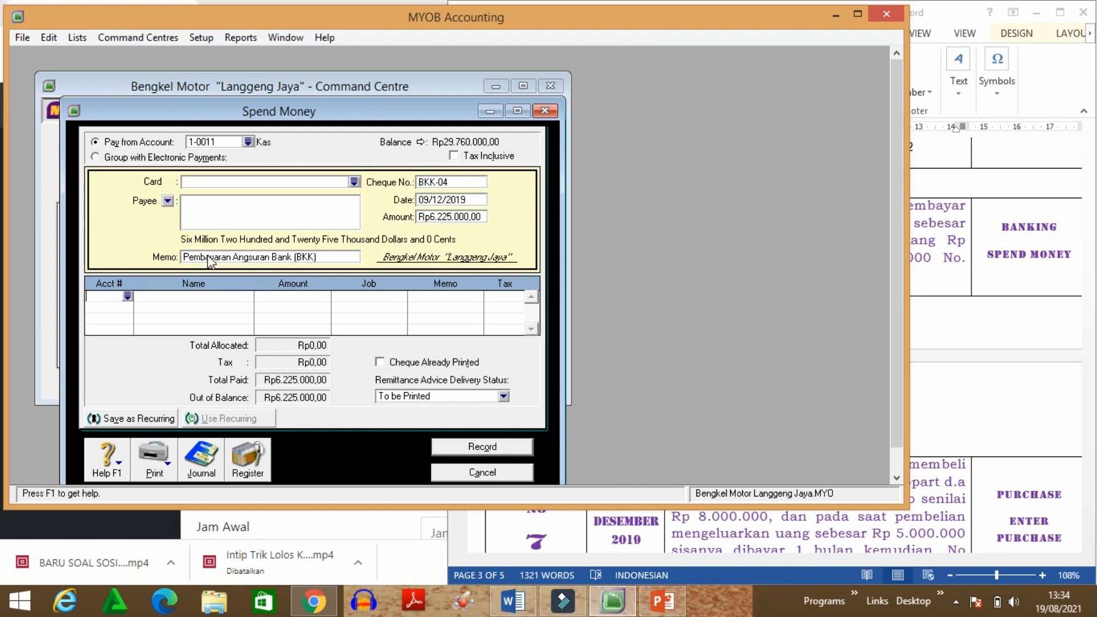
Step: Allocate Rp6.000.000 to account 2-2112 Hutang BKK Mandiraja on the payment's first line
{"action": "type", "text": "6-"}
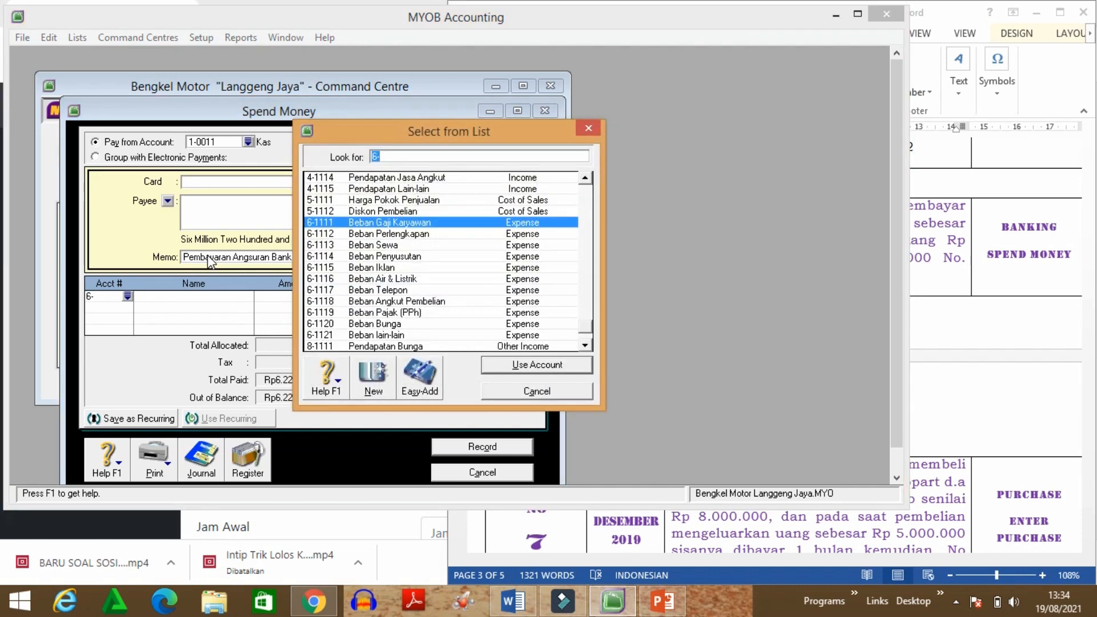
{"action": "type", "text": "2"}
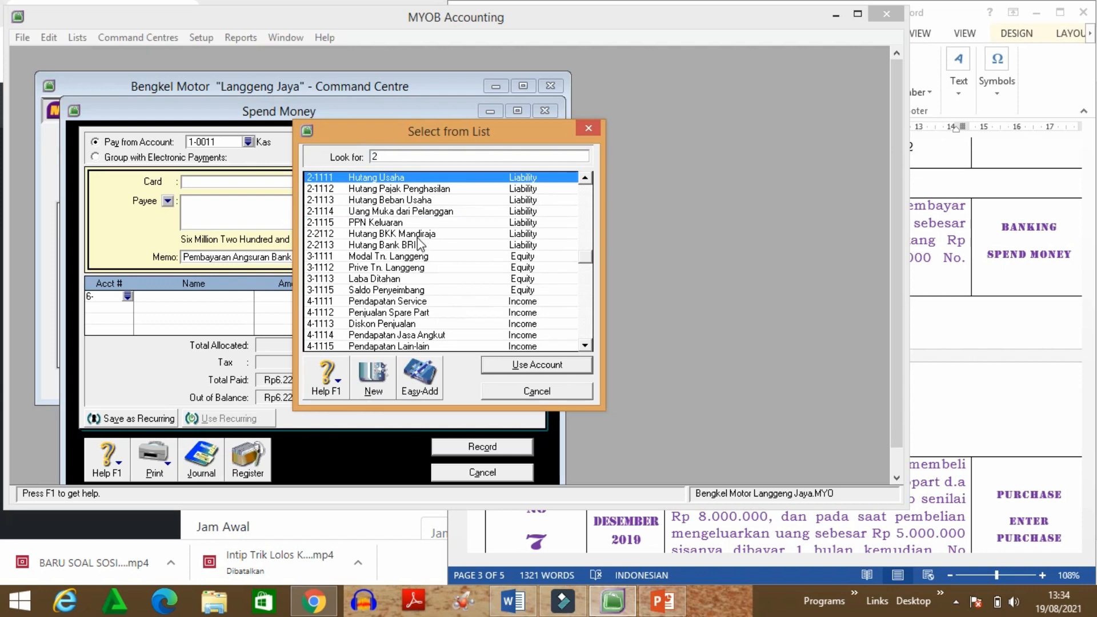
{"action": "type", "text": "-2112"}
{"action": "left_click", "coordinate": [531, 366]}
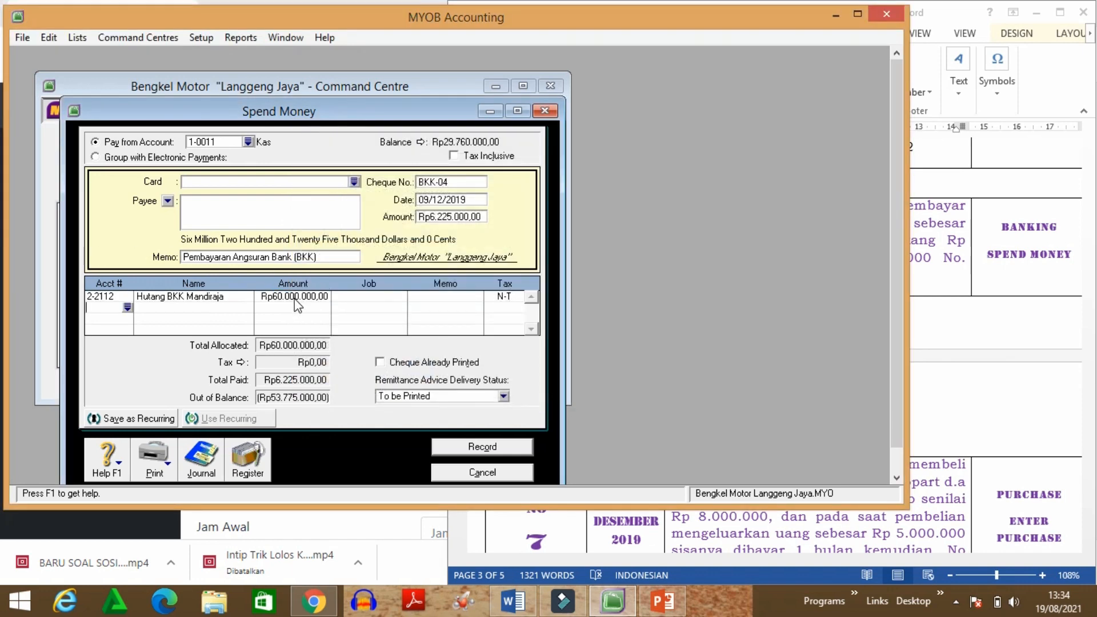
{"action": "left_click", "coordinate": [291, 298]}
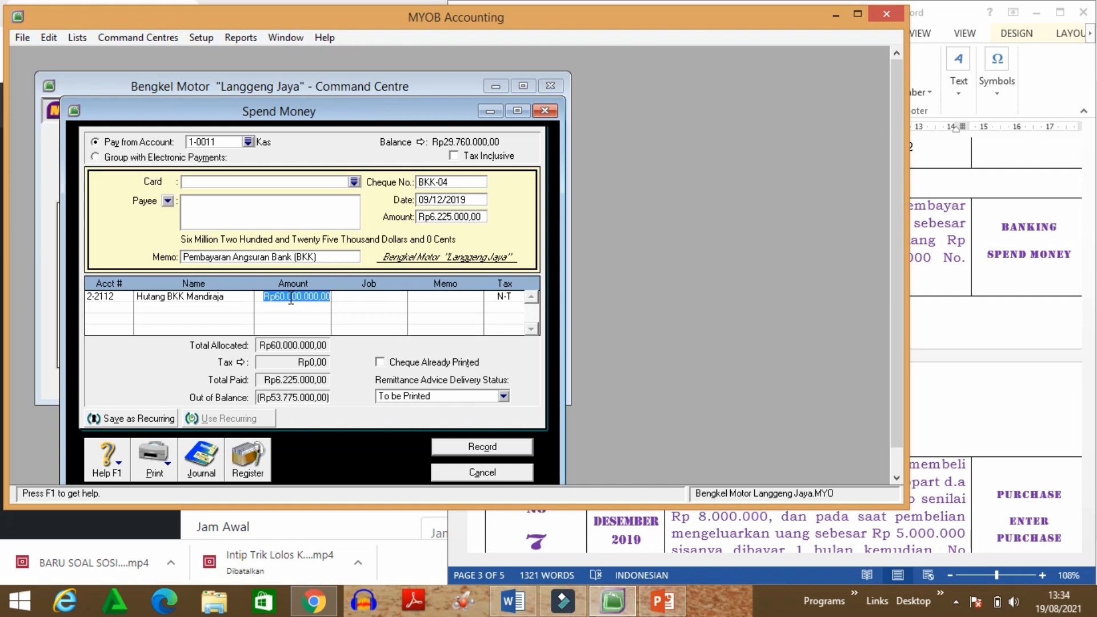
{"action": "type", "text": "6000000"}
{"action": "key", "text": "Return"}
Step: Allocate the remaining Rp225.000 to account 6-1120 Beban Bunga on the payment's second line
{"action": "key", "text": "Return"}
{"action": "left_click", "coordinate": [366, 320]}
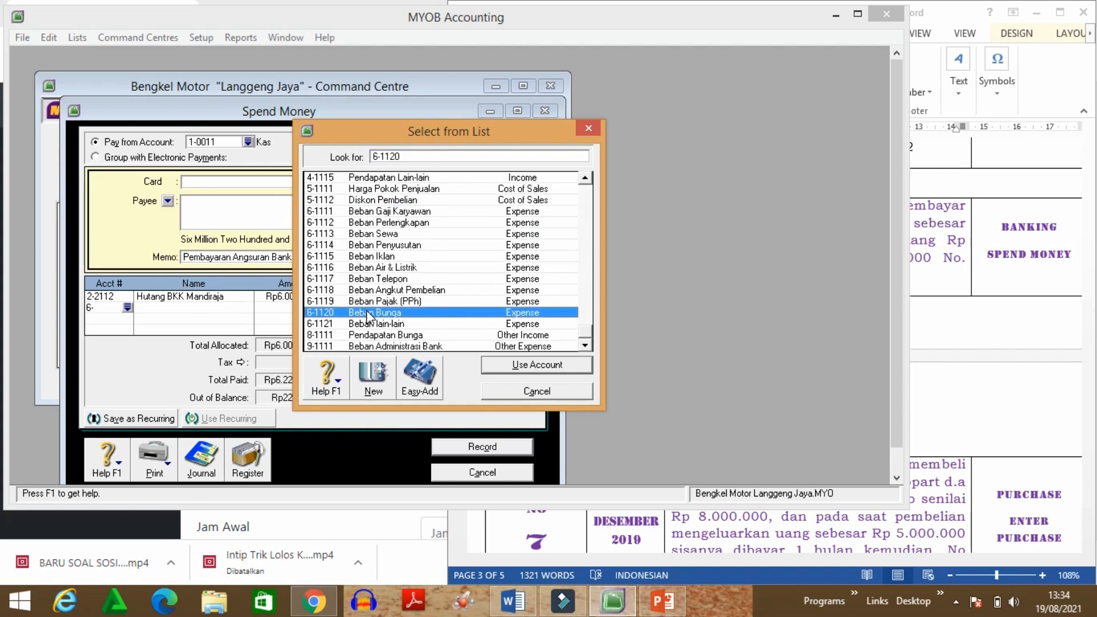
{"action": "left_click", "coordinate": [503, 366]}
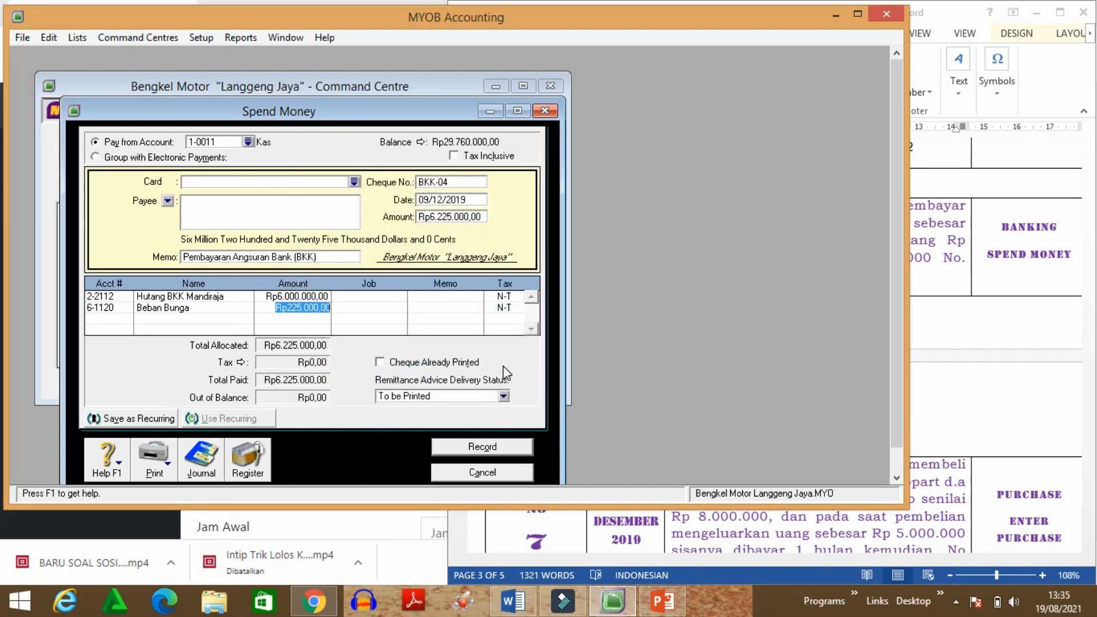
{"action": "key", "text": "Return"}
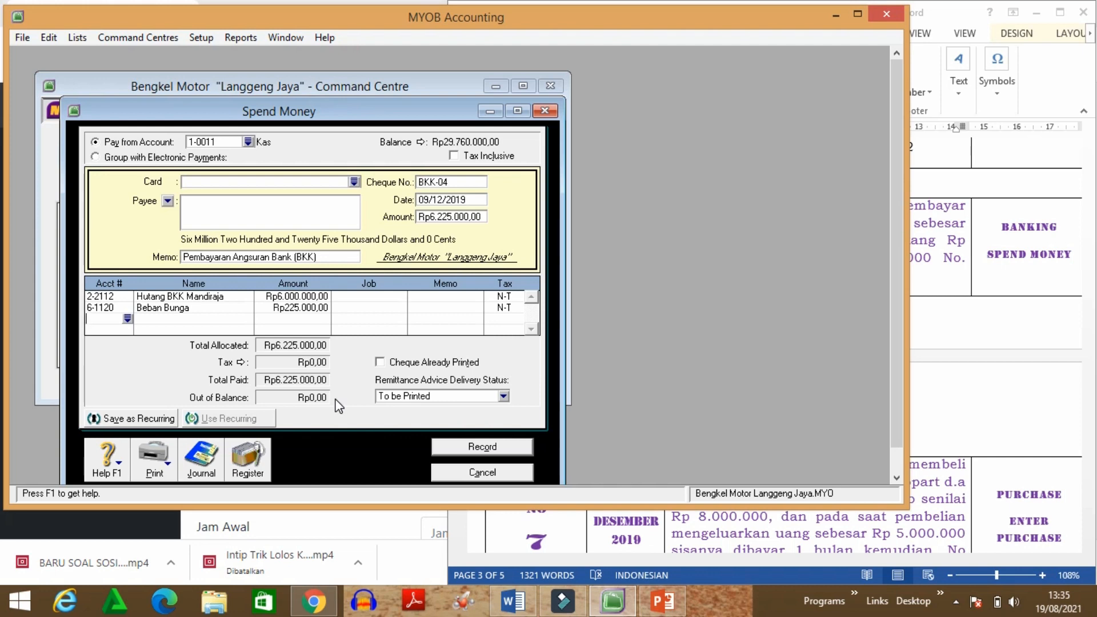
Step: Review the transaction recap of payment BKK-04, record the payment and close the Spend Money form
{"action": "key", "text": "ctrl+r"}
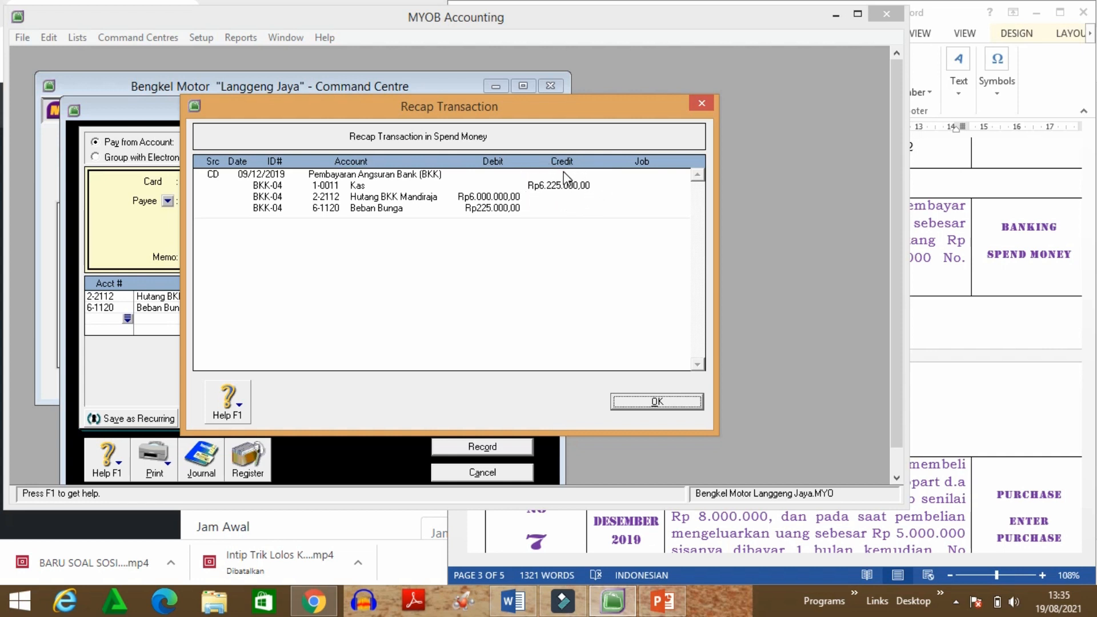
{"action": "left_click", "coordinate": [656, 401]}
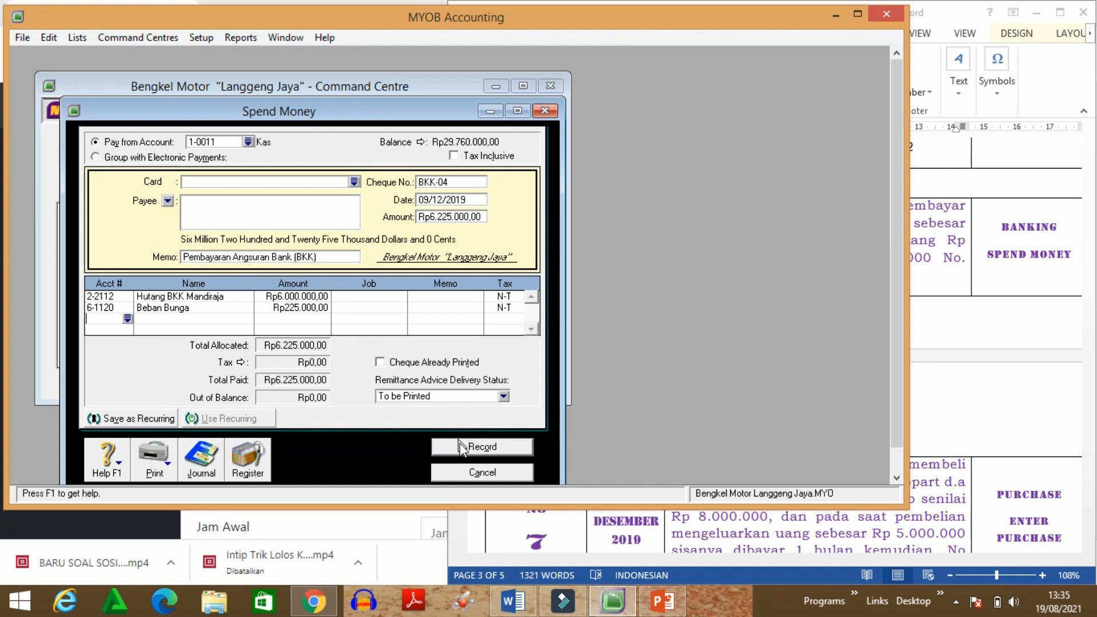
{"action": "left_click", "coordinate": [494, 451]}
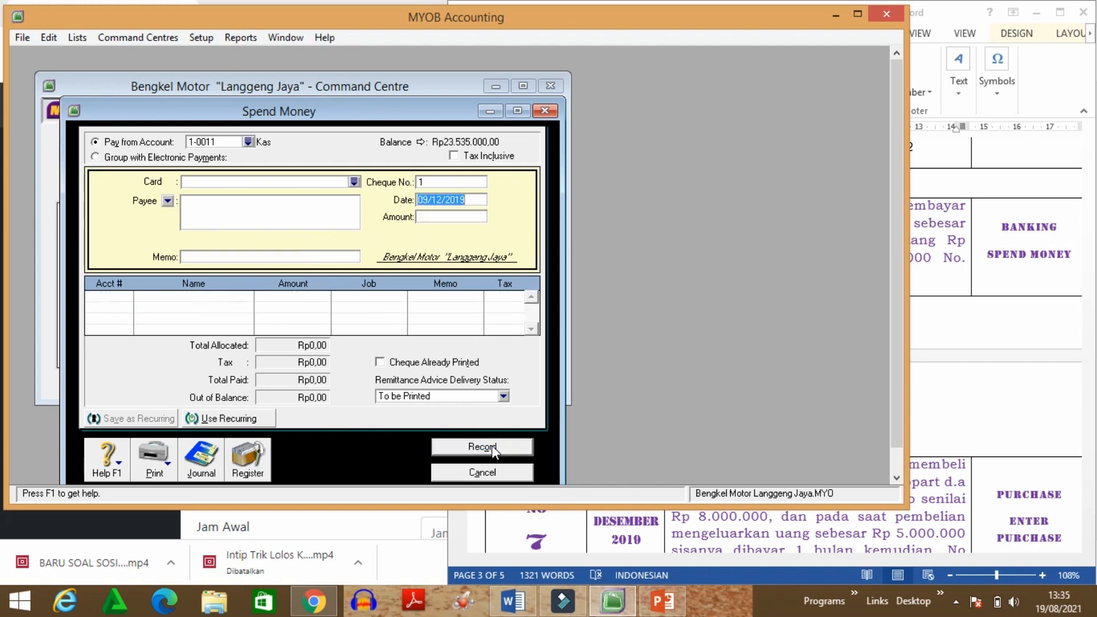
{"action": "left_click", "coordinate": [493, 474]}
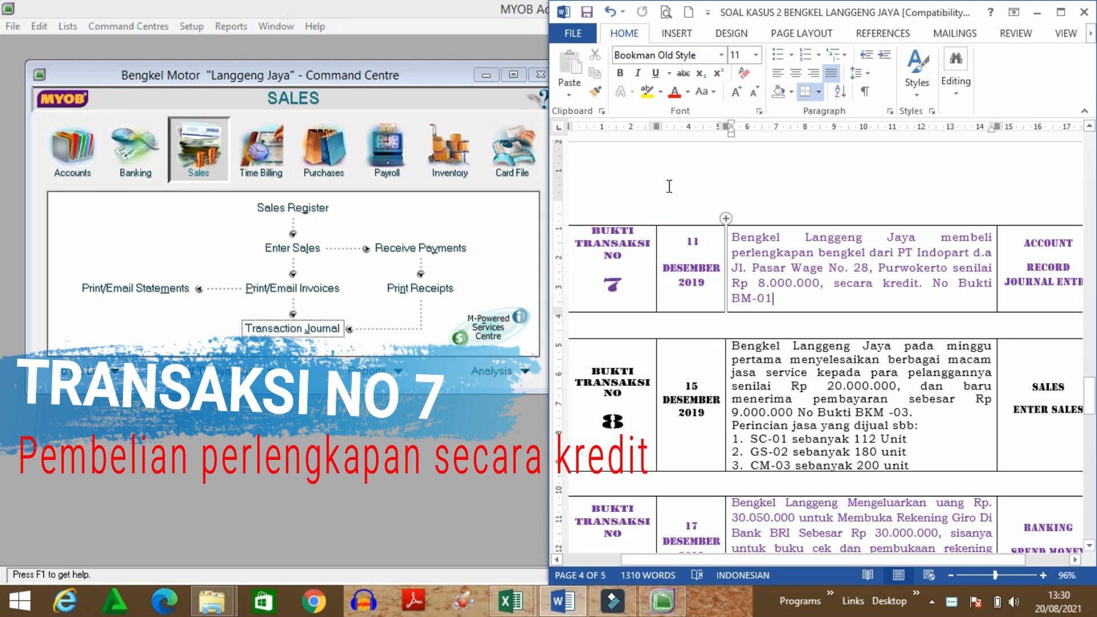
Step: Check transaction 7 in the Word document and start a general journal entry numbered BM-01
{"action": "left_click", "coordinate": [800, 298]}
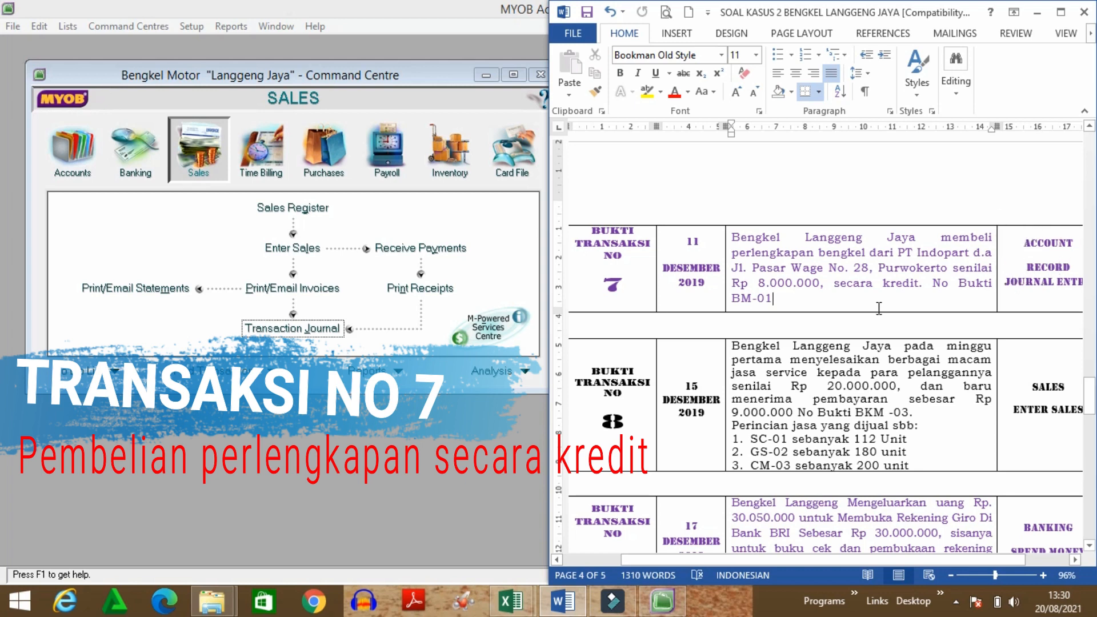
{"action": "left_click", "coordinate": [80, 159]}
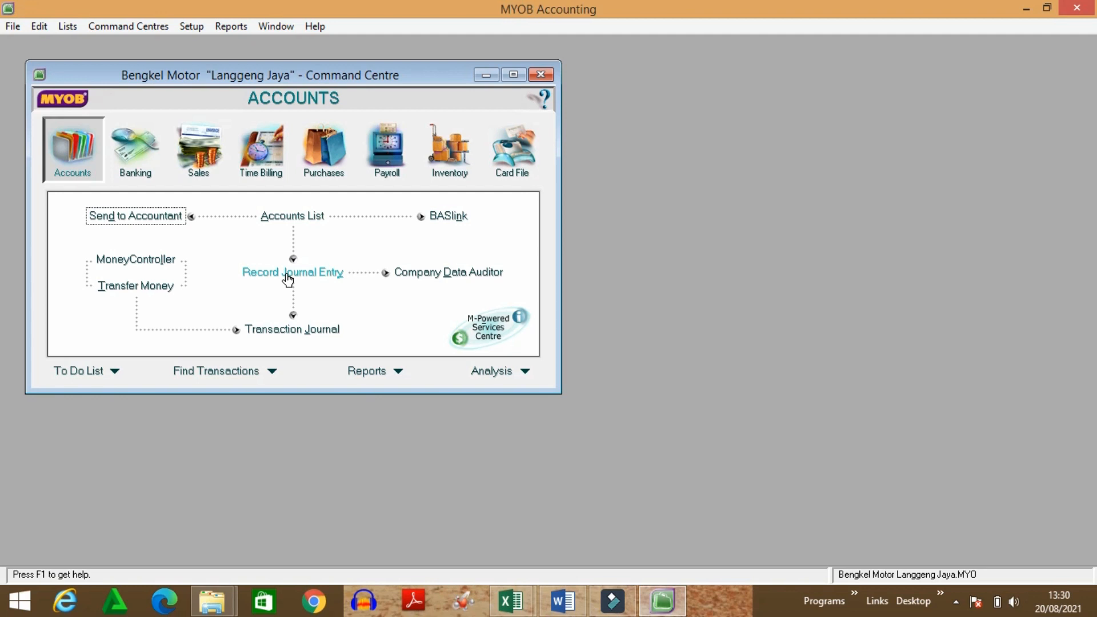
{"action": "left_click", "coordinate": [288, 279]}
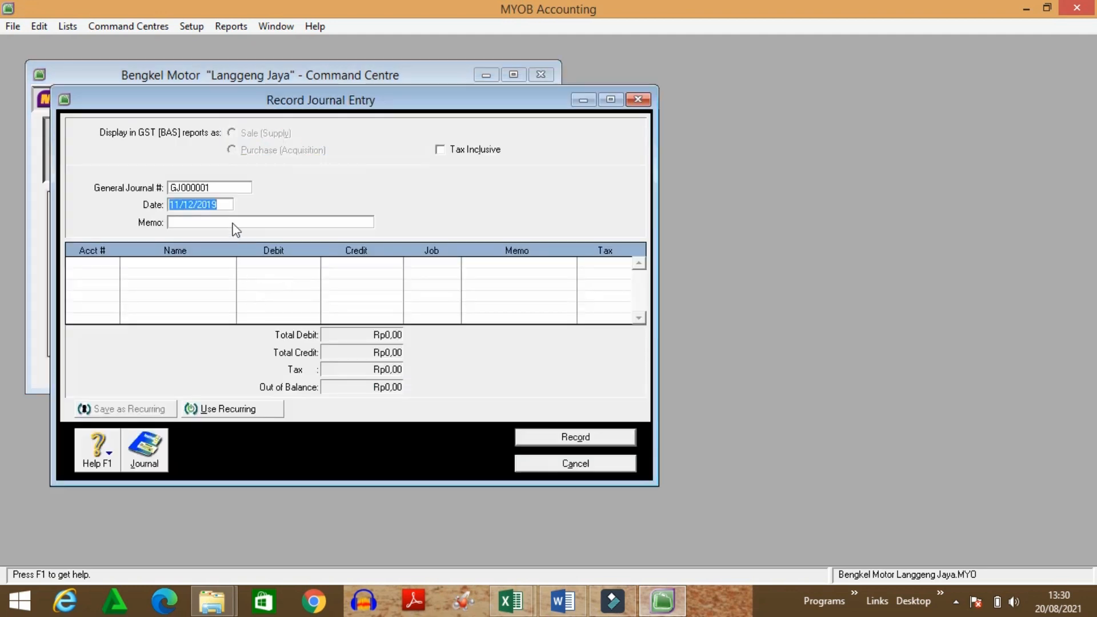
{"action": "left_click", "coordinate": [221, 191]}
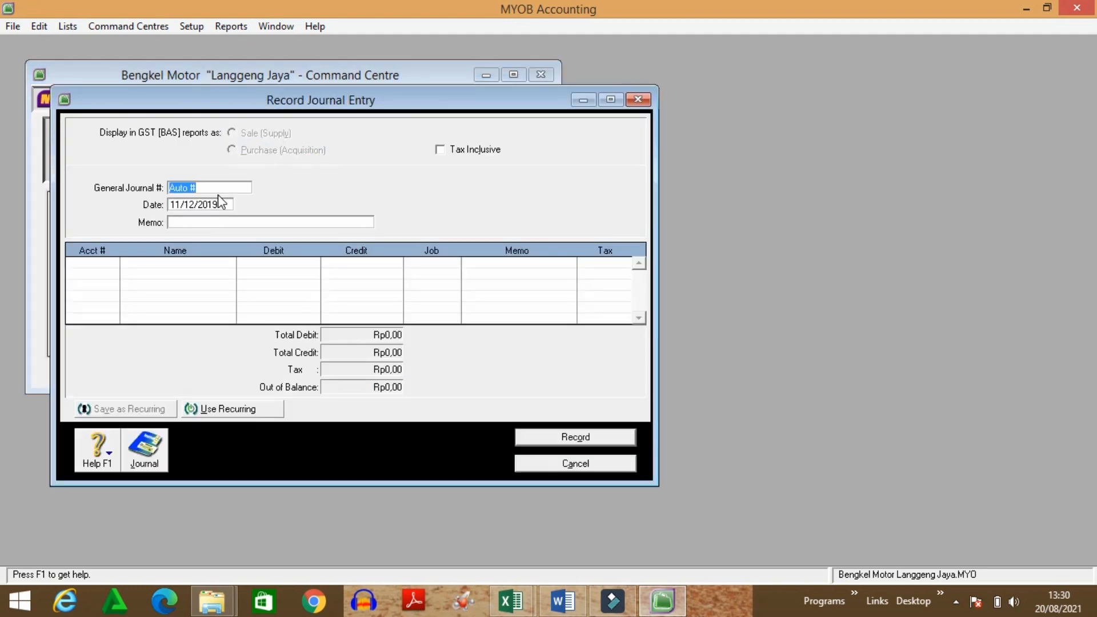
{"action": "type", "text": "BM-01"}
Step: Keep the journal entry's date at 11/12/2019 and set its memo to "Pembelian perlengkapan kredit"
{"action": "left_click", "coordinate": [221, 206]}
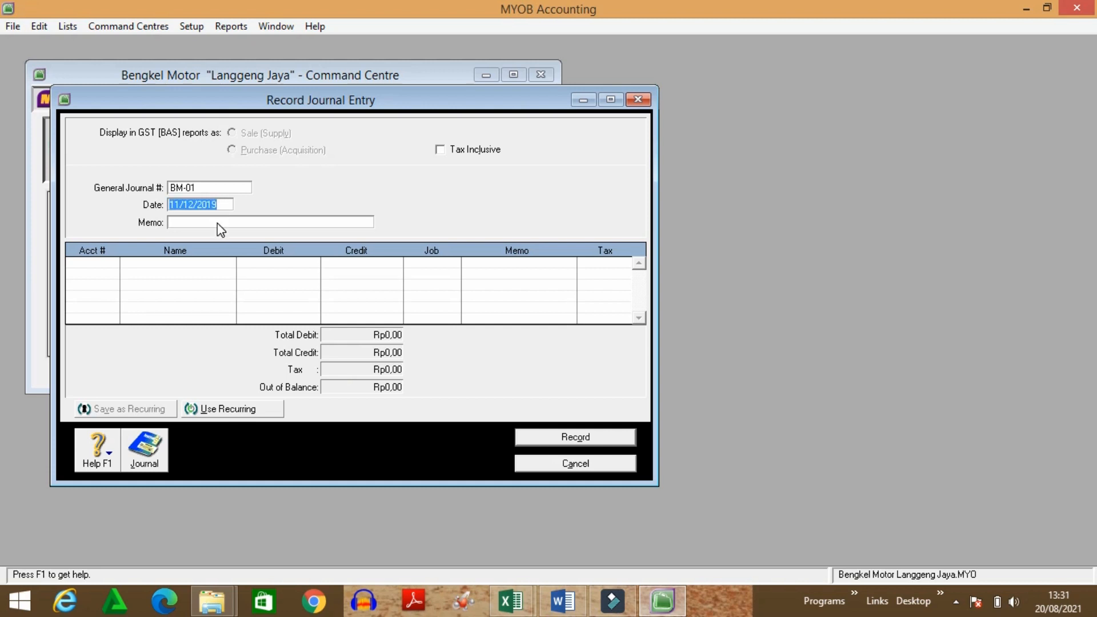
{"action": "left_click", "coordinate": [218, 223]}
{"action": "type", "text": "Pembelian perlengkapan"}
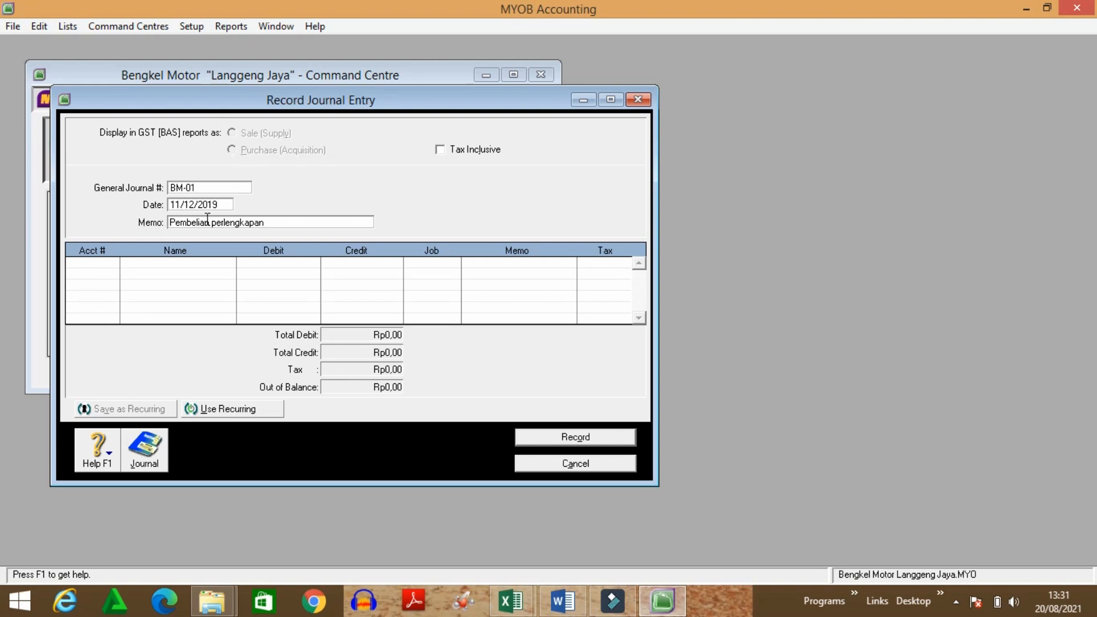
{"action": "type", "text": "kredit"}
Step: Debit Rp8.000.000 to account 1-0014 Perlengkapan on the journal entry's first line
{"action": "left_click", "coordinate": [104, 264]}
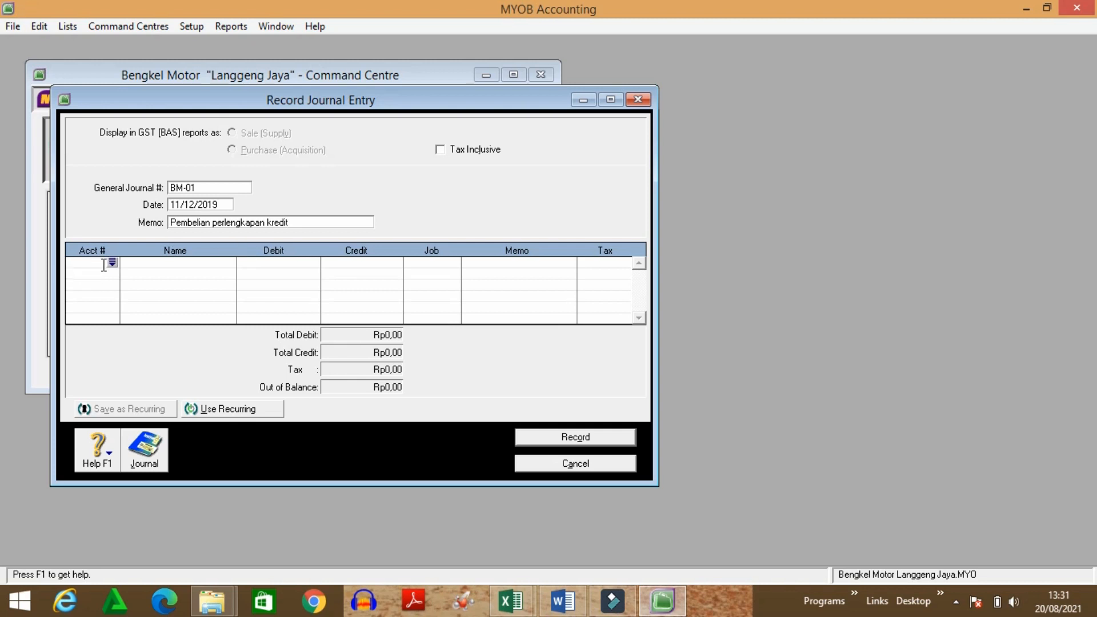
{"action": "left_click", "coordinate": [112, 262]}
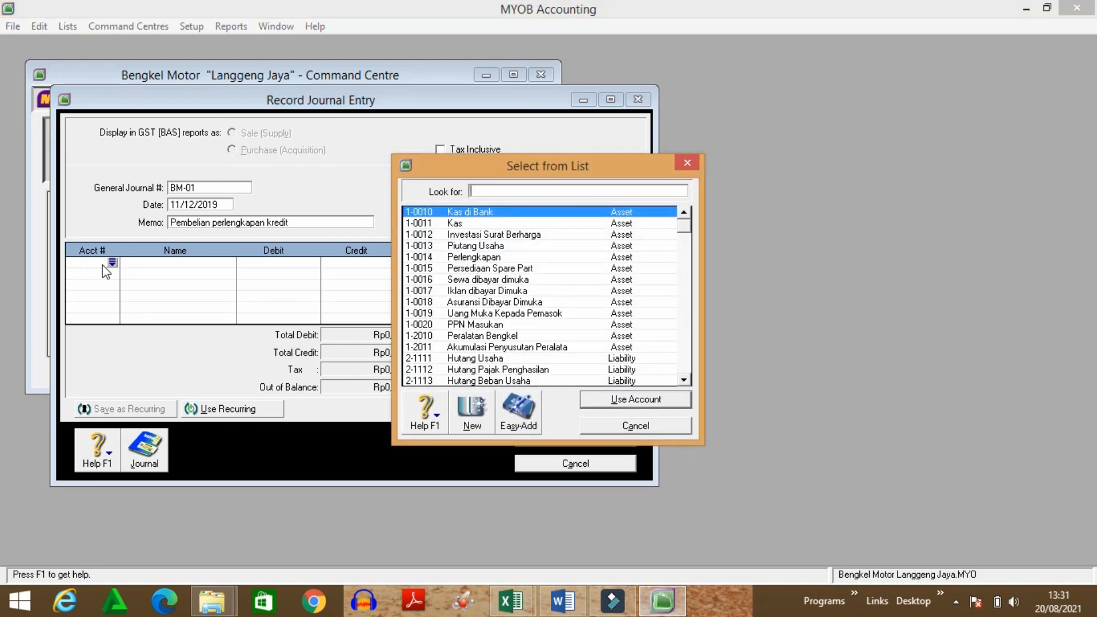
{"action": "type", "text": "1-0014"}
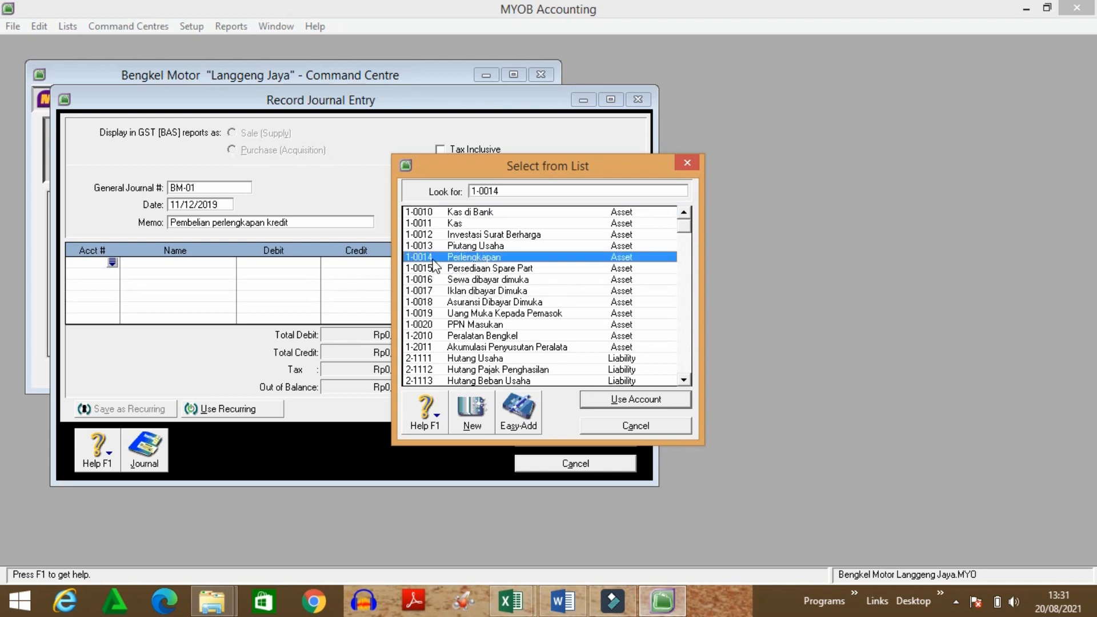
{"action": "left_click", "coordinate": [587, 399]}
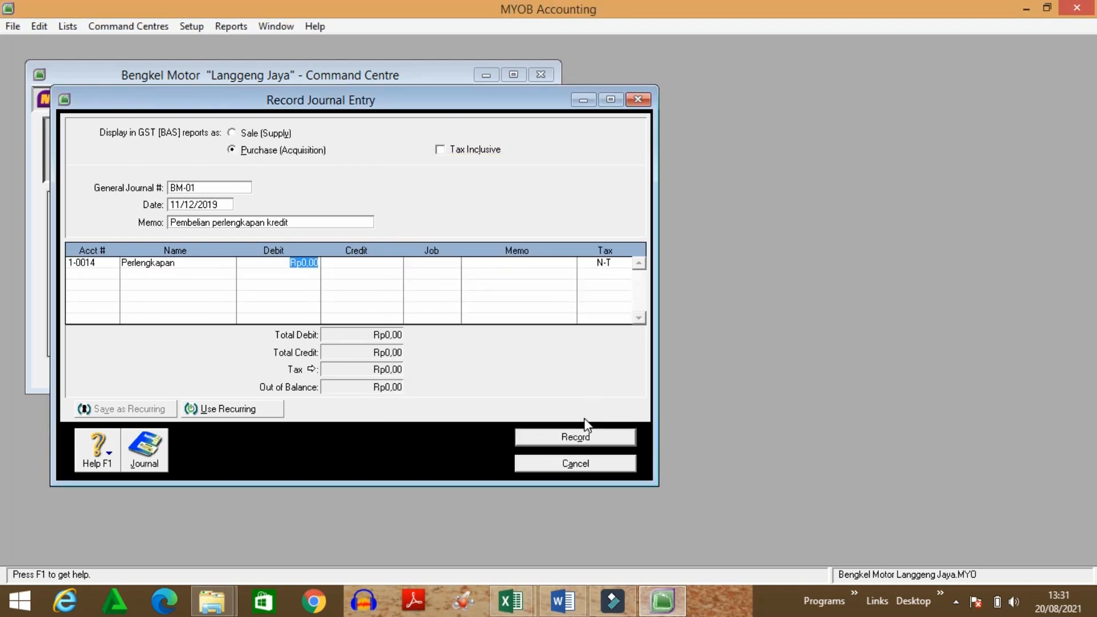
{"action": "type", "text": "8000000"}
{"action": "key", "text": "Tab"}
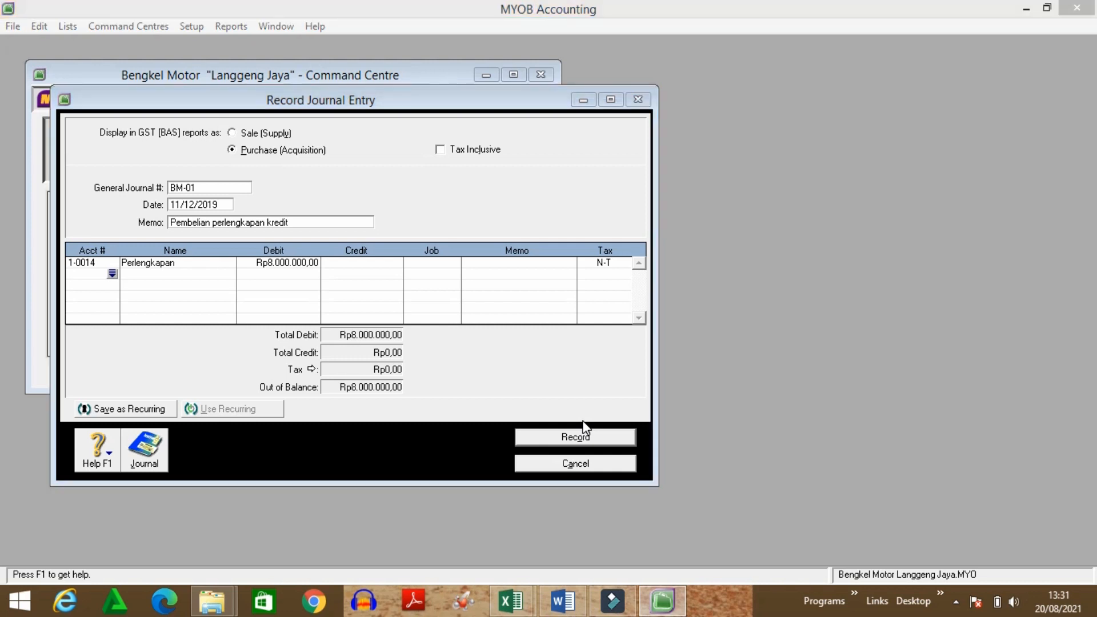
{"action": "key", "text": "Tab"}
{"action": "key", "text": "Tab"}
{"action": "key", "text": "Tab"}
{"action": "key", "text": "Tab"}
Step: Credit Rp8.000.000 to the linked payable account 2-1111 Hutang Usaha on the journal entry's second line
{"action": "type", "text": "2"}
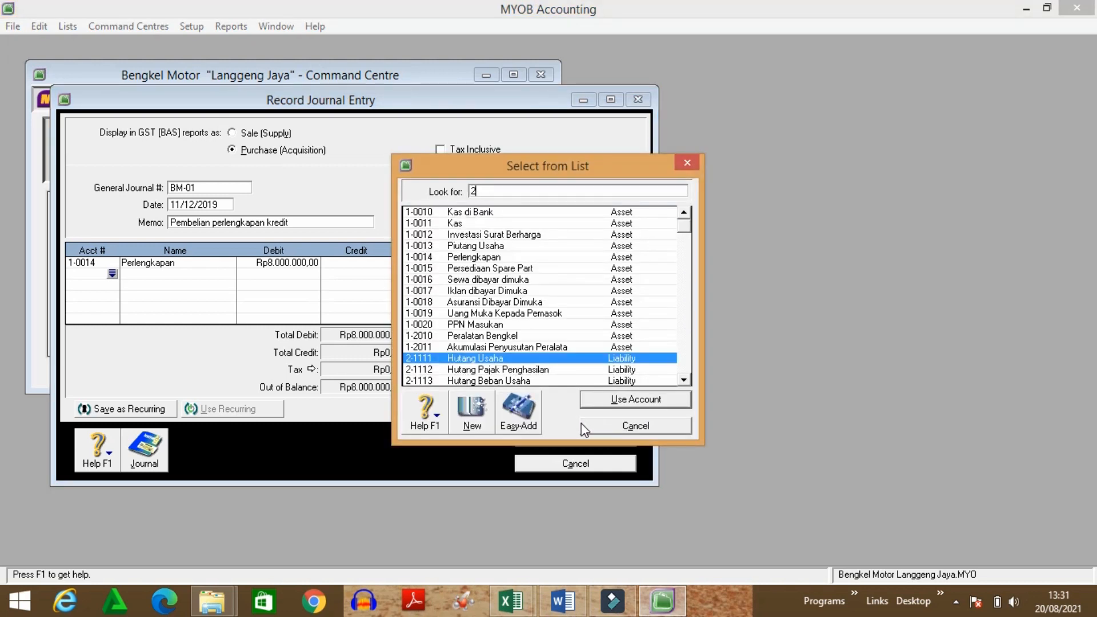
{"action": "left_click", "coordinate": [603, 400]}
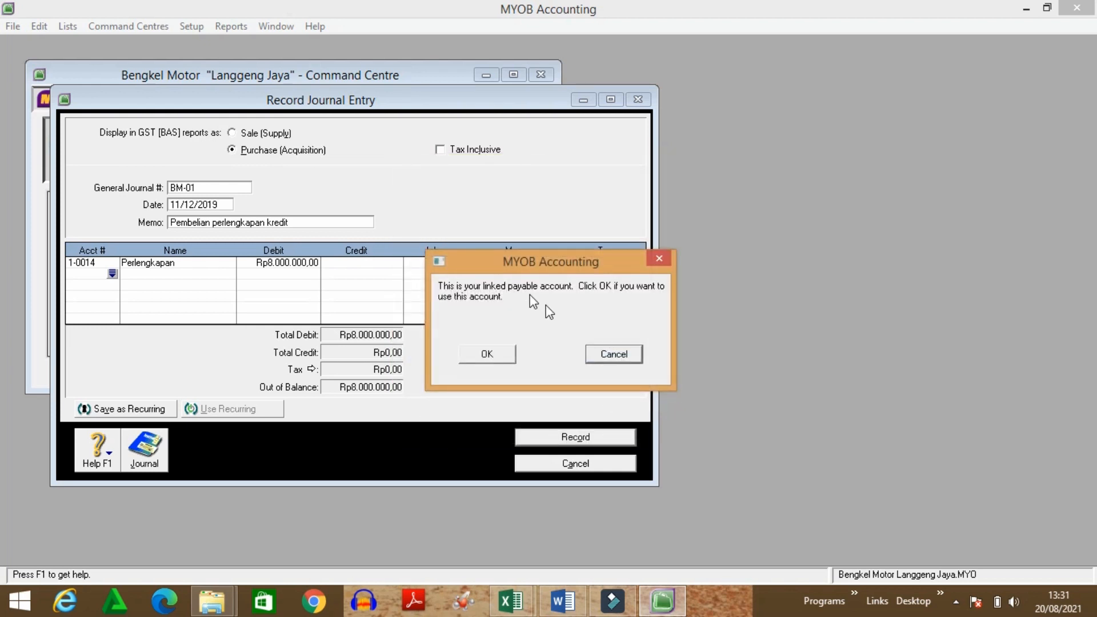
{"action": "left_click", "coordinate": [488, 358]}
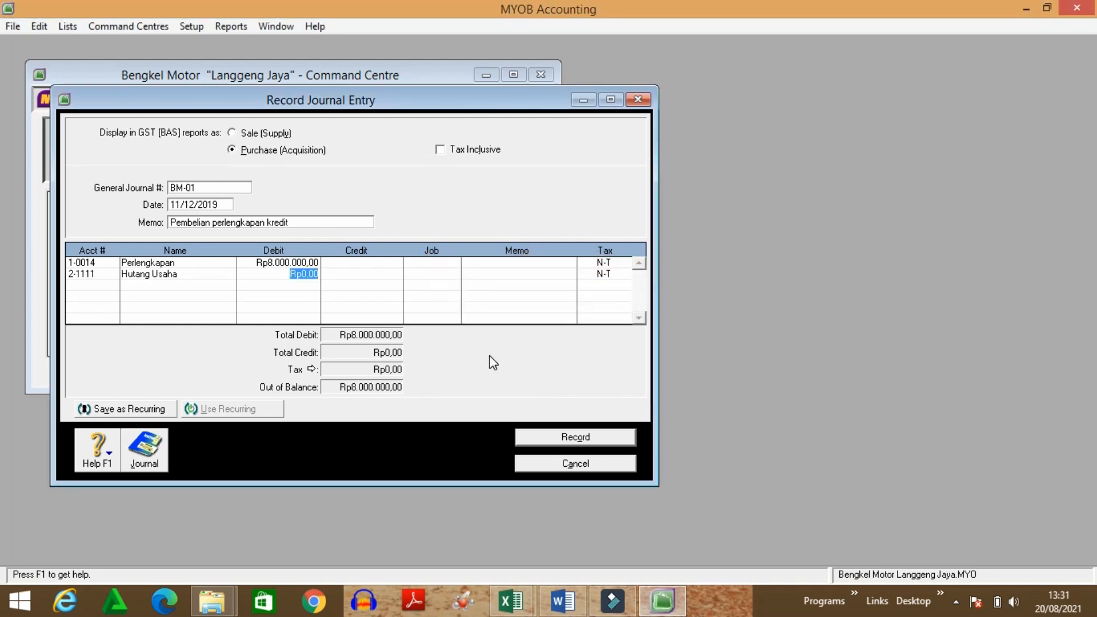
{"action": "key", "text": "Tab"}
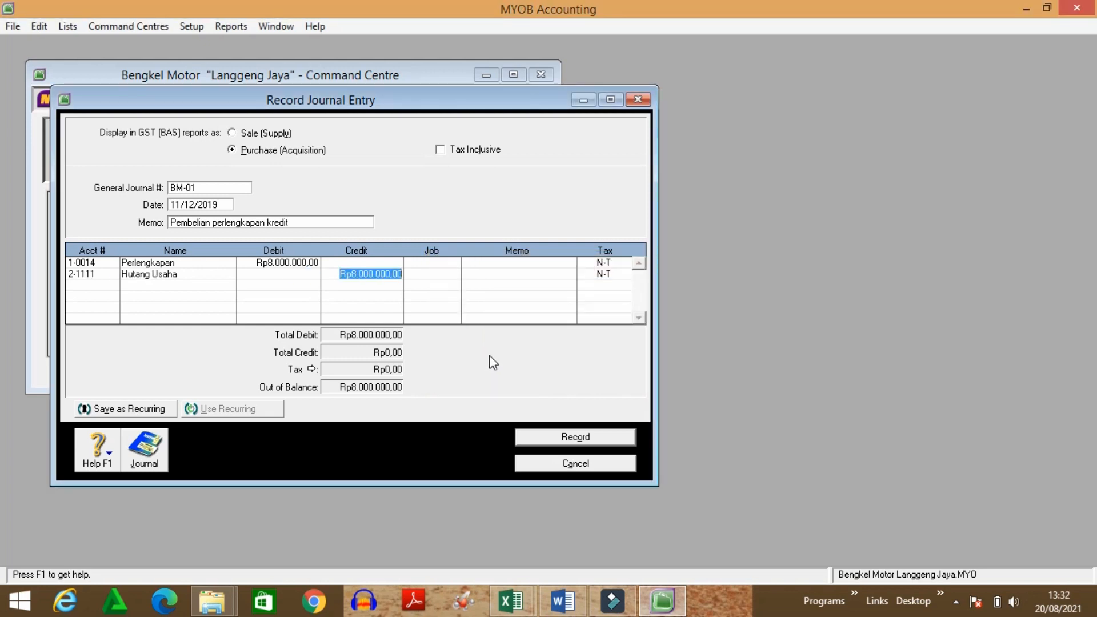
{"action": "key", "text": "Tab"}
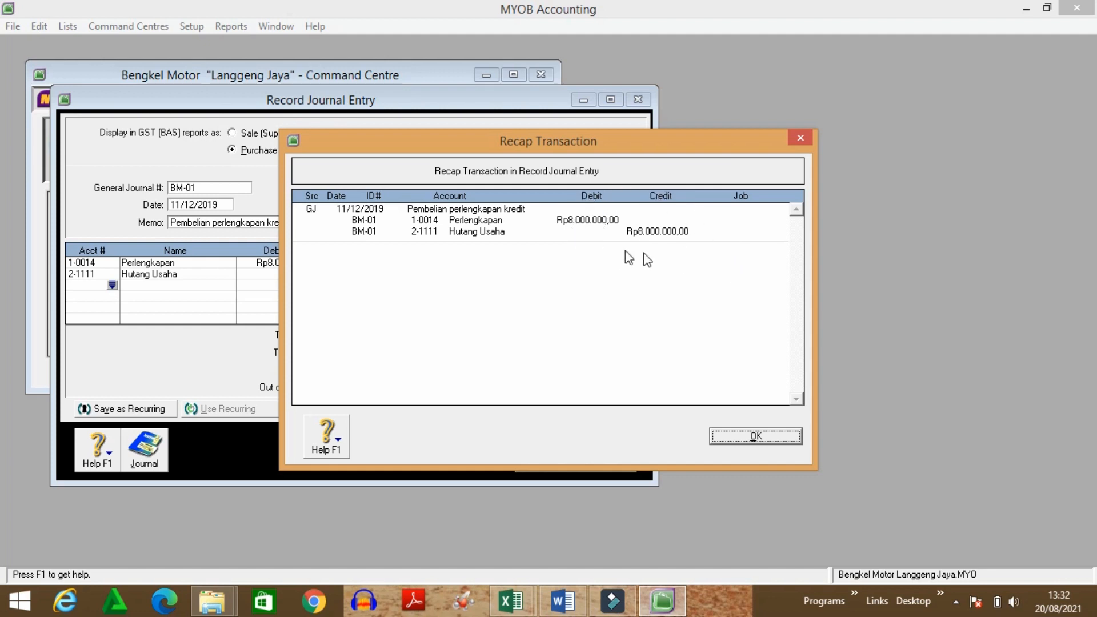
Step: Close the recap, record journal entry BM-01 and leave the journal entry window
{"action": "left_click", "coordinate": [733, 441]}
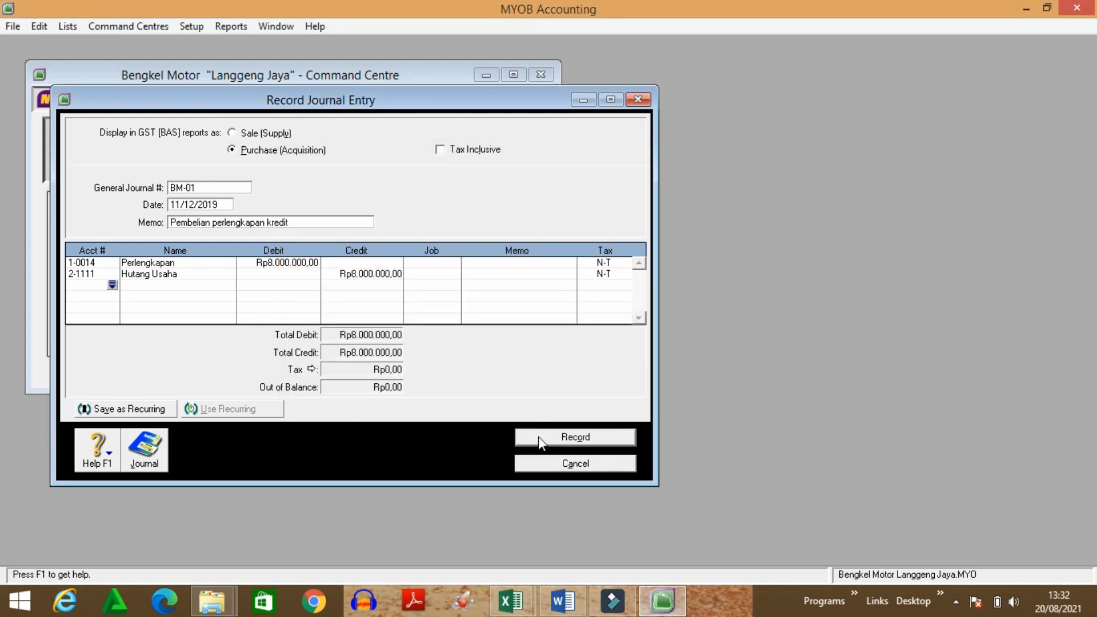
{"action": "left_click", "coordinate": [585, 436]}
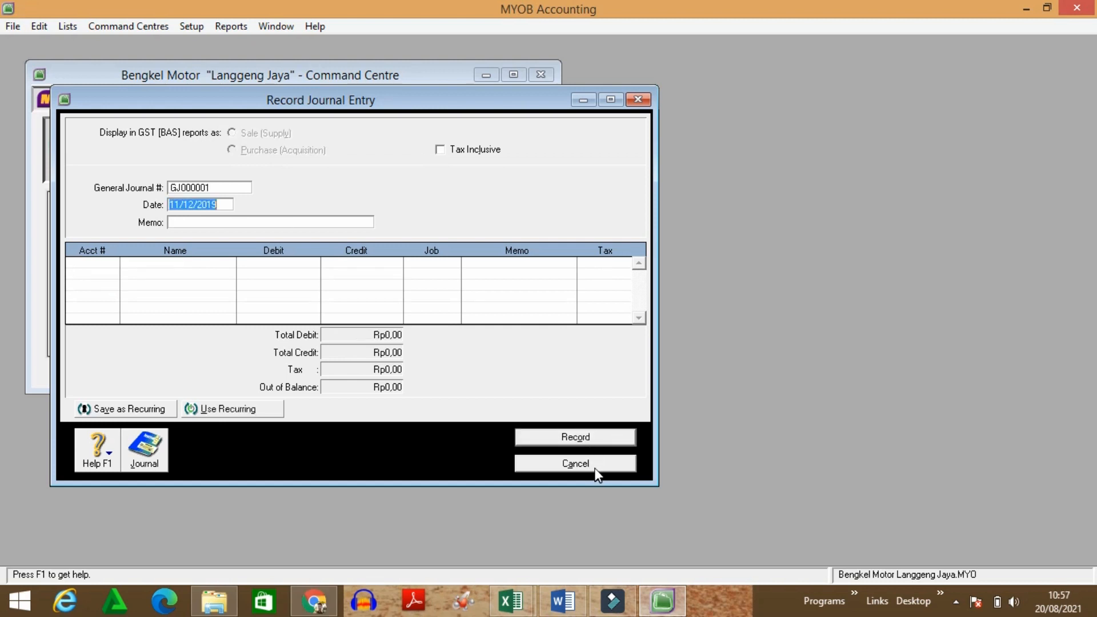
{"action": "left_click", "coordinate": [594, 466]}
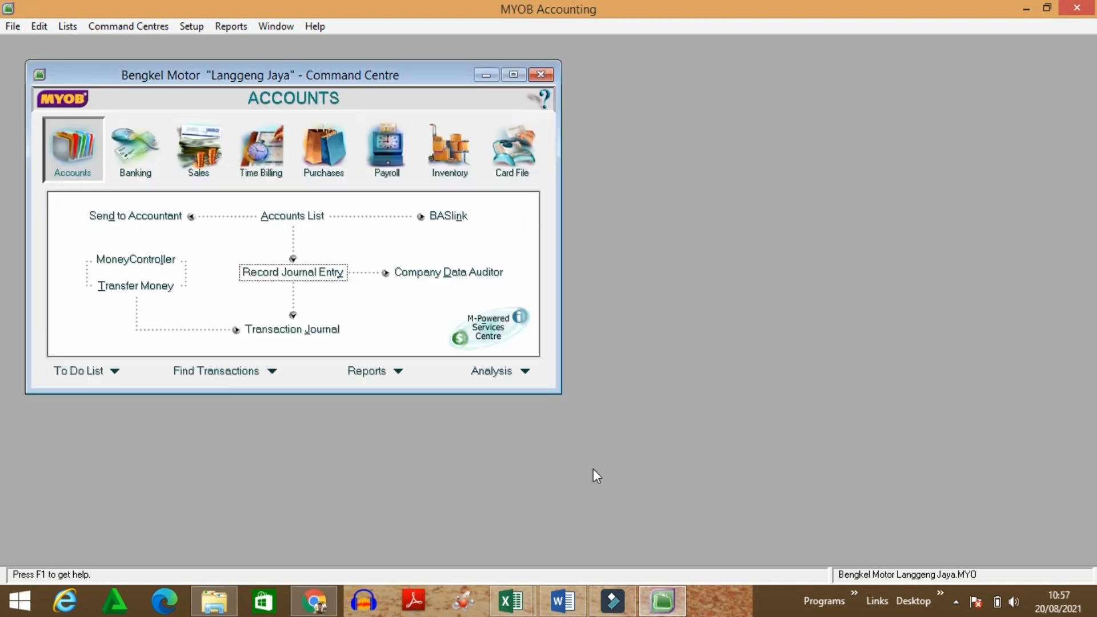
Step: Check transaction 8 in the Word document and start a sales invoice with the Item layout and Tax Inclusive turned off
{"action": "left_click", "coordinate": [577, 611]}
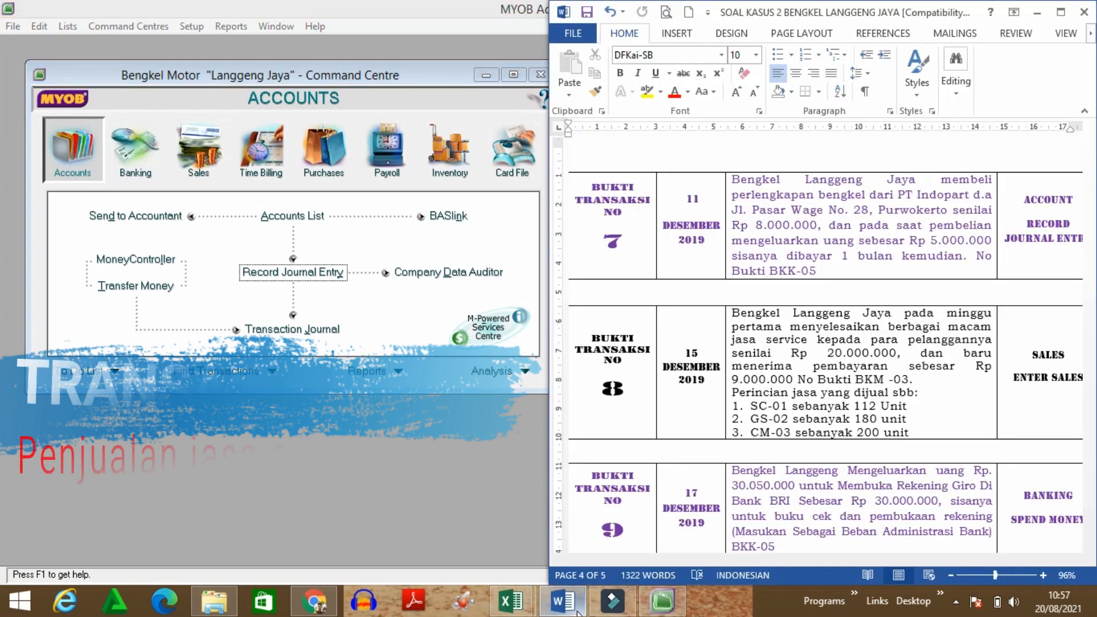
{"action": "left_click_drag", "start_coordinate": [1091, 399], "coordinate": [1092, 420]}
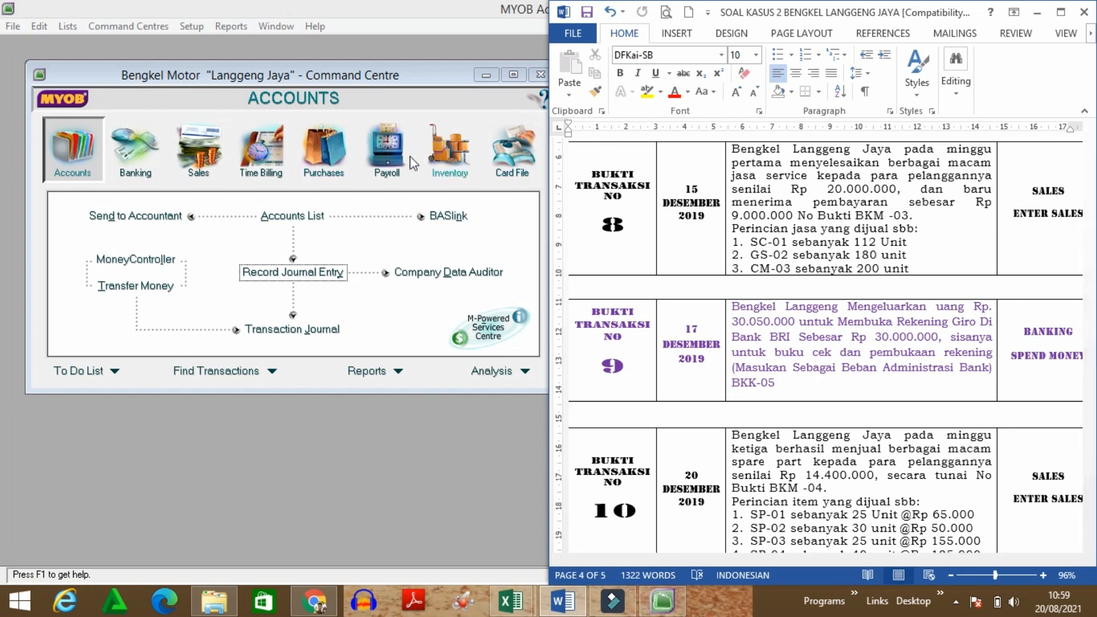
{"action": "left_click", "coordinate": [199, 159]}
{"action": "left_click", "coordinate": [294, 247]}
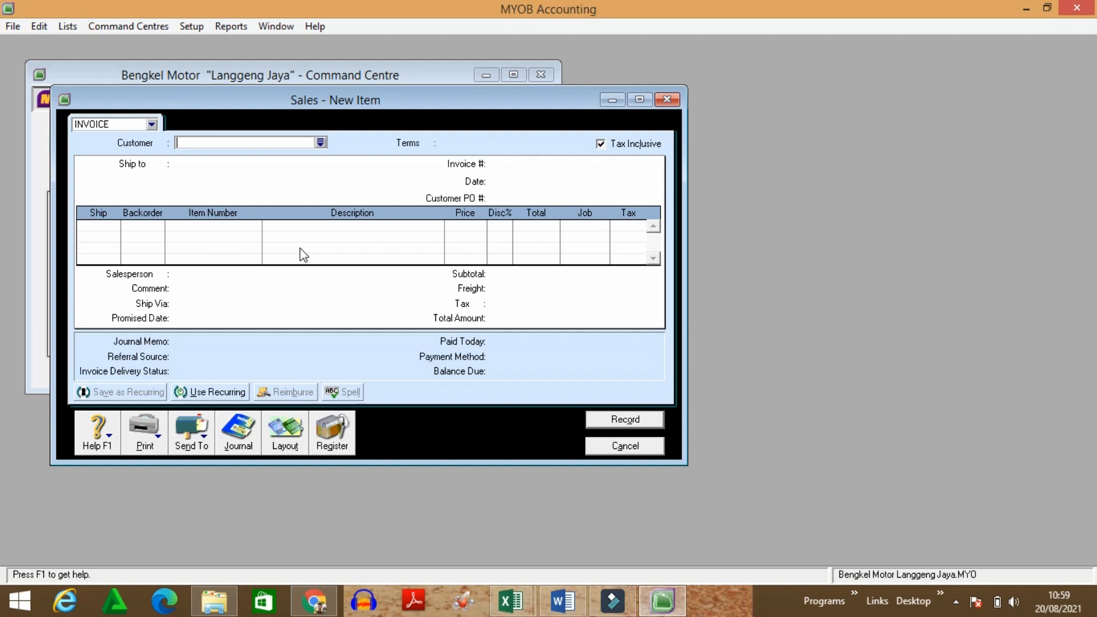
{"action": "left_click", "coordinate": [285, 434]}
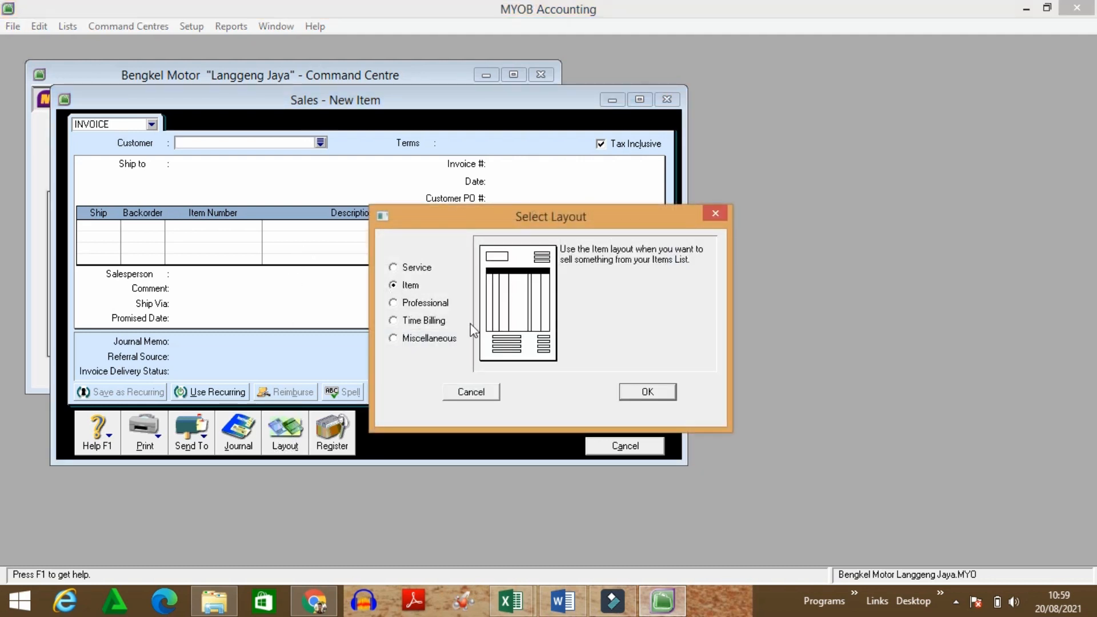
{"action": "left_click", "coordinate": [647, 393]}
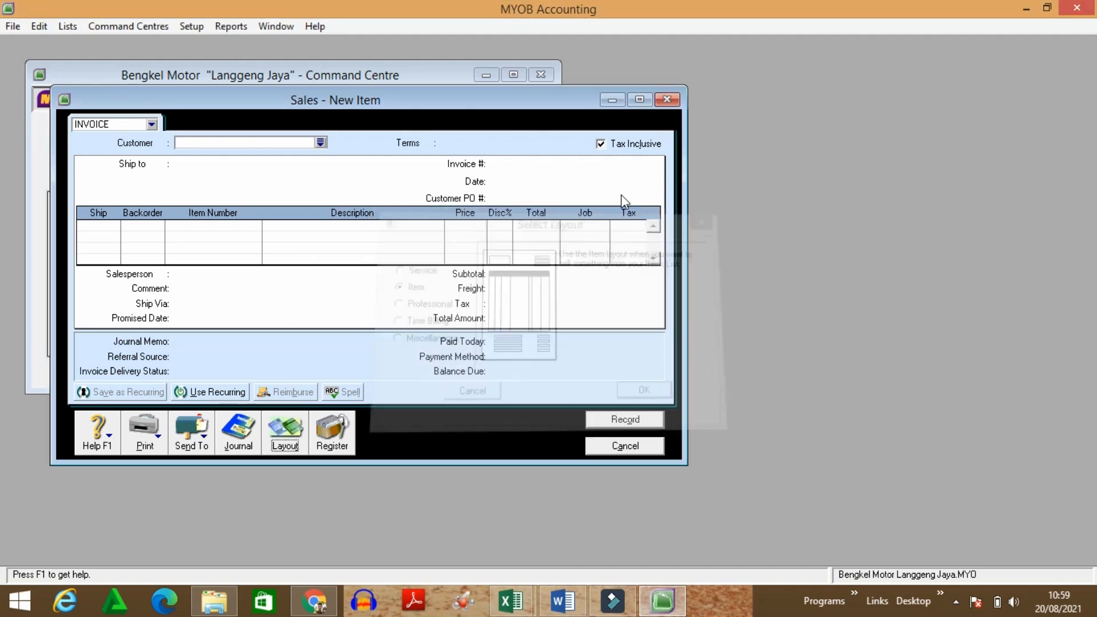
{"action": "left_click", "coordinate": [605, 146]}
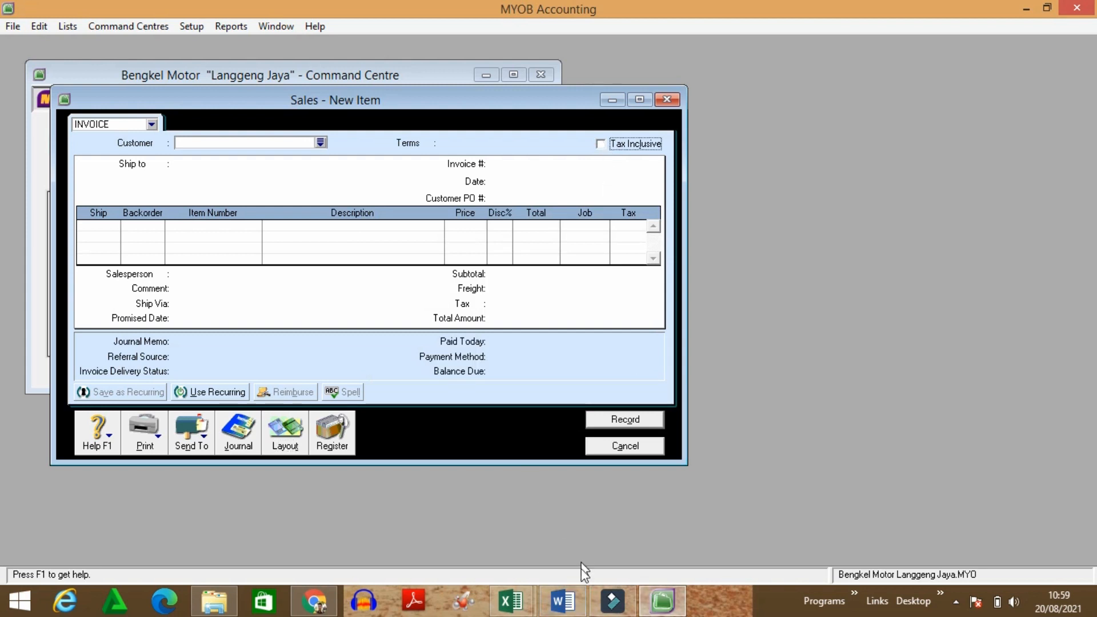
Step: Create a new individual customer card named Customer Bengkel with the placeholder address "Dimana Saja"
{"action": "left_click", "coordinate": [562, 601]}
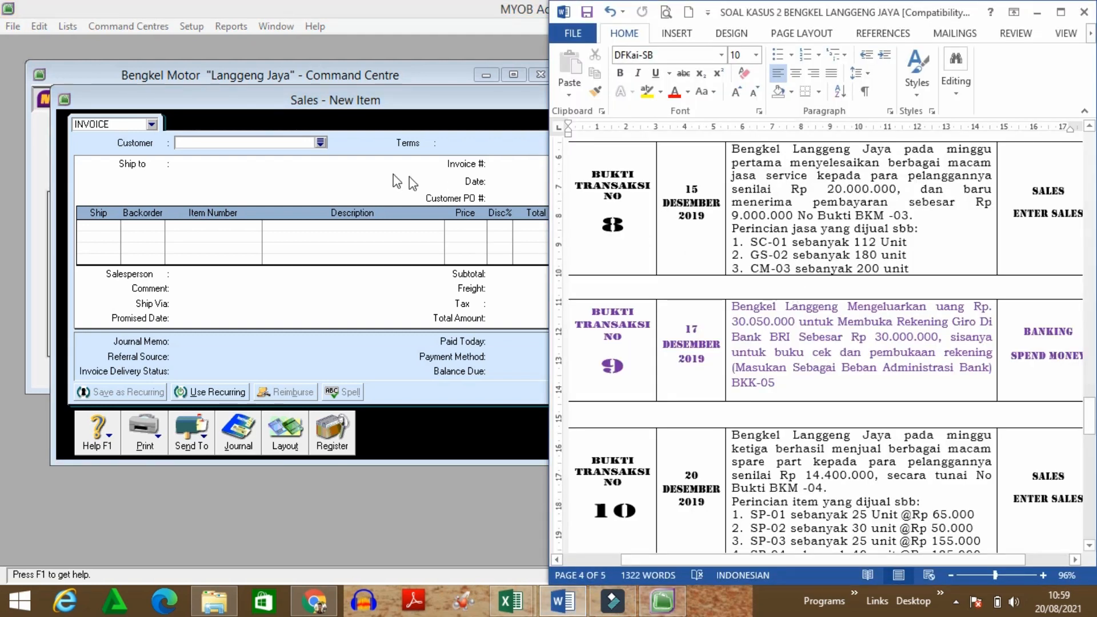
{"action": "left_click", "coordinate": [321, 143]}
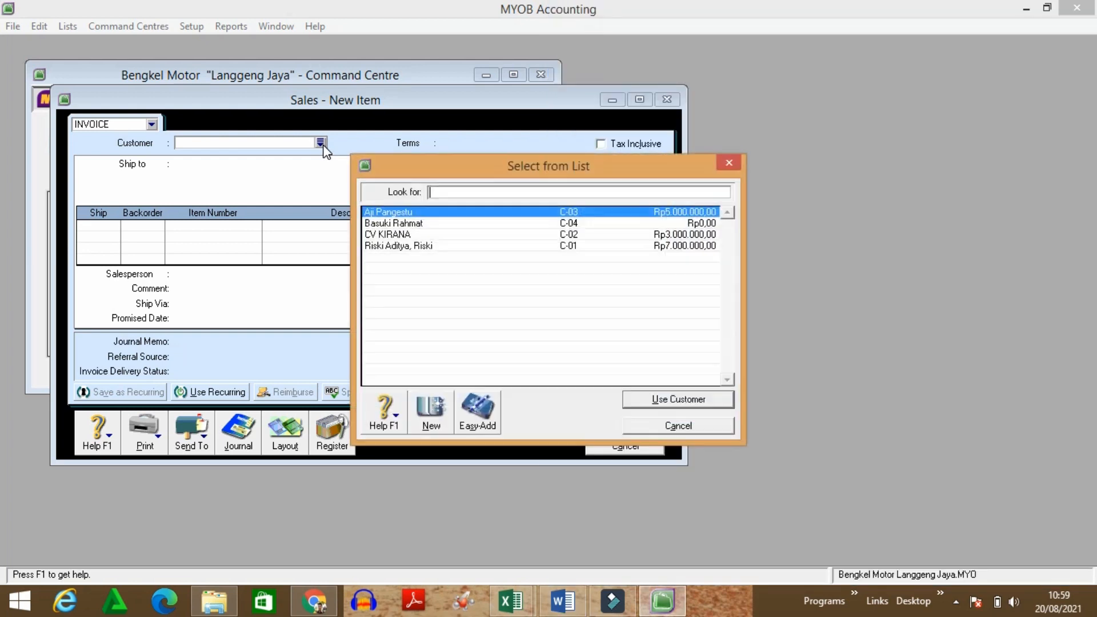
{"action": "left_click", "coordinate": [443, 409]}
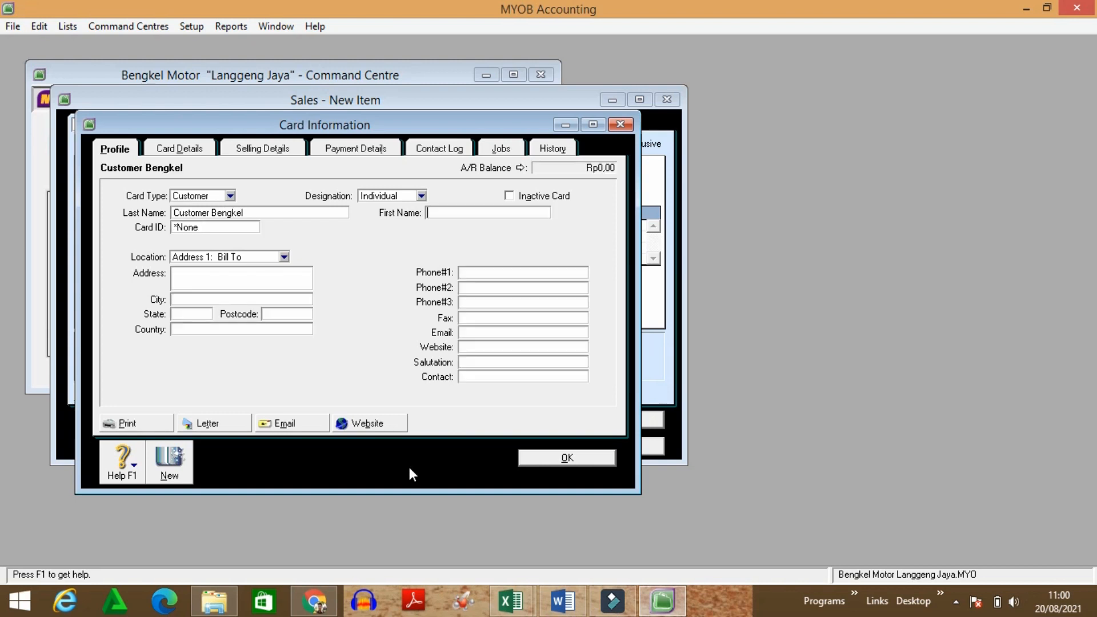
{"action": "left_click", "coordinate": [217, 277]}
{"action": "type", "text": "Dimana Saja"}
{"action": "left_click", "coordinate": [546, 461]}
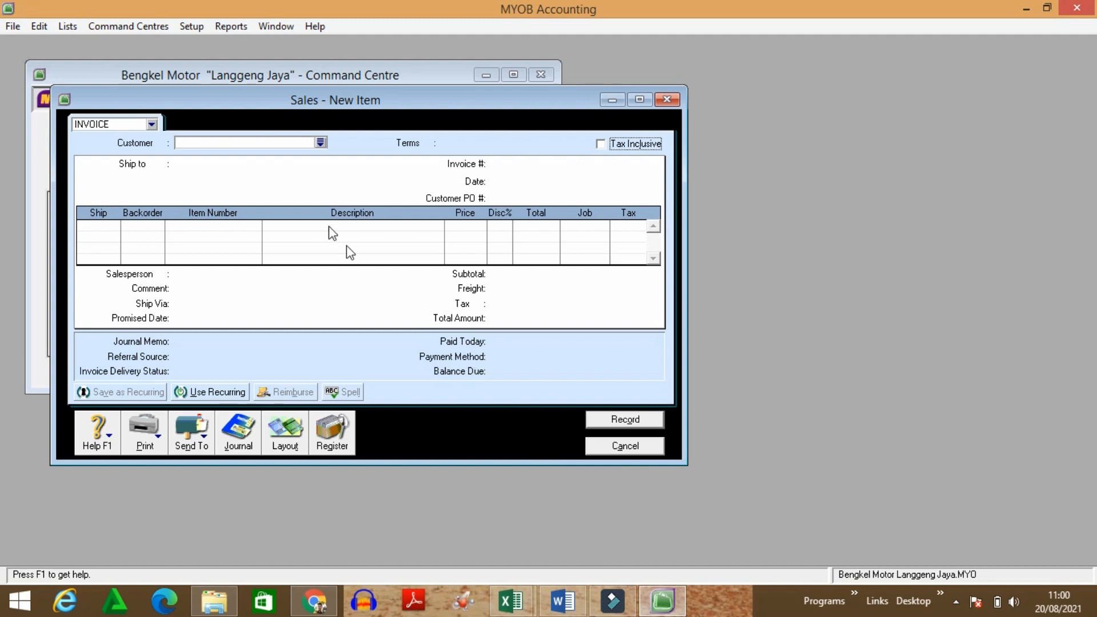
Step: Choose Customer Bengkel as the customer of the new sales invoice
{"action": "left_click", "coordinate": [321, 143]}
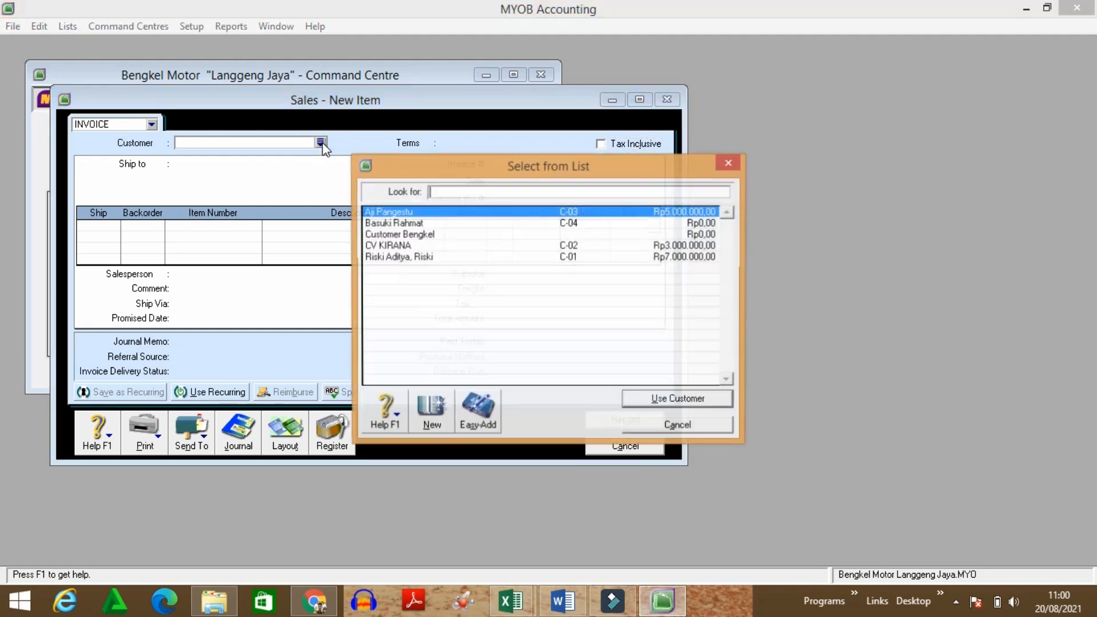
{"action": "left_click", "coordinate": [407, 236]}
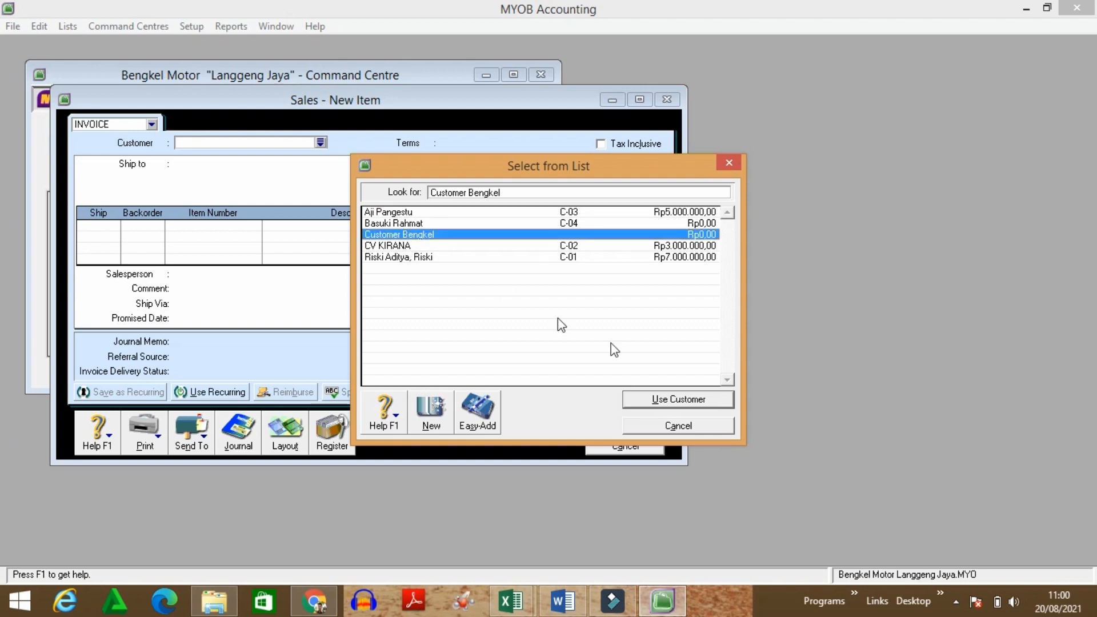
{"action": "left_click", "coordinate": [692, 399]}
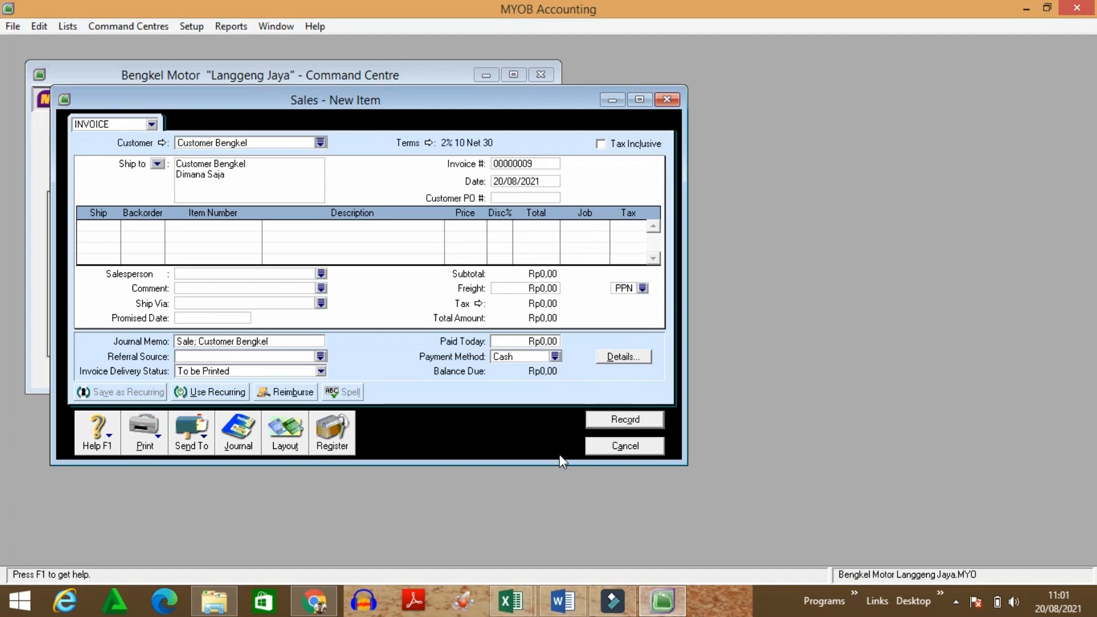
Step: Set the invoice number to BKM-03 and its date to 15/12/2019, following transaction 8 in the Word document
{"action": "left_click", "coordinate": [566, 602]}
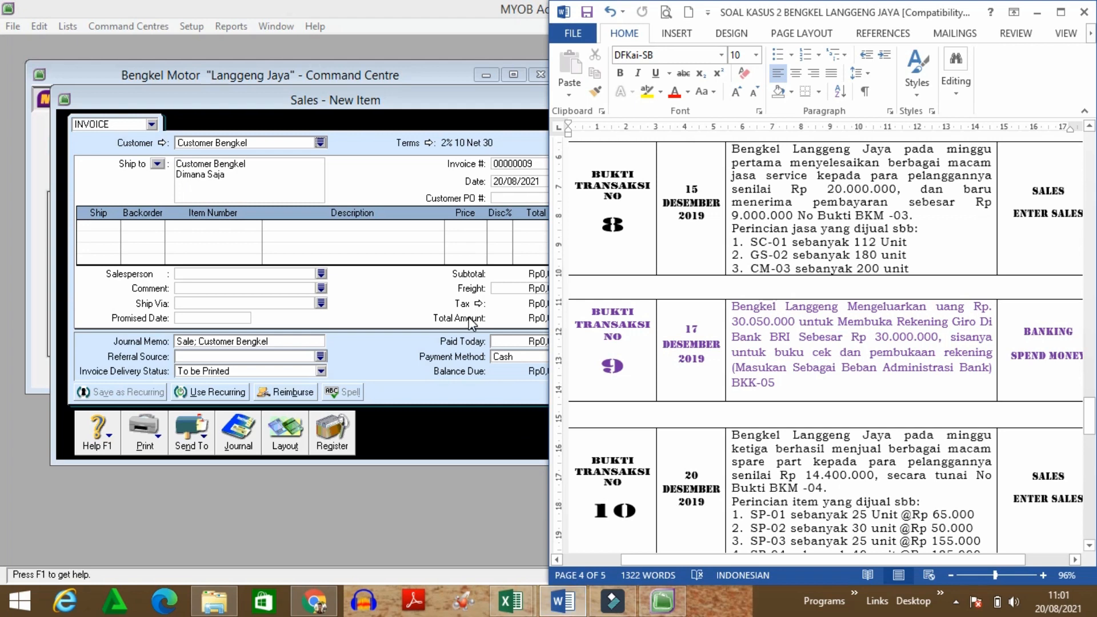
{"action": "left_click", "coordinate": [514, 166]}
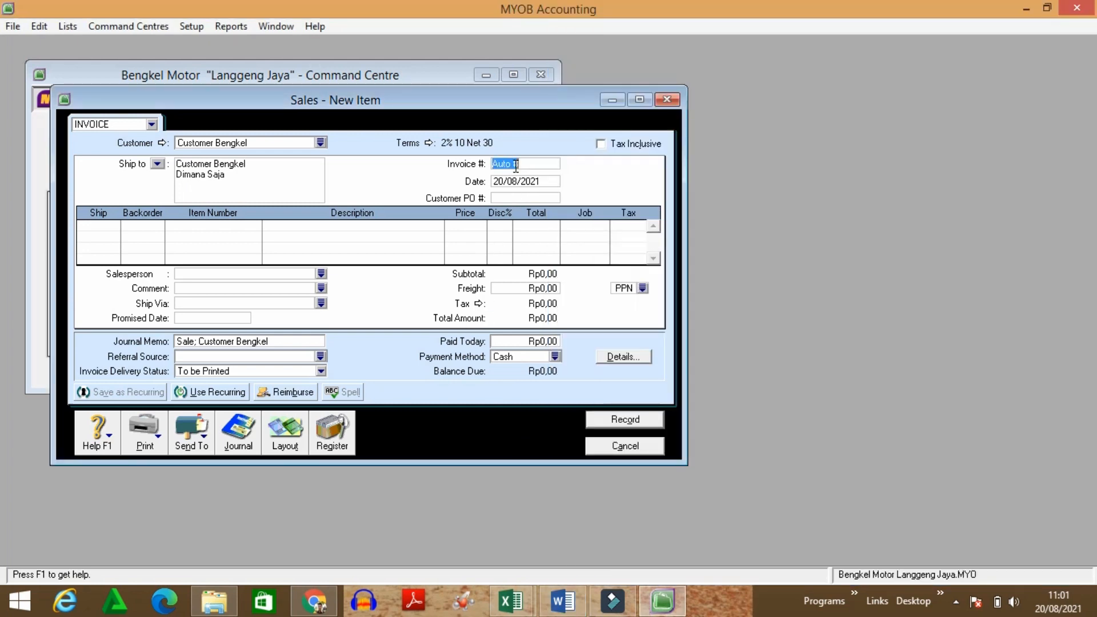
{"action": "type", "text": "BKM-03"}
{"action": "key", "text": "alt+Tab"}
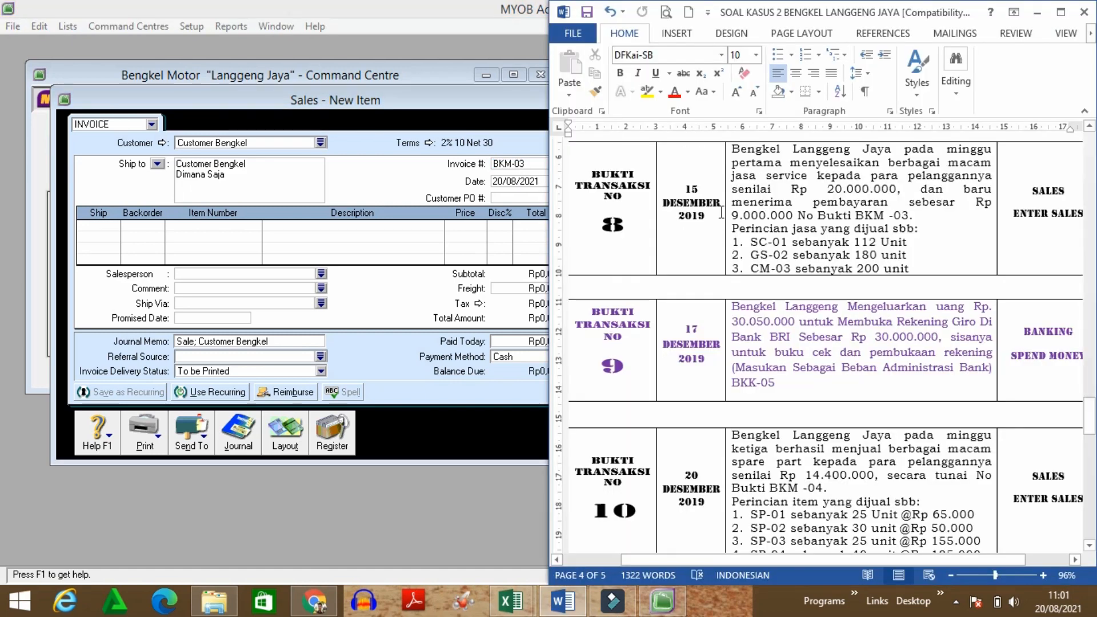
{"action": "left_click", "coordinate": [517, 181]}
{"action": "left_click_drag", "start_coordinate": [550, 180], "coordinate": [454, 178]}
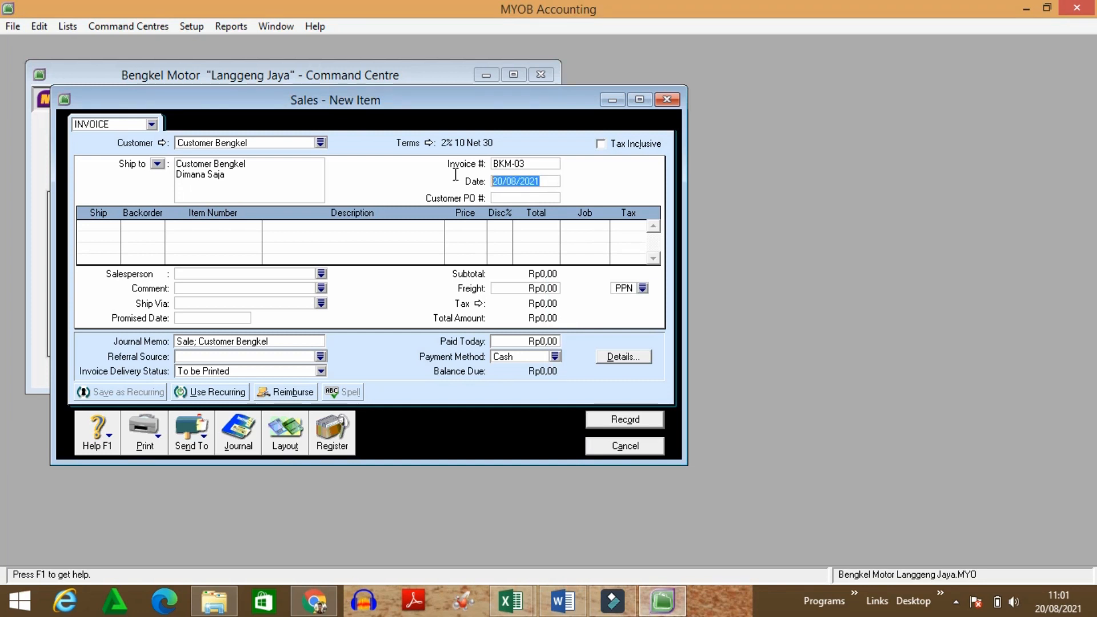
{"action": "type", "text": "15/"}
{"action": "type", "text": "/2019"}
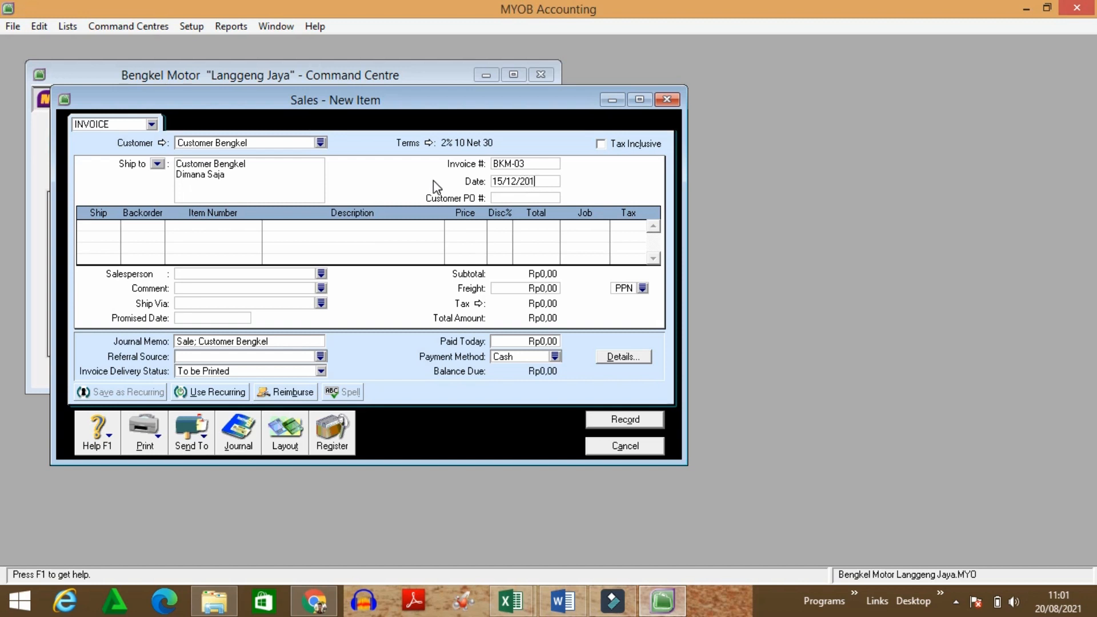
Step: Fill the invoice's first line with a shipped quantity of 112 of item SC-01 Service Karburator
{"action": "left_click", "coordinate": [117, 227]}
{"action": "key", "text": "Tab"}
{"action": "key", "text": "alt+Tab"}
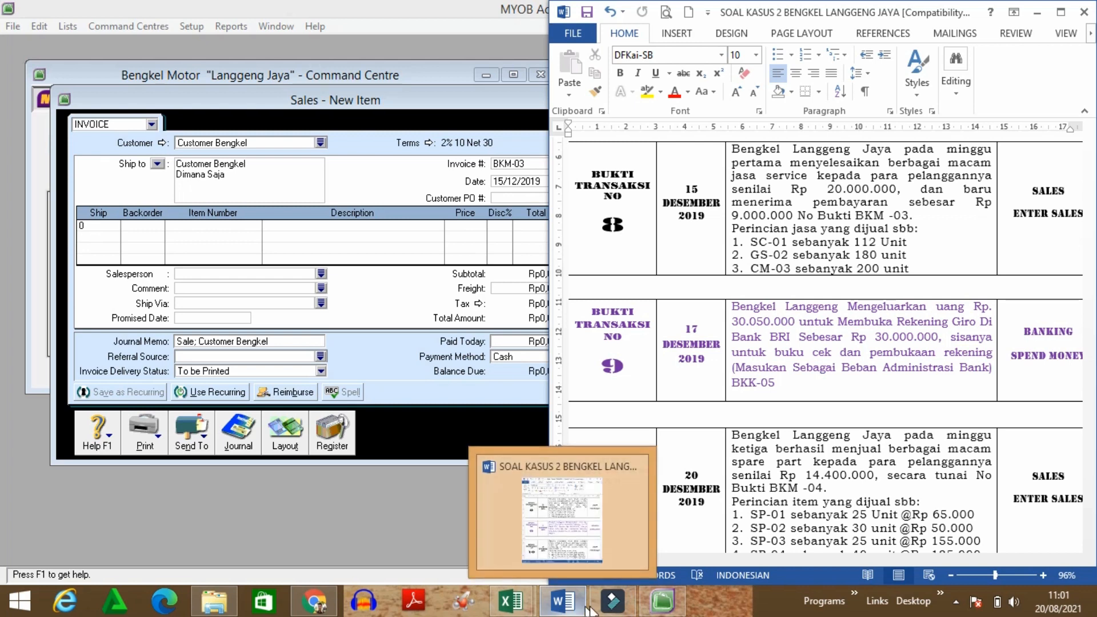
{"action": "left_click", "coordinate": [661, 603]}
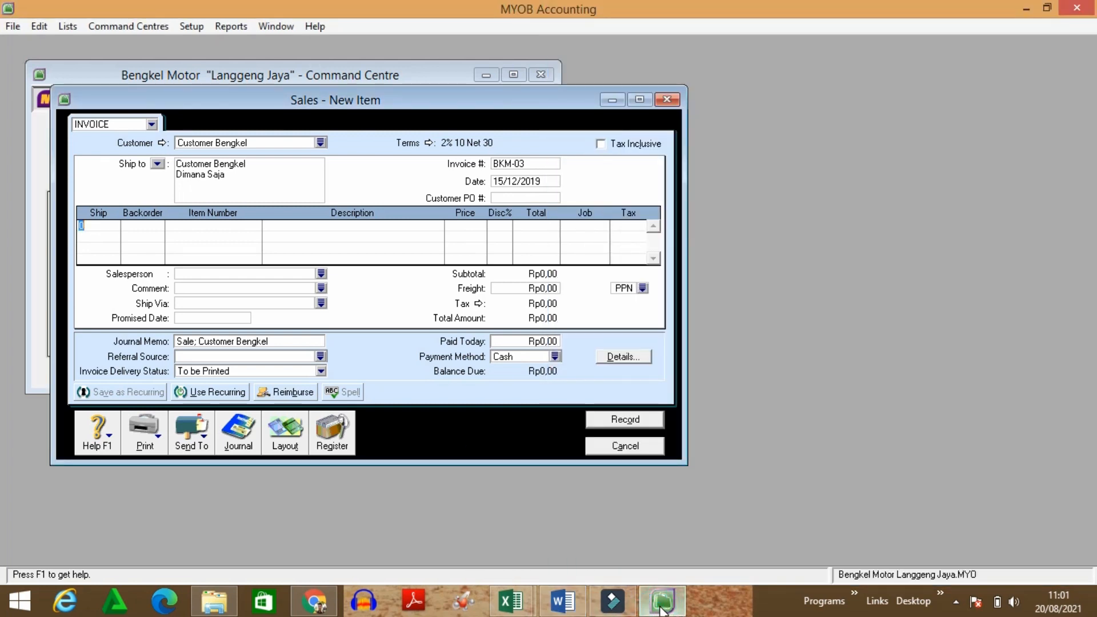
{"action": "type", "text": "112"}
{"action": "key", "text": "Tab"}
{"action": "key", "text": "Tab"}
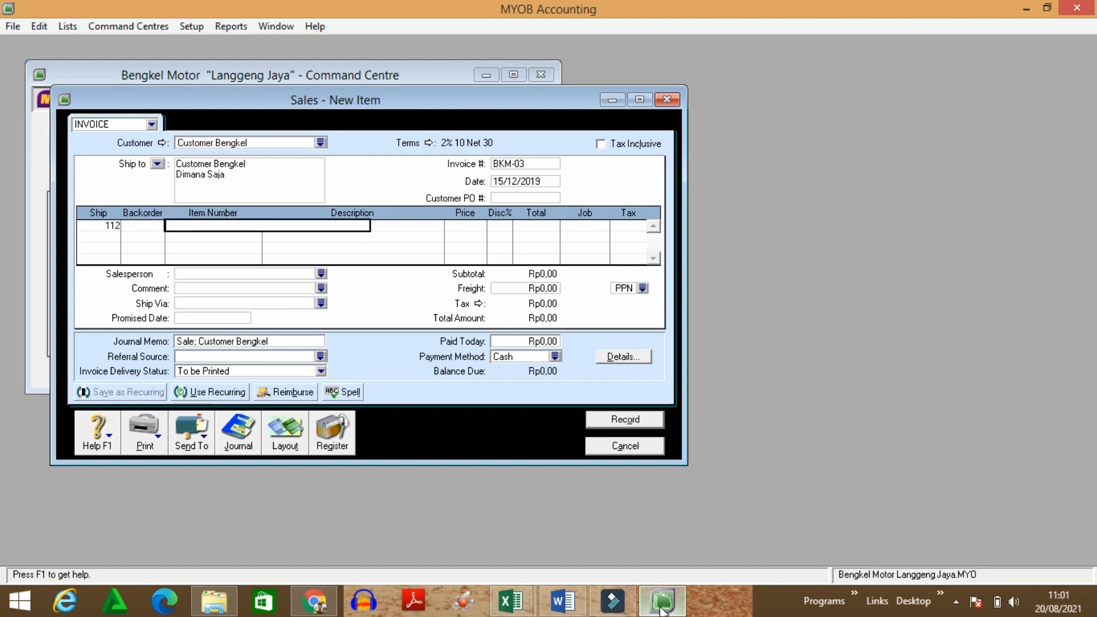
{"action": "key", "text": "Tab"}
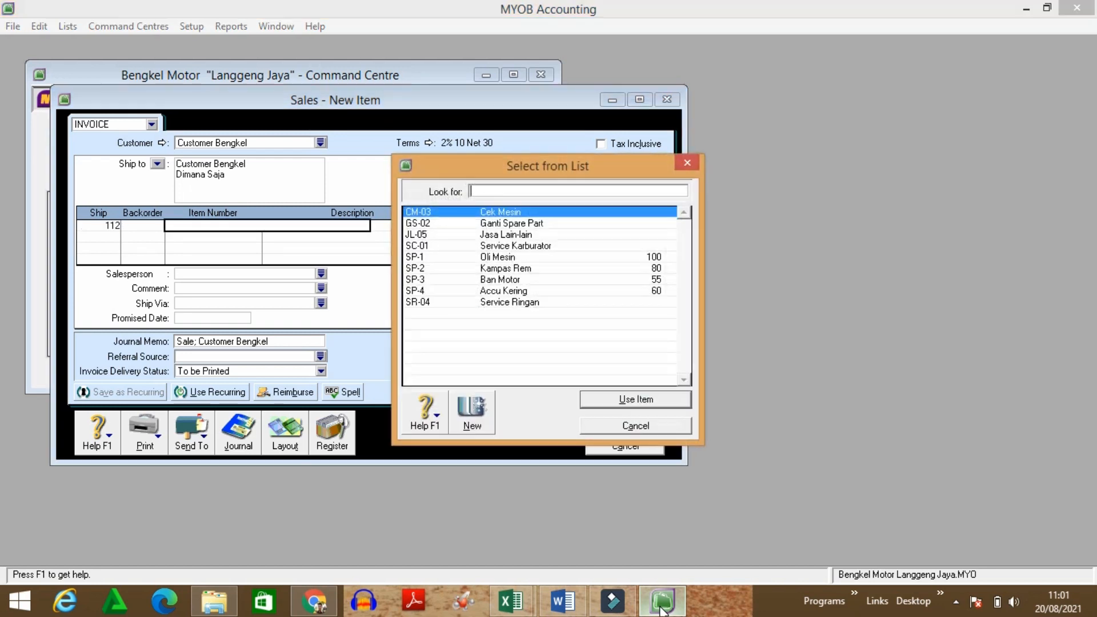
{"action": "left_click", "coordinate": [433, 248]}
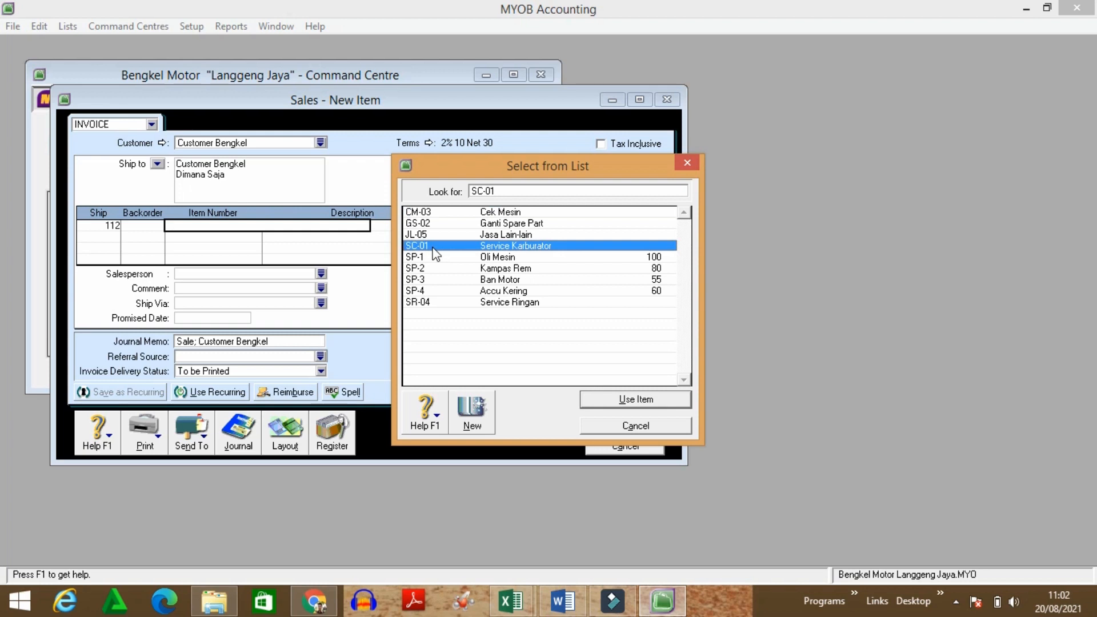
{"action": "left_click", "coordinate": [627, 400]}
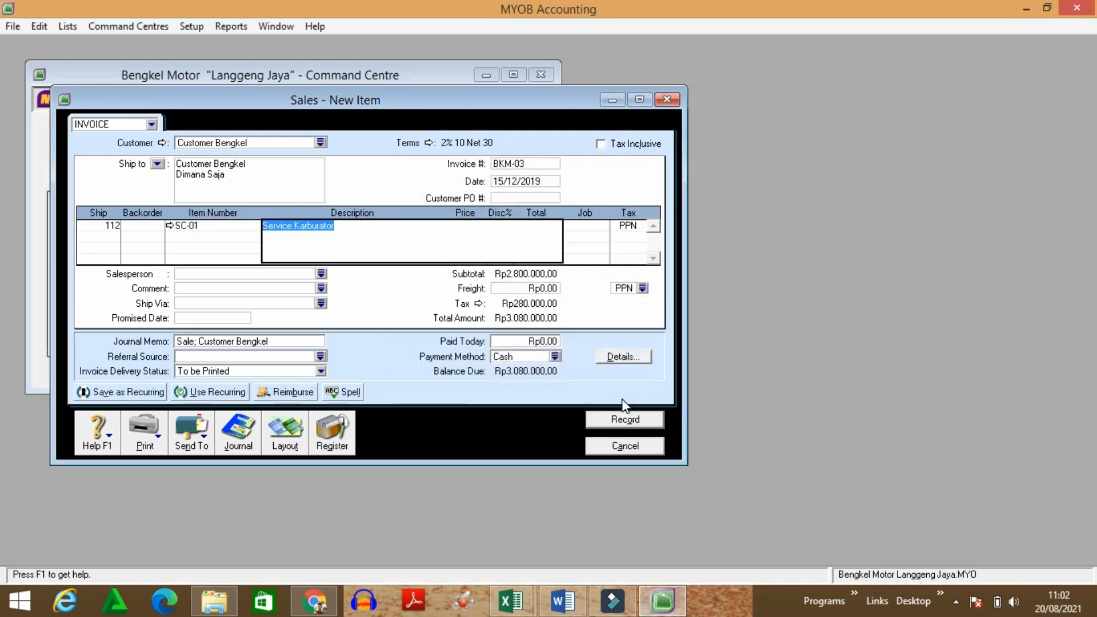
Step: Change the tax code on the SC-01 line to N-T Not Reportable
{"action": "key", "text": "Tab"}
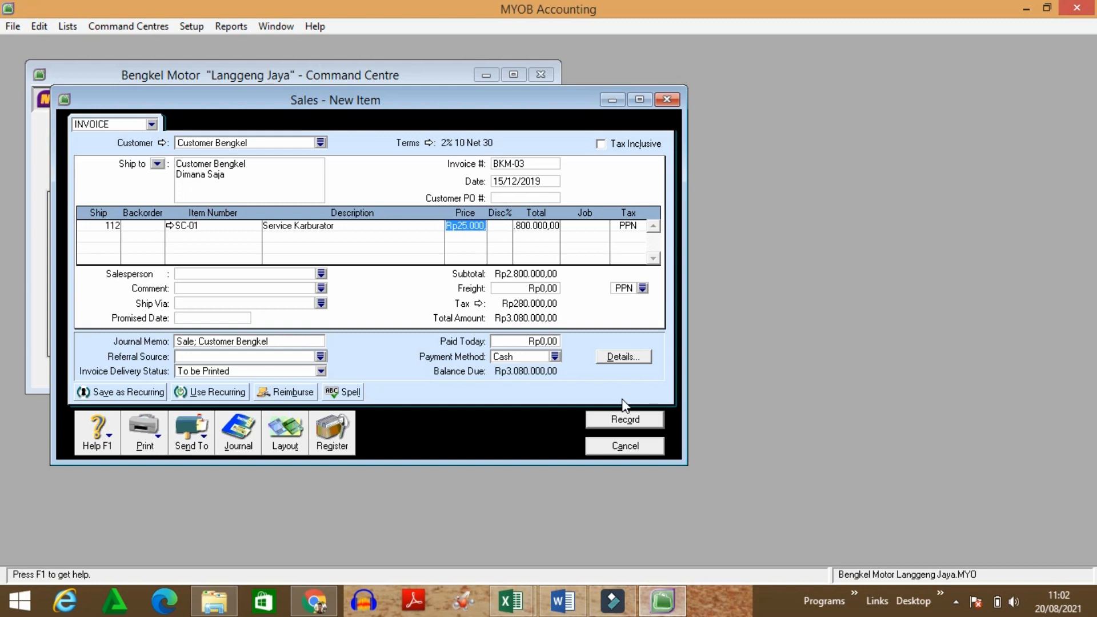
{"action": "key", "text": "Tab"}
{"action": "key", "text": "Tab"}
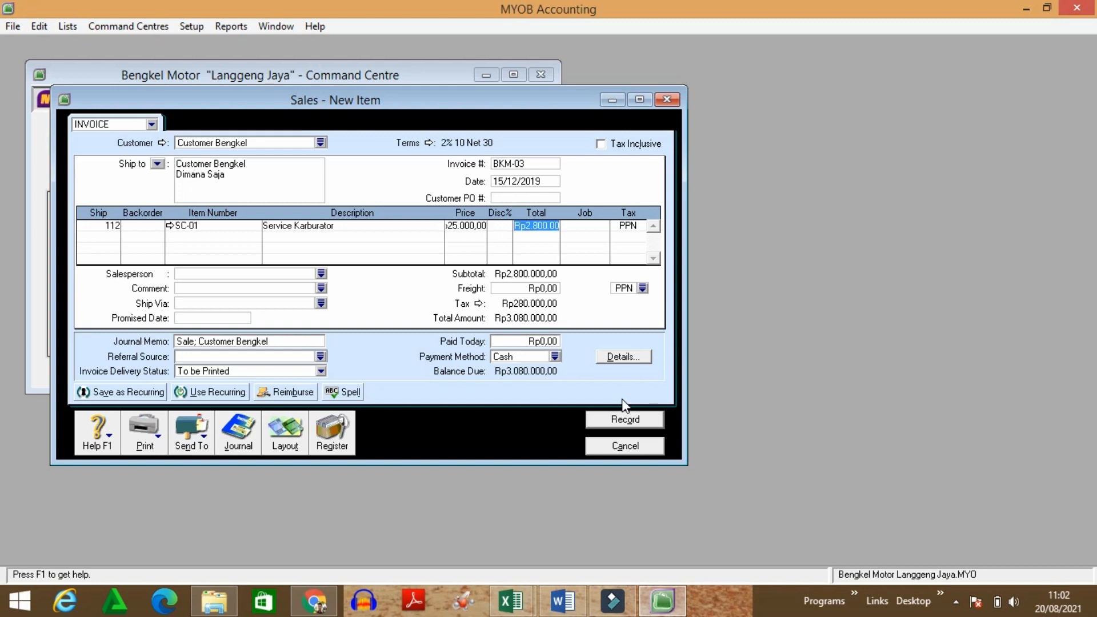
{"action": "key", "text": "Tab"}
{"action": "left_click", "coordinate": [645, 227]}
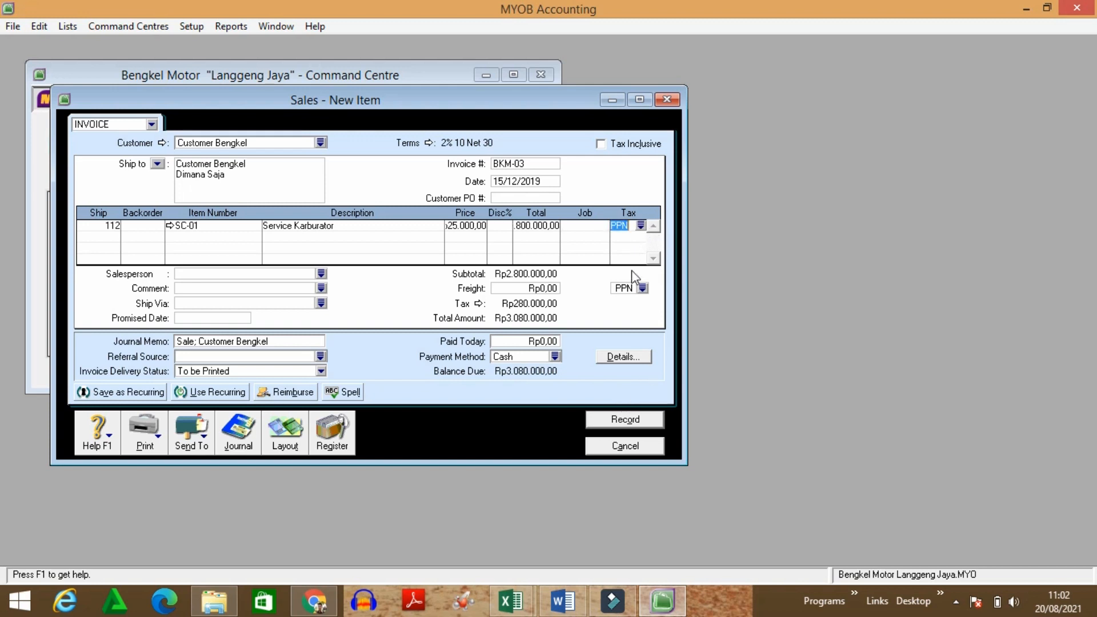
{"action": "left_click", "coordinate": [641, 225]}
{"action": "left_click", "coordinate": [492, 212]}
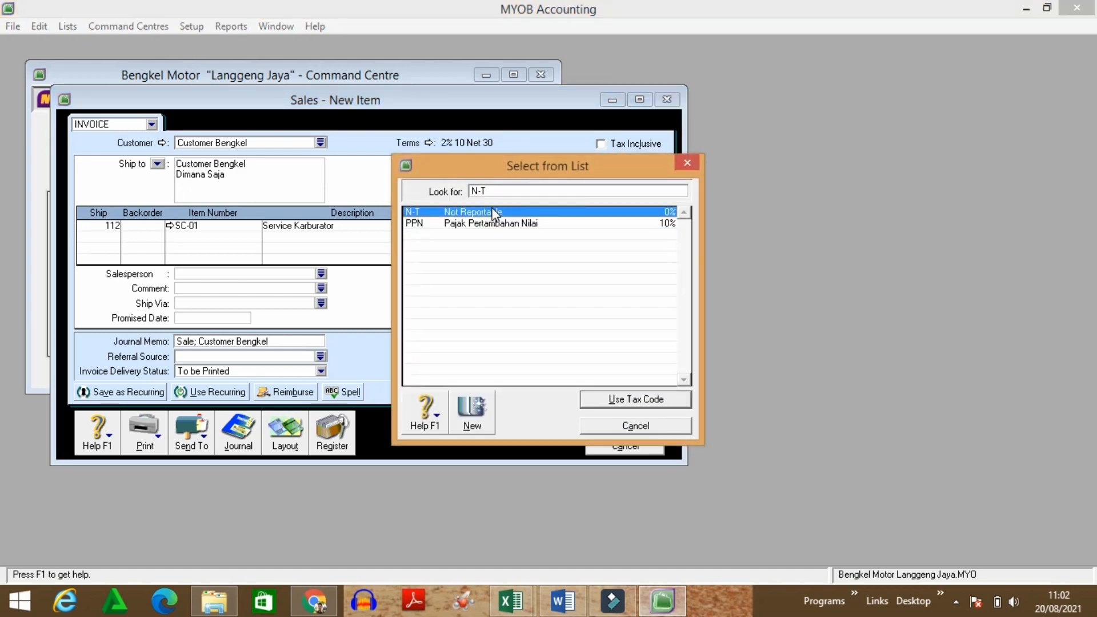
{"action": "left_click", "coordinate": [622, 399]}
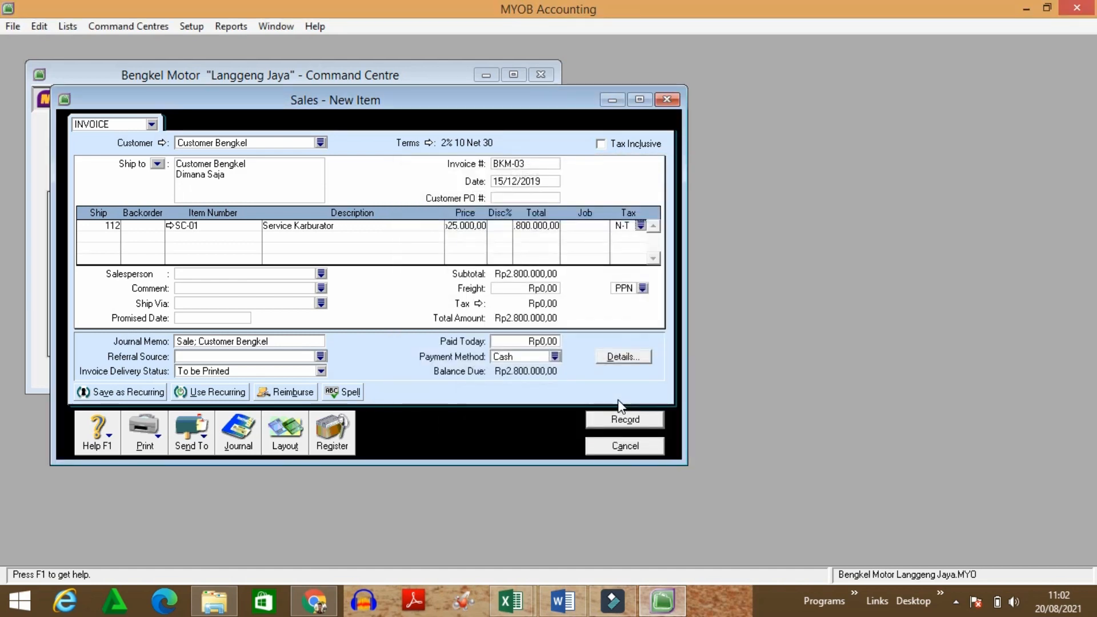
{"action": "key", "text": "Tab"}
Step: Fill the invoice's second line with a shipped quantity of 180 of item GS-02 Ganti Spare Part, following transaction 8 in the Word document
{"action": "left_click", "coordinate": [571, 605]}
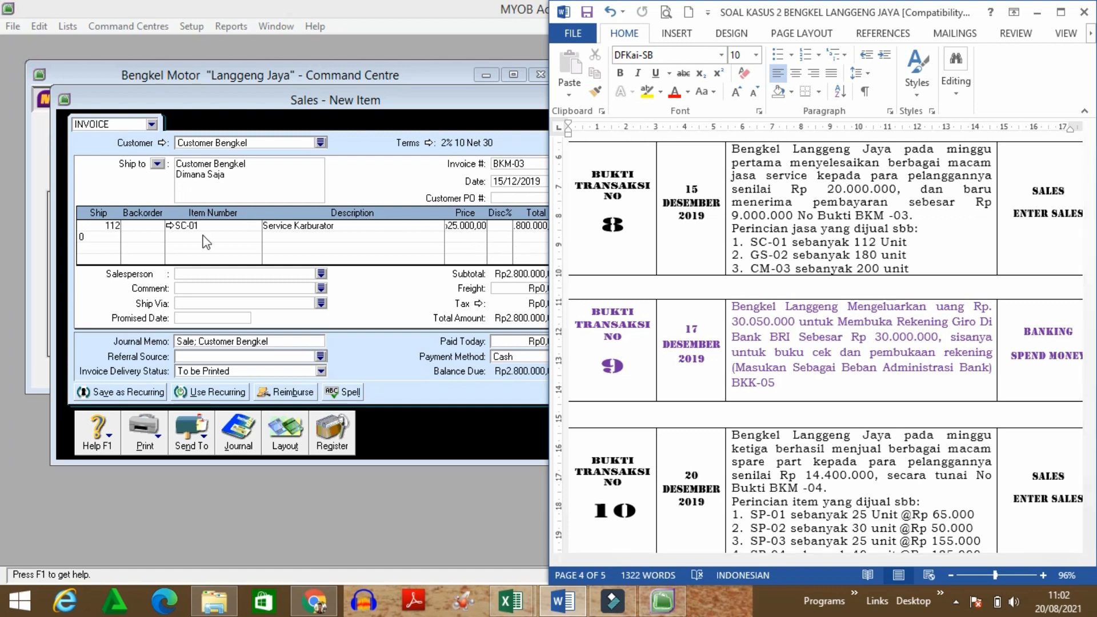
{"action": "left_click", "coordinate": [86, 234]}
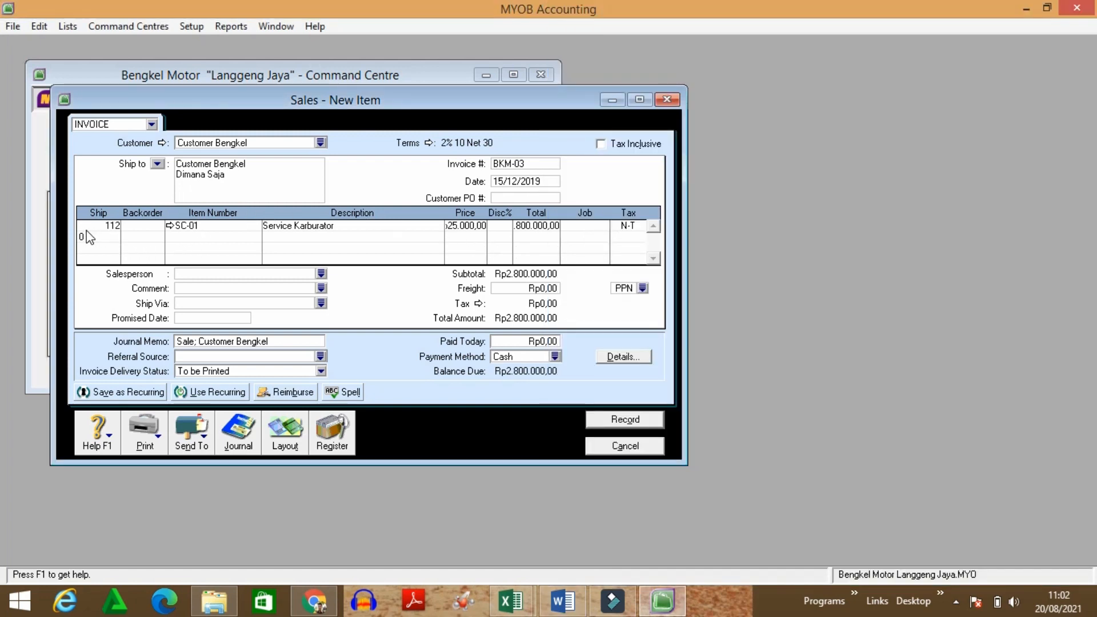
{"action": "type", "text": "180"}
{"action": "key", "text": "Tab"}
{"action": "key", "text": "Tab"}
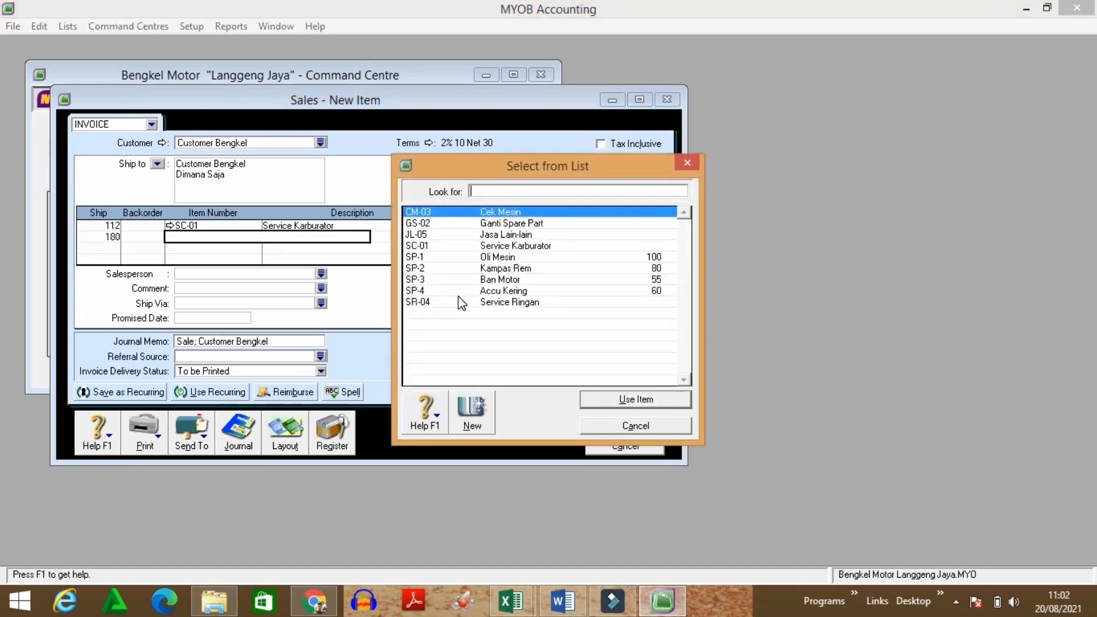
{"action": "left_click", "coordinate": [443, 224]}
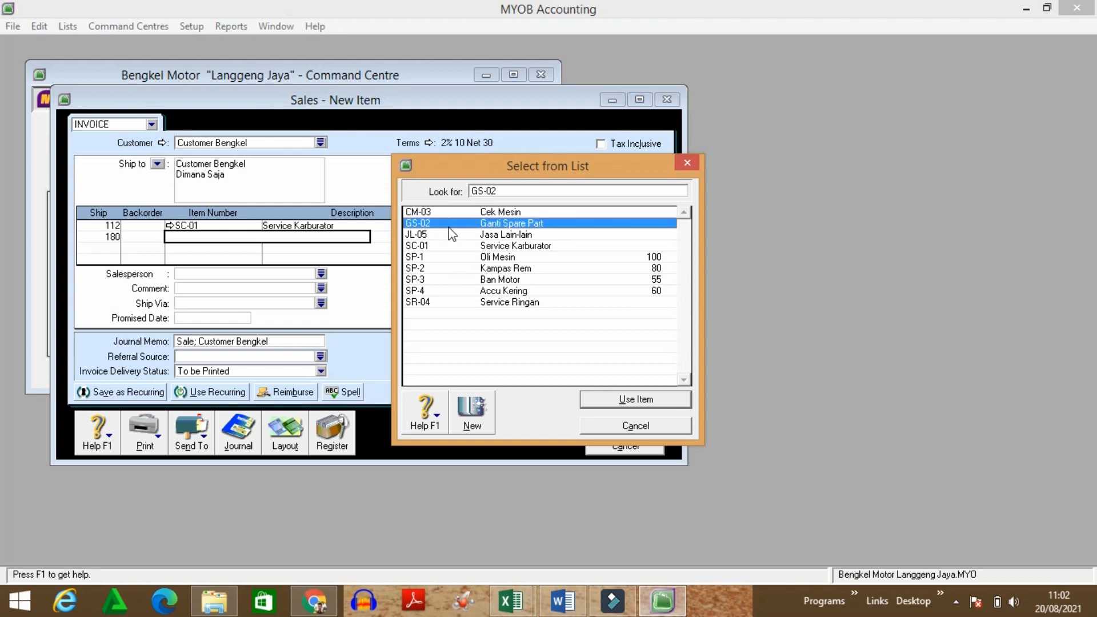
{"action": "left_click", "coordinate": [612, 398]}
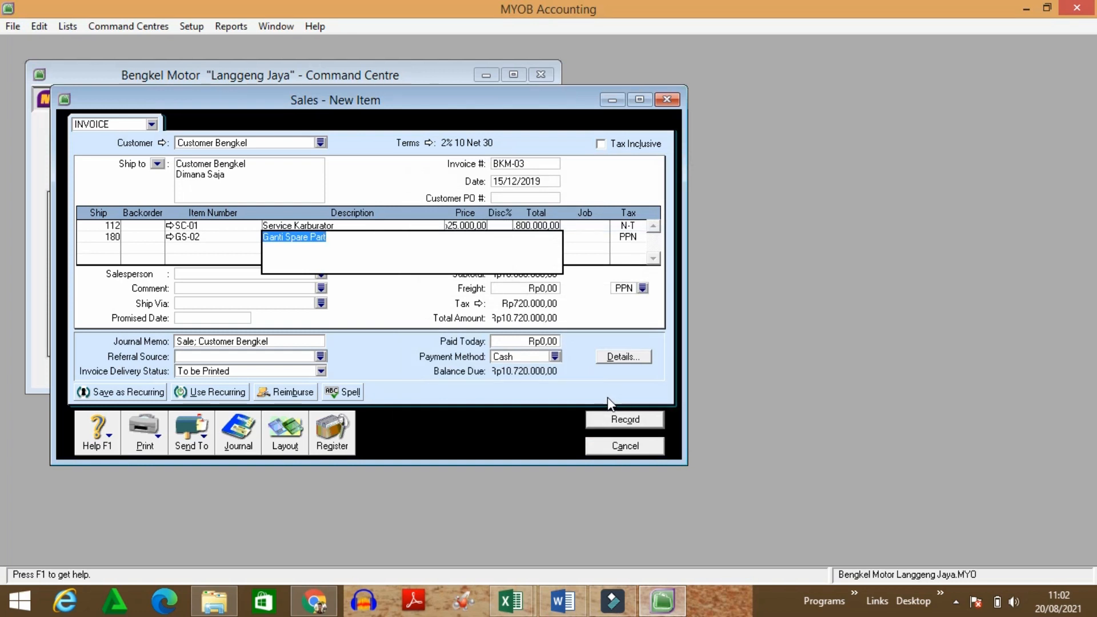
Step: Change the tax code on the GS-02 line to N-T Not Reportable
{"action": "key", "text": "Tab"}
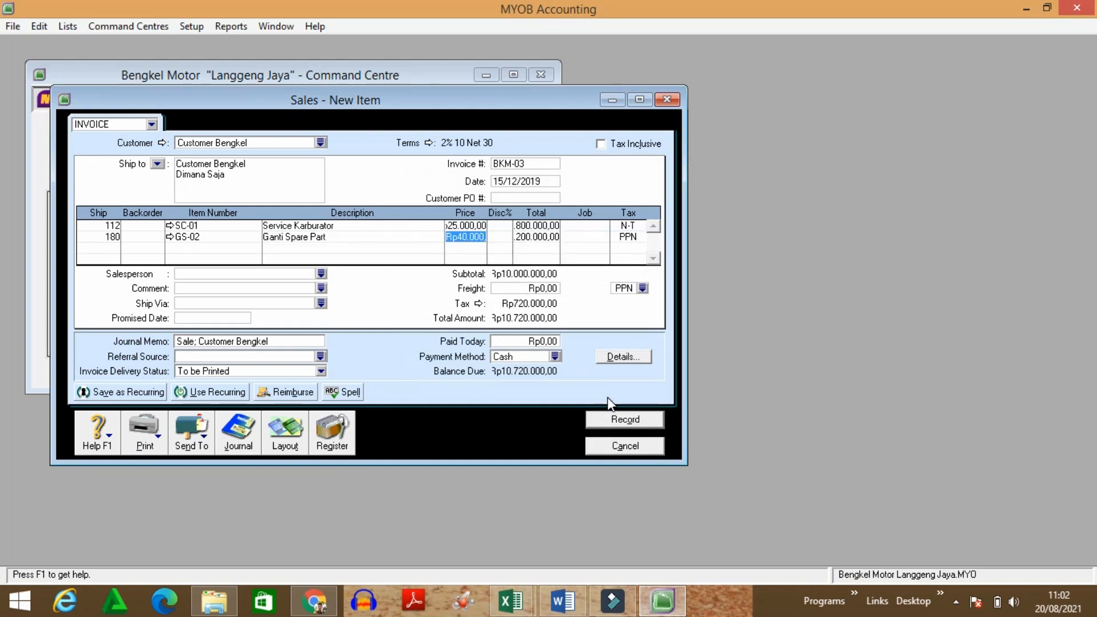
{"action": "key", "text": "Tab"}
{"action": "key", "text": "Tab"}
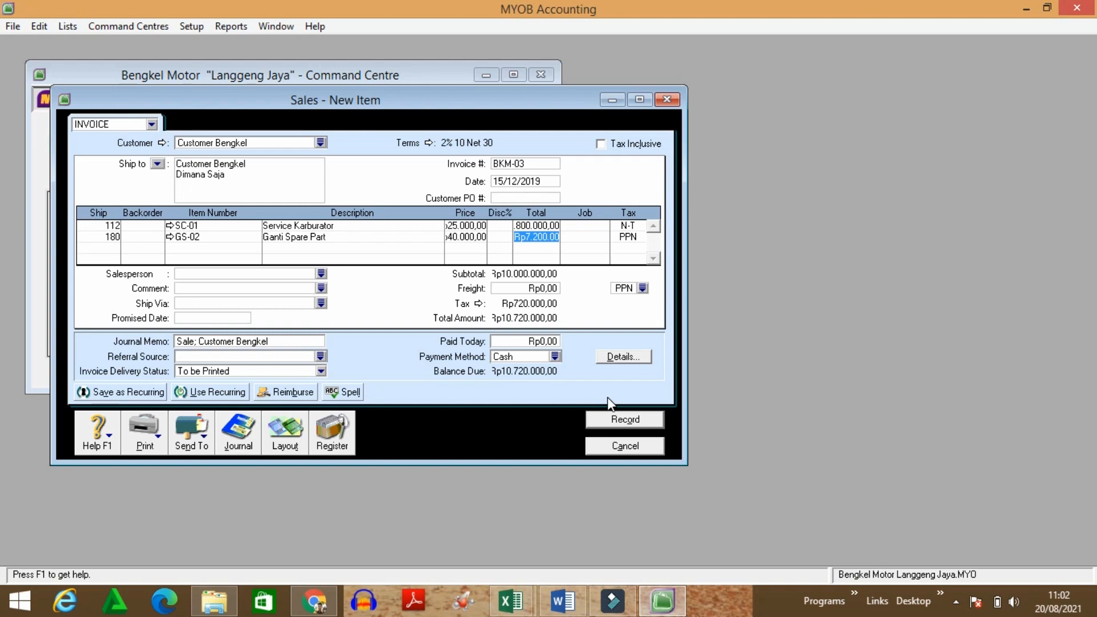
{"action": "key", "text": "Tab"}
{"action": "key", "text": "Tab"}
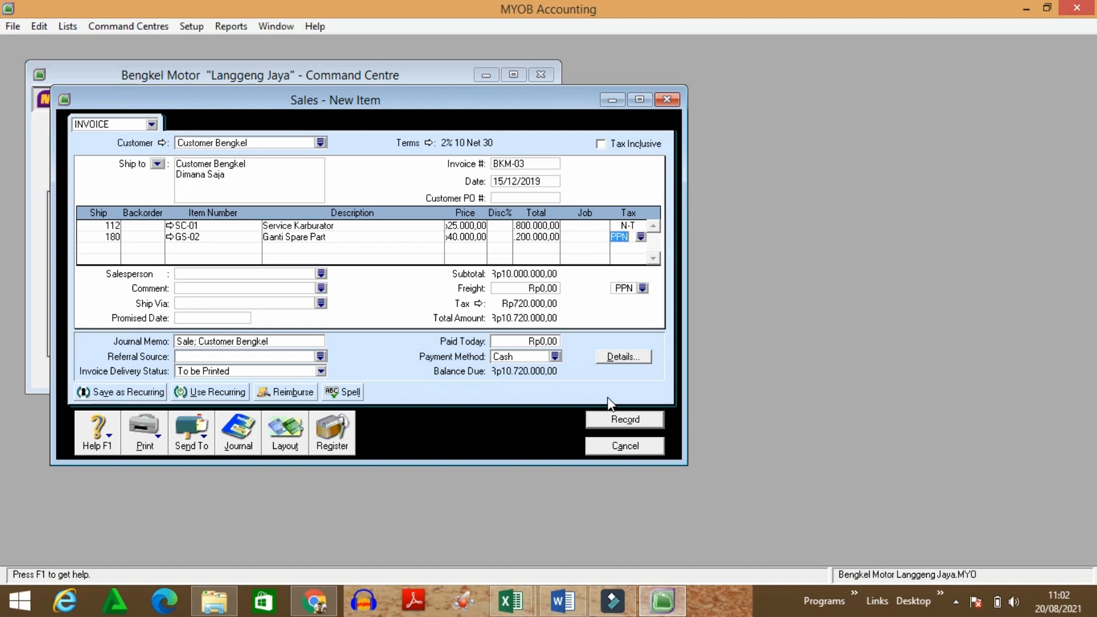
{"action": "left_click", "coordinate": [641, 238]}
{"action": "left_click", "coordinate": [486, 212]}
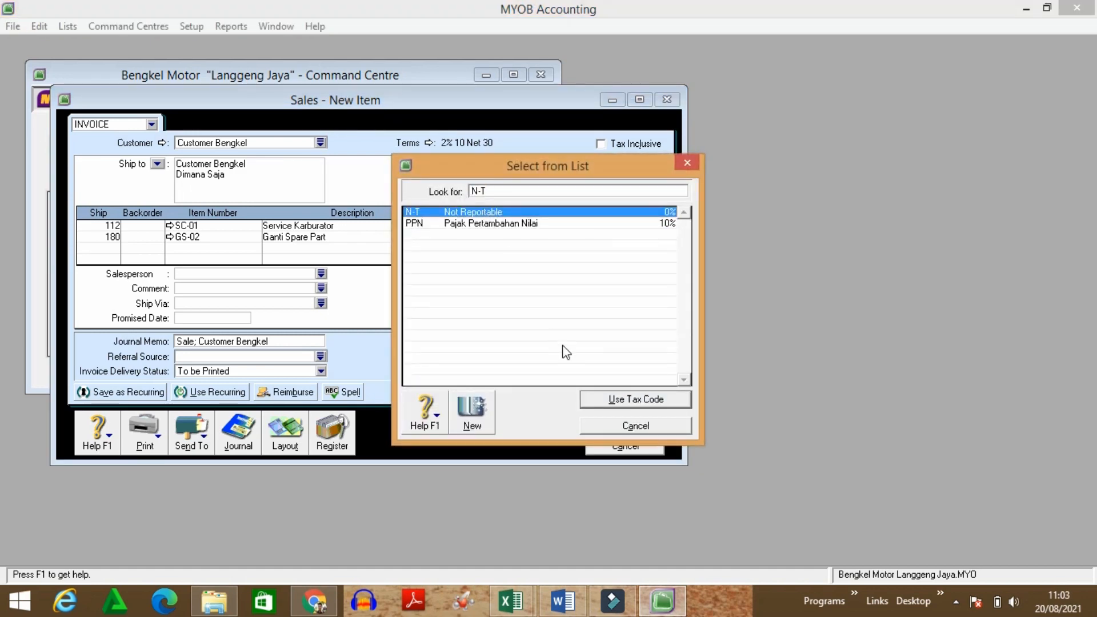
{"action": "left_click", "coordinate": [608, 405]}
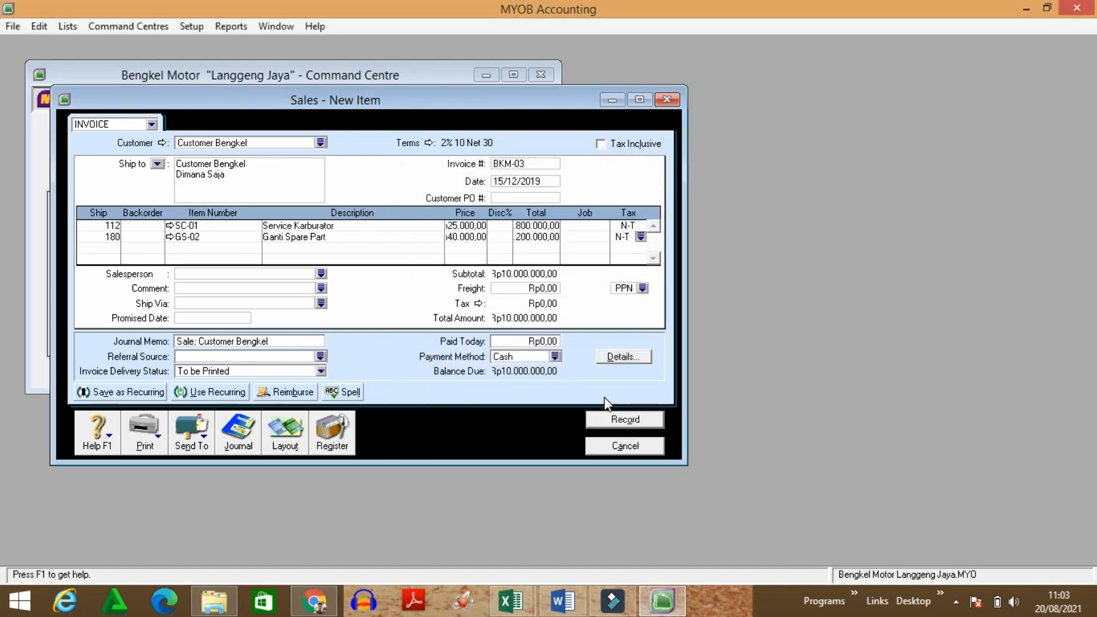
Step: Check transaction 8 in the Word document and fill the invoice's third line with a shipped quantity of 200 of item CM-03 Cek Mesin
{"action": "left_click", "coordinate": [563, 601]}
{"action": "mouse_move", "coordinate": [662, 607]}
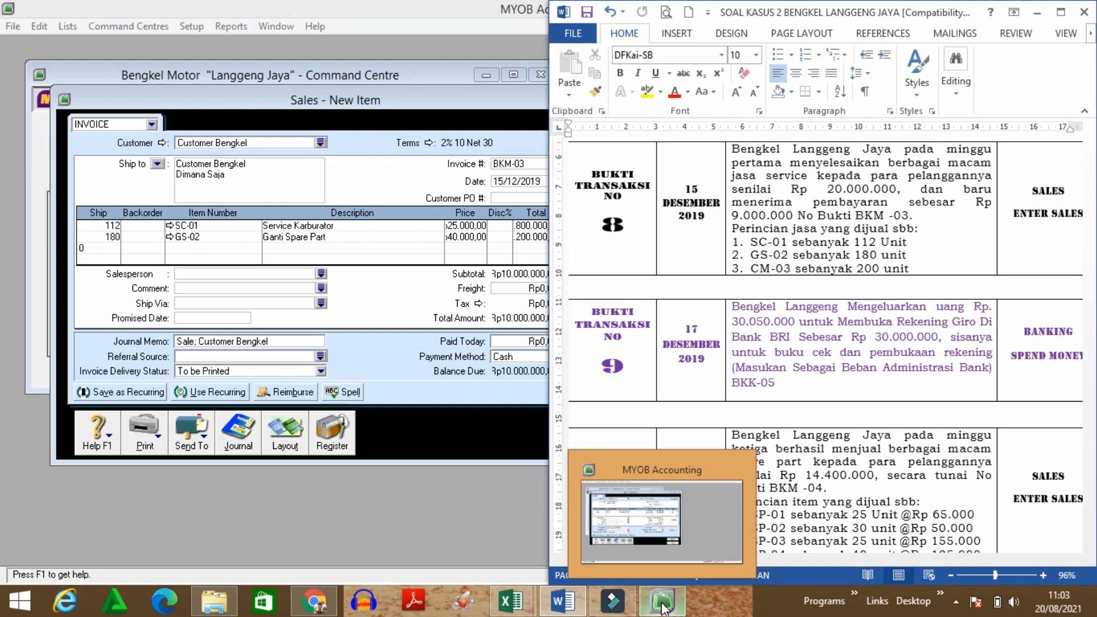
{"action": "left_click", "coordinate": [662, 601]}
{"action": "type", "text": "200"}
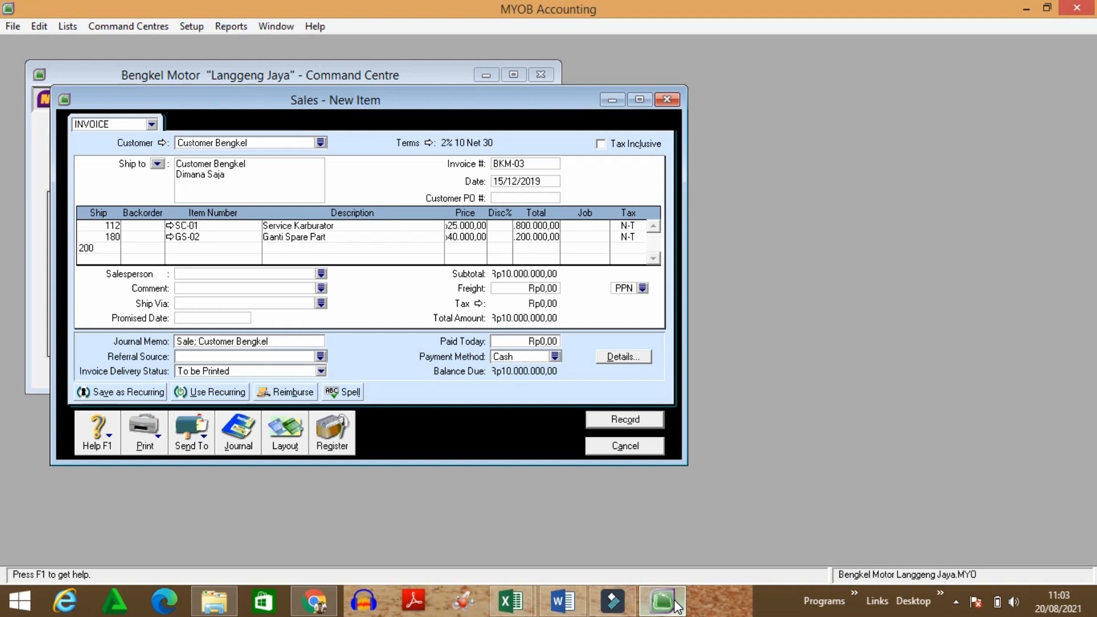
{"action": "key", "text": "Tab"}
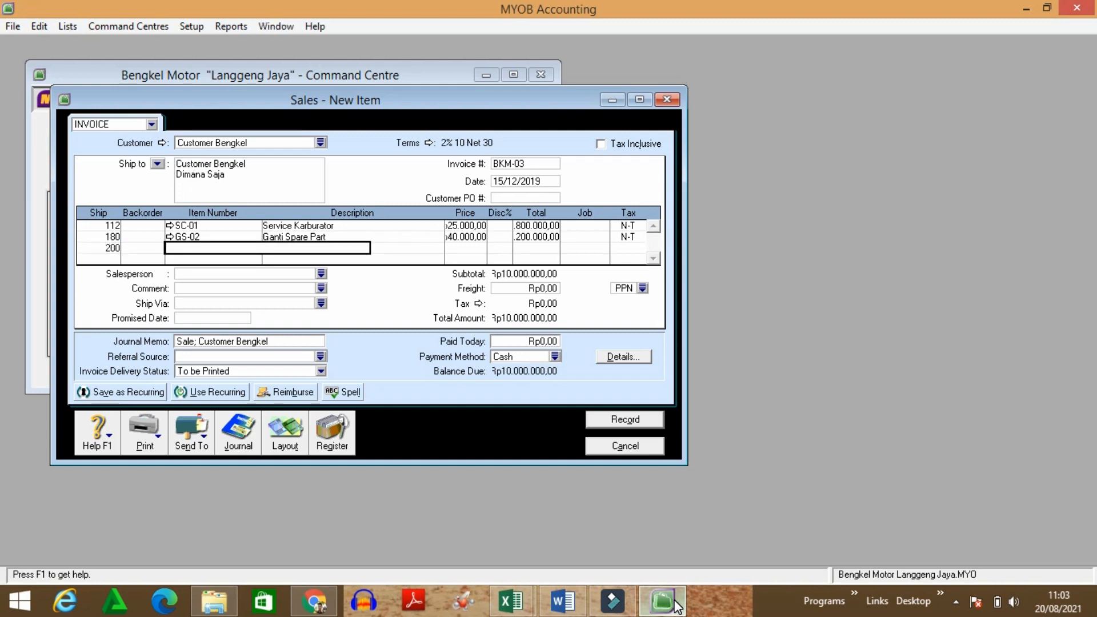
{"action": "key", "text": "Tab"}
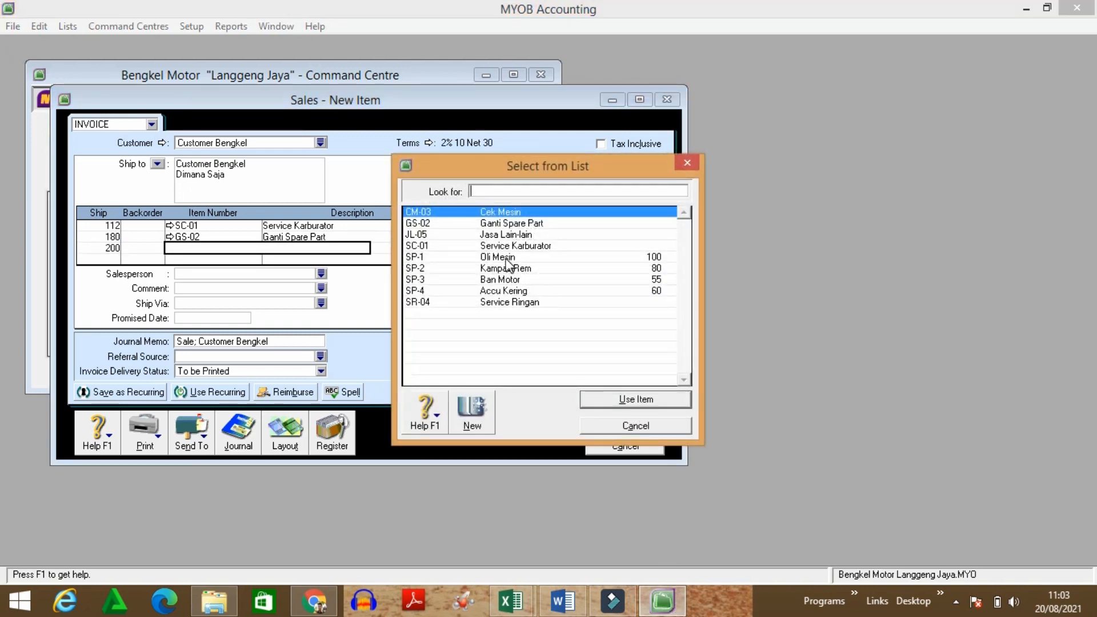
{"action": "left_click", "coordinate": [624, 400]}
Step: Change the tax code on the CM-03 line to N-T Not Reportable
{"action": "key", "text": "Tab"}
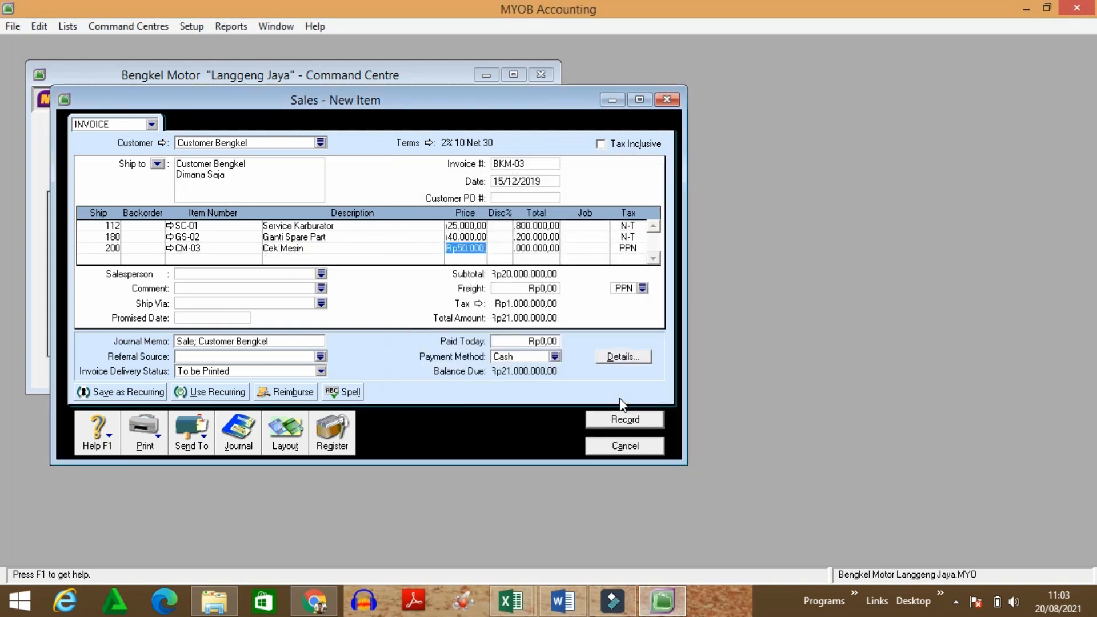
{"action": "key", "text": "Tab"}
{"action": "key", "text": "Tab"}
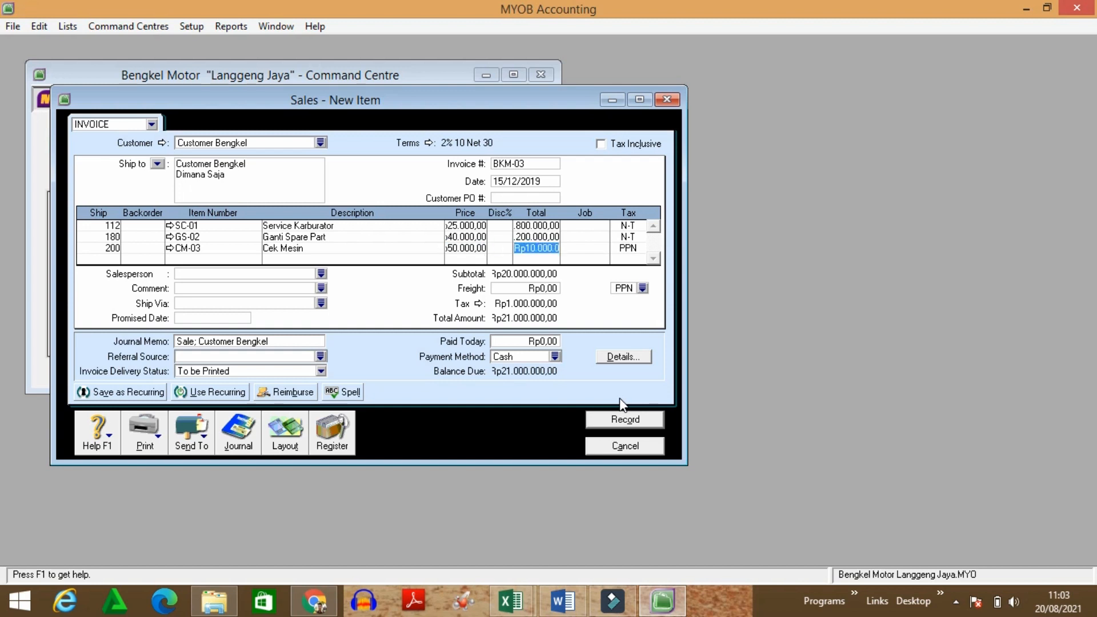
{"action": "key", "text": "Tab"}
{"action": "key", "text": "Tab"}
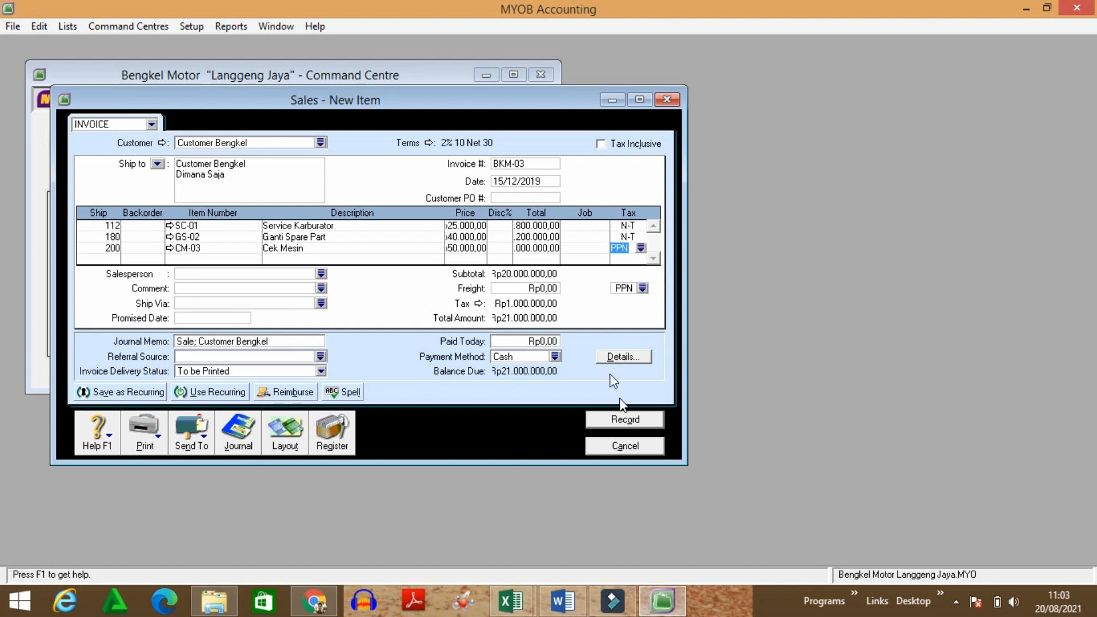
{"action": "left_click", "coordinate": [641, 249]}
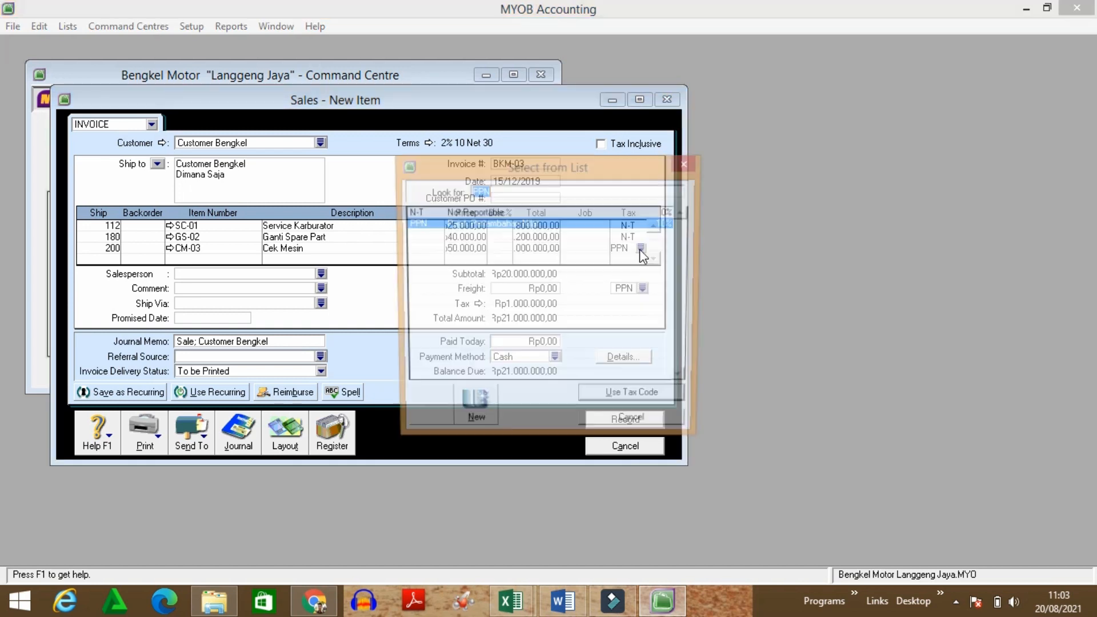
{"action": "left_click", "coordinate": [513, 213]}
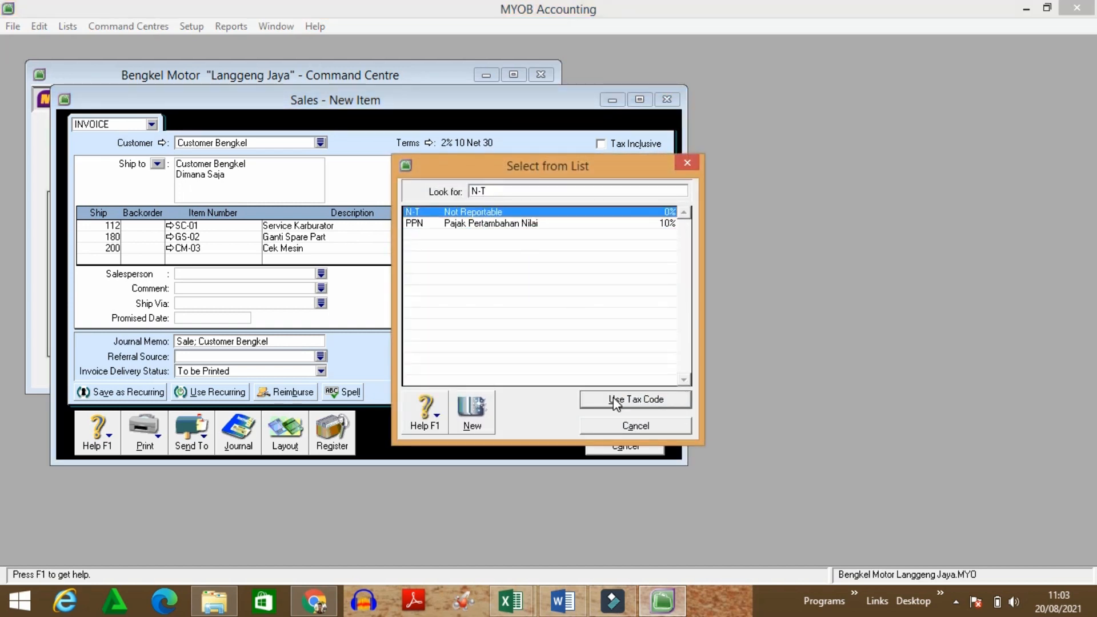
{"action": "left_click", "coordinate": [613, 399]}
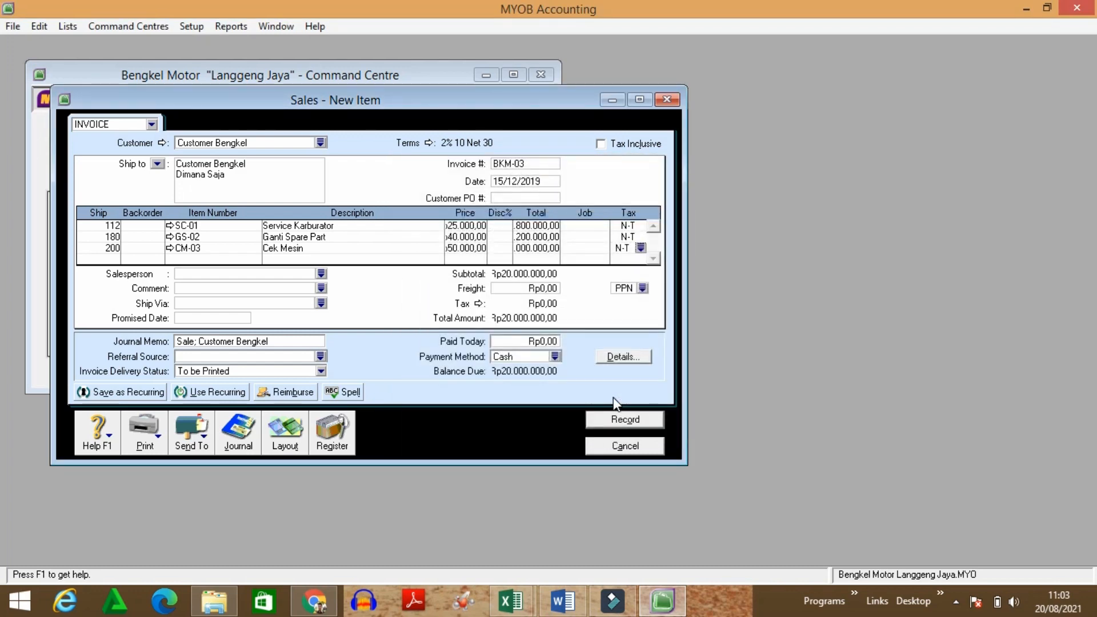
Step: Enter Rp9.000.000 as the amount paid today on the invoice, following transaction 8 in the Word document
{"action": "left_click", "coordinate": [563, 599]}
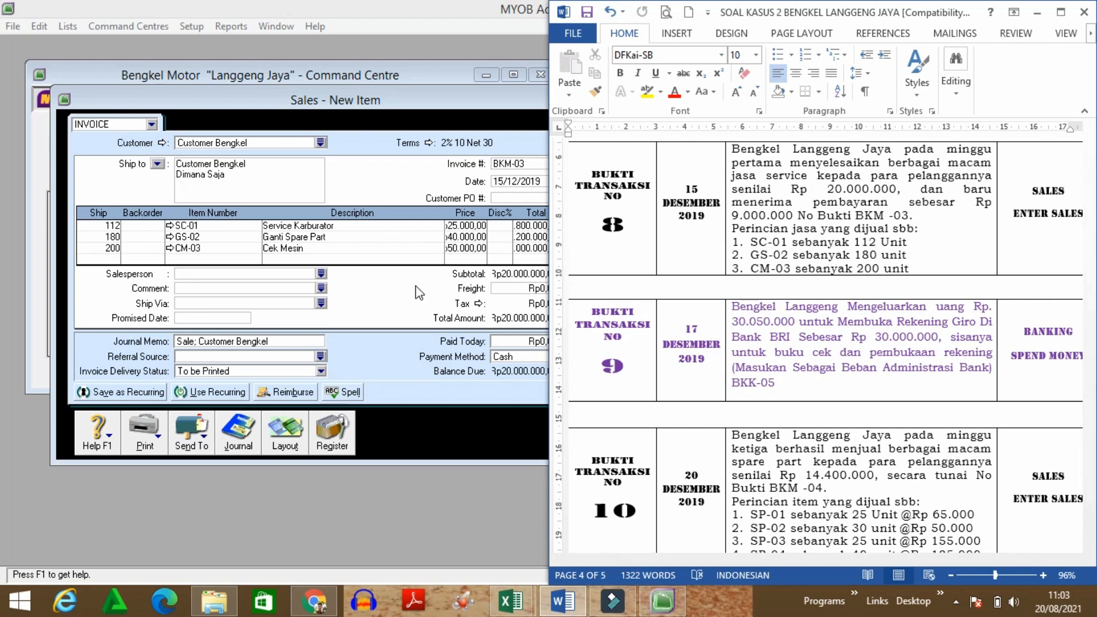
{"action": "left_click", "coordinate": [495, 293]}
{"action": "key", "text": "alt+Tab"}
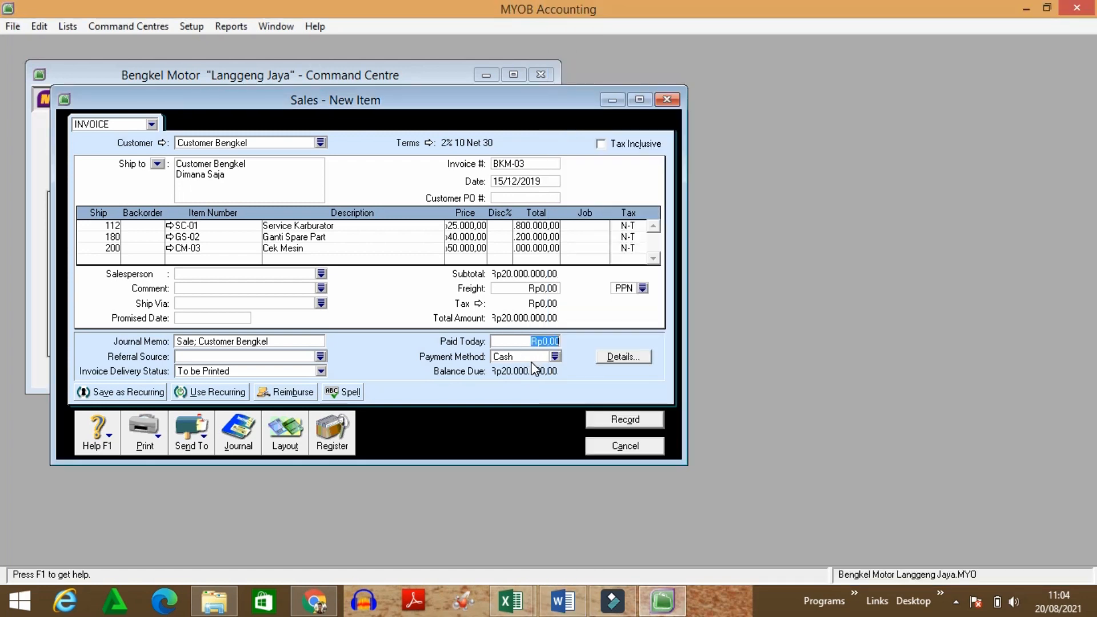
{"action": "left_click", "coordinate": [536, 367]}
{"action": "type", "text": "9000000"}
{"action": "key", "text": "Tab"}
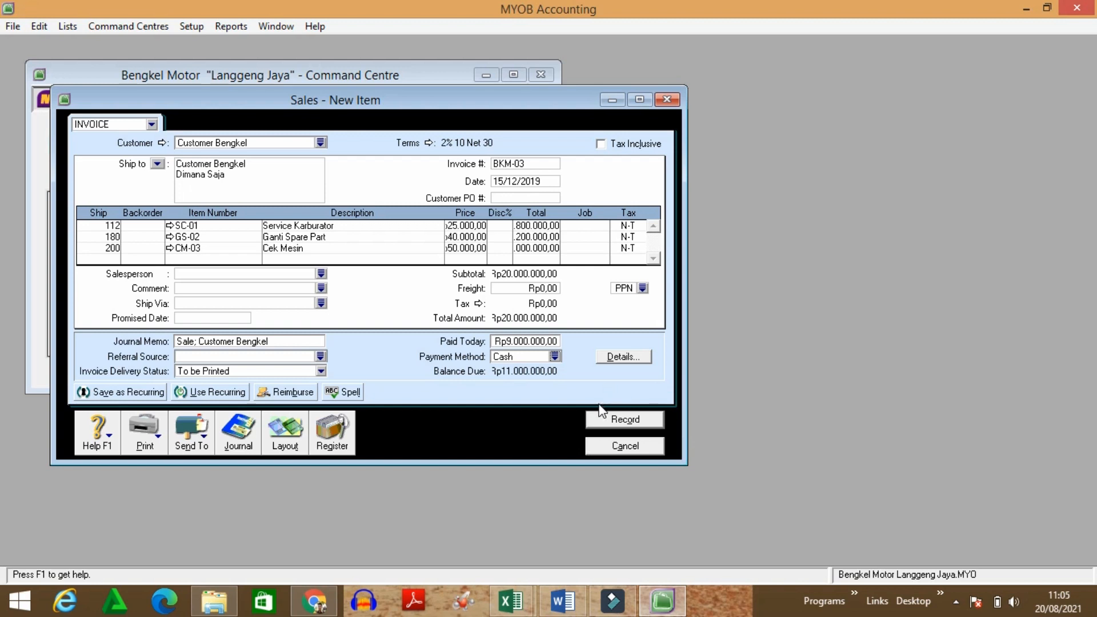
Step: Review the journal recap of invoice BKM-03 and record the invoice, dismissing the spelling checks of the item descriptions
{"action": "key", "text": "ctrl+r"}
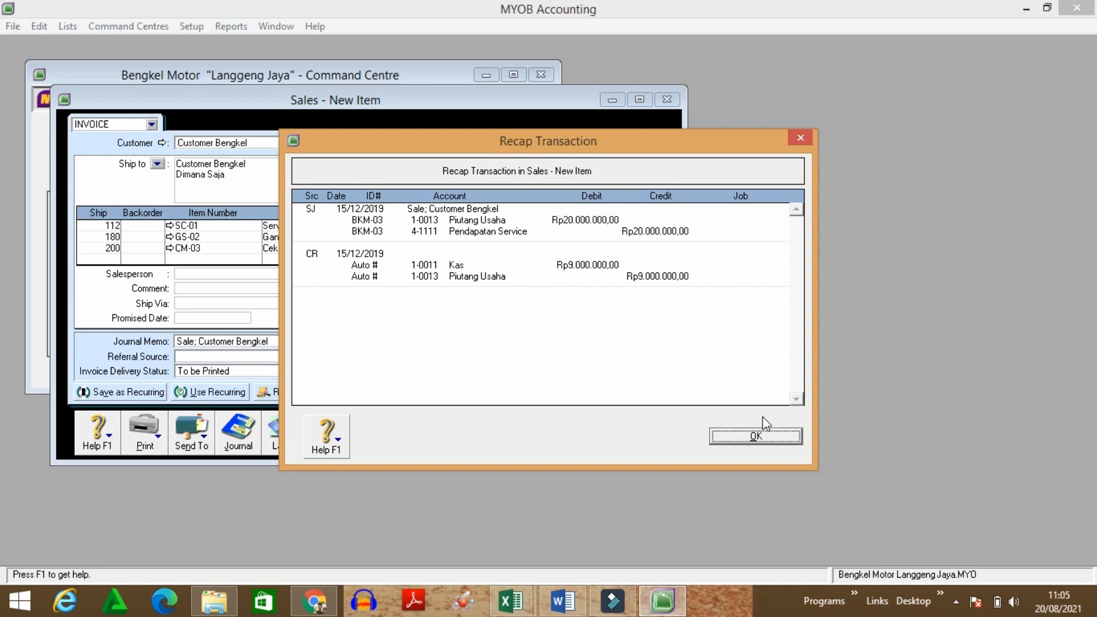
{"action": "left_click", "coordinate": [755, 436]}
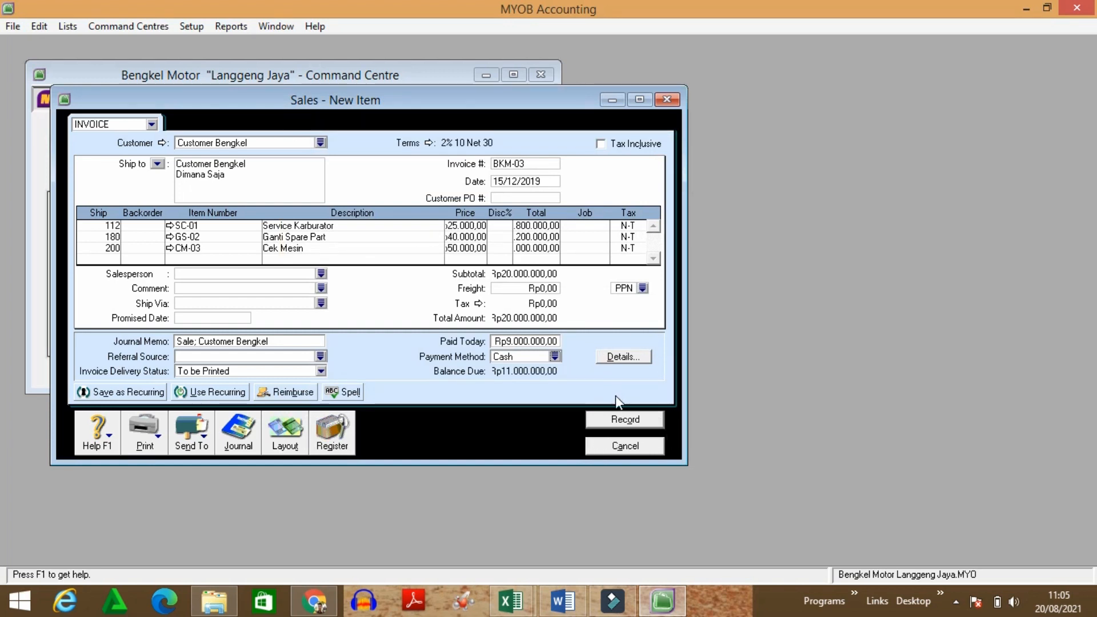
{"action": "left_click", "coordinate": [634, 421]}
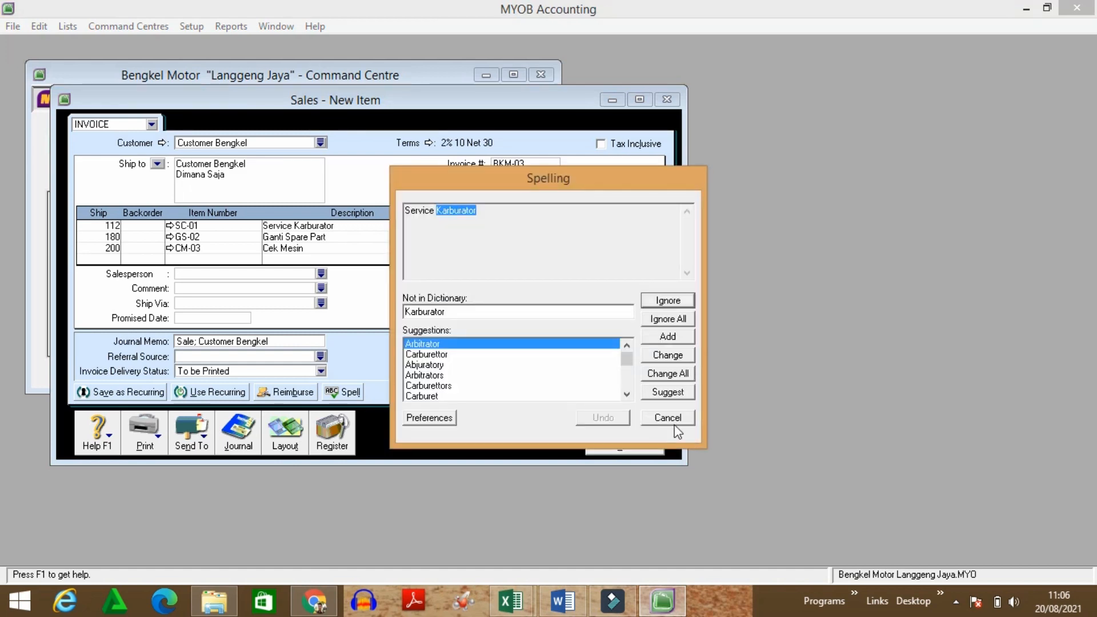
{"action": "left_click", "coordinate": [680, 426]}
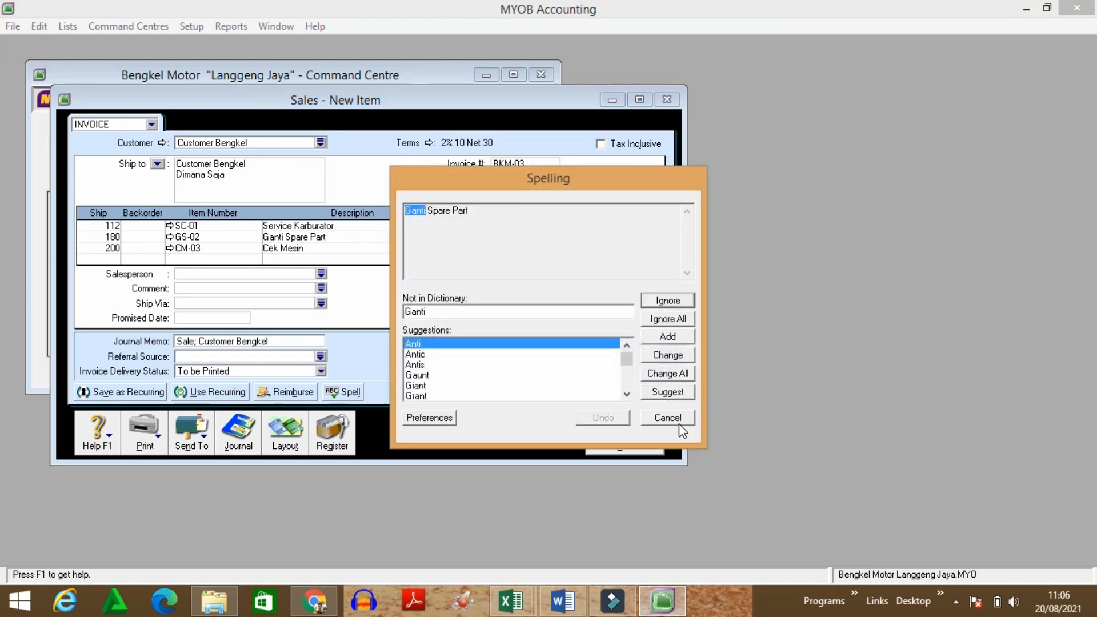
{"action": "left_click", "coordinate": [679, 419]}
{"action": "left_click", "coordinate": [680, 419]}
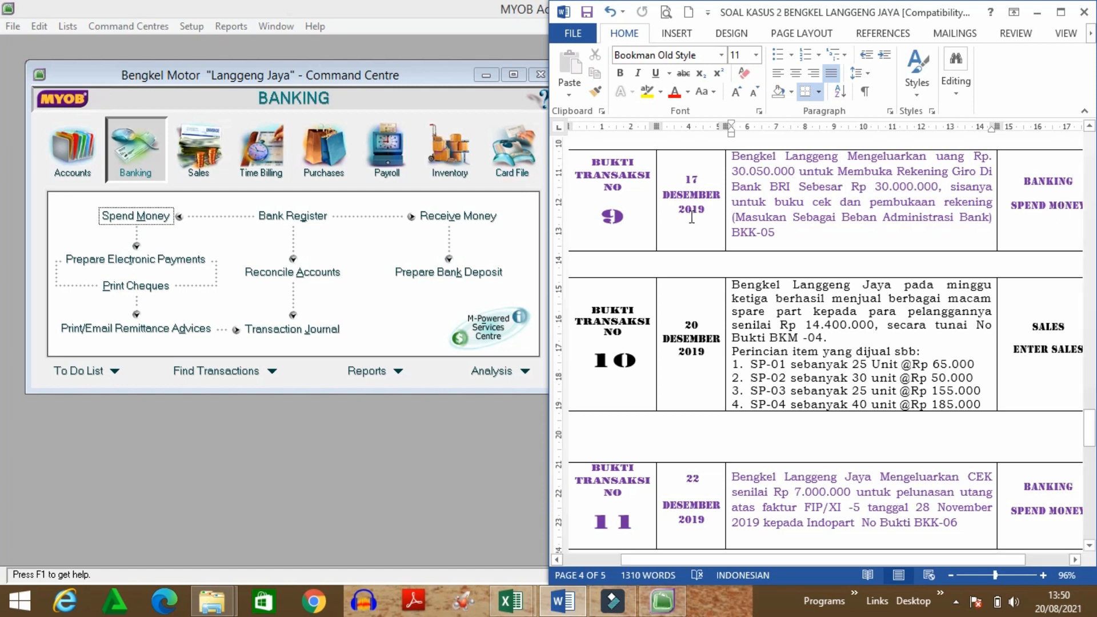
Step: Start a Spend Money entry for transaction 9 and set account 1-0011 Kas as the account to pay from
{"action": "left_click", "coordinate": [127, 153]}
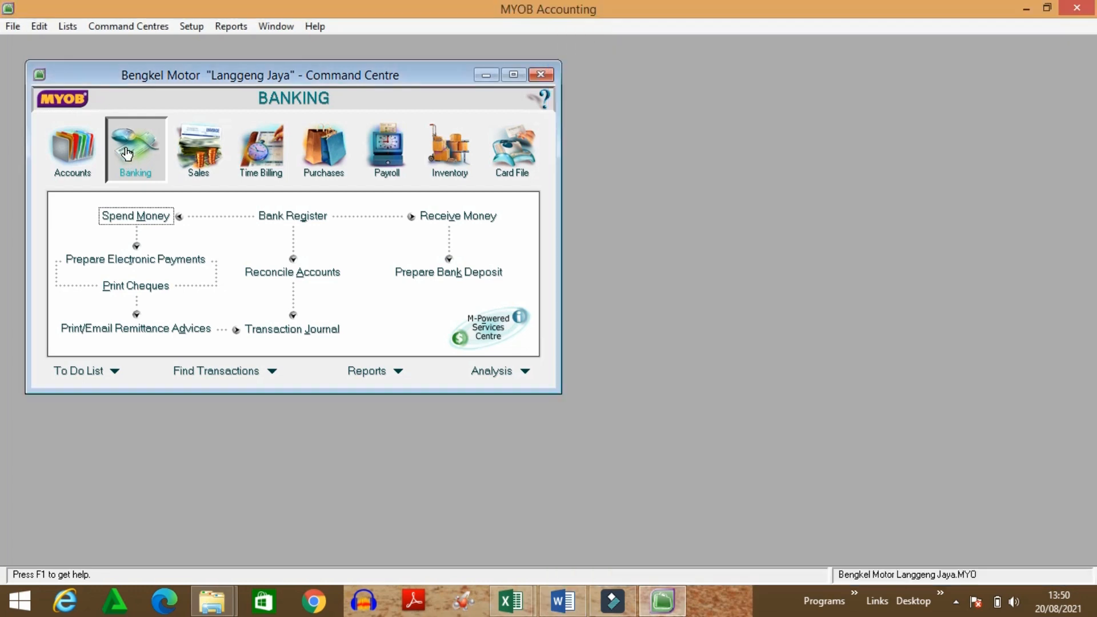
{"action": "left_click", "coordinate": [148, 221]}
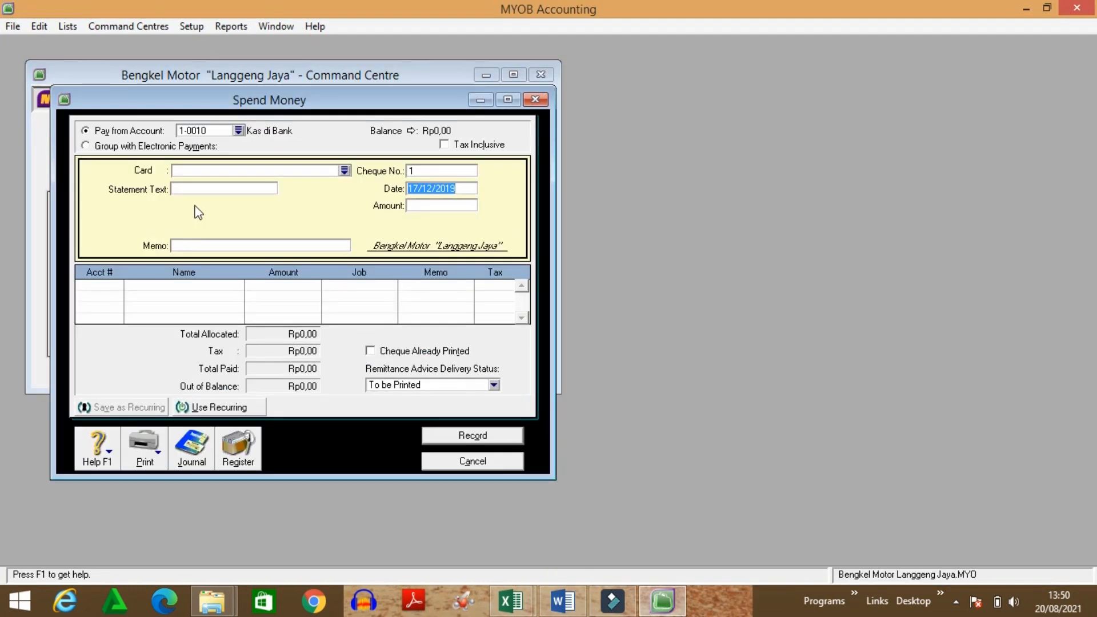
{"action": "left_click", "coordinate": [238, 131]}
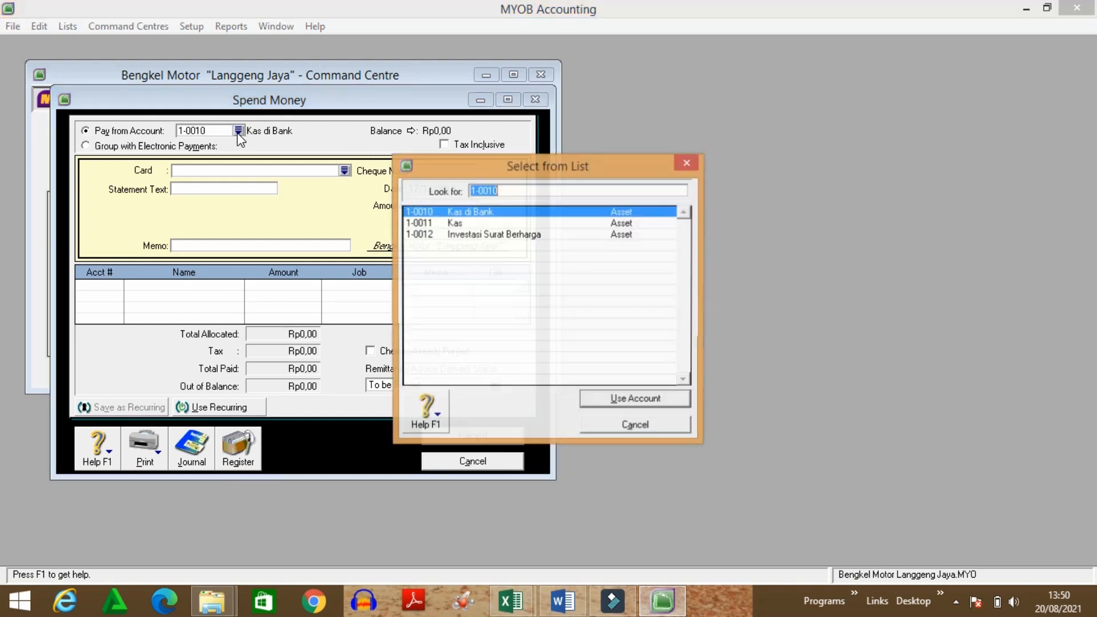
{"action": "left_click", "coordinate": [417, 223]}
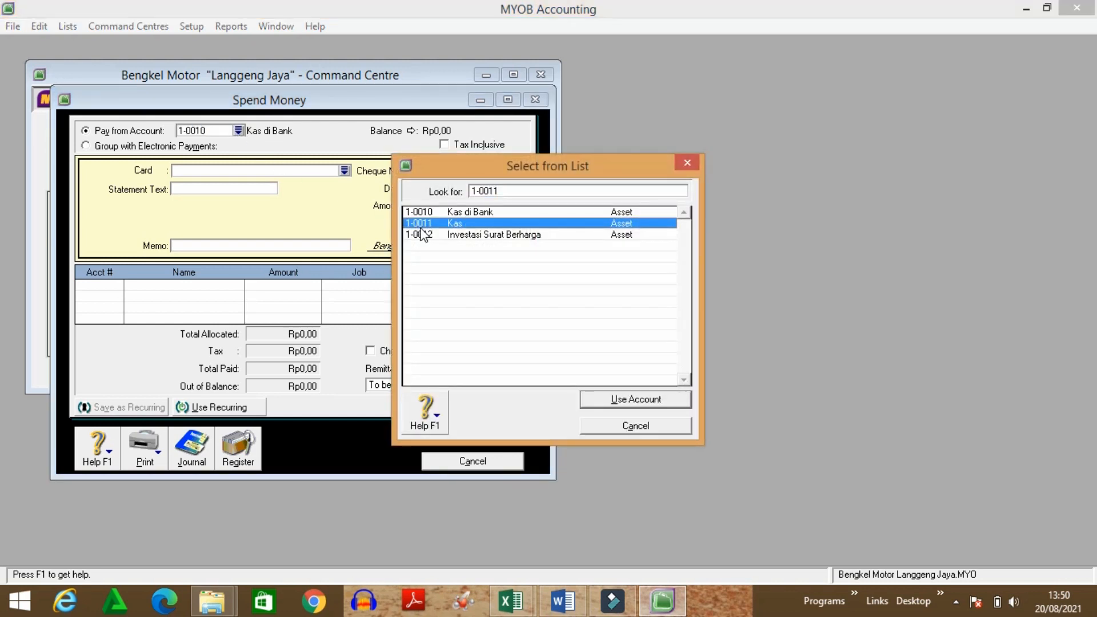
{"action": "left_click", "coordinate": [623, 400]}
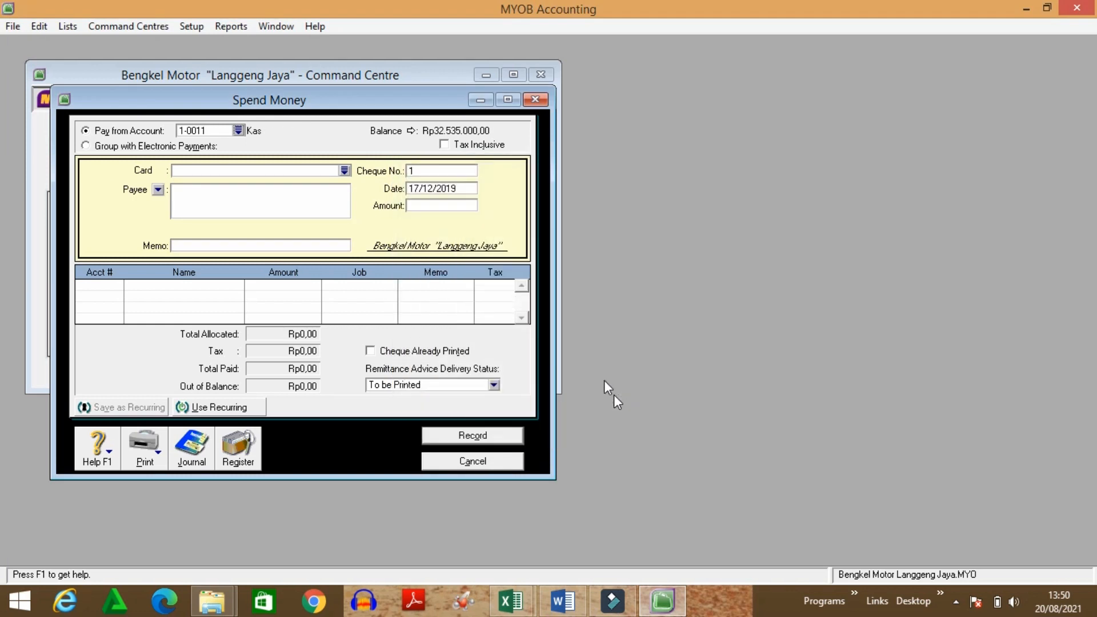
Step: Fill in the payment's cheque number BKK-05, amount Rp30.050.000 and memo "Pembuatan rekening Giro BRI"
{"action": "left_click", "coordinate": [439, 171]}
{"action": "type", "text": "BKK-05"}
{"action": "left_click", "coordinate": [434, 207]}
{"action": "type", "text": "30"}
{"action": "type", "text": "050000"}
{"action": "key", "text": "Tab"}
{"action": "left_click", "coordinate": [213, 246]}
{"action": "type", "text": "Pembuatan rekening Giro BRI"}
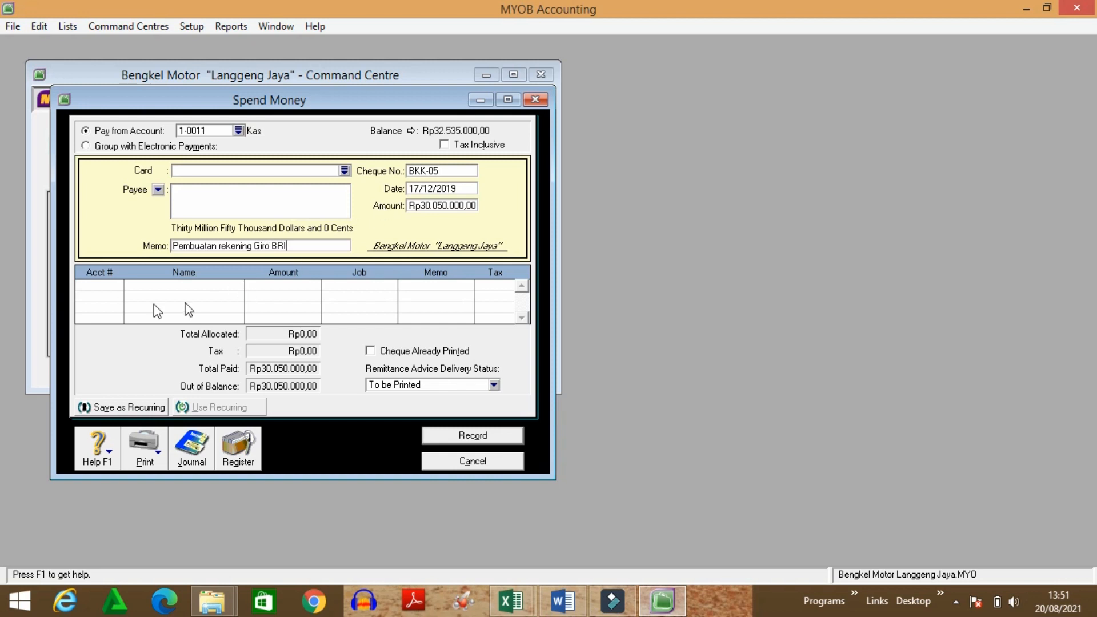
Step: Allocate the payment as Rp30.000.000 to account 1-0010 Kas di Bank and Rp50.000 to 9-1111 Beban Administrasi Bank
{"action": "left_click", "coordinate": [137, 284]}
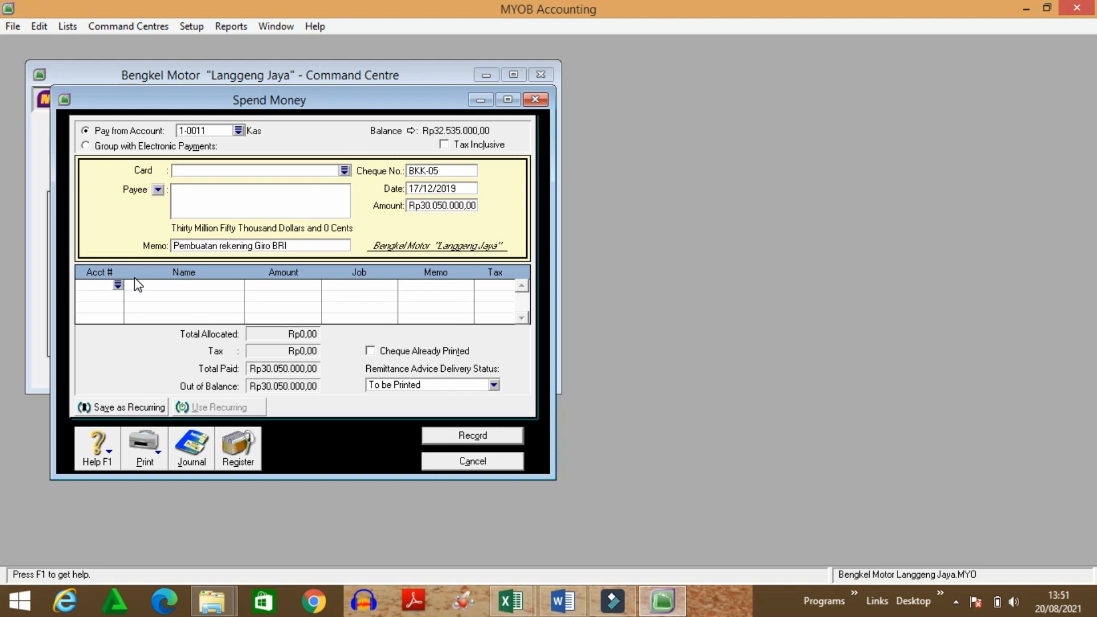
{"action": "type", "text": "6-"}
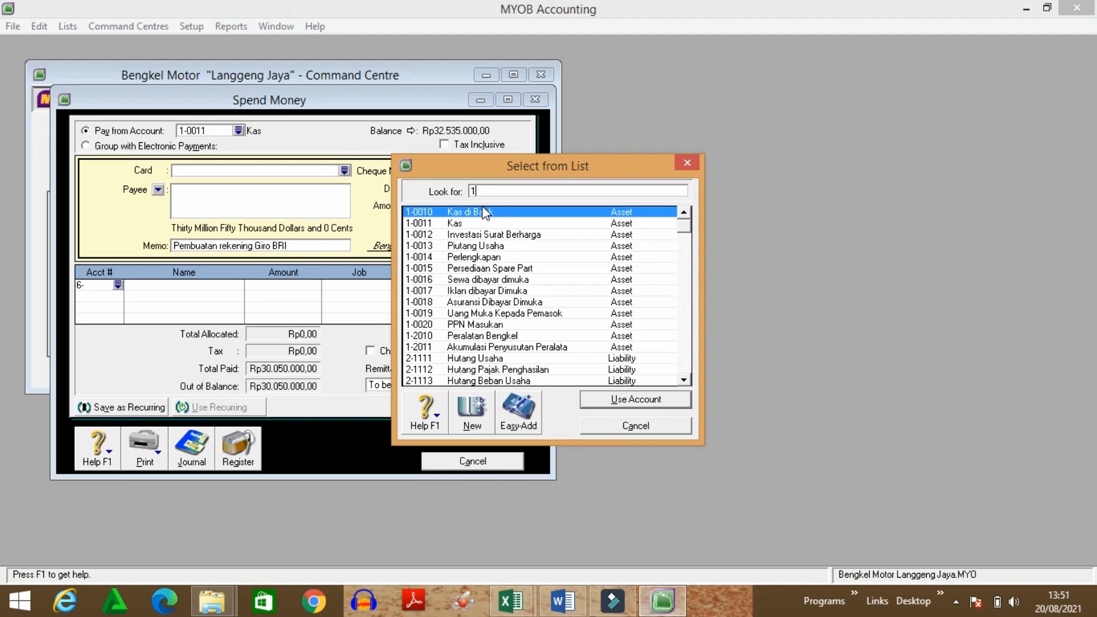
{"action": "left_click", "coordinate": [601, 399]}
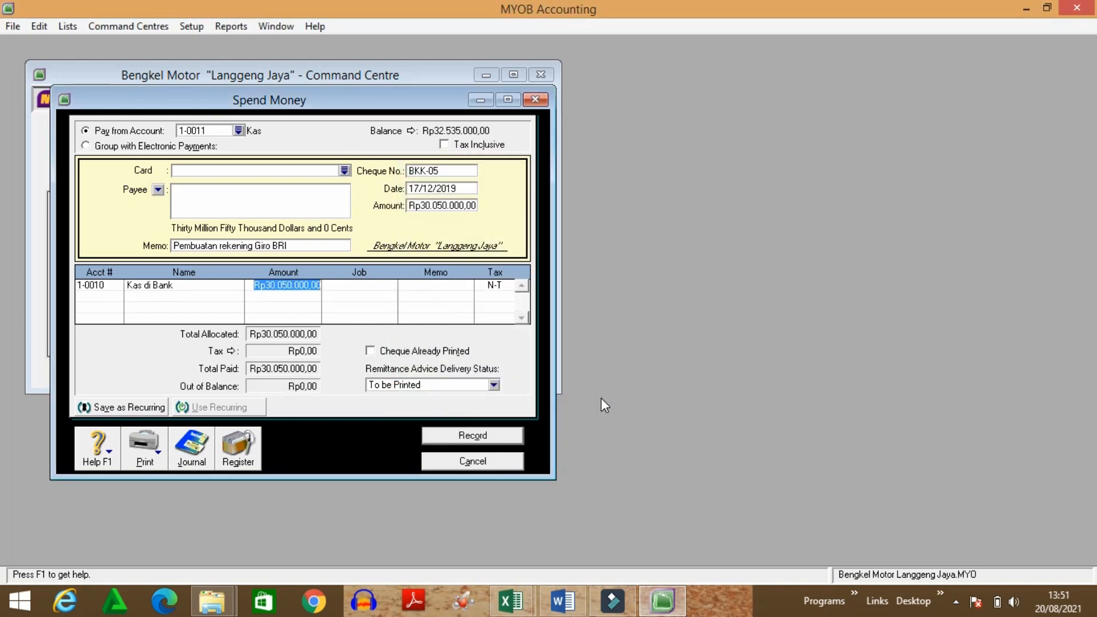
{"action": "type", "text": "30.000.000"}
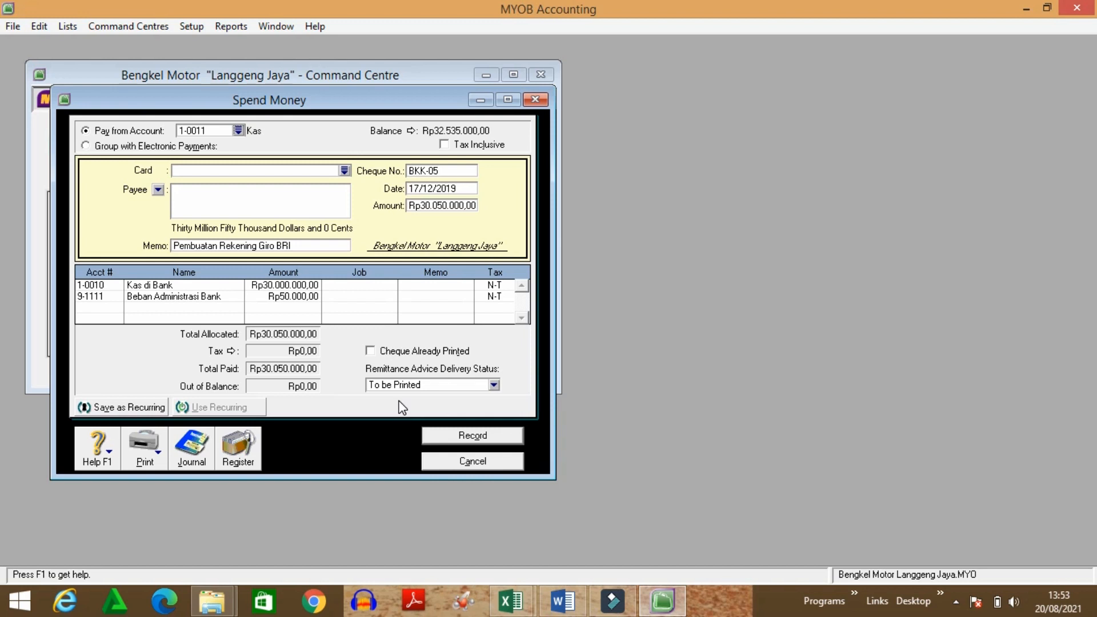
Step: Review the journal recap of payment BKK-05, record the payment and close the Spend Money entry
{"action": "key", "text": "ctrl+r"}
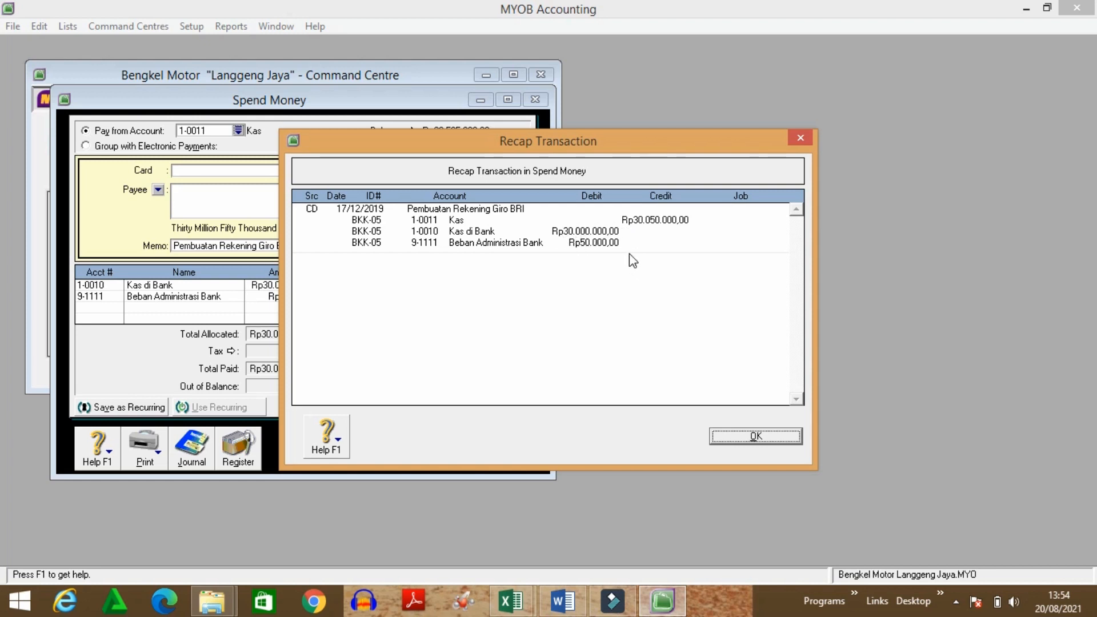
{"action": "left_click", "coordinate": [739, 438]}
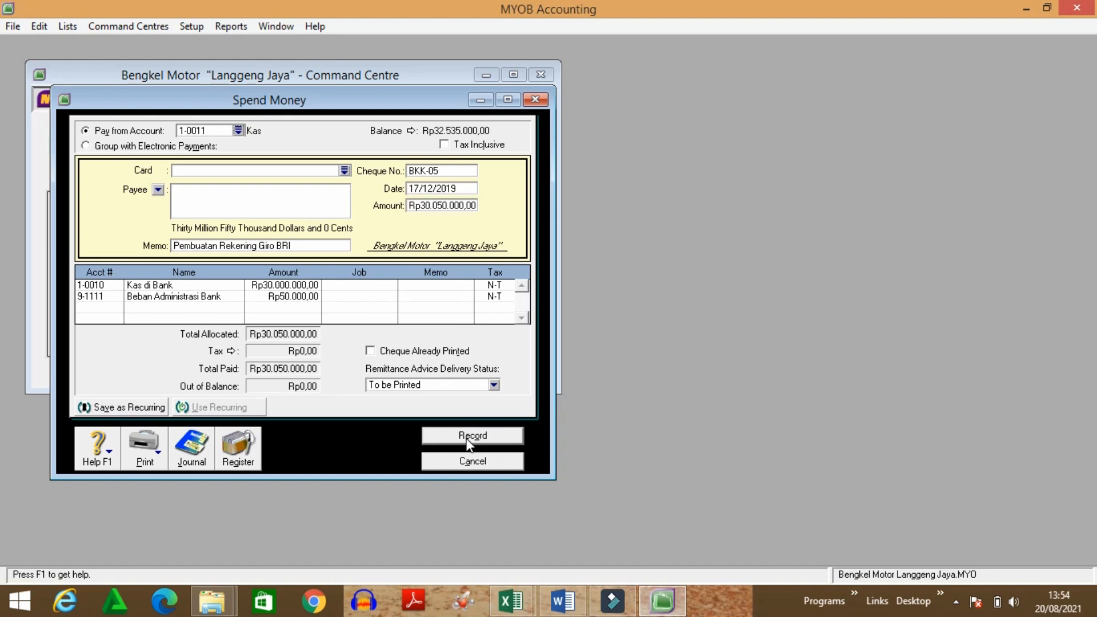
{"action": "left_click", "coordinate": [466, 437]}
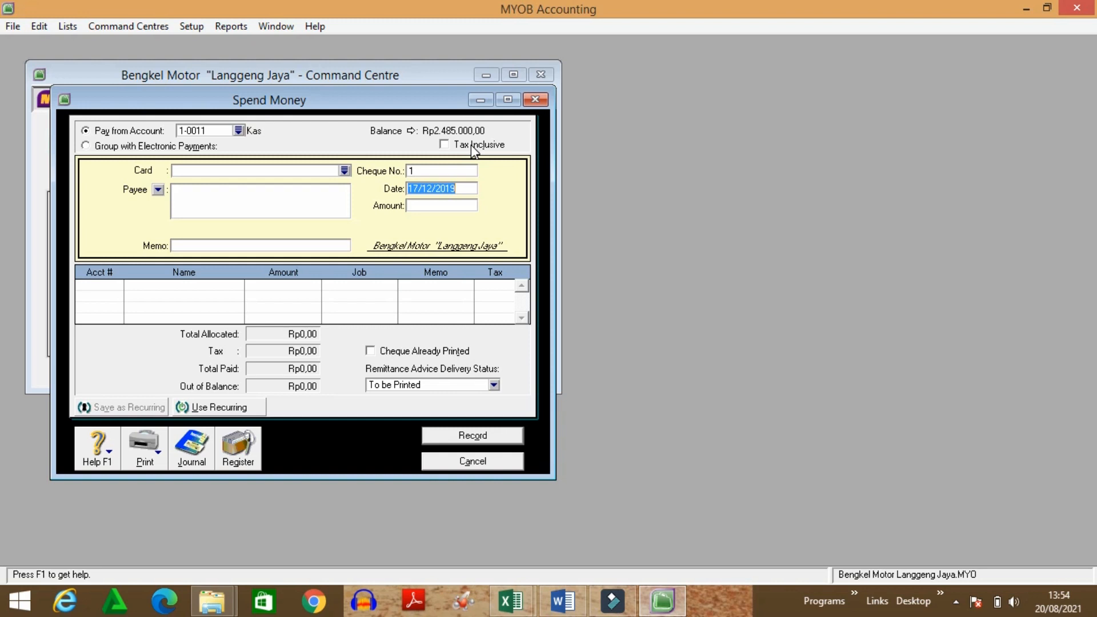
{"action": "left_click", "coordinate": [496, 463]}
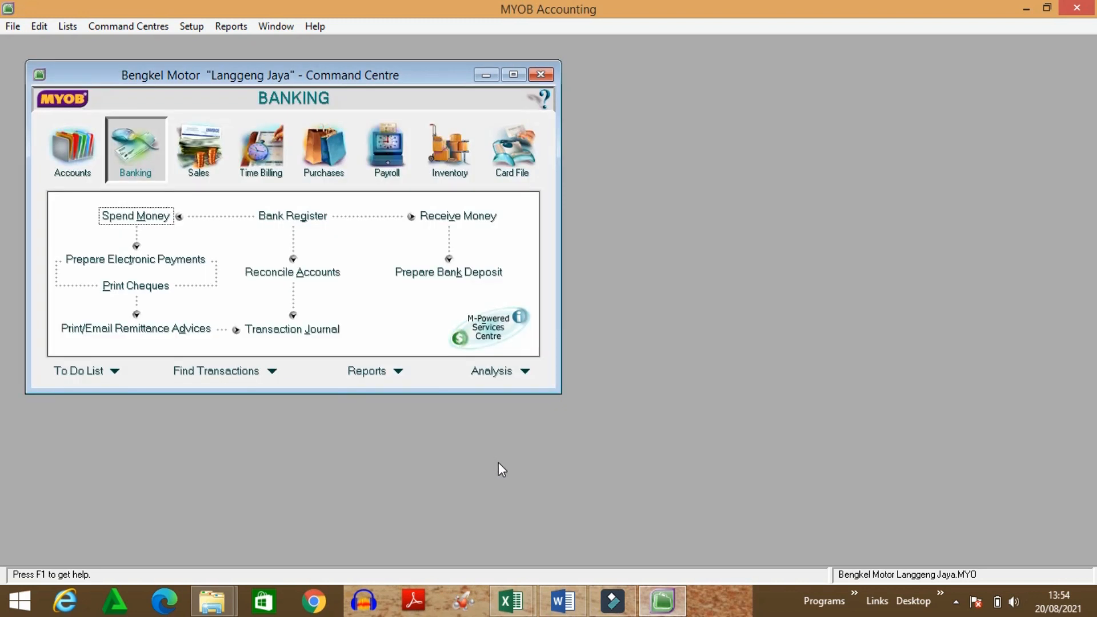
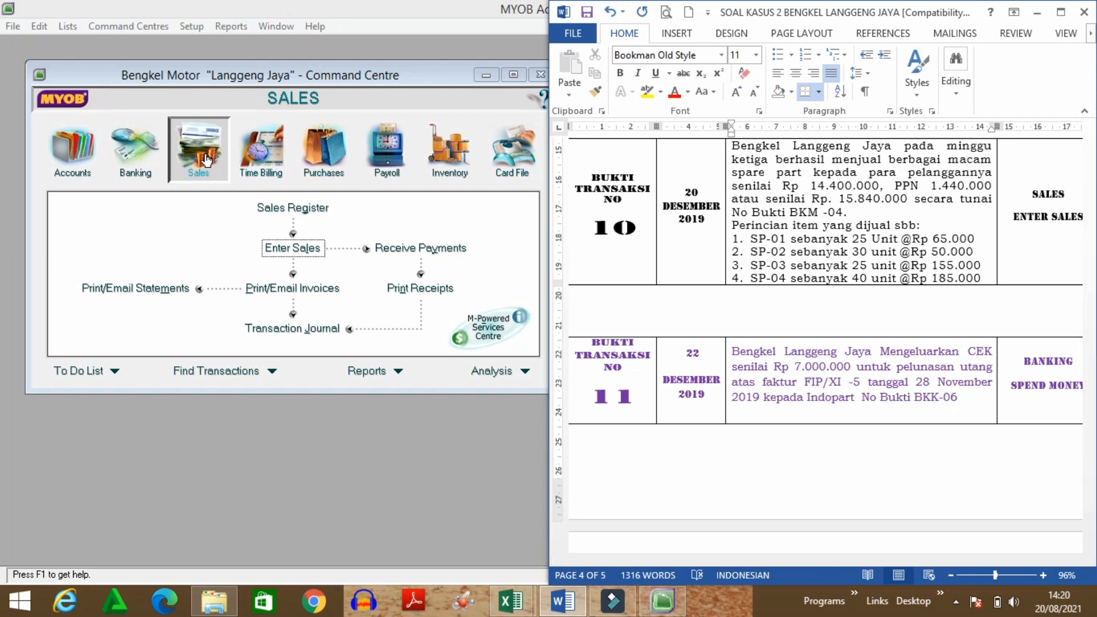
Step: Start a new item sales invoice for Customer Bengkel with invoice number BKM-04 for transaction 10
{"action": "left_click", "coordinate": [295, 250]}
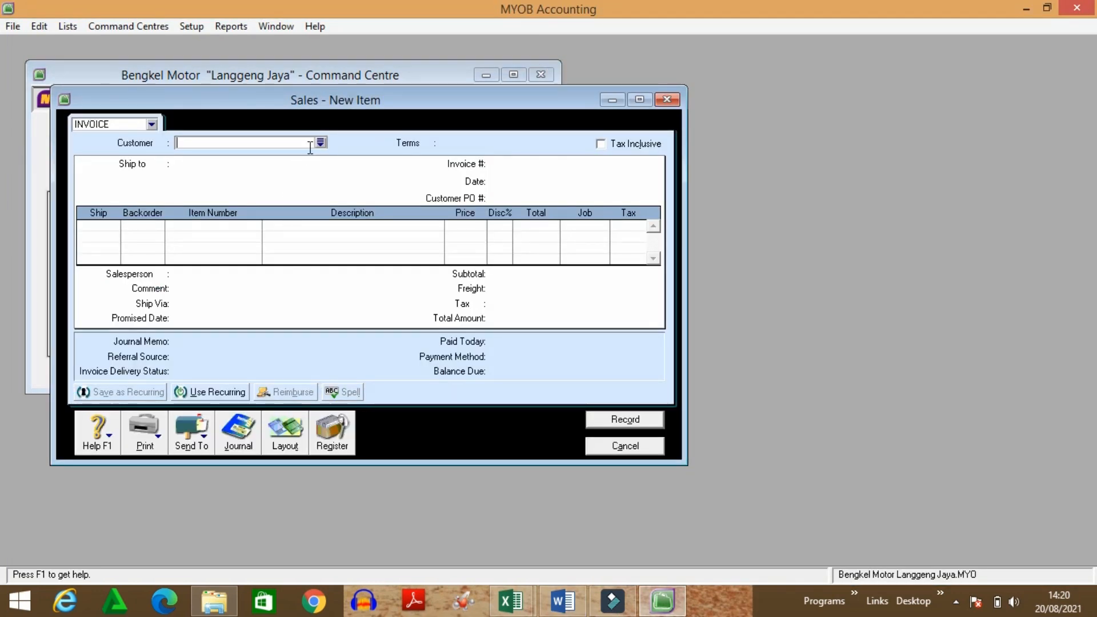
{"action": "left_click", "coordinate": [321, 142]}
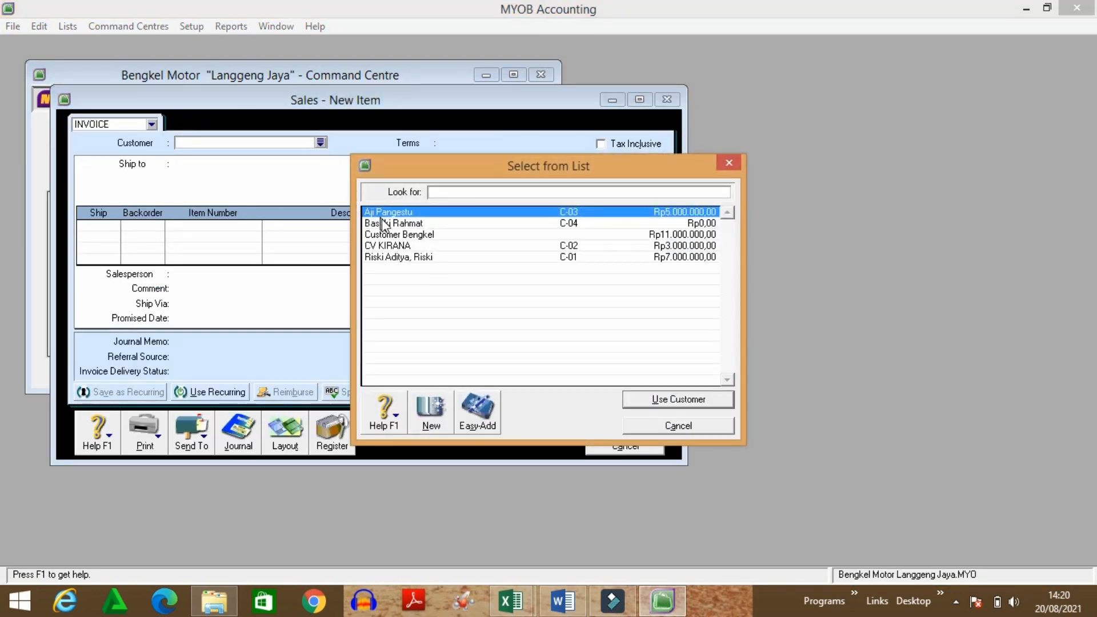
{"action": "left_click", "coordinate": [392, 235]}
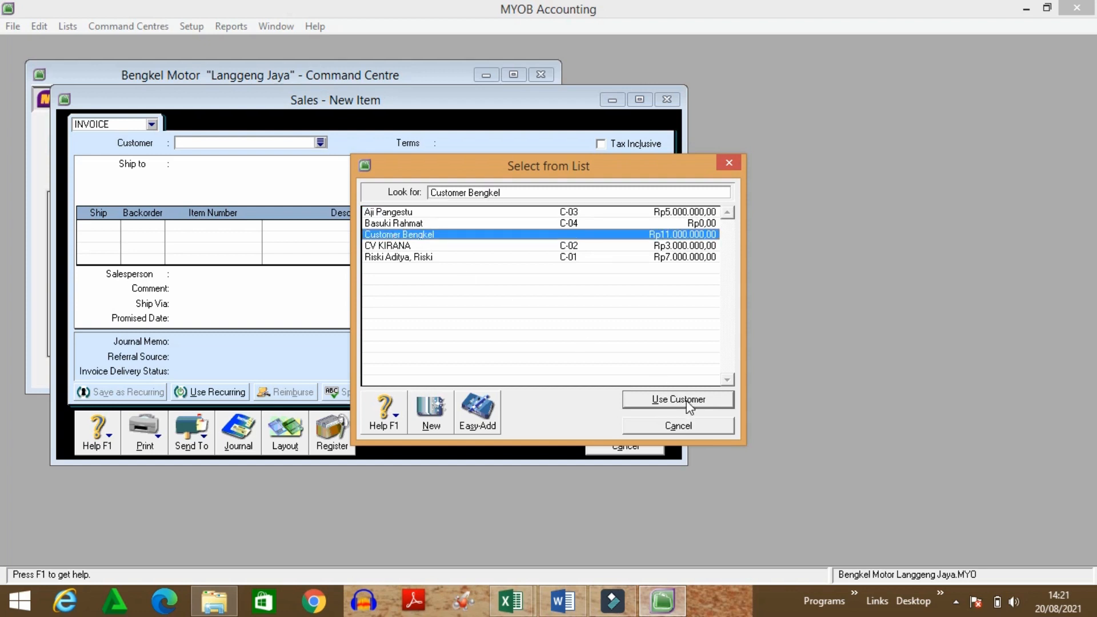
{"action": "left_click", "coordinate": [689, 403]}
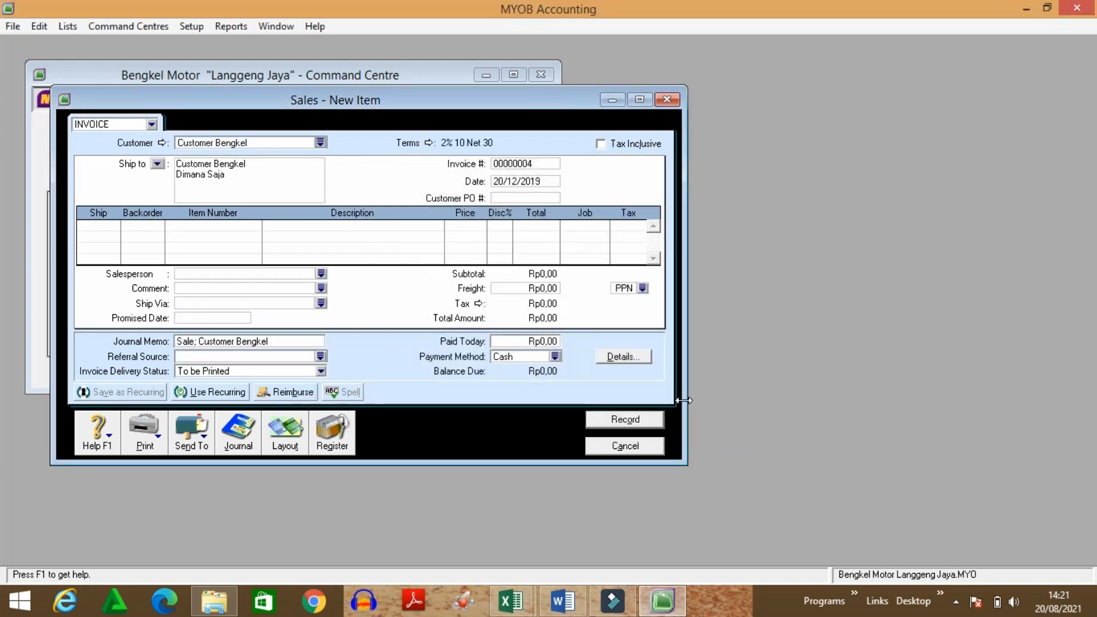
{"action": "left_click", "coordinate": [539, 165]}
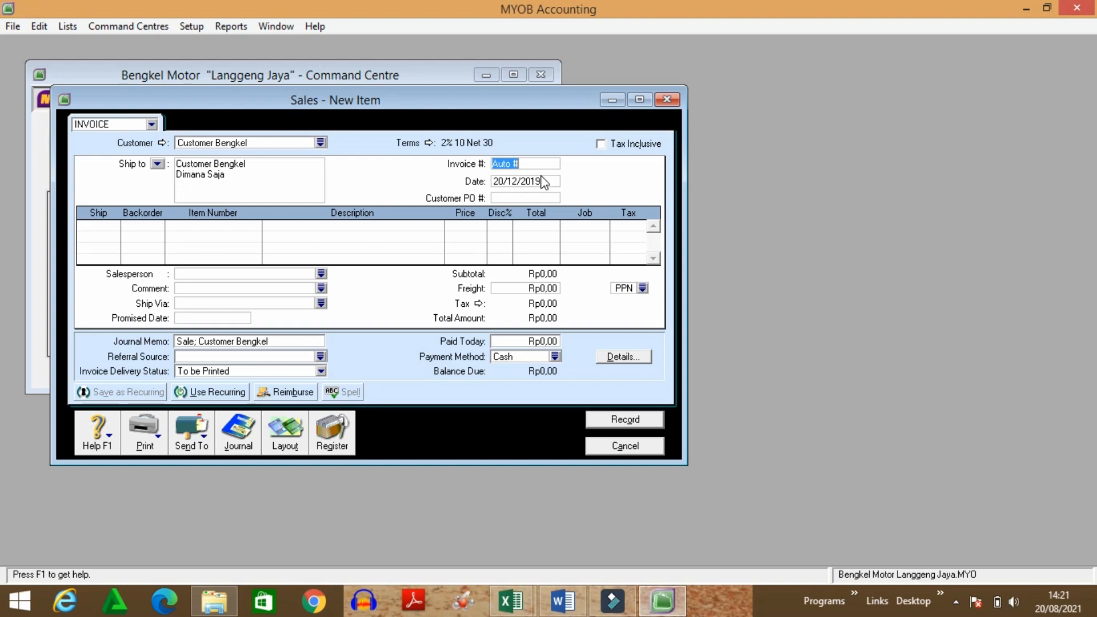
{"action": "type", "text": "BK"}
Step: Enter 25 units of item SP-1 Oli Mesin on the first invoice line, following transaction 10 in the Word document
{"action": "left_click", "coordinate": [113, 227]}
{"action": "left_click", "coordinate": [571, 604]}
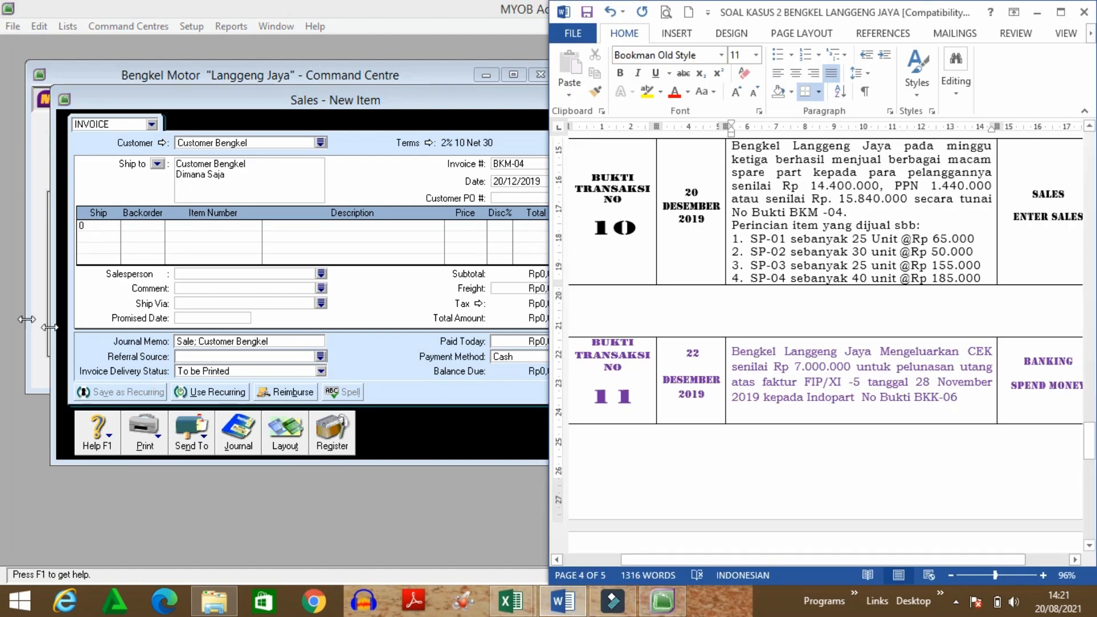
{"action": "left_click", "coordinate": [97, 226]}
{"action": "type", "text": "25"}
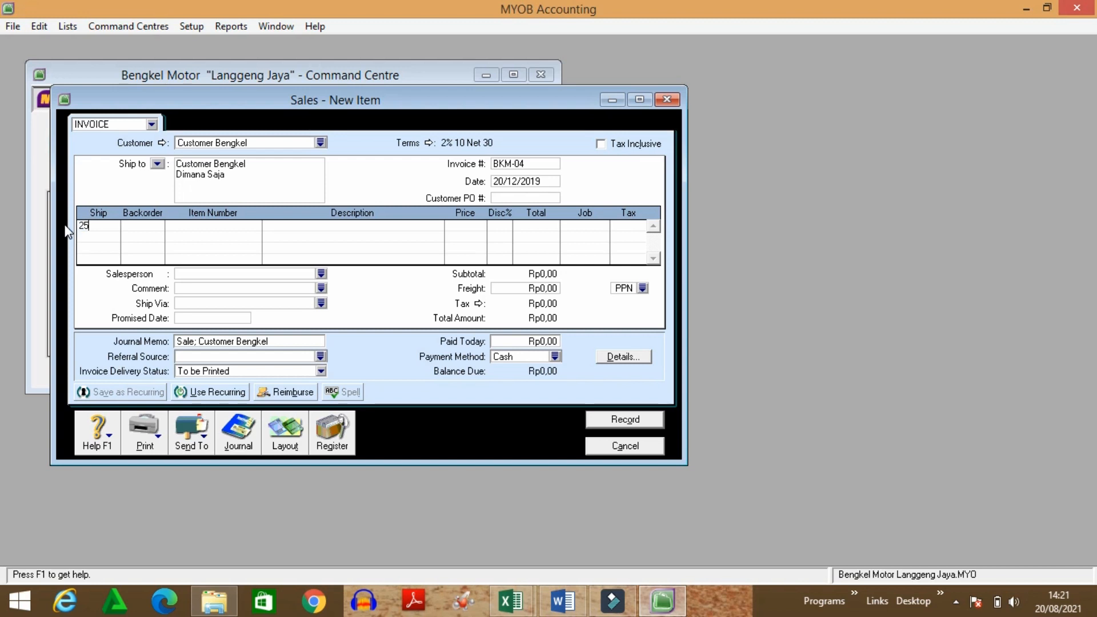
{"action": "key", "text": "Tab"}
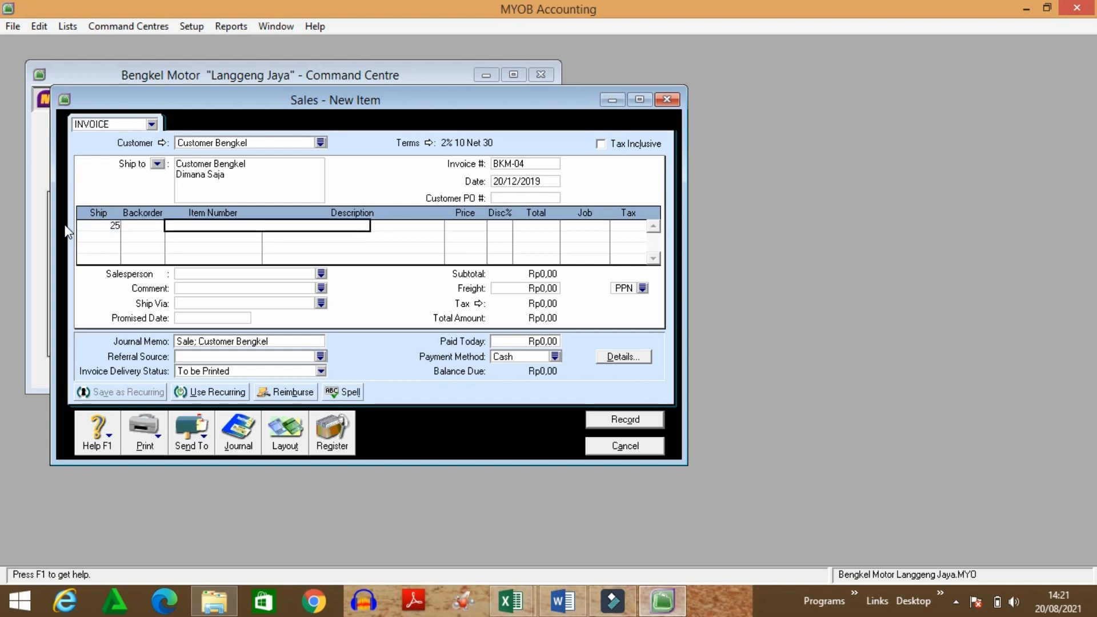
{"action": "key", "text": "Tab"}
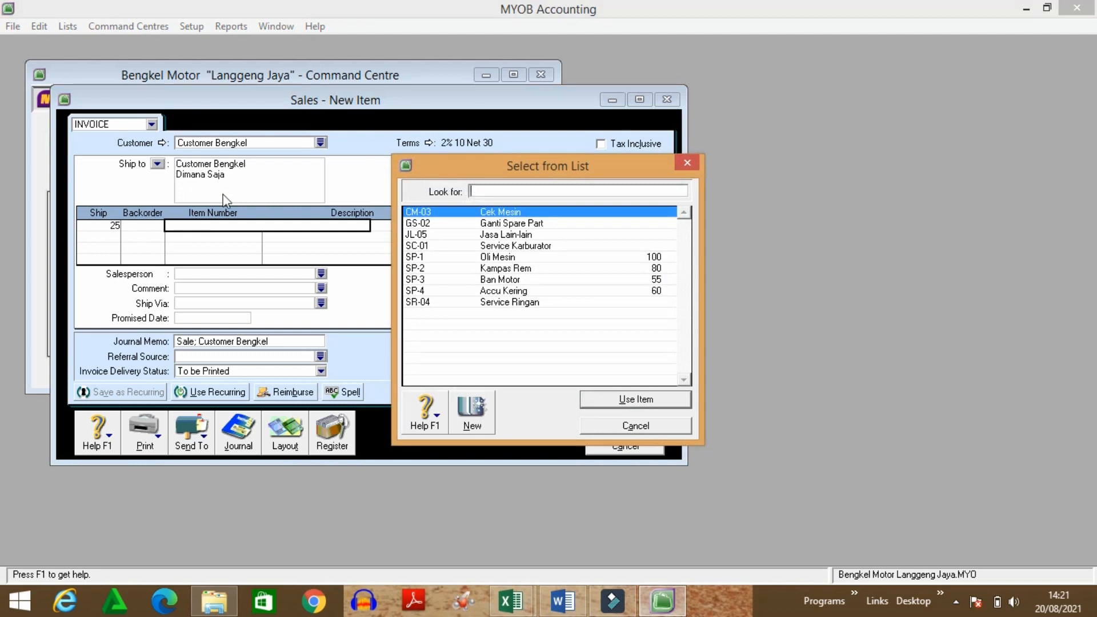
{"action": "type", "text": "SP-1"}
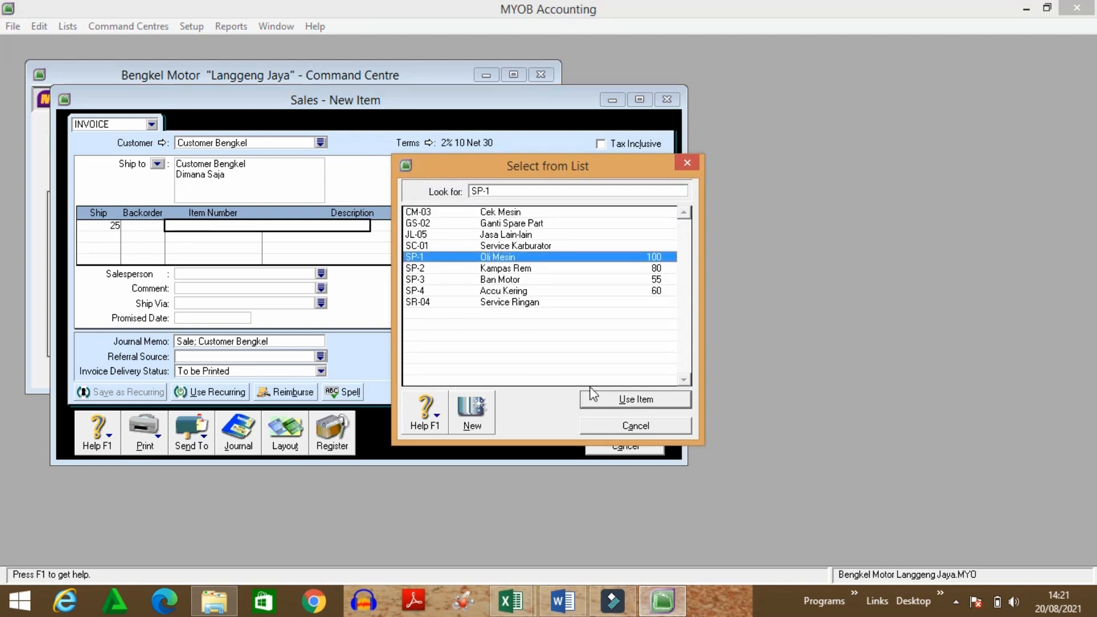
{"action": "left_click", "coordinate": [616, 399]}
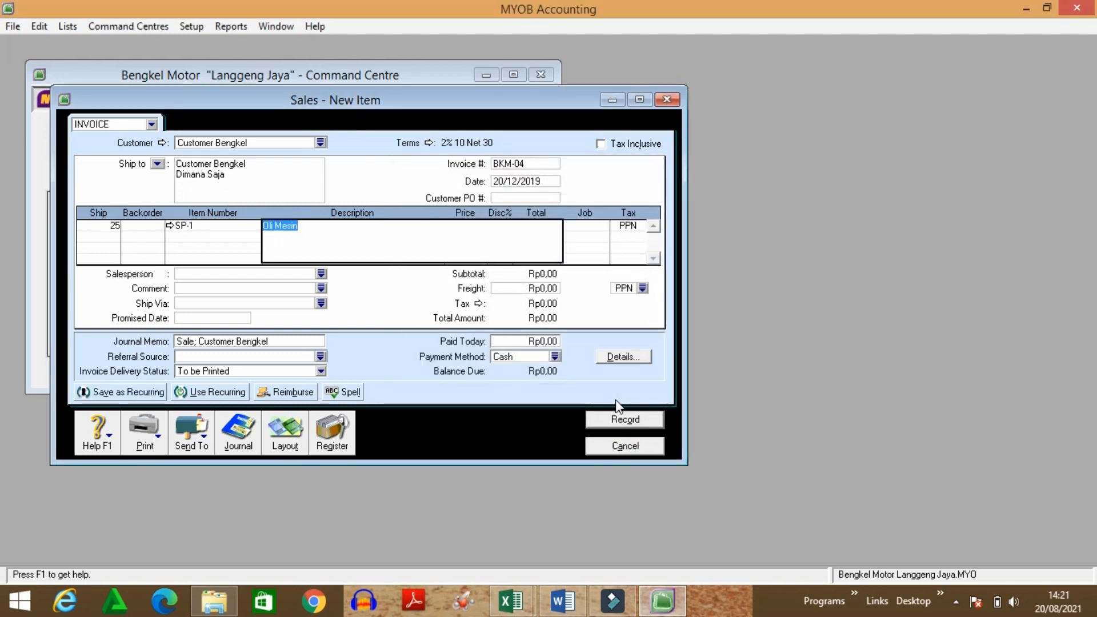
Step: Set the Oli Mesin line's unit price to Rp65.000 and complete the line, keeping the PPN tax code
{"action": "key", "text": "Tab"}
{"action": "type", "text": "6"}
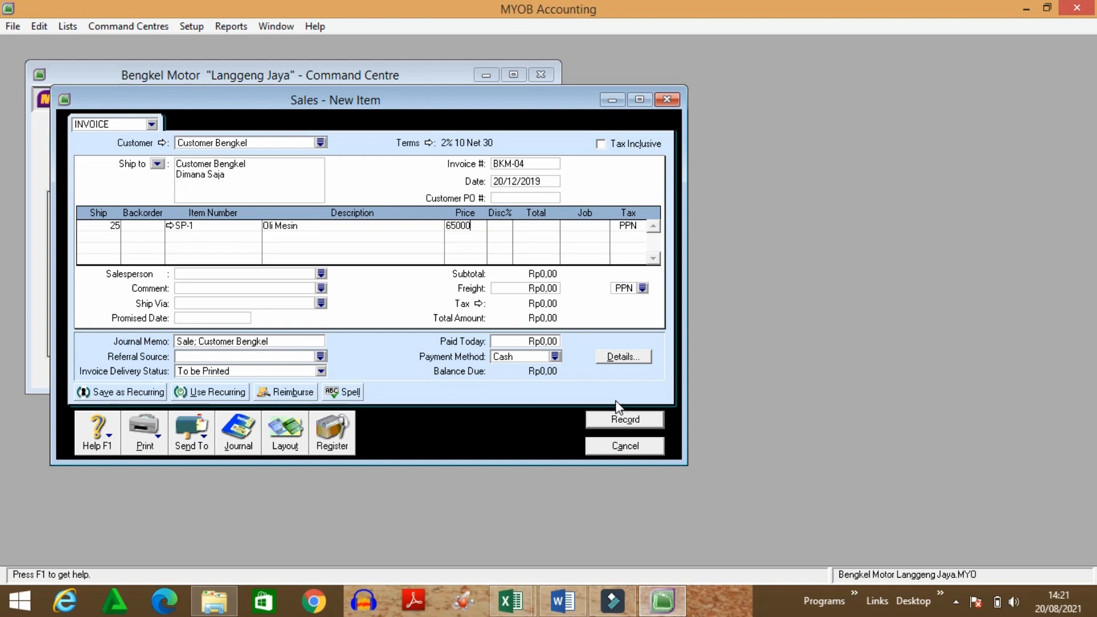
{"action": "key", "text": "Tab"}
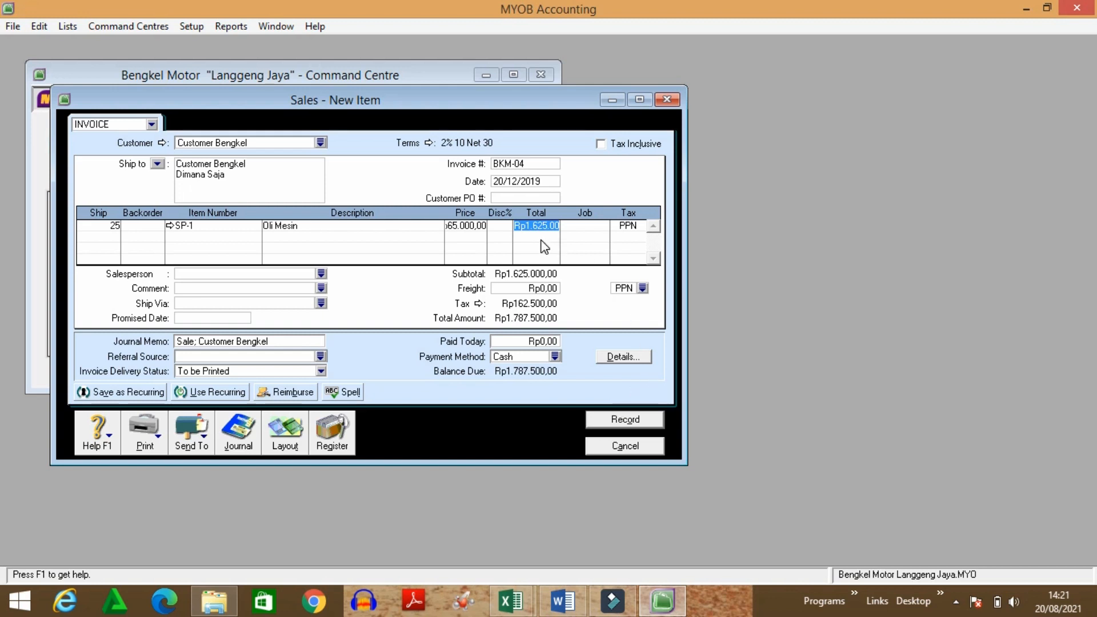
{"action": "key", "text": "Tab"}
{"action": "key", "text": "Tab"}
{"action": "key", "text": "Tab"}
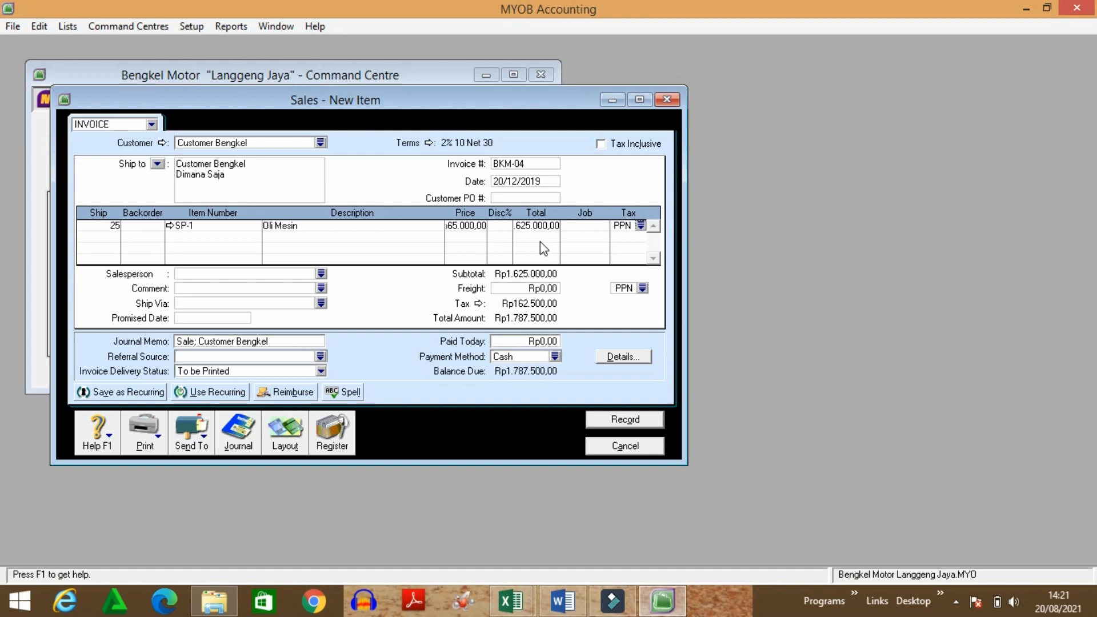
{"action": "key", "text": "Tab"}
Step: Check the Word document and enter 30 units of item SP-2 Kampas Rem on the second invoice line
{"action": "left_click", "coordinate": [577, 605]}
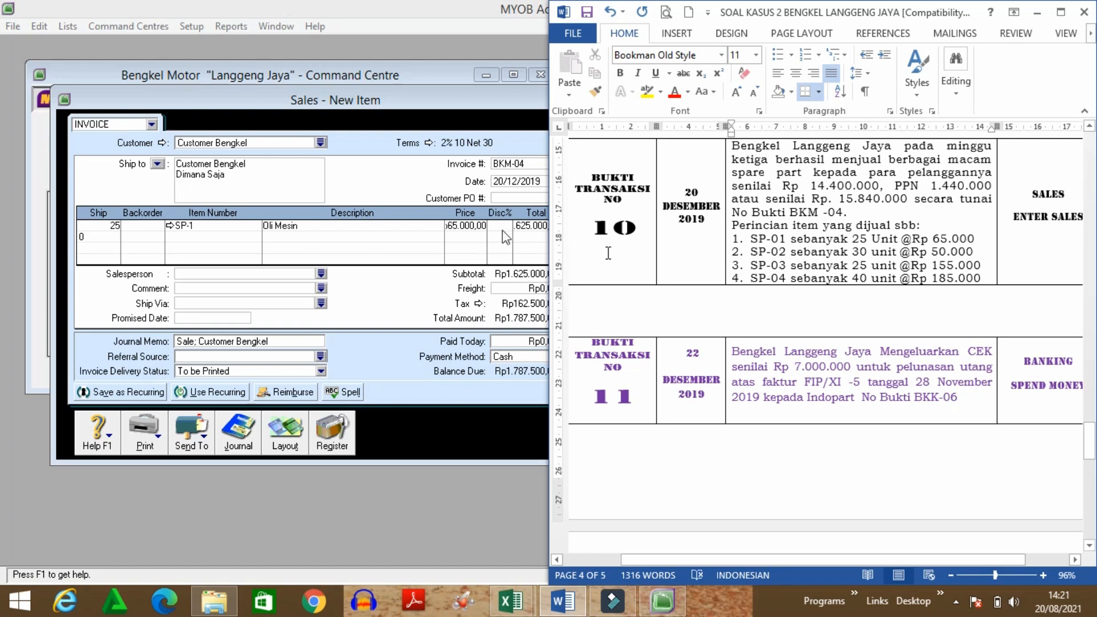
{"action": "left_click", "coordinate": [97, 240]}
{"action": "type", "text": "30"}
{"action": "key", "text": "Tab"}
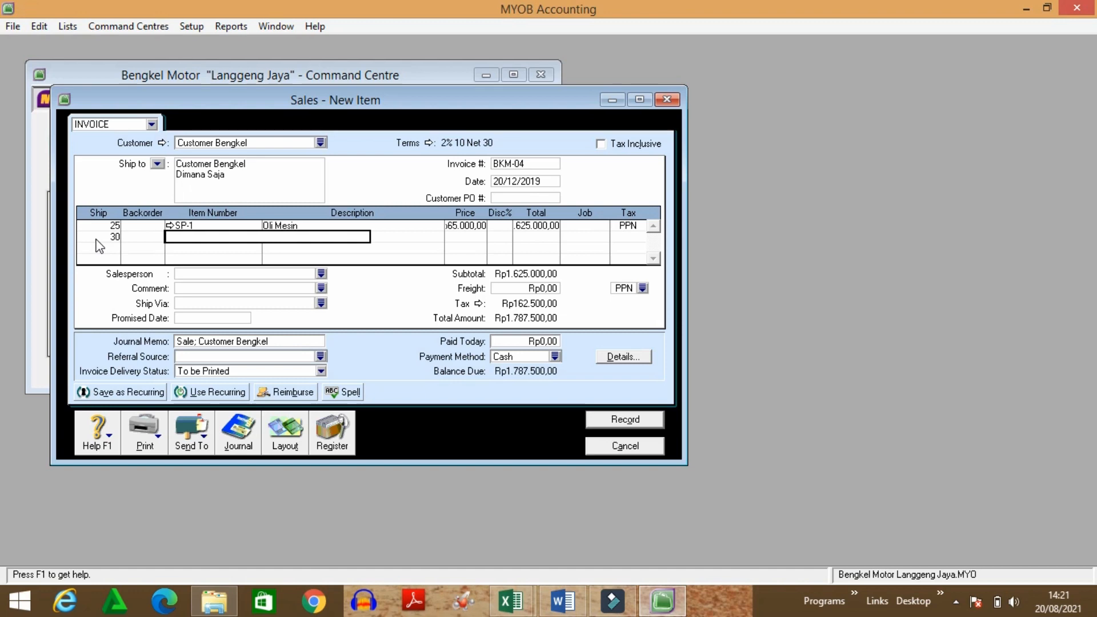
{"action": "key", "text": "Tab"}
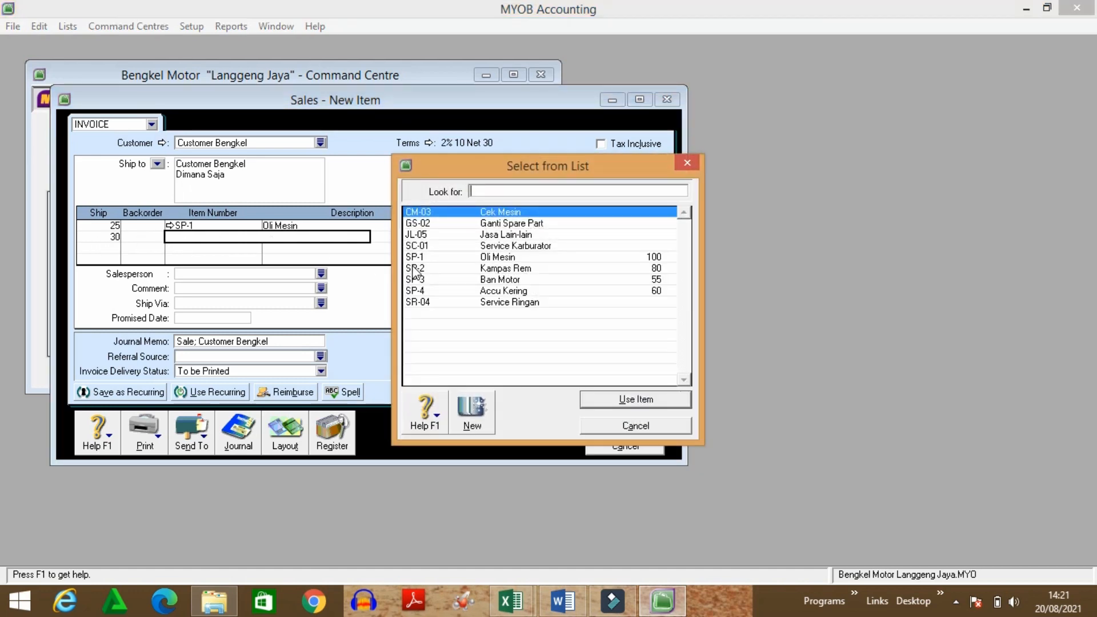
{"action": "type", "text": "SP-2"}
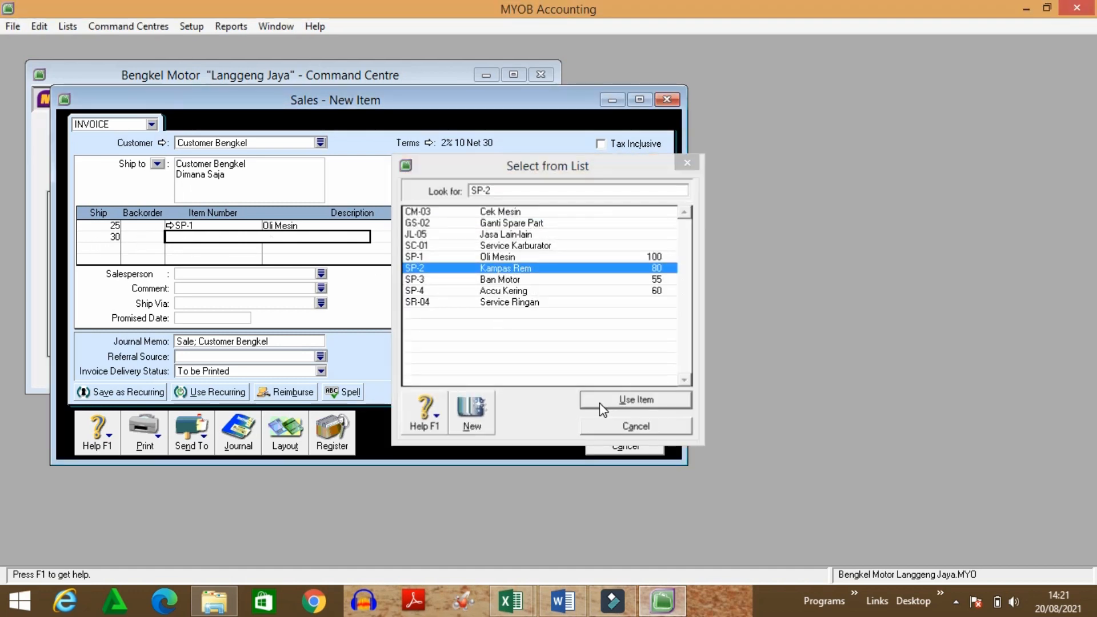
{"action": "left_click", "coordinate": [598, 399]}
Step: Set the Kampas Rem line's unit price to Rp50.000 and complete the line, keeping the PPN tax code
{"action": "type", "text": "50000"}
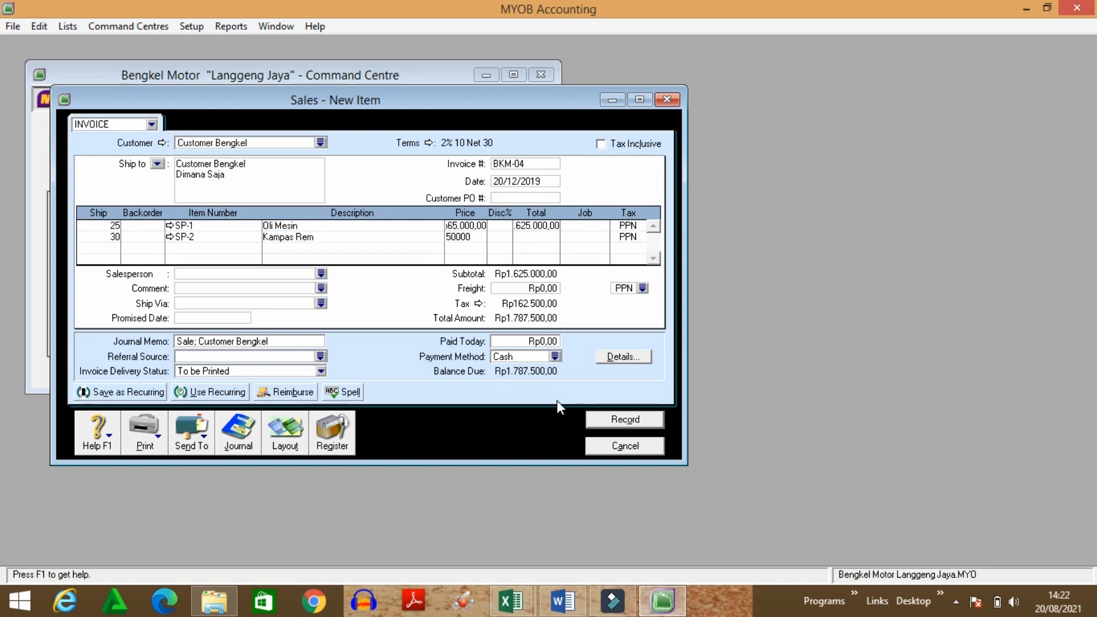
{"action": "key", "text": "Tab"}
{"action": "key", "text": "Tab"}
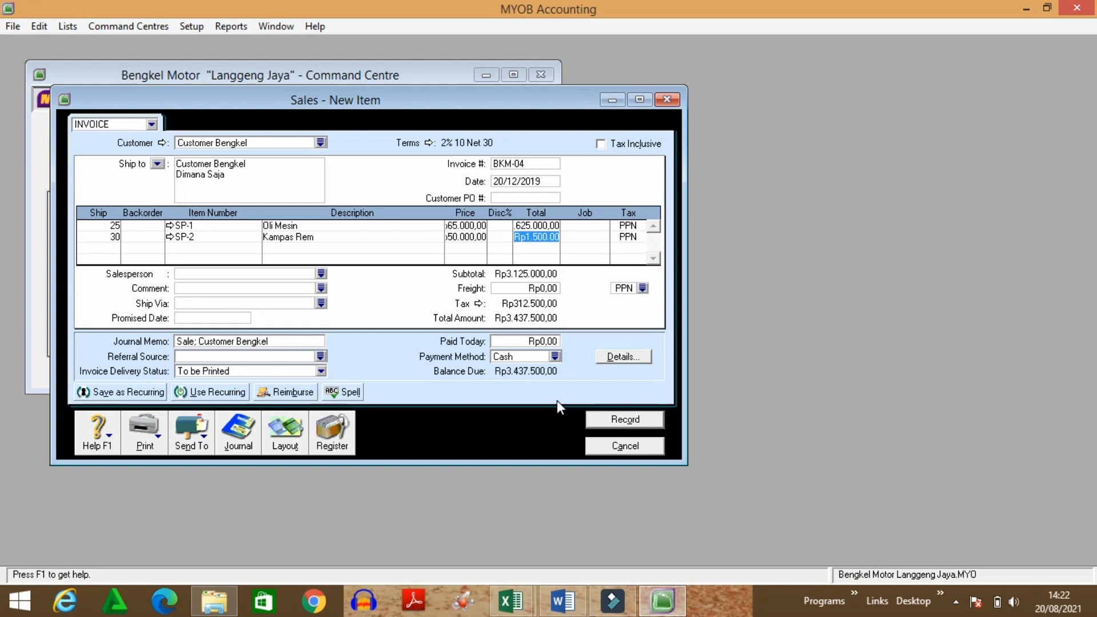
{"action": "key", "text": "Tab"}
{"action": "key", "text": "Tab"}
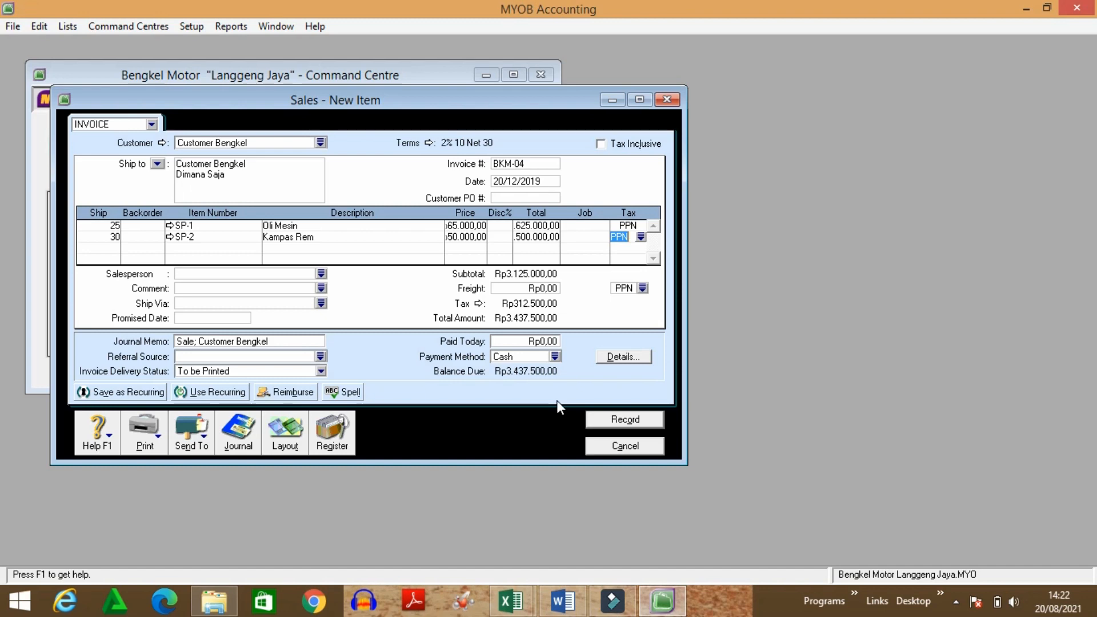
{"action": "key", "text": "Tab"}
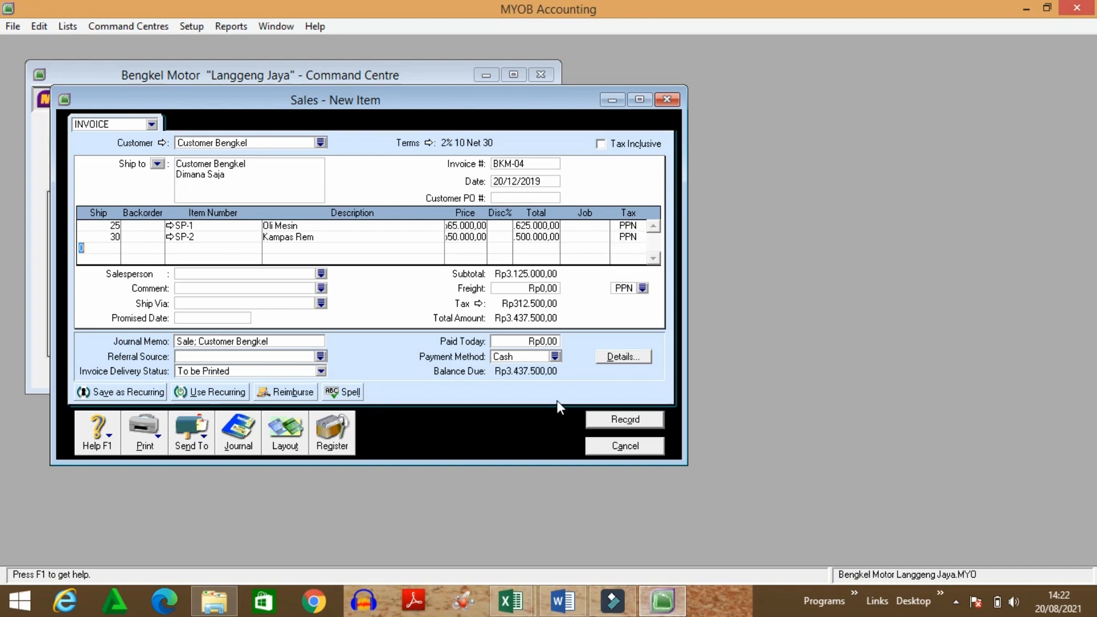
Step: Check the Word document and enter 25 units of item SP-3 Ban Motor on the third invoice line
{"action": "left_click", "coordinate": [562, 601]}
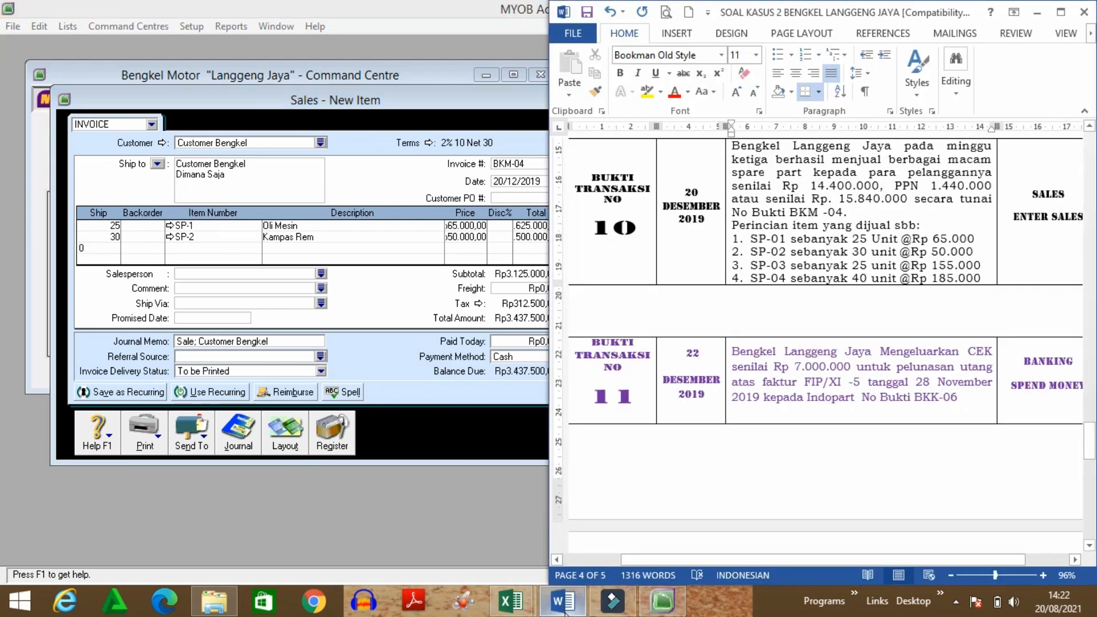
{"action": "left_click", "coordinate": [91, 250]}
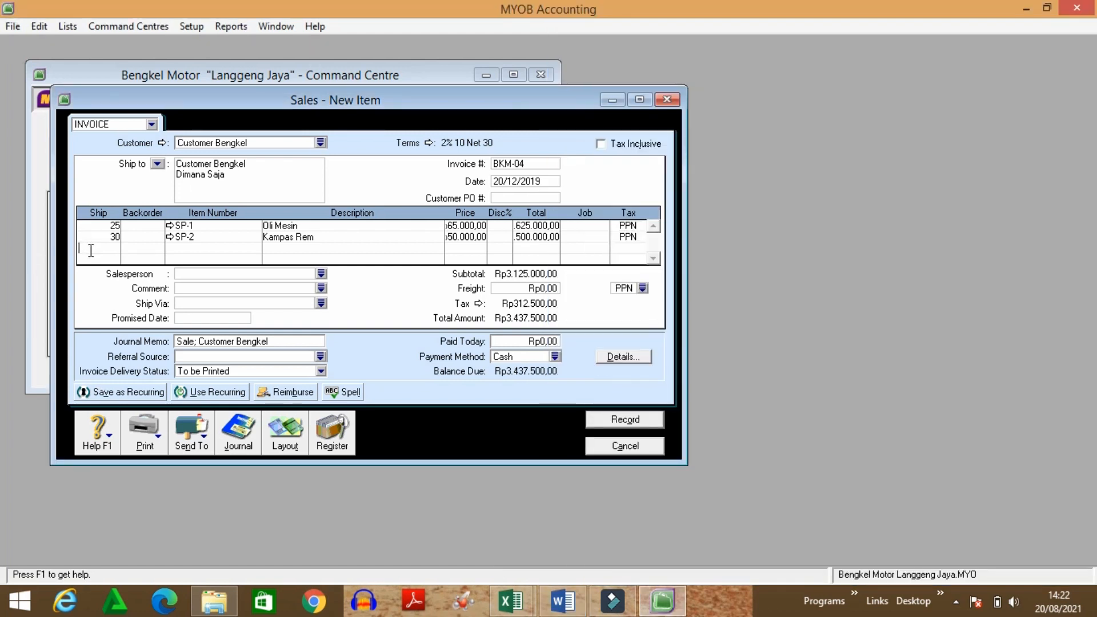
{"action": "type", "text": "25"}
{"action": "key", "text": "Tab"}
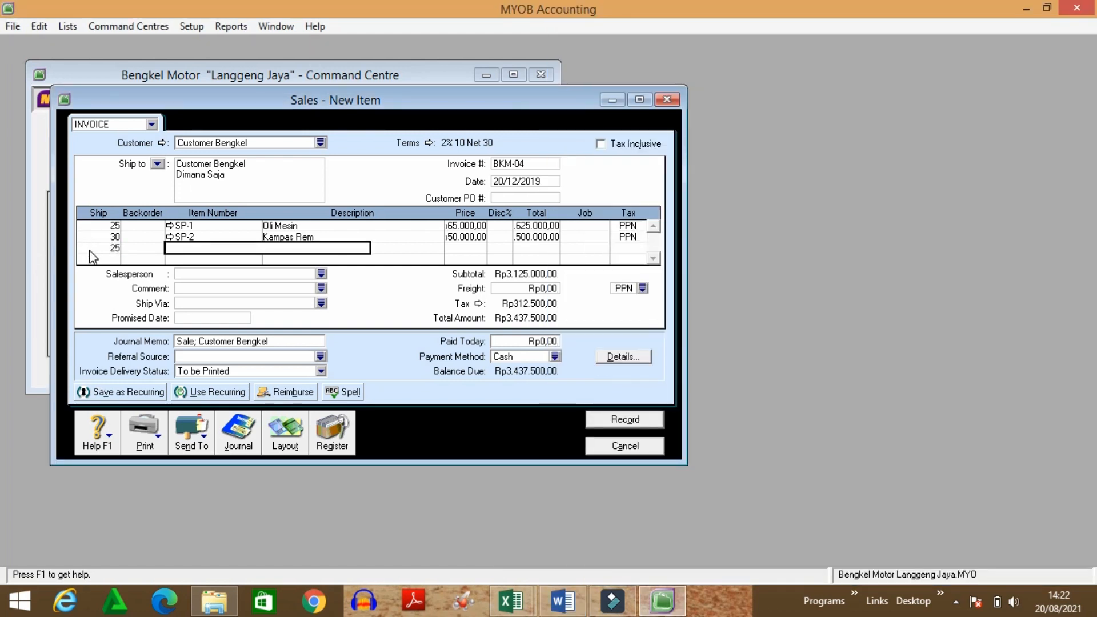
{"action": "key", "text": "Tab"}
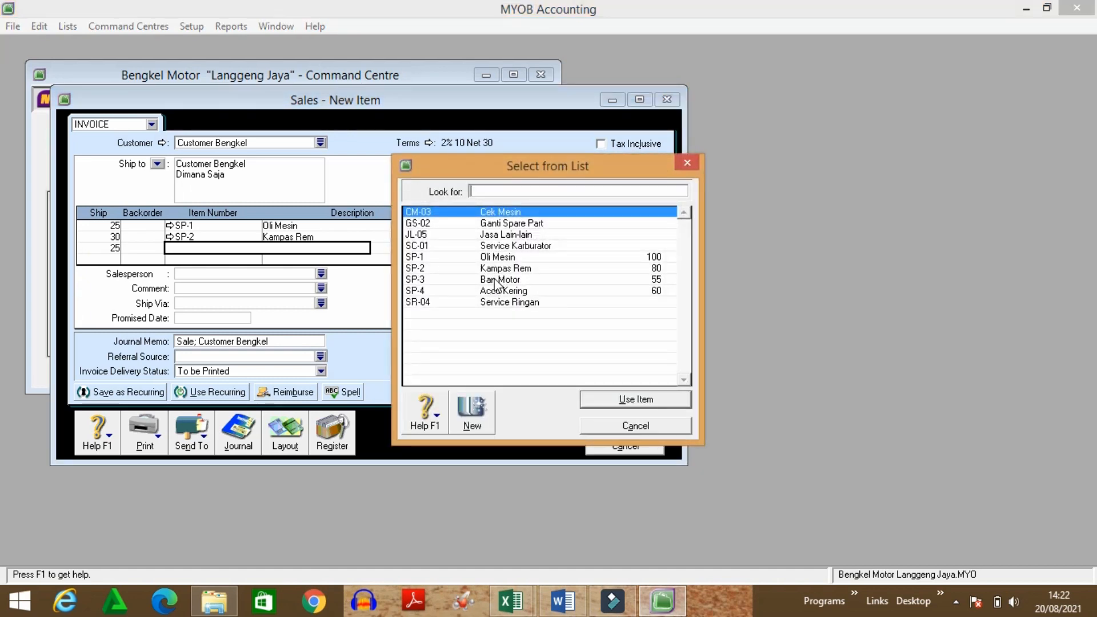
{"action": "type", "text": "SP-3"}
{"action": "left_click", "coordinate": [597, 403]}
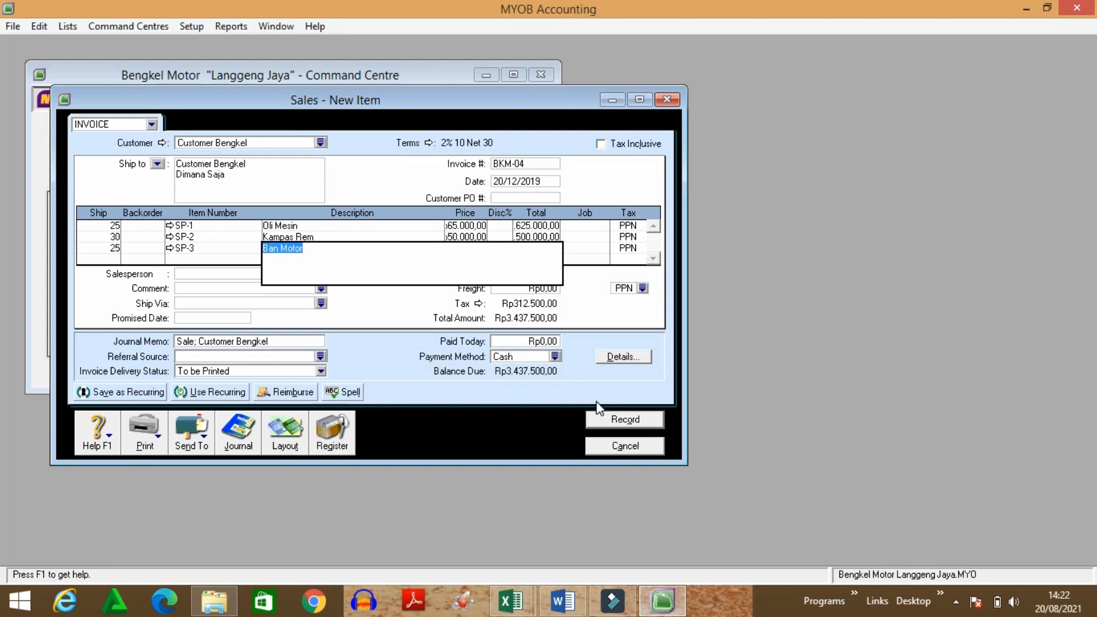
Step: Set the Ban Motor line's unit price to Rp155.000 and complete the line, keeping the PPN tax code
{"action": "key", "text": "Tab"}
{"action": "type", "text": "1"}
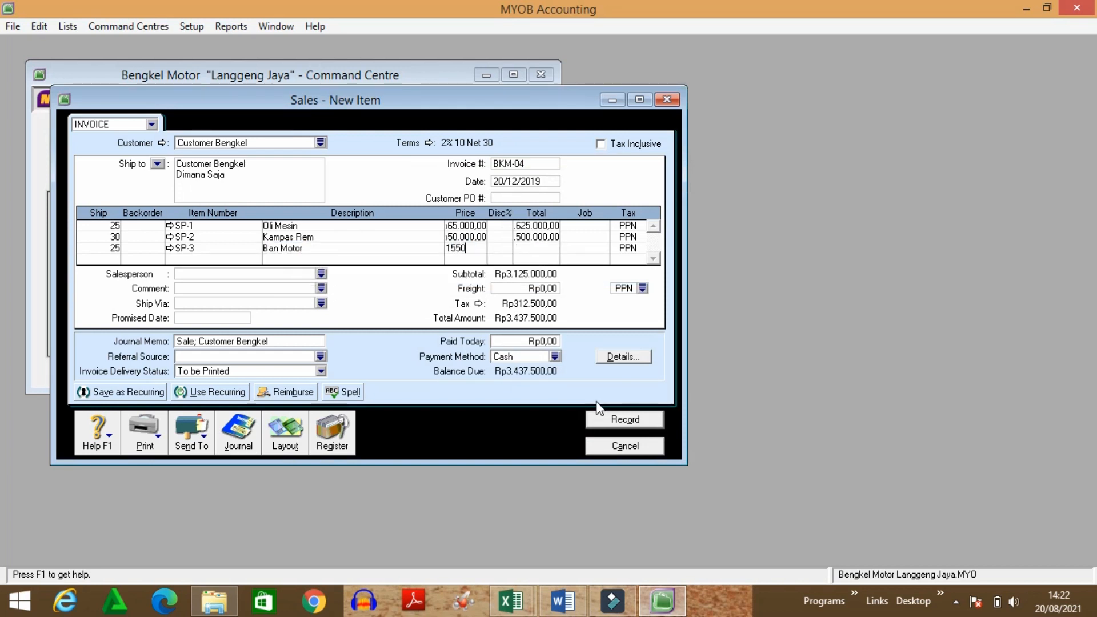
{"action": "type", "text": "55000"}
{"action": "key", "text": "Tab"}
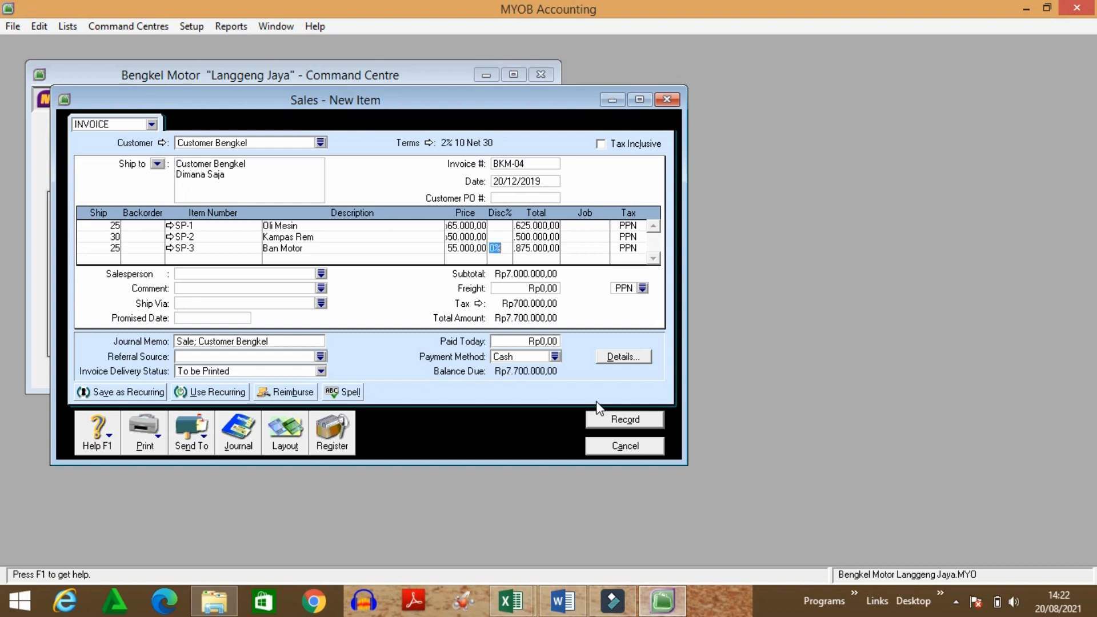
{"action": "key", "text": "Tab"}
{"action": "key", "text": "Tab"}
{"action": "key", "text": "Tab"}
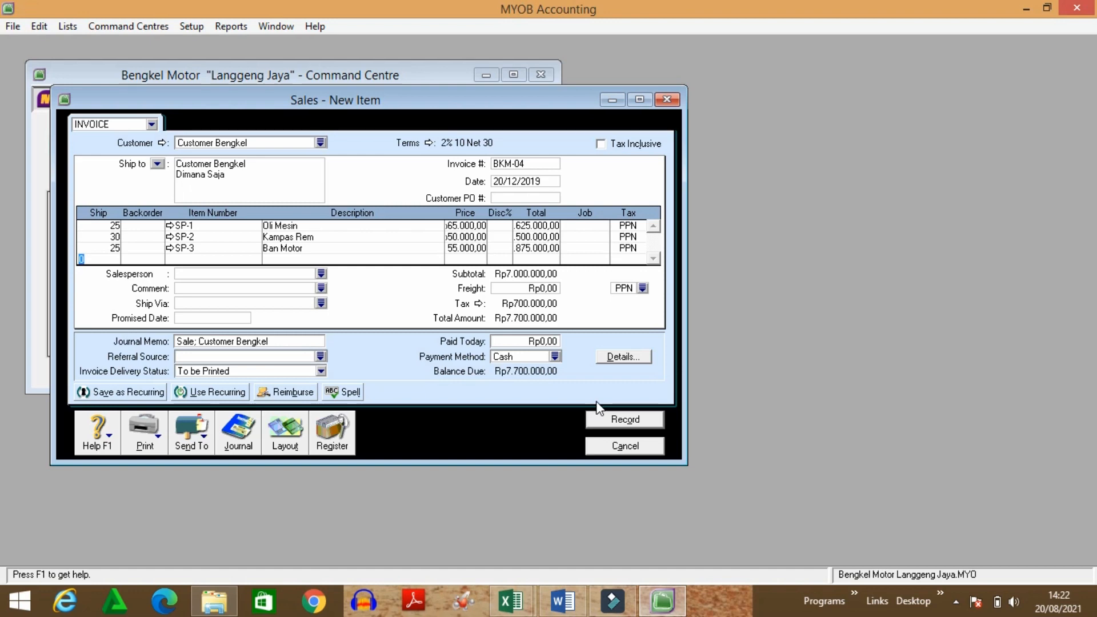
Step: Check the Word document and enter 40 units of item SP-4 Accu Kering on the fourth invoice line
{"action": "left_click", "coordinate": [548, 589]}
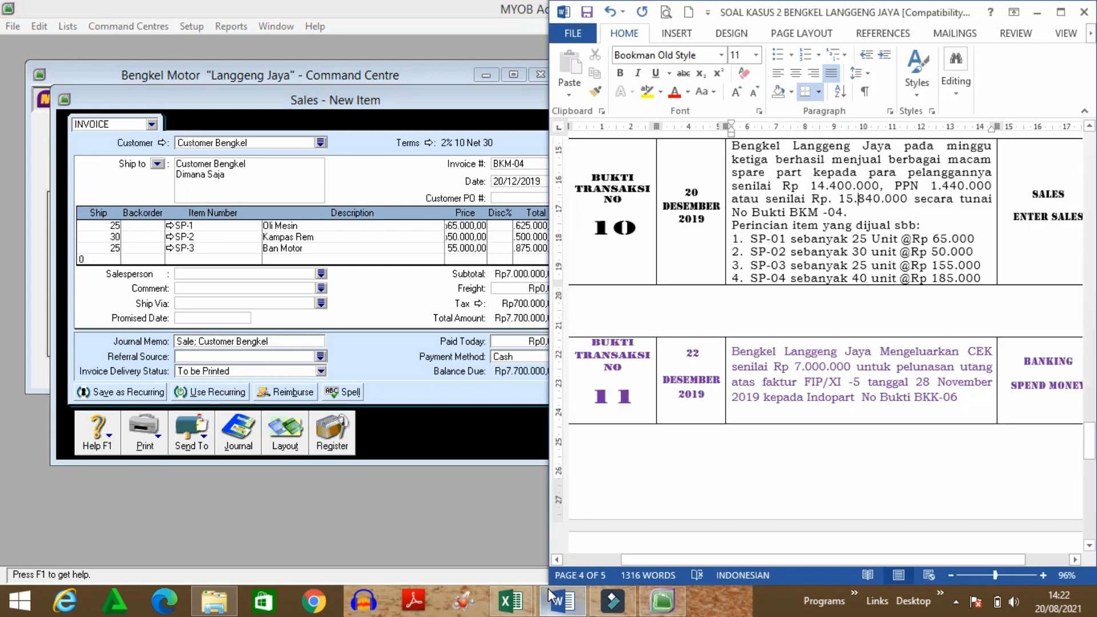
{"action": "left_click", "coordinate": [663, 601]}
{"action": "mouse_move", "coordinate": [626, 600]}
{"action": "type", "text": "4"}
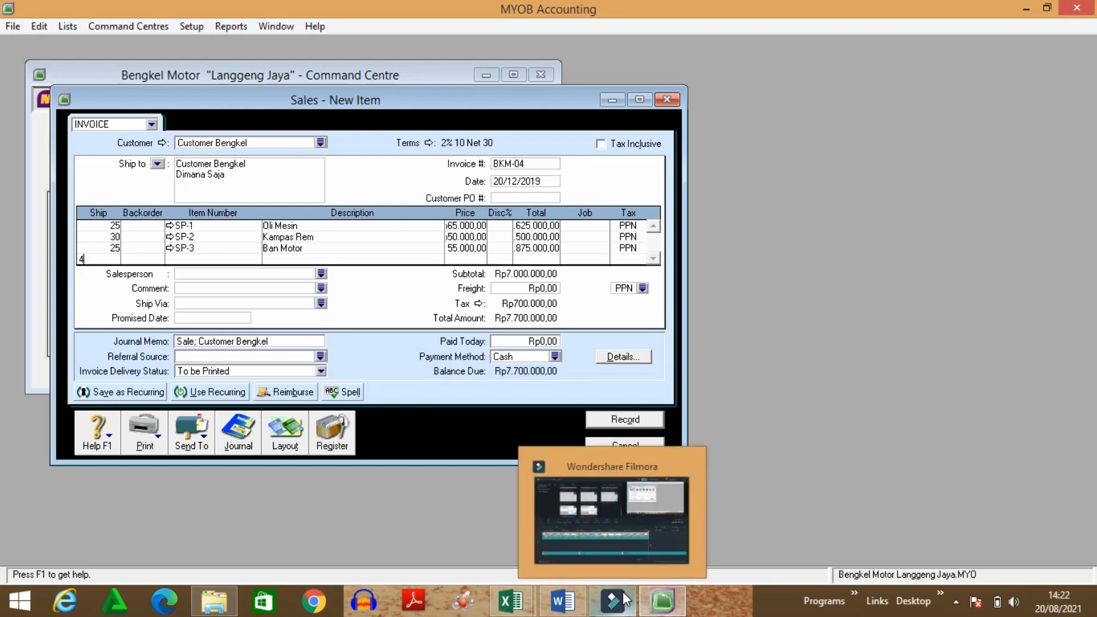
{"action": "key", "text": "Tab"}
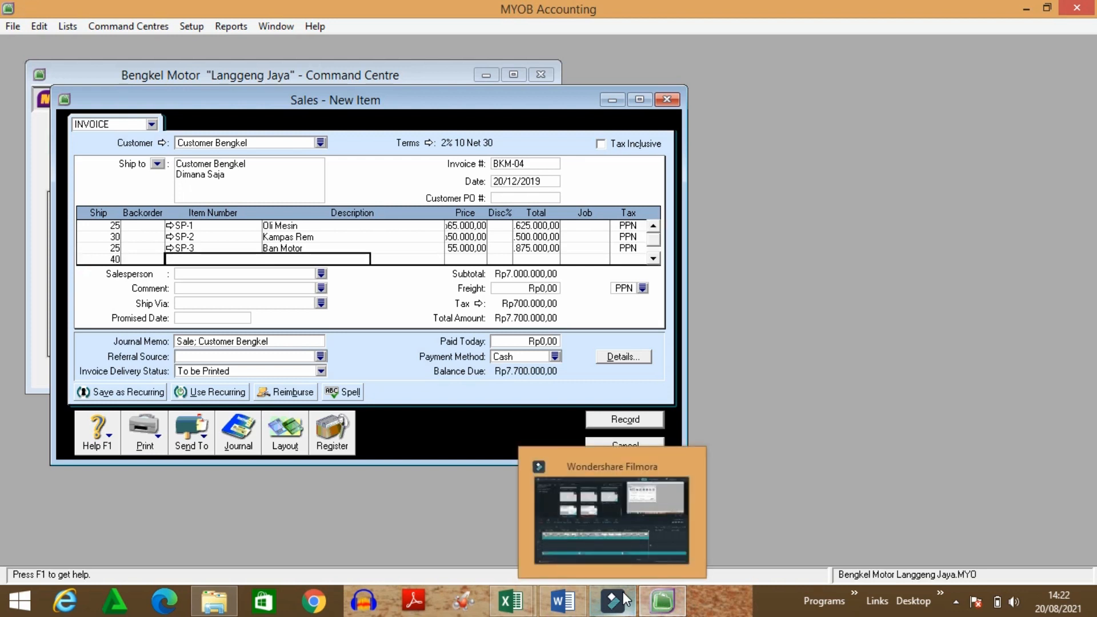
{"action": "key", "text": "Tab"}
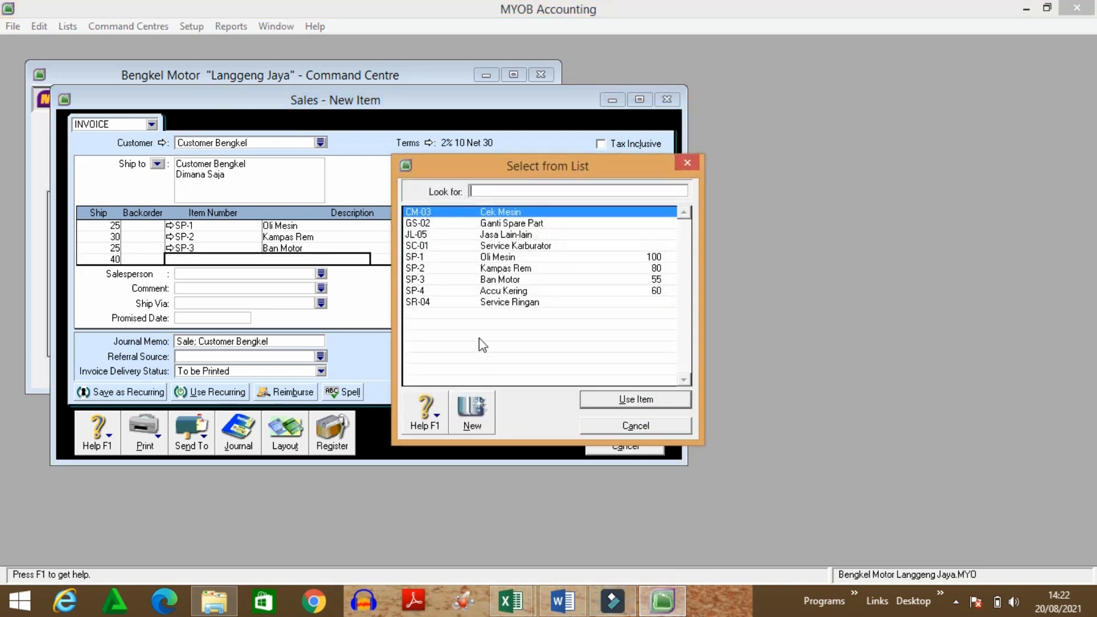
{"action": "left_click", "coordinate": [479, 291]}
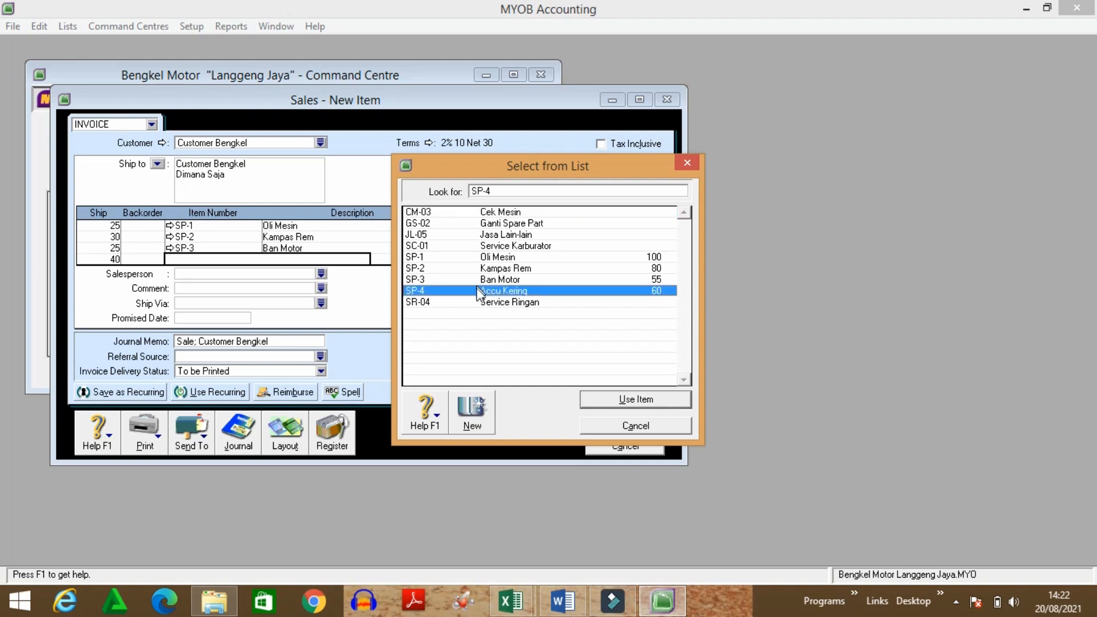
{"action": "left_click", "coordinate": [596, 400]}
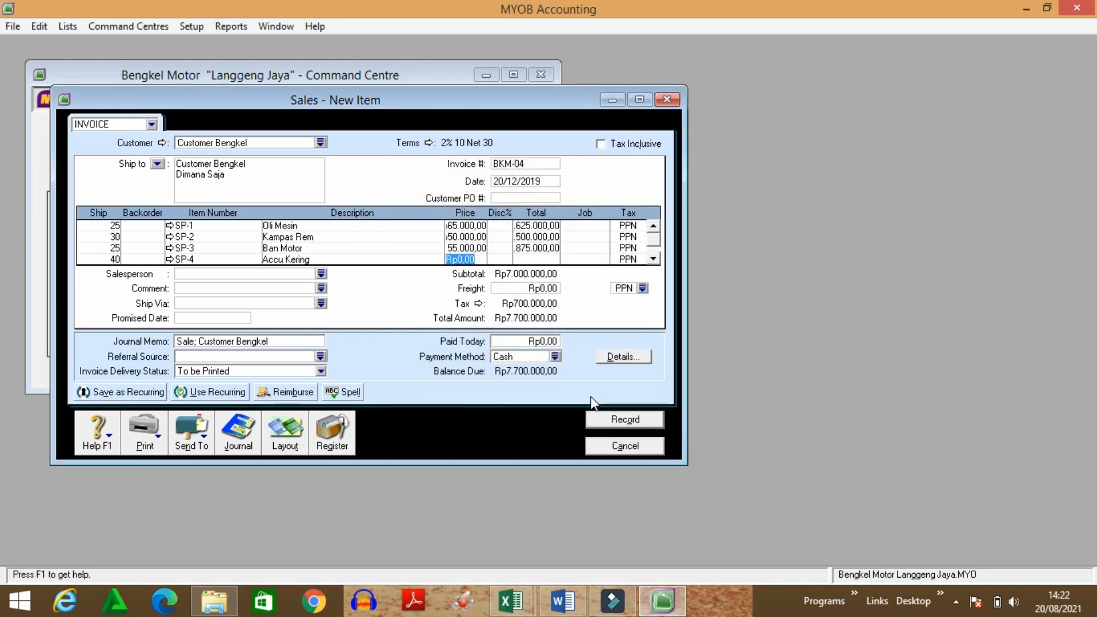
Step: Set the Accu Kering line's unit price to Rp185.000, leaving the discount and line total at their defaults
{"action": "type", "text": "185000"}
{"action": "key", "text": "Tab"}
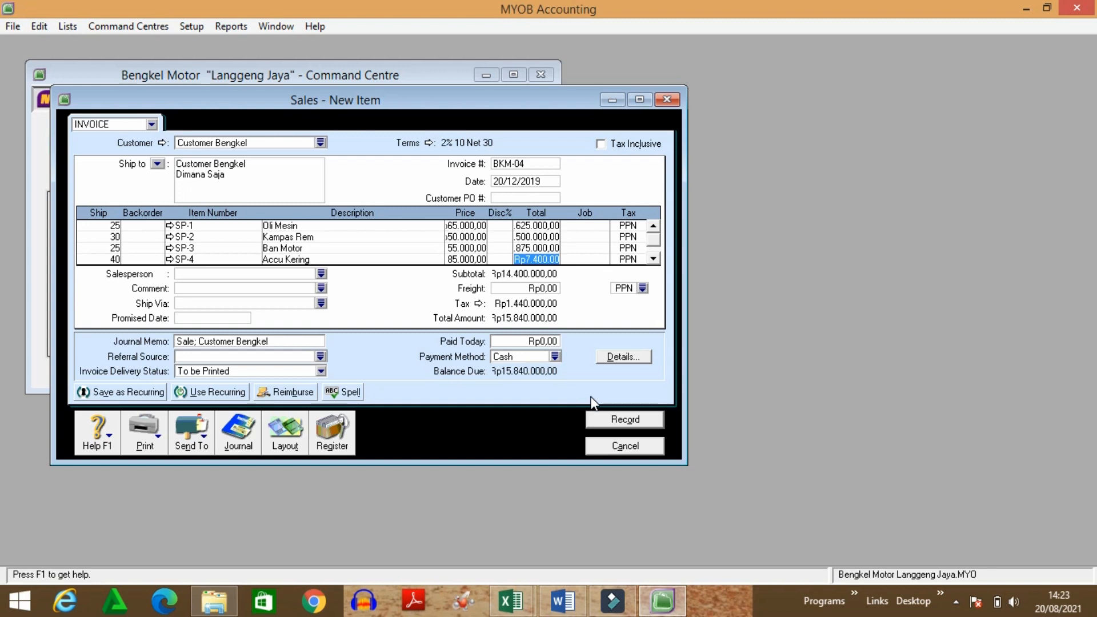
{"action": "key", "text": "Tab"}
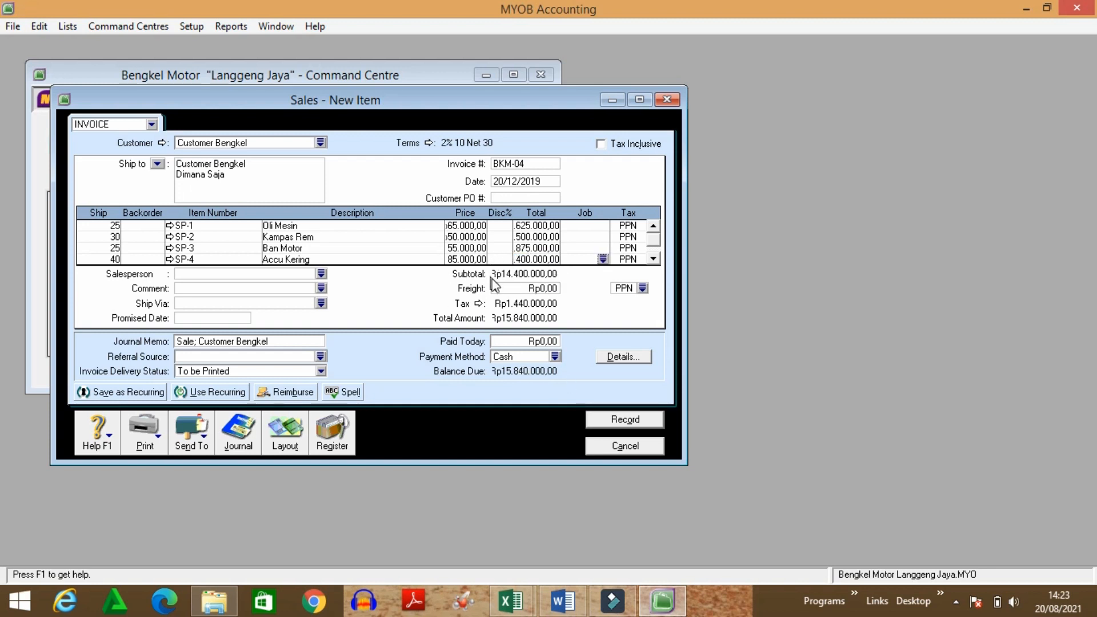
Step: Check transaction 10 in the Word document and enter Rp15.840.000 as the amount paid today, keeping the Cash payment method
{"action": "left_click", "coordinate": [578, 603]}
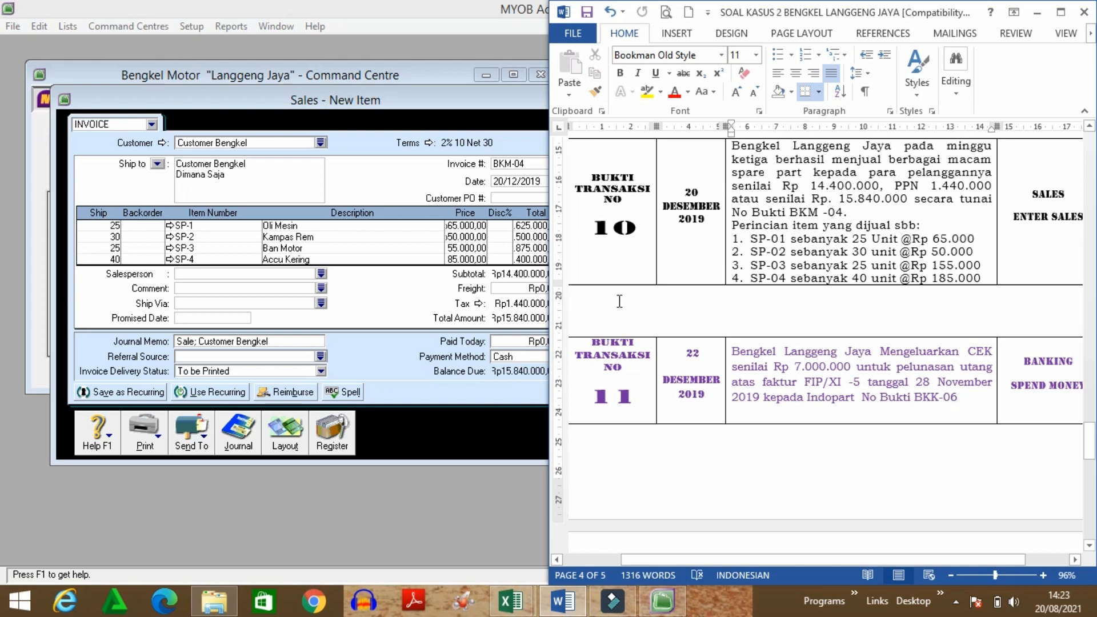
{"action": "left_click", "coordinate": [521, 339]}
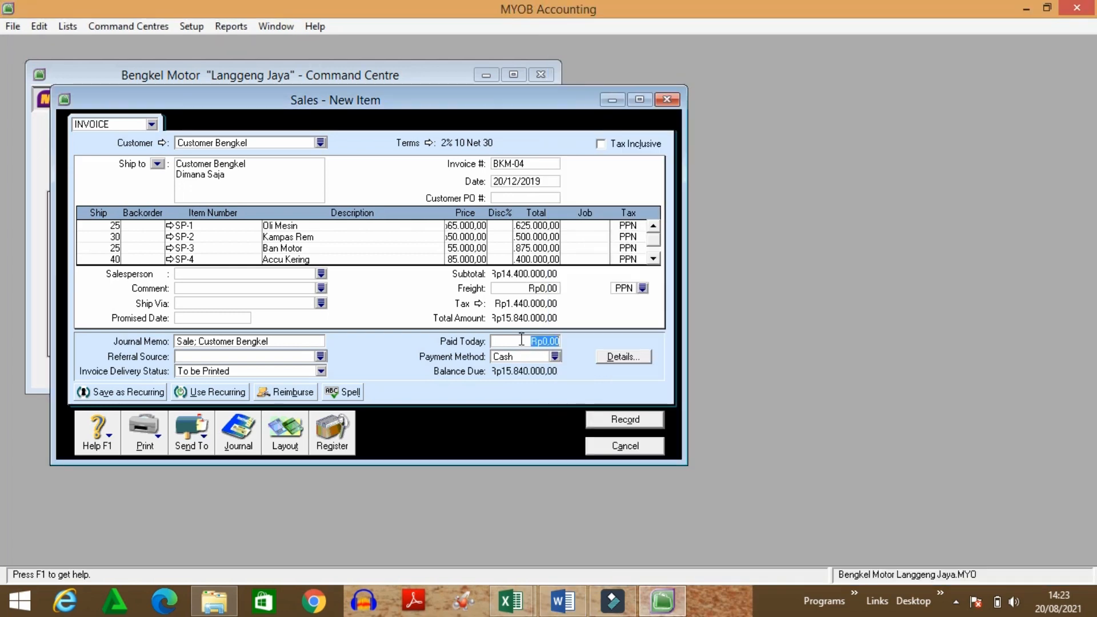
{"action": "key", "text": "BackSpace"}
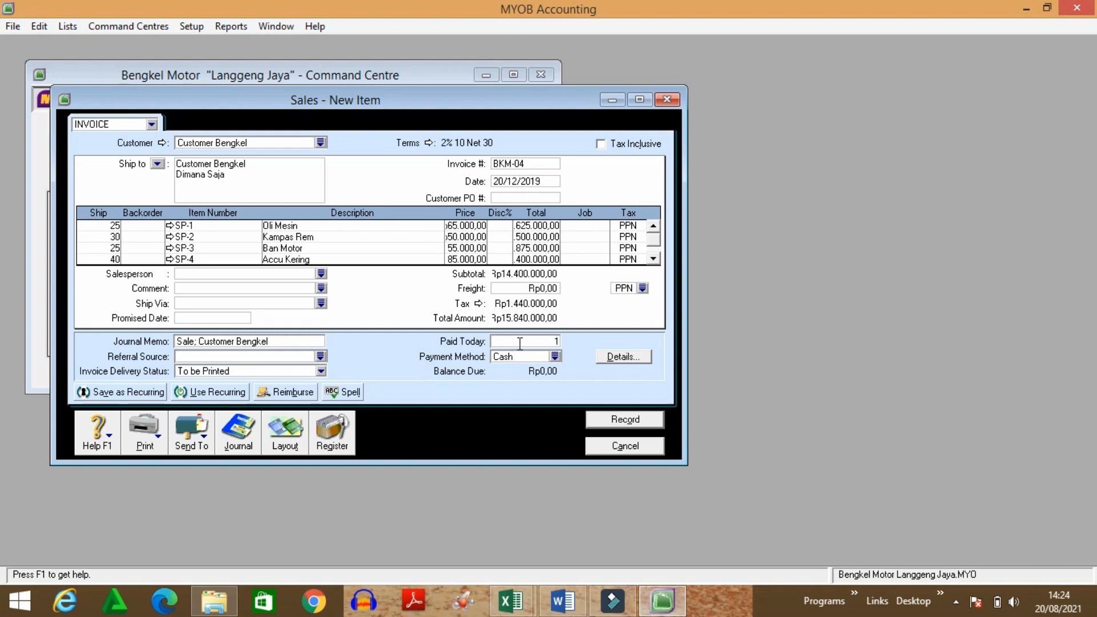
{"action": "type", "text": "0.000"}
{"action": "key", "text": "Tab"}
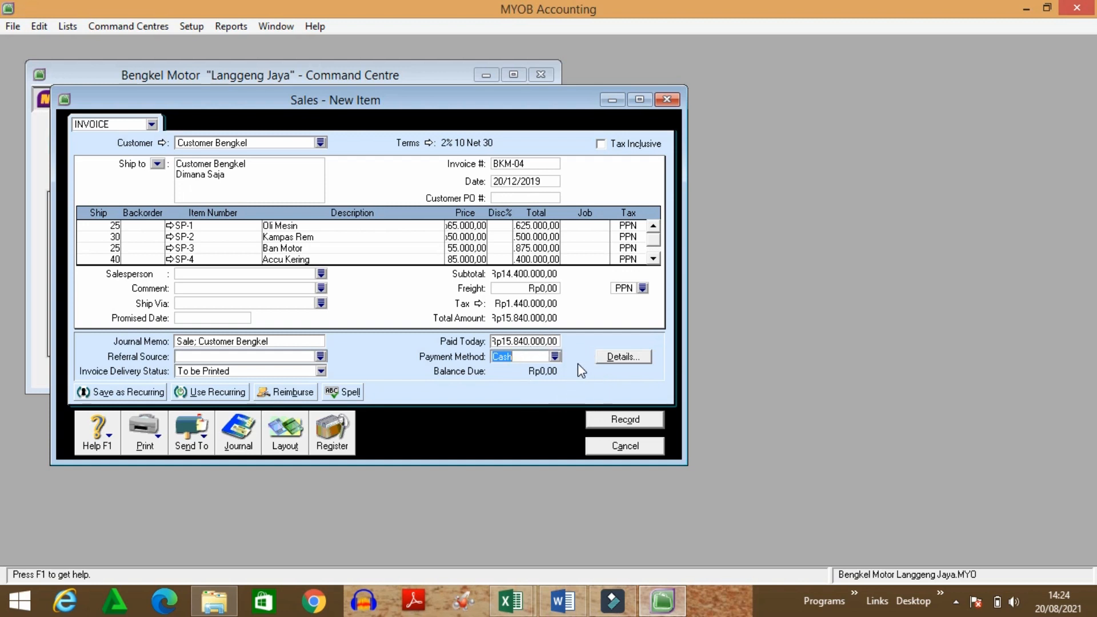
Step: Review the journal recap of invoice BKM-04 and record the sale, dismissing the spelling checks without changes
{"action": "key", "text": "ctrl+r"}
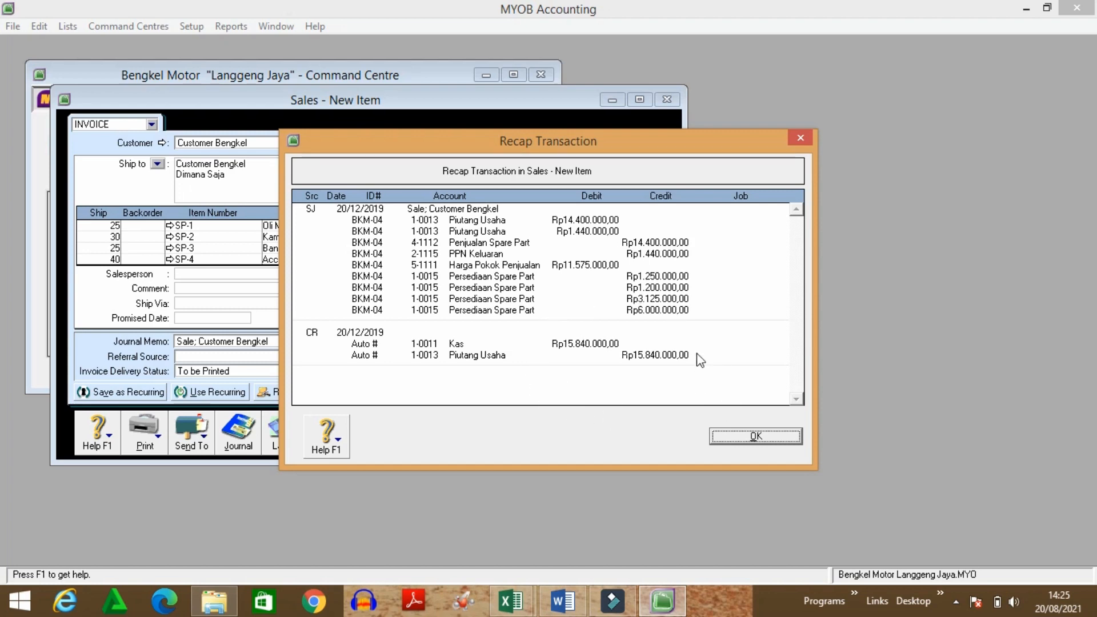
{"action": "left_click", "coordinate": [745, 440]}
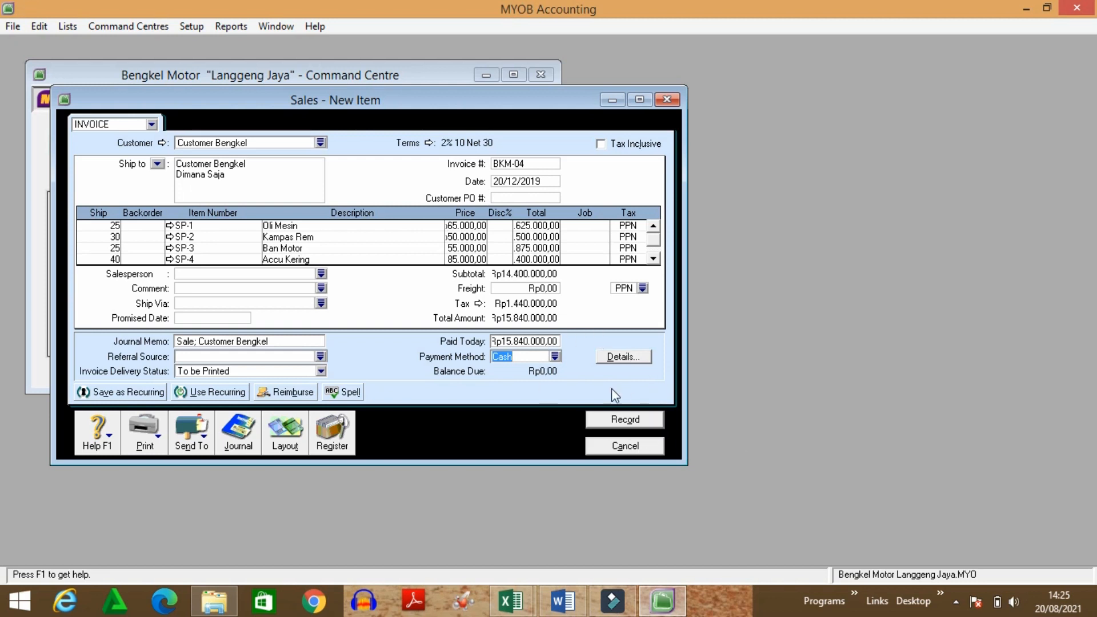
{"action": "left_click", "coordinate": [607, 422]}
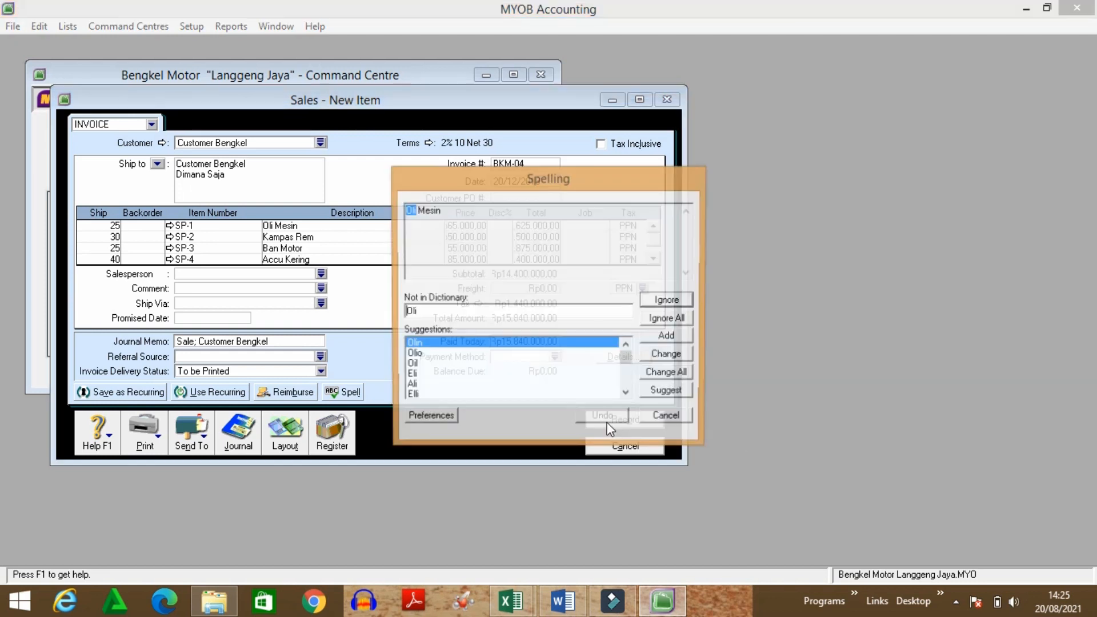
{"action": "left_click", "coordinate": [669, 418]}
{"action": "left_click", "coordinate": [670, 419]}
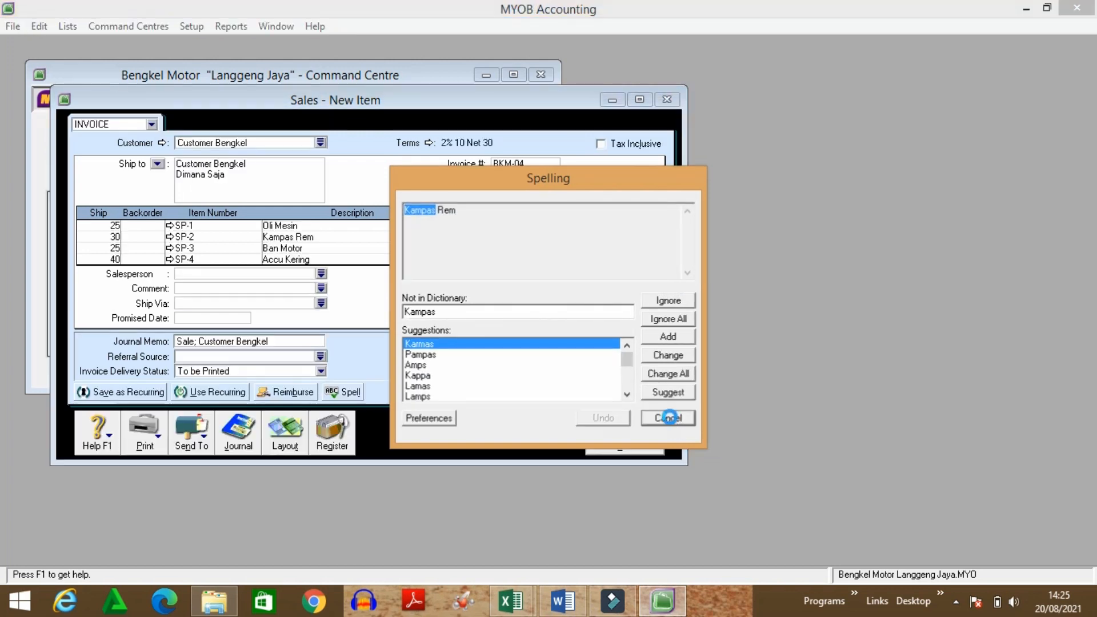
{"action": "left_click", "coordinate": [670, 417]}
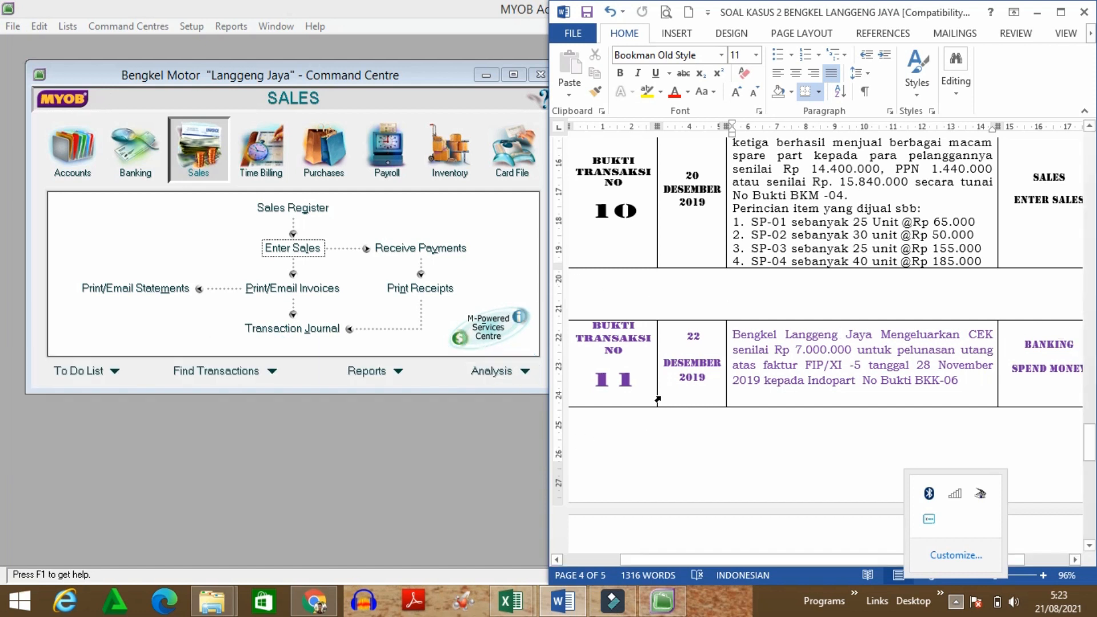
Step: Start a Spend Money entry from account 1-0010 for the Indo Part card and switch it to Pay Bills
{"action": "left_click", "coordinate": [131, 166]}
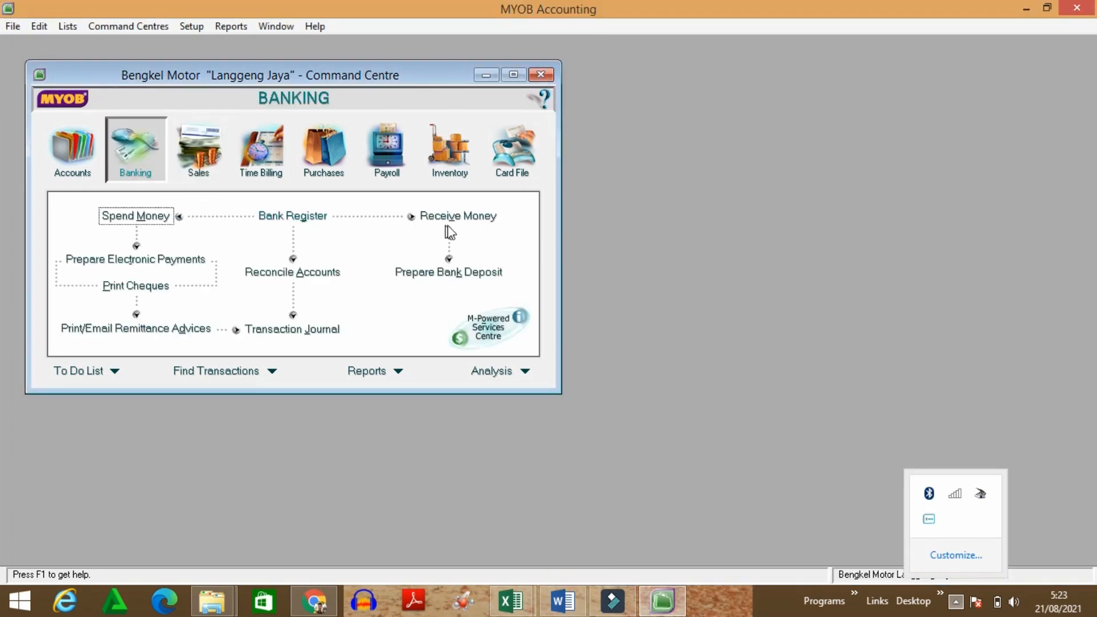
{"action": "left_click", "coordinate": [148, 216]}
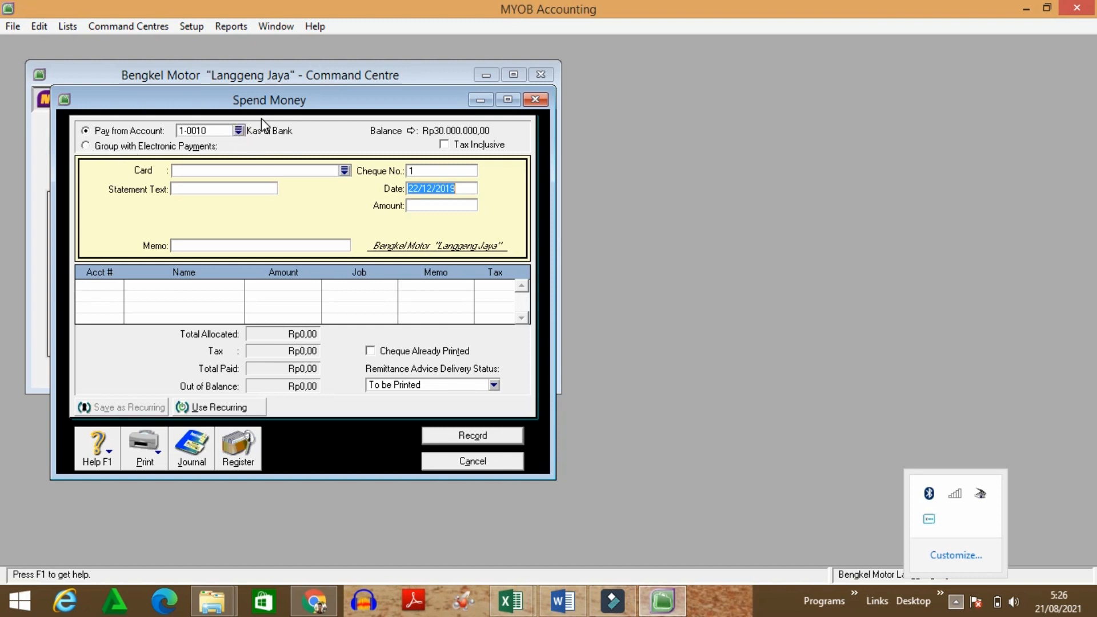
{"action": "left_click", "coordinate": [345, 171]}
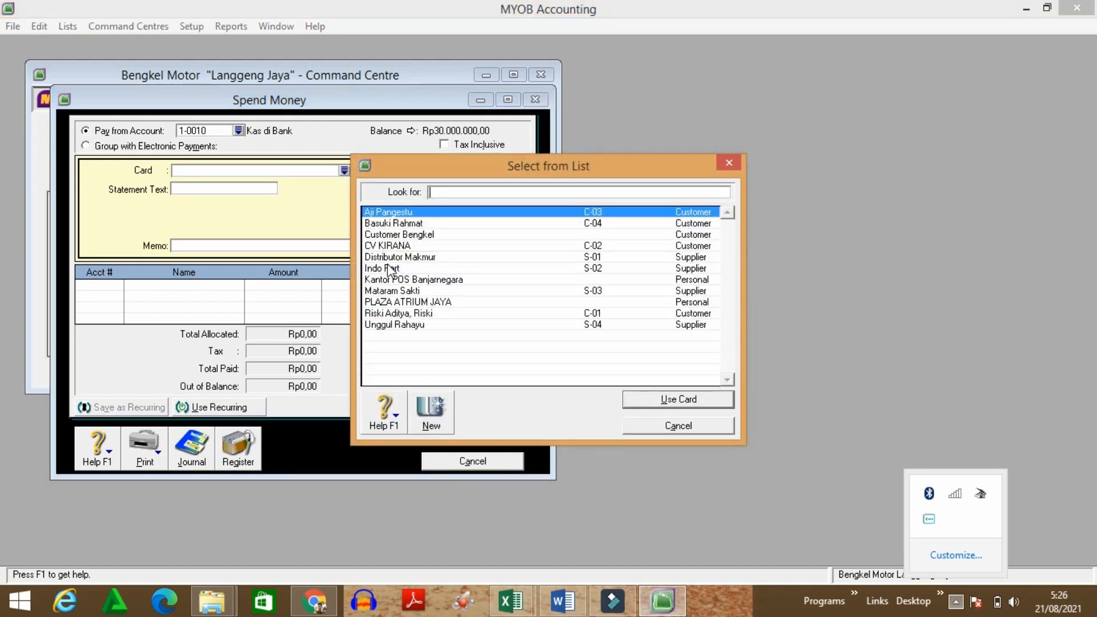
{"action": "left_click", "coordinate": [390, 268]}
{"action": "left_click", "coordinate": [661, 403]}
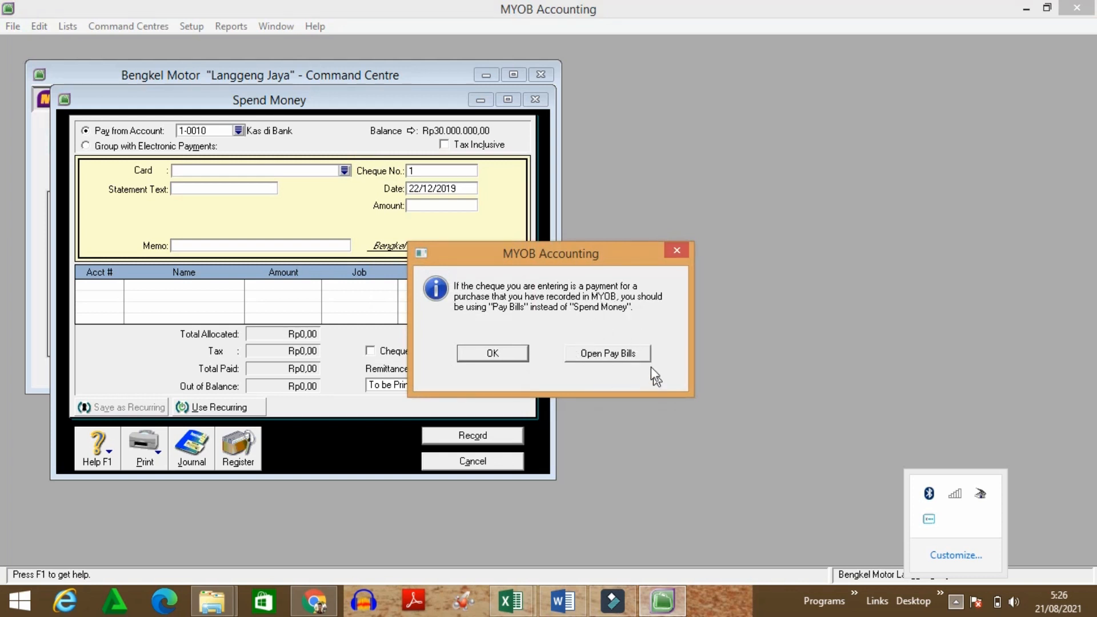
{"action": "left_click", "coordinate": [609, 354]}
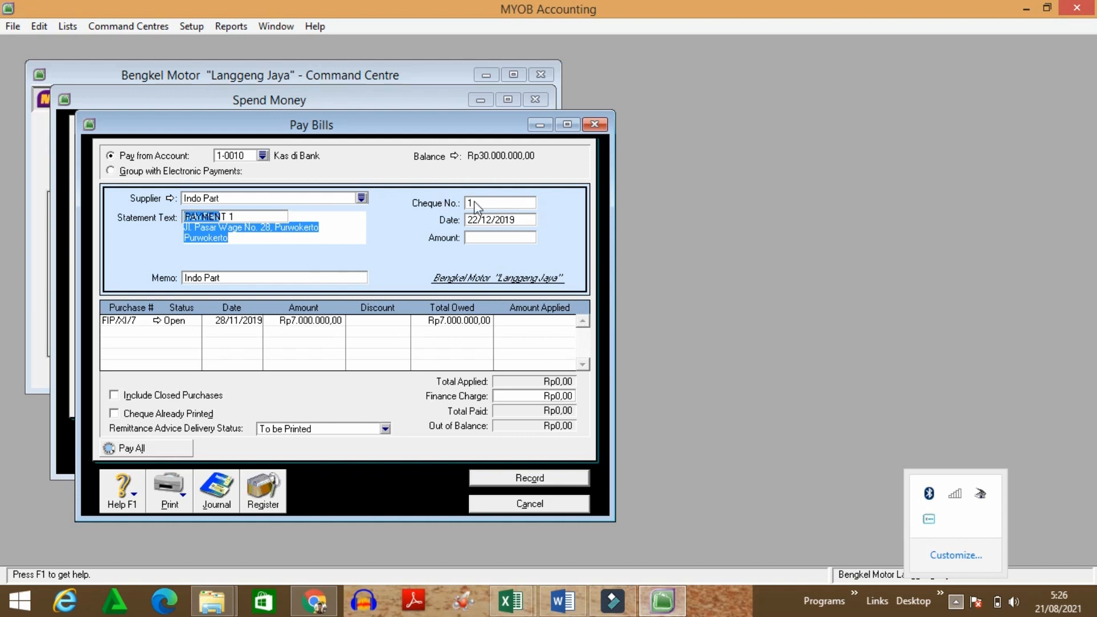
Step: Set the Indo Part payment's cheque number to BKK-06 and its amount to Rp7.000.000
{"action": "left_click", "coordinate": [487, 204]}
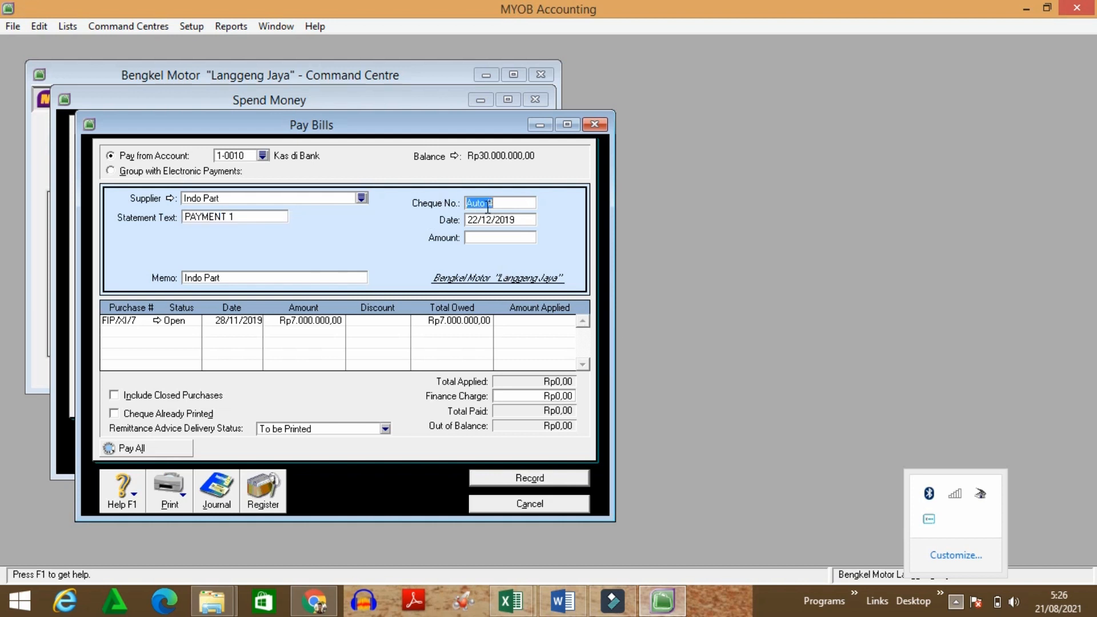
{"action": "type", "text": "BKK-06"}
{"action": "left_click", "coordinate": [500, 238]}
{"action": "type", "text": "7000000"}
{"action": "key", "text": "Tab"}
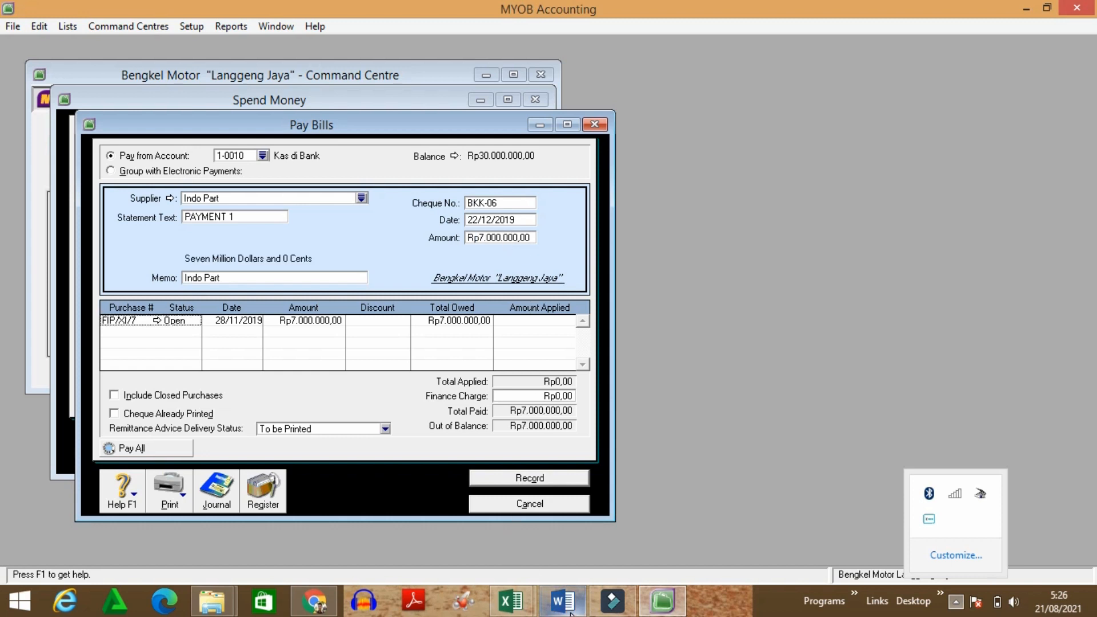
Step: Set the payment memo to "Pelunasan faktur FIP/XI -5" and apply Rp7.000.000 to purchase FIP/XI/7
{"action": "left_click", "coordinate": [561, 591]}
{"action": "type", "text": "Pelu"}
{"action": "type", "text": "nasan "}
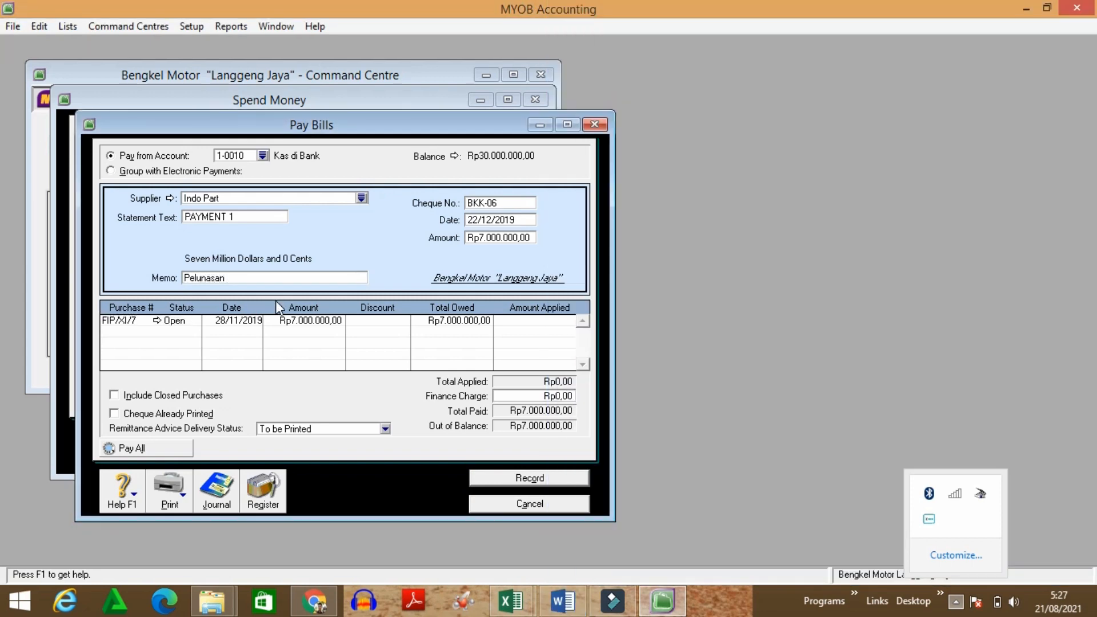
{"action": "type", "text": "faktur FIP/XI -5"}
{"action": "left_click", "coordinate": [539, 322]}
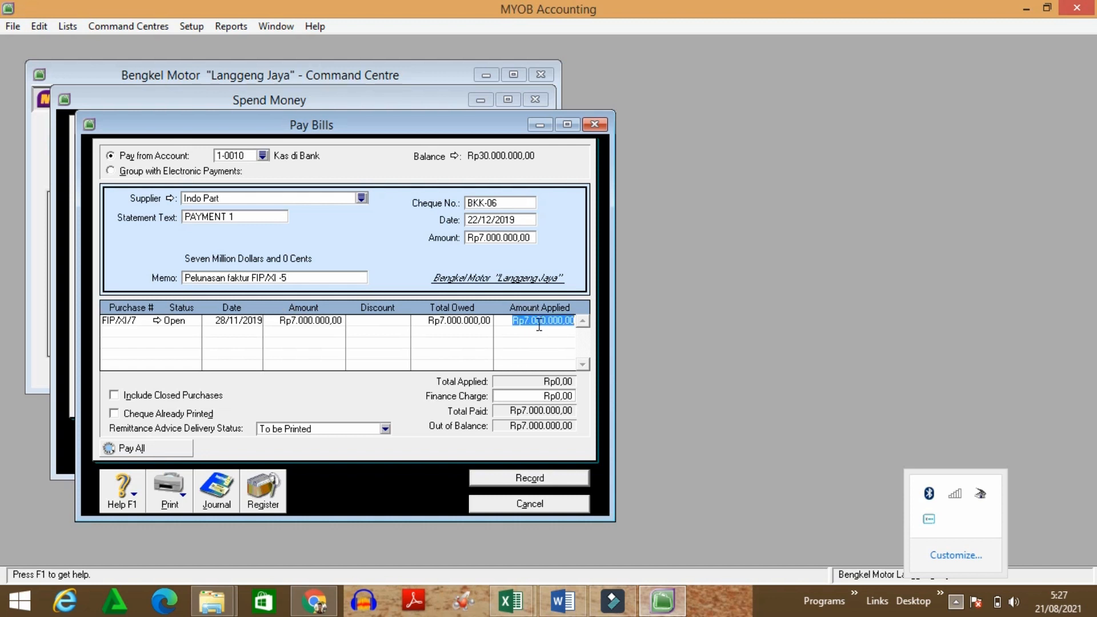
{"action": "key", "text": "Tab"}
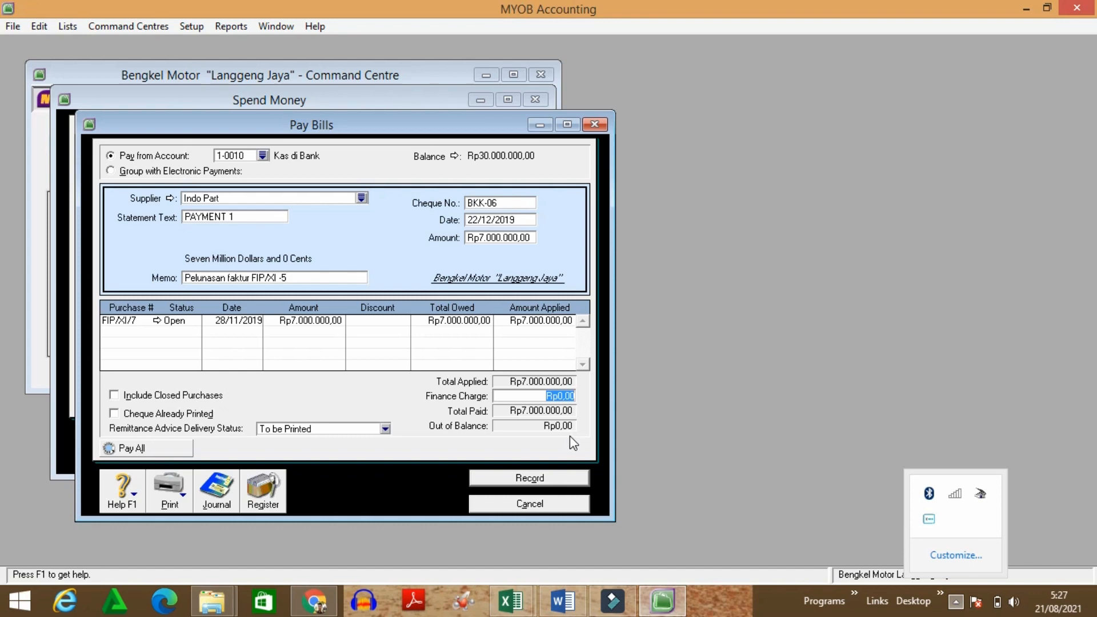
Step: Review the journal recap of the Indo Part payment BKK-06, record it, and close the Spend Money window
{"action": "key", "text": "ctrl+r"}
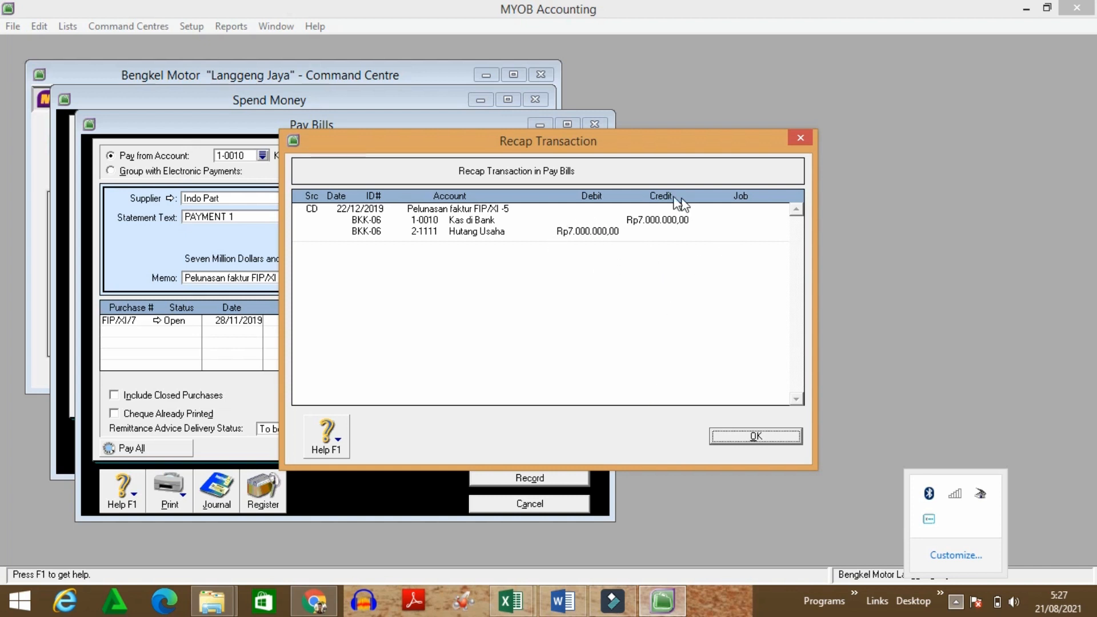
{"action": "left_click", "coordinate": [737, 437]}
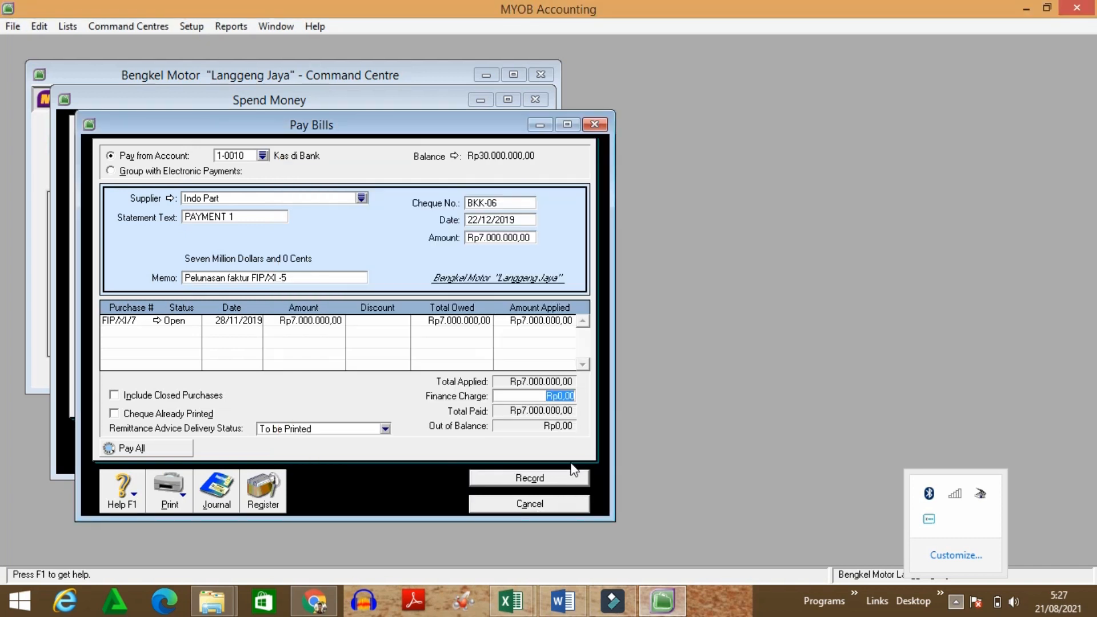
{"action": "left_click", "coordinate": [536, 478]}
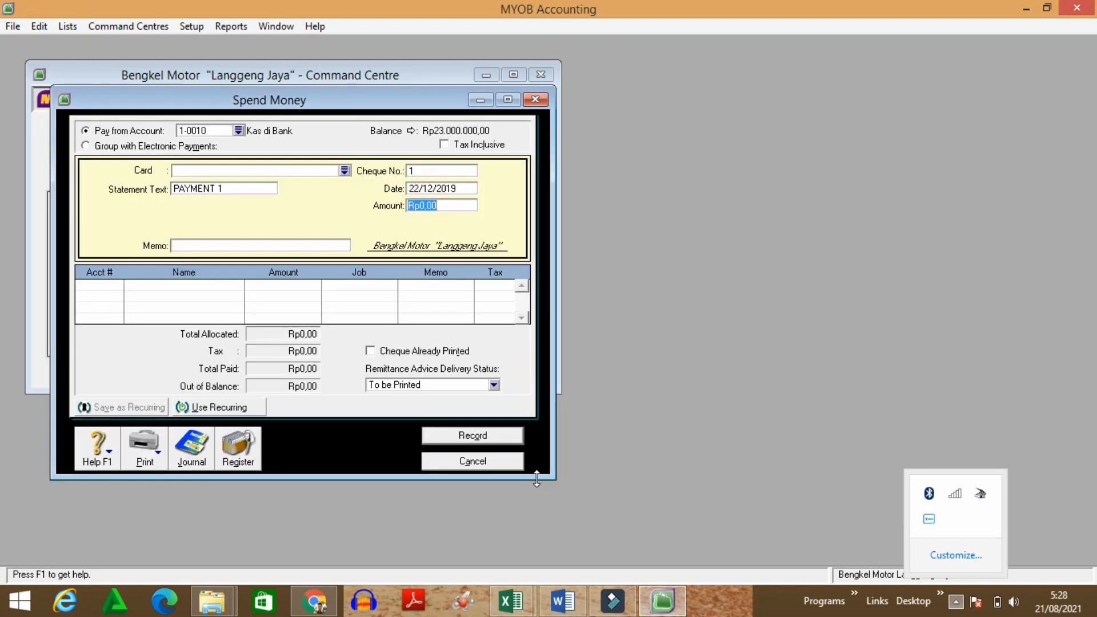
{"action": "left_click", "coordinate": [486, 465]}
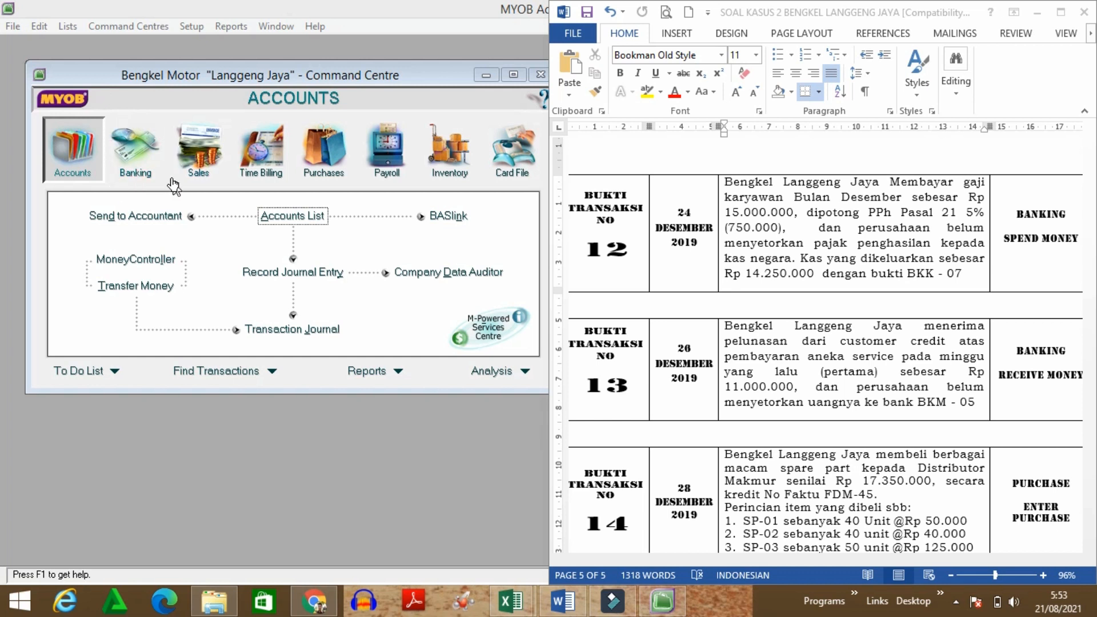
Step: Start a new Spend Money entry paid from account 1-0011 Kas
{"action": "left_click", "coordinate": [142, 152]}
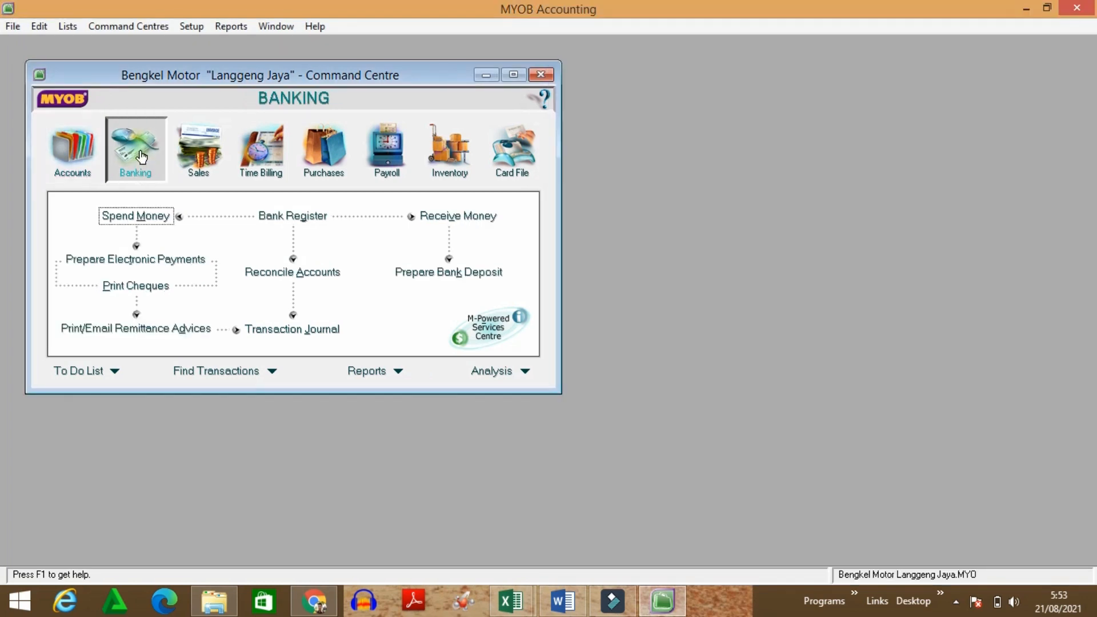
{"action": "left_click", "coordinate": [138, 217]}
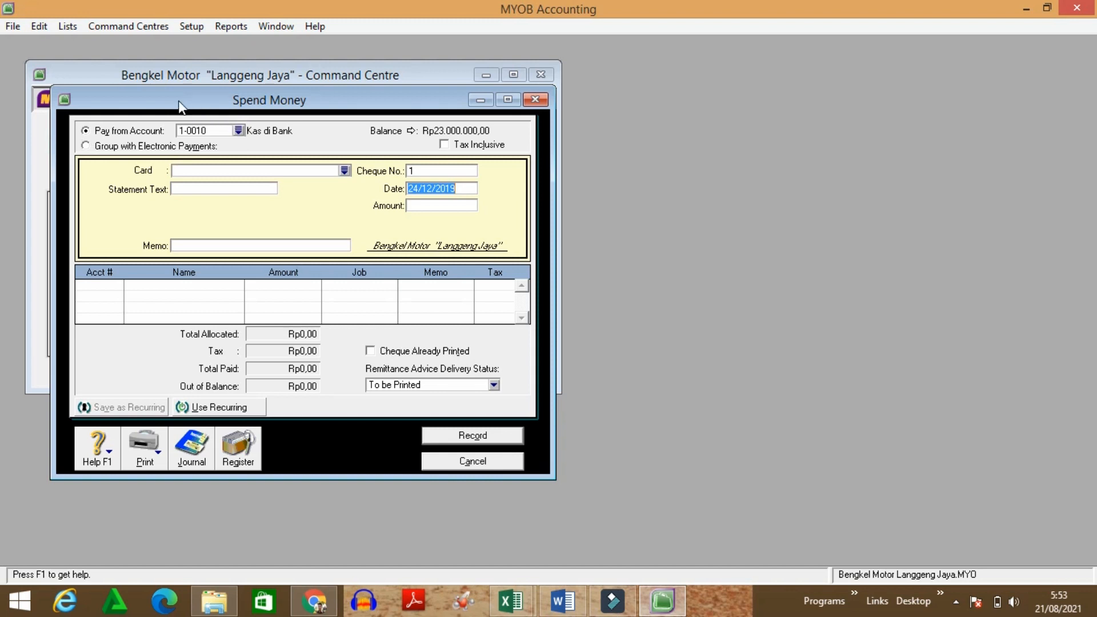
{"action": "left_click", "coordinate": [240, 132]}
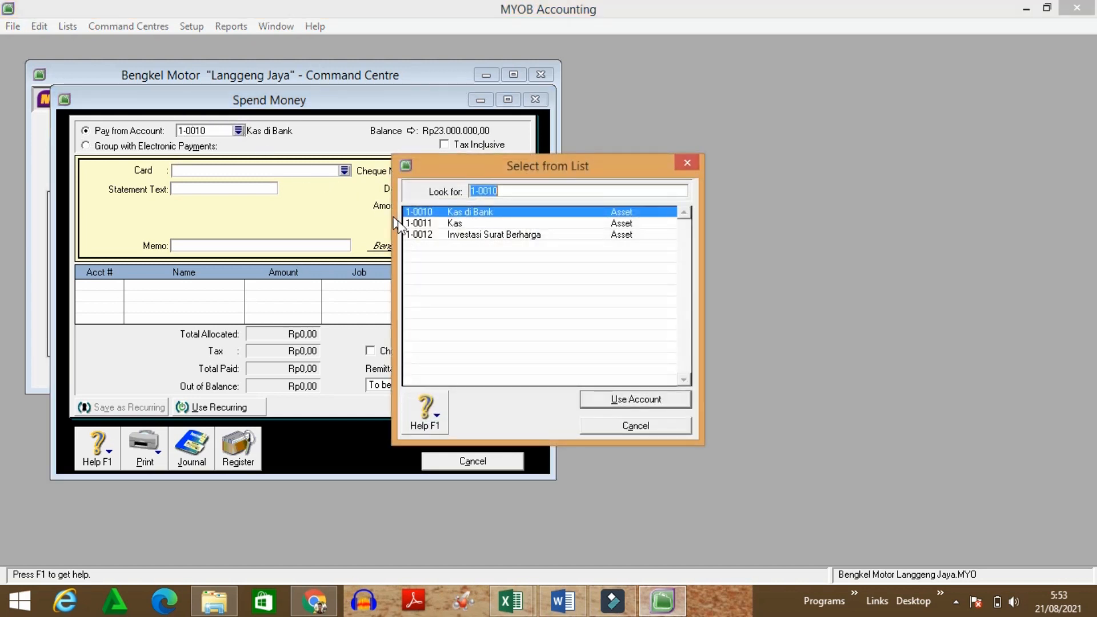
{"action": "left_click", "coordinate": [434, 224]}
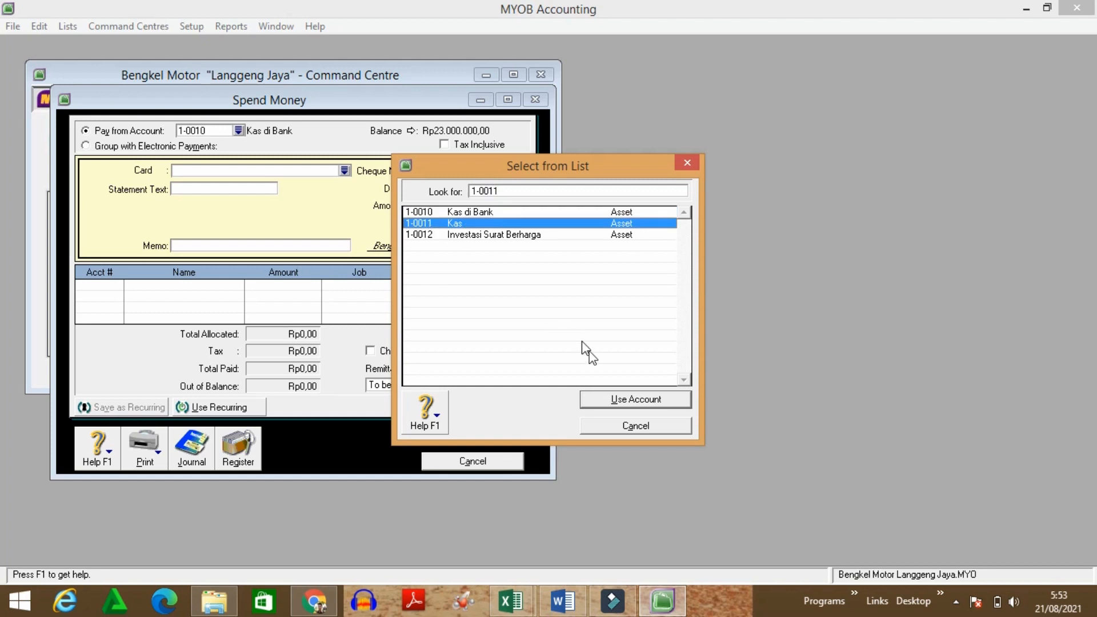
{"action": "left_click", "coordinate": [606, 400]}
Step: Set the salary payment's cheque number to BKK-07 and its amount to Rp14.250.000
{"action": "double_click", "coordinate": [427, 170]}
{"action": "key", "text": "Delete"}
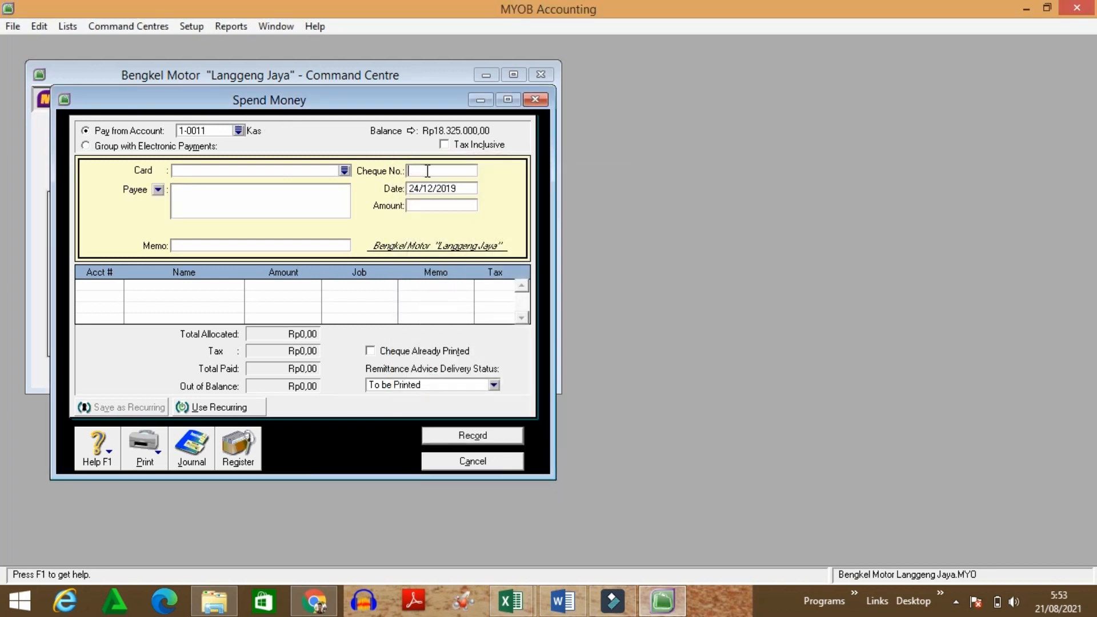
{"action": "type", "text": "BKK-07"}
{"action": "left_click", "coordinate": [429, 205]}
{"action": "type", "text": "14."}
{"action": "type", "text": "250.000"}
Step: Enter "Pembayaran Gaji Bulan Desember" as the memo of payment BKK-07
{"action": "key", "text": "Tab"}
{"action": "type", "text": "Pembayaran Gaji Bu"}
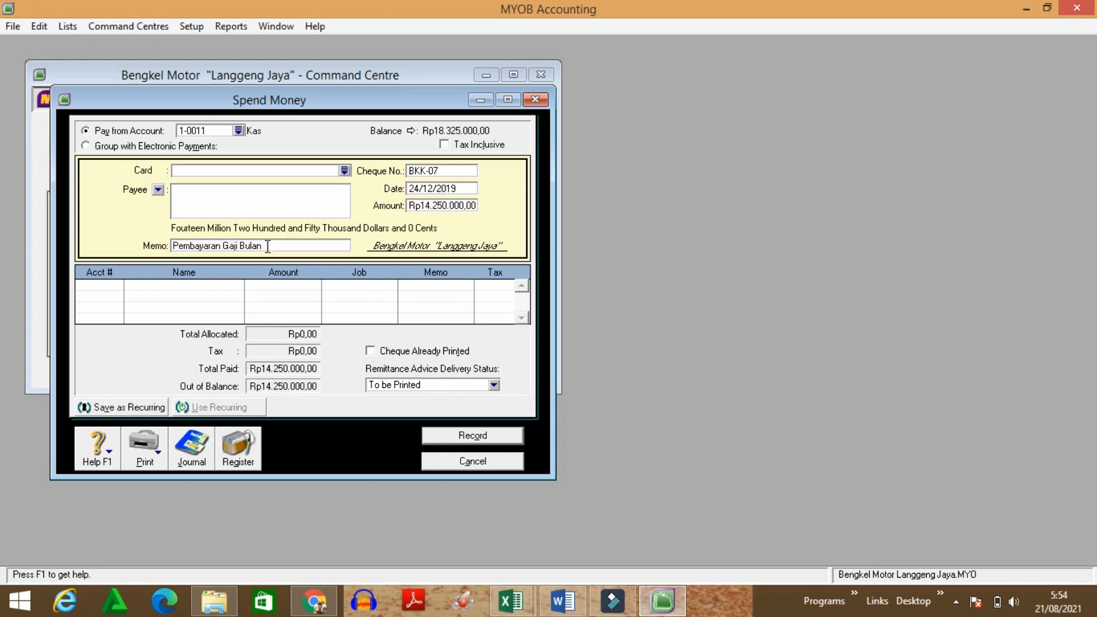
{"action": "type", "text": "lan Desember"}
Step: Allocate Rp15.000.000 to account 6-1111 Beban Gaji Karyawan on the first line of the salary payment
{"action": "left_click", "coordinate": [105, 287]}
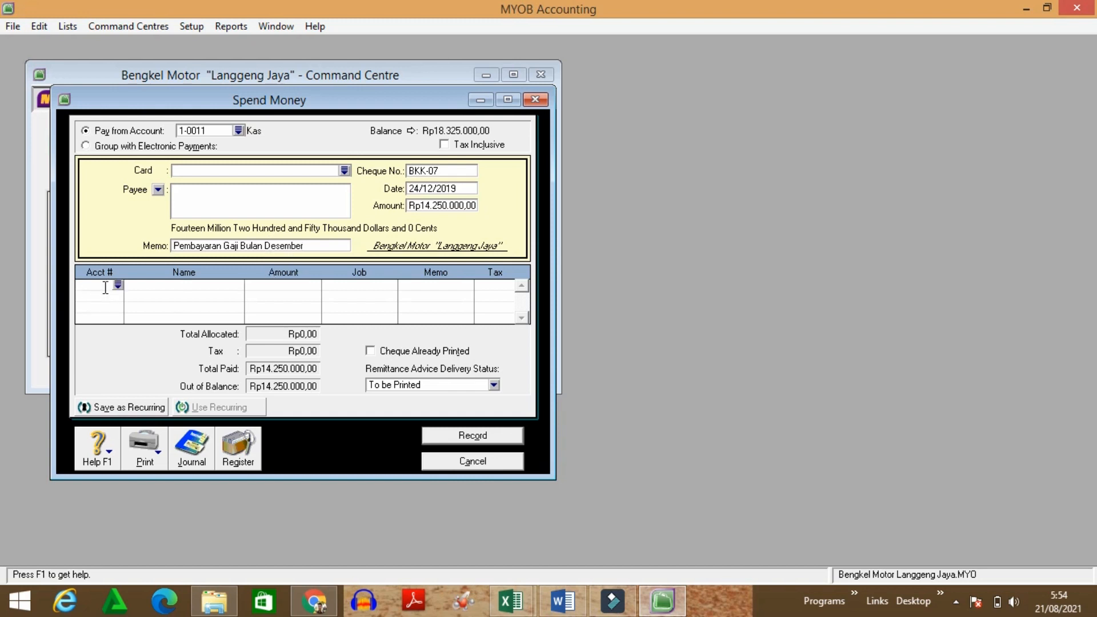
{"action": "type", "text": "6-"}
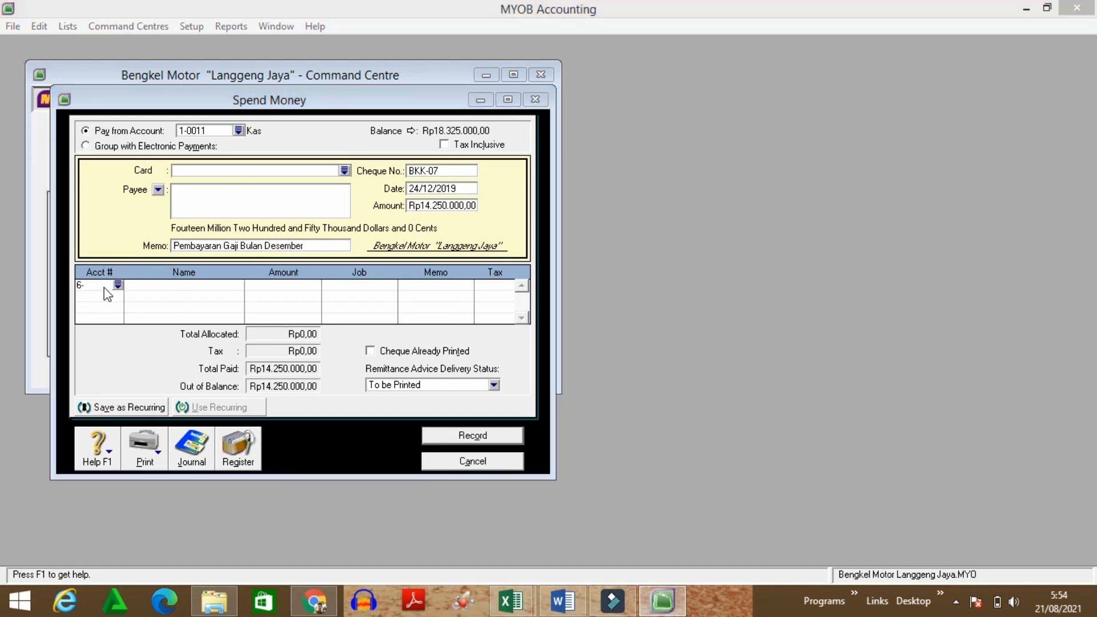
{"action": "key", "text": "Tab"}
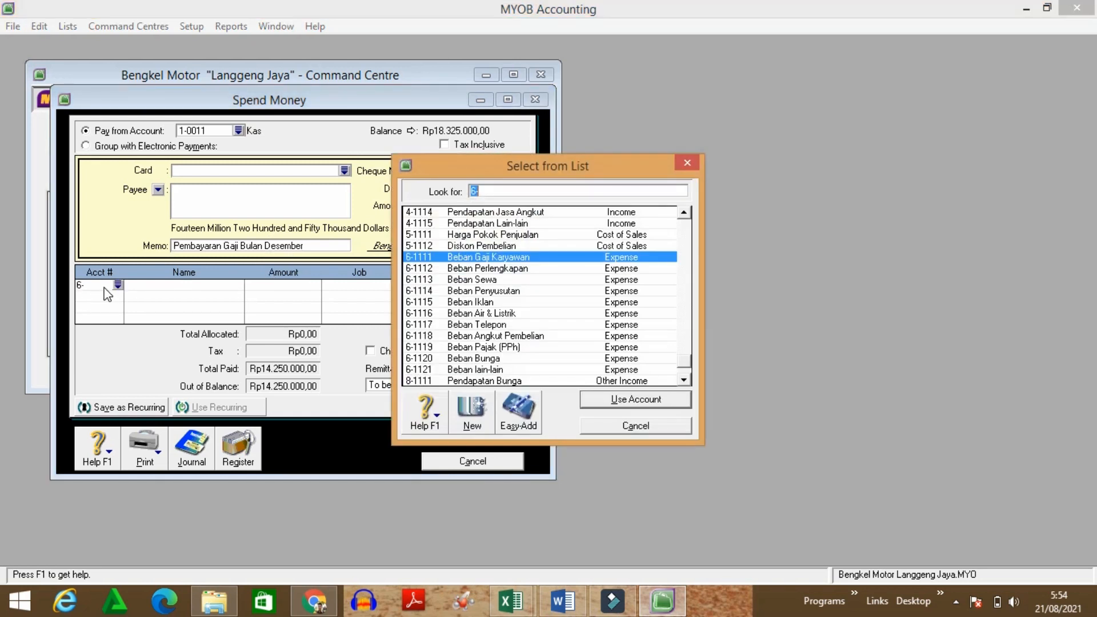
{"action": "left_click", "coordinate": [606, 402]}
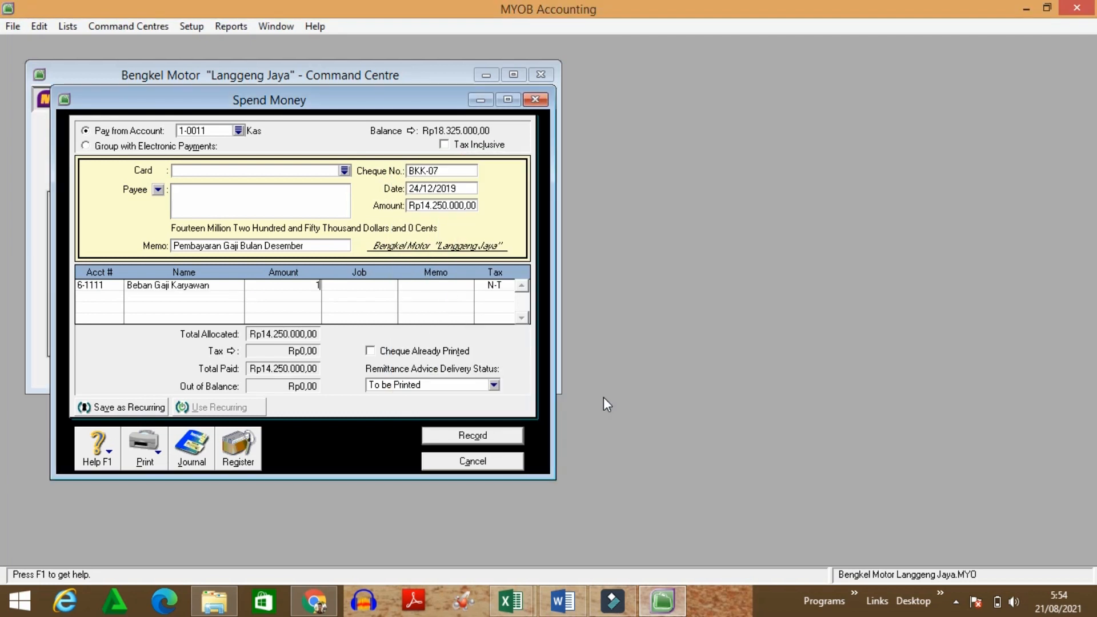
{"action": "type", "text": "15000000"}
{"action": "key", "text": "Return"}
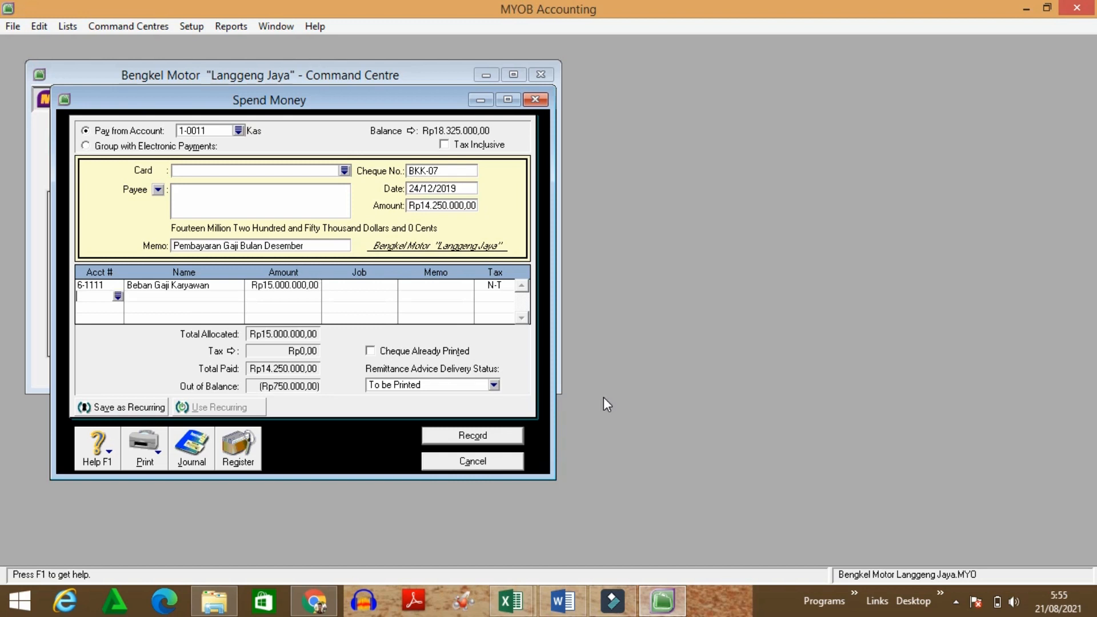
Step: Add a second allocation line for account 2-1112 Hutang Pajak Penghasilan with an amount of -Rp750.000
{"action": "type", "text": "6"}
{"action": "key", "text": "Return"}
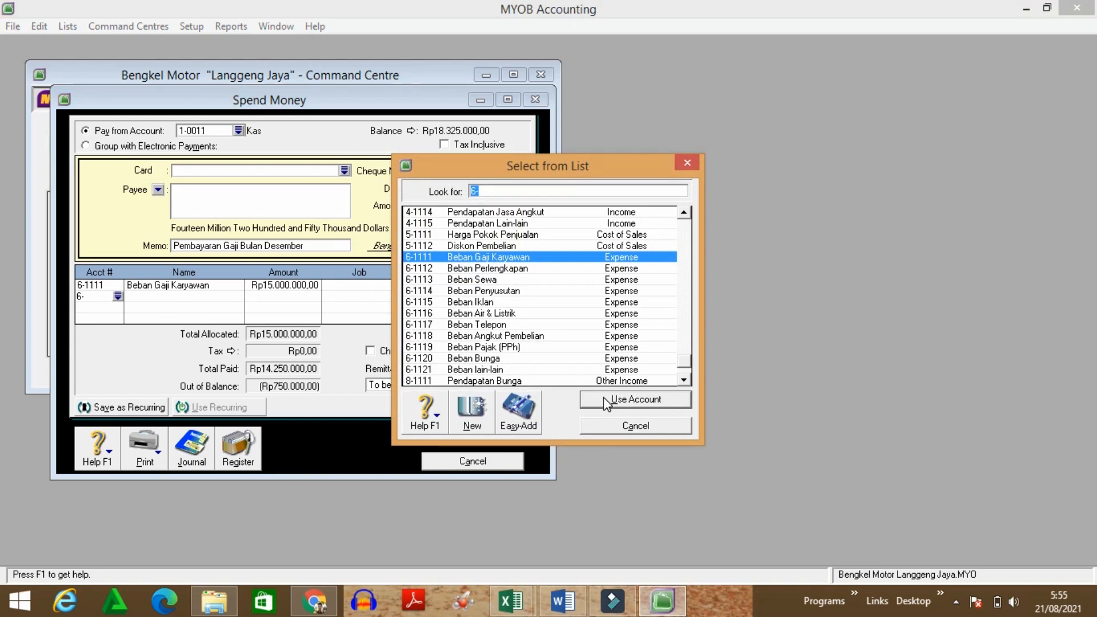
{"action": "type", "text": "2"}
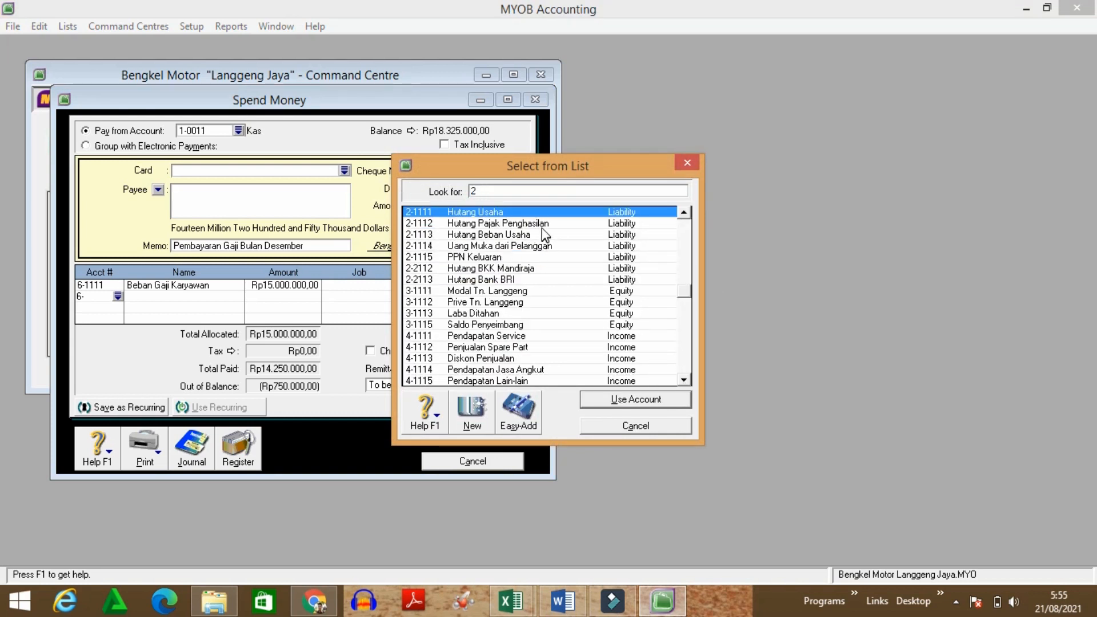
{"action": "type", "text": "-1112"}
{"action": "left_click", "coordinate": [628, 407]}
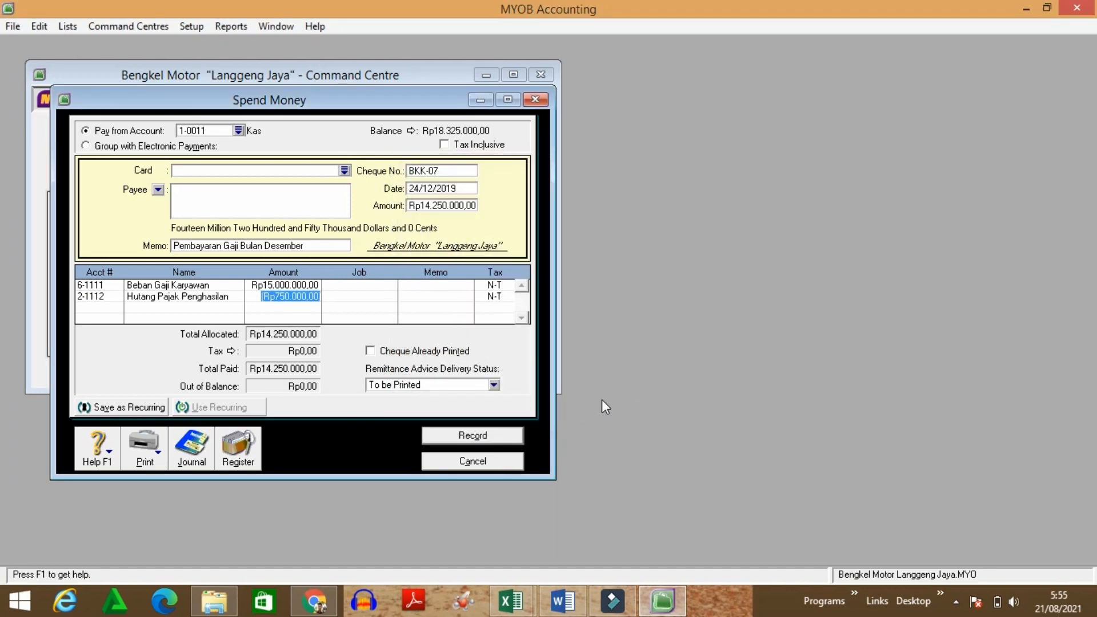
{"action": "key", "text": "Return"}
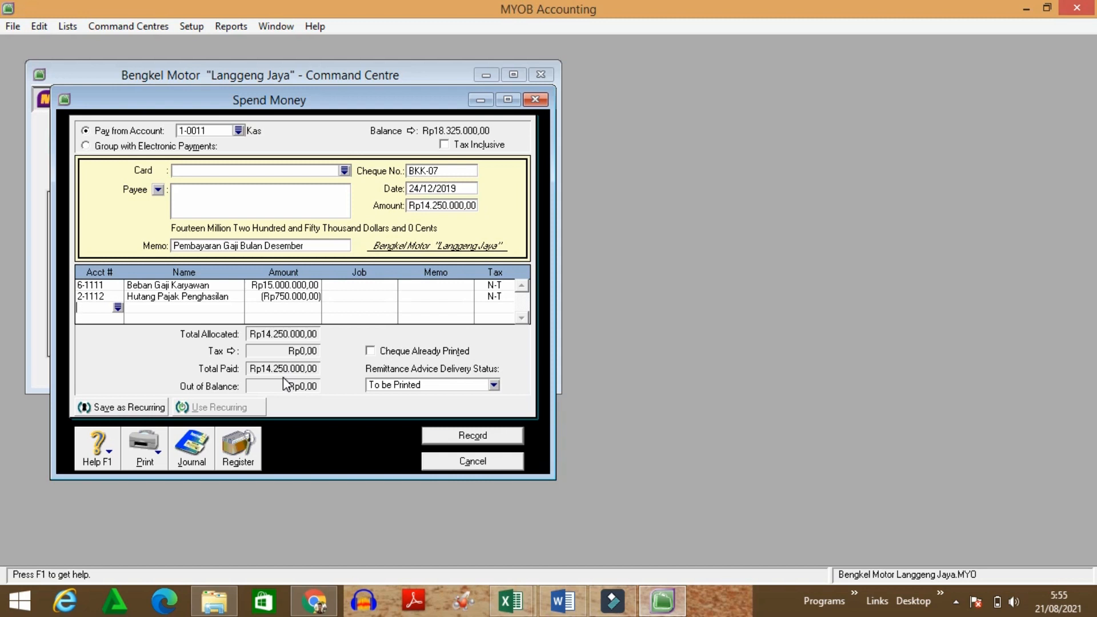
Step: Review the journal recap of salary payment BKK-07, record it, and close the Spend Money window
{"action": "key", "text": "ctrl+r"}
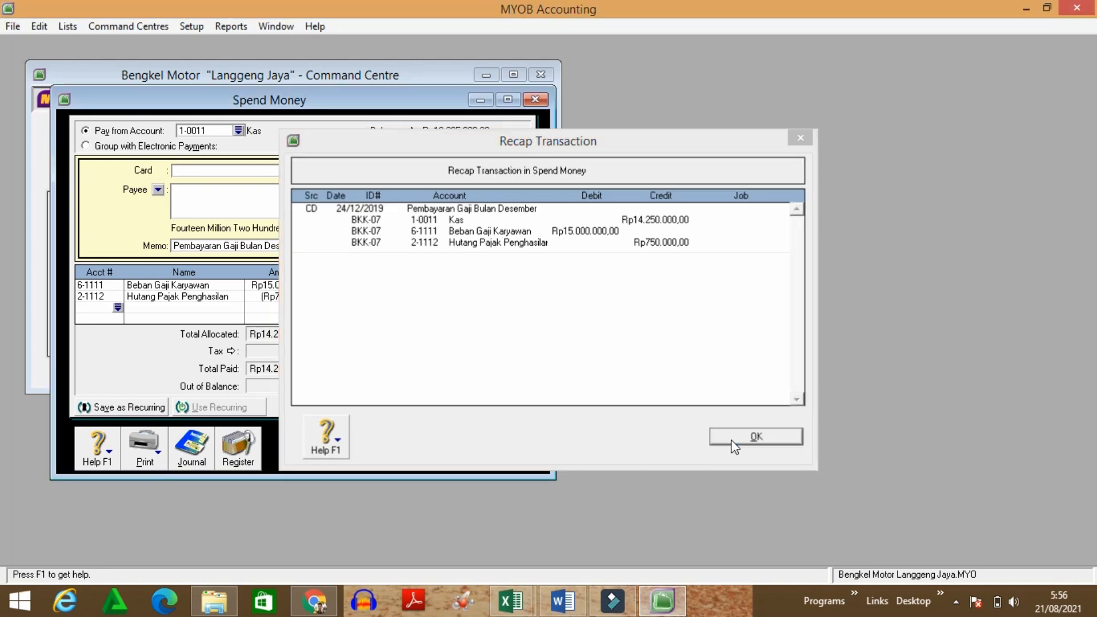
{"action": "left_click", "coordinate": [733, 444]}
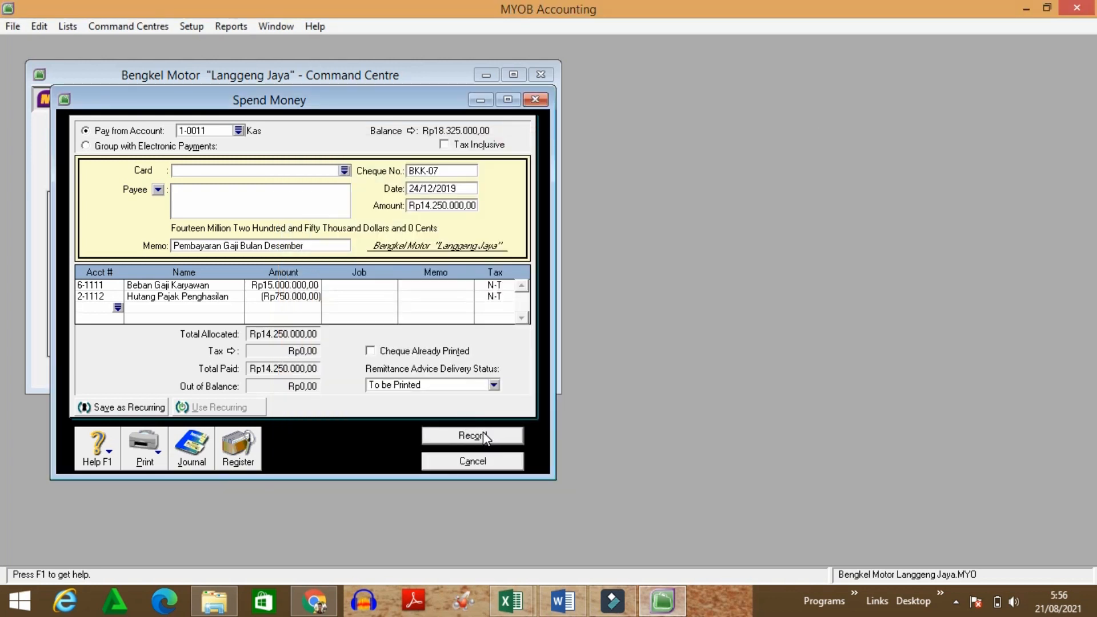
{"action": "left_click", "coordinate": [482, 433]}
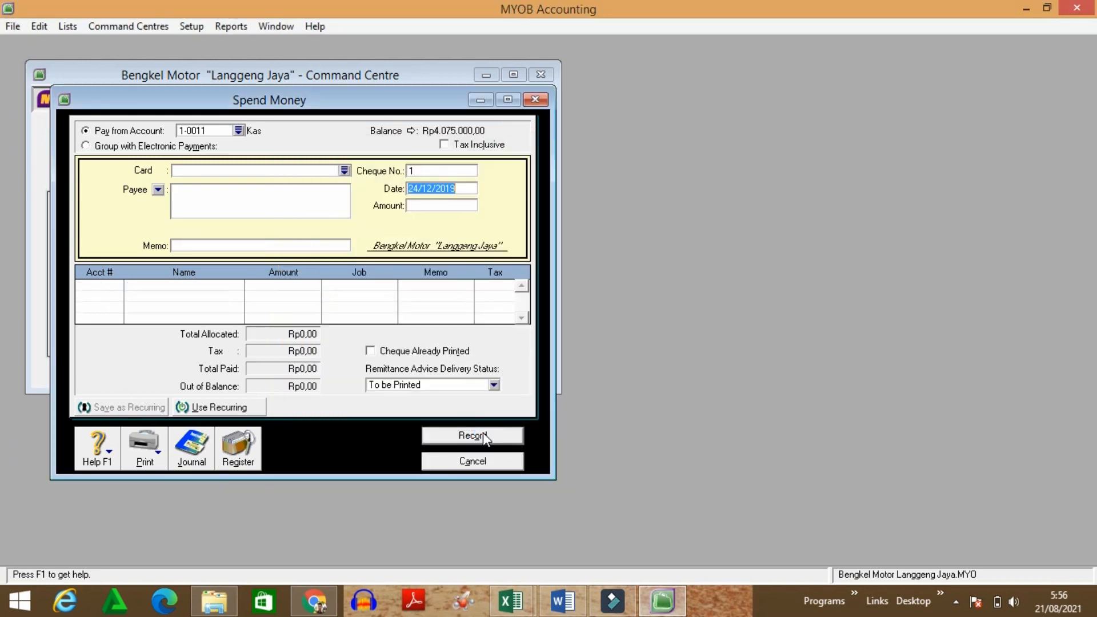
{"action": "left_click", "coordinate": [505, 464]}
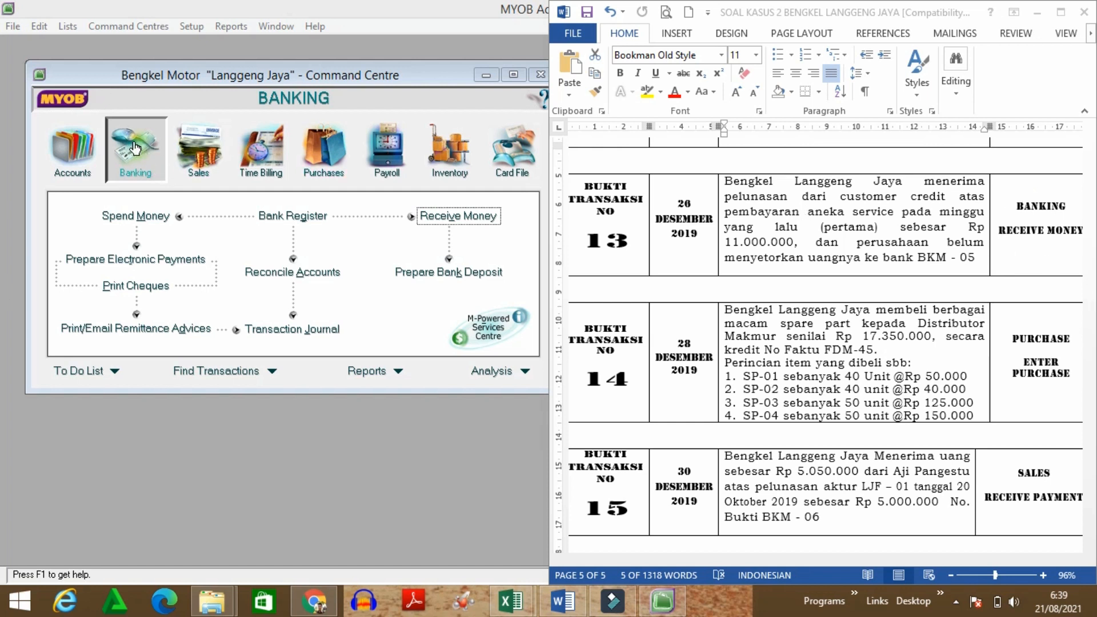
Step: Start a Receive Money entry for the Customer Bengkel card and switch it to Receive Payments
{"action": "left_click", "coordinate": [463, 225]}
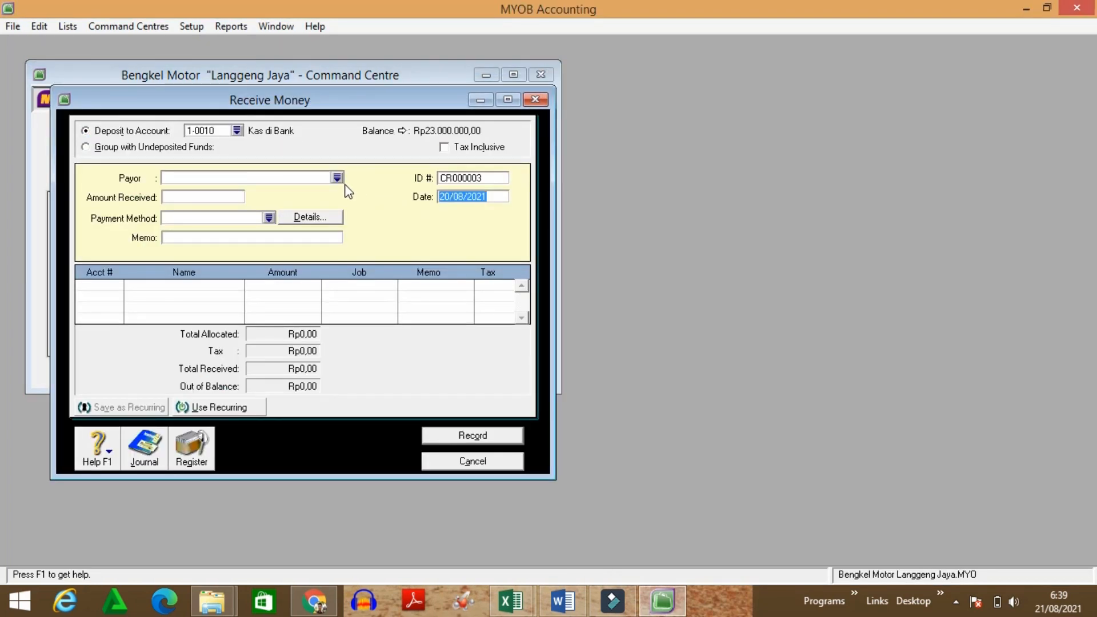
{"action": "left_click", "coordinate": [337, 177]}
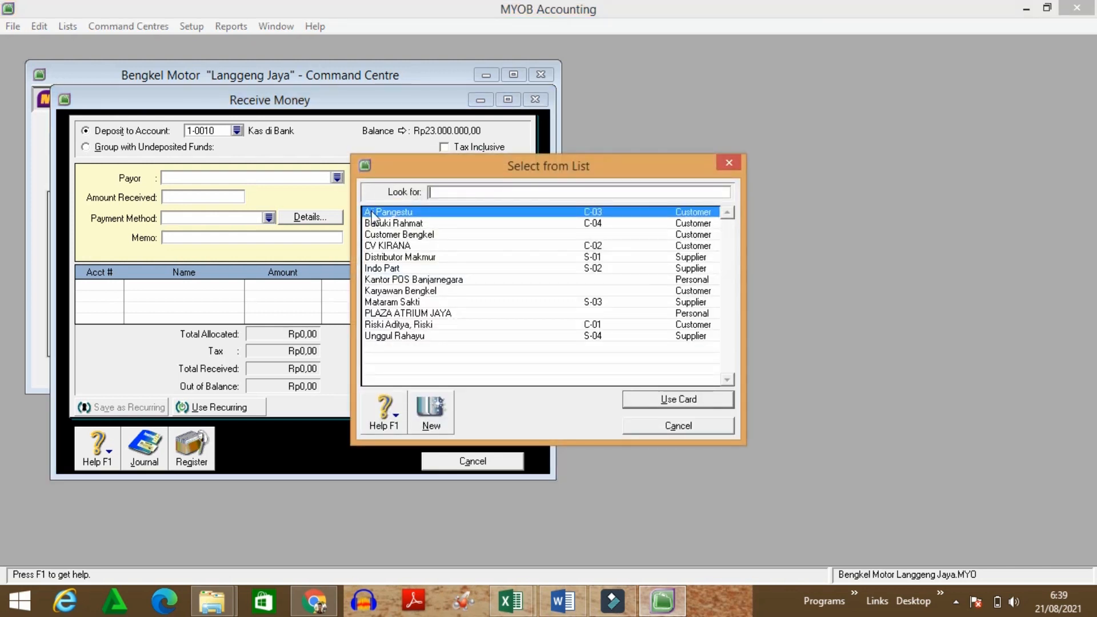
{"action": "left_click", "coordinate": [394, 235]}
{"action": "left_click", "coordinate": [649, 397]}
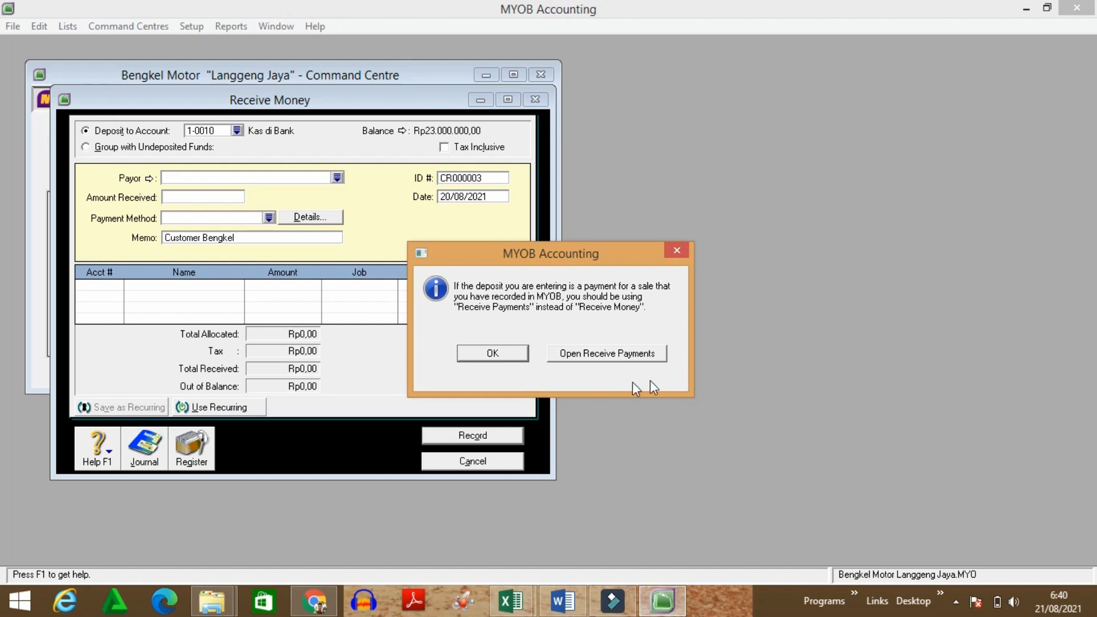
{"action": "left_click", "coordinate": [609, 355]}
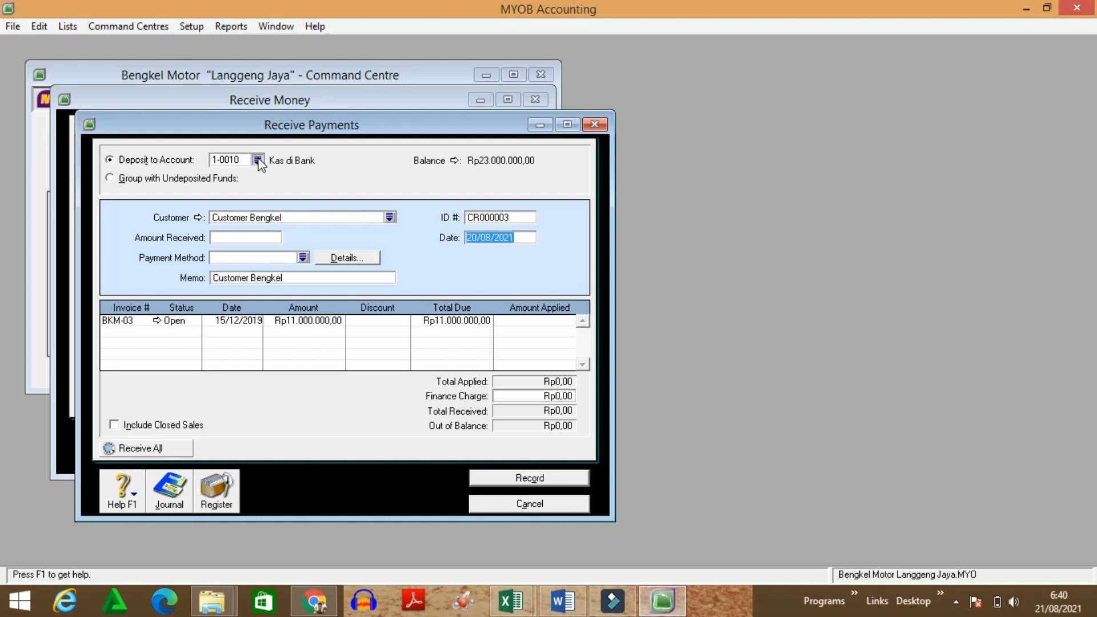
Step: Set the customer payment's deposit account to 1-0011 Kas and its ID to BKM-05
{"action": "left_click", "coordinate": [258, 160]}
{"action": "left_click", "coordinate": [444, 226]}
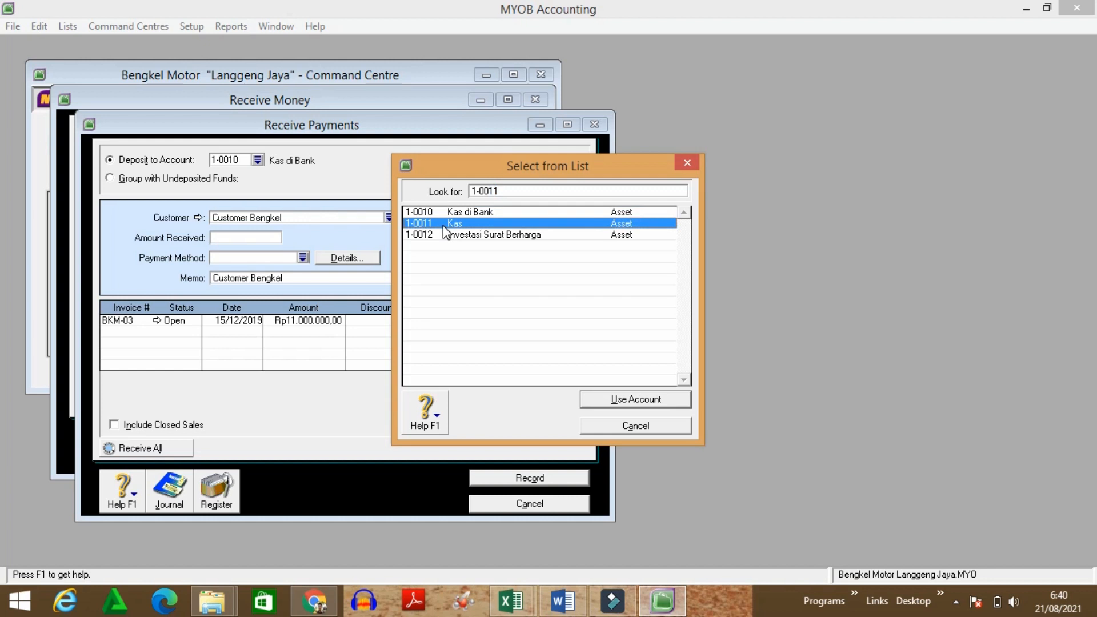
{"action": "left_click", "coordinate": [601, 395]}
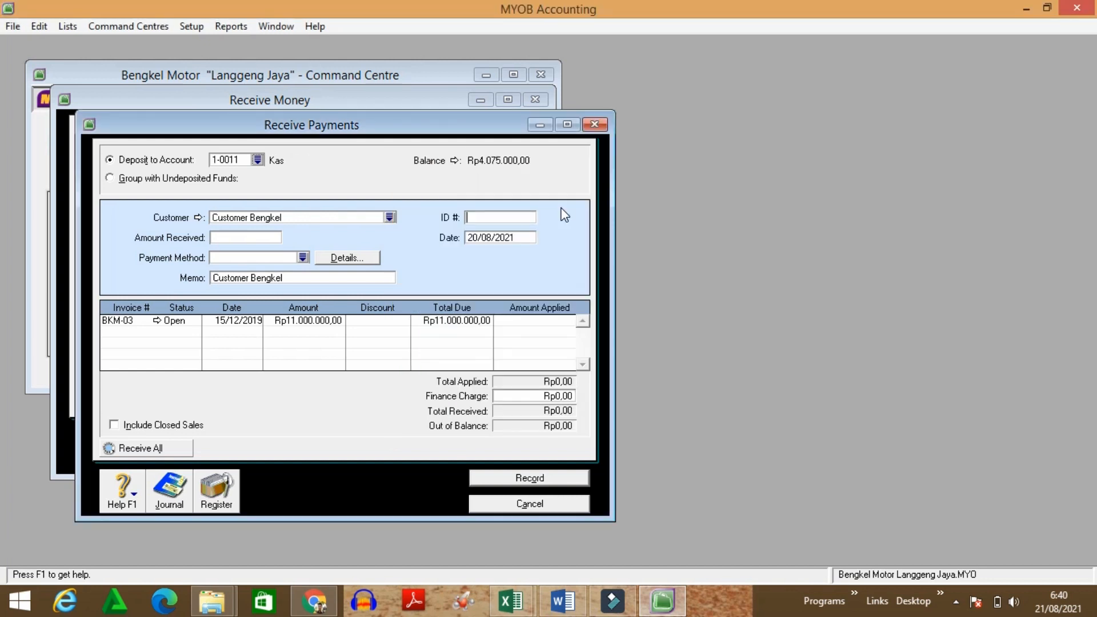
{"action": "type", "text": "M-05"}
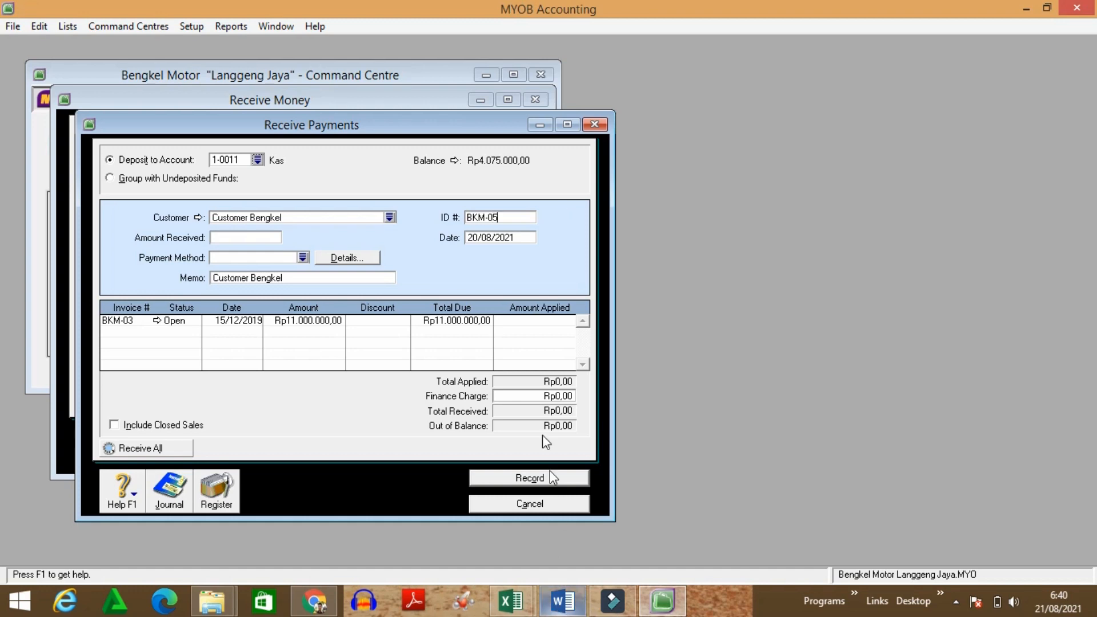
Step: Check transaction 13 in the Word case document, then date the receipt 26/12/2019 and set the amount received to Rp11.000.000
{"action": "left_click", "coordinate": [563, 600]}
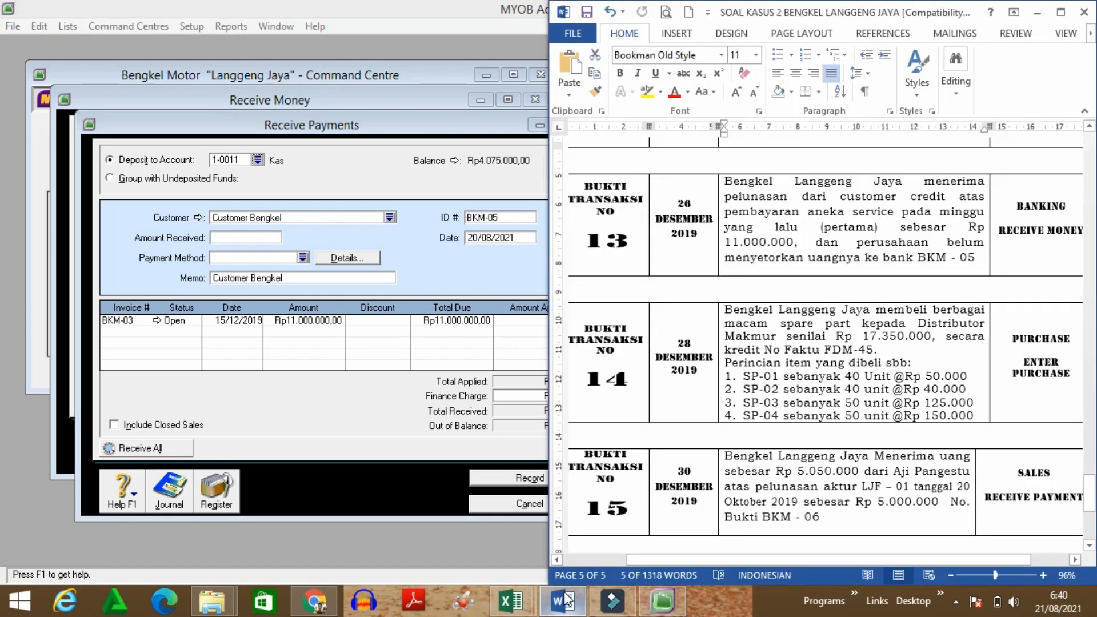
{"action": "left_click", "coordinate": [516, 235]}
{"action": "type", "text": "2"}
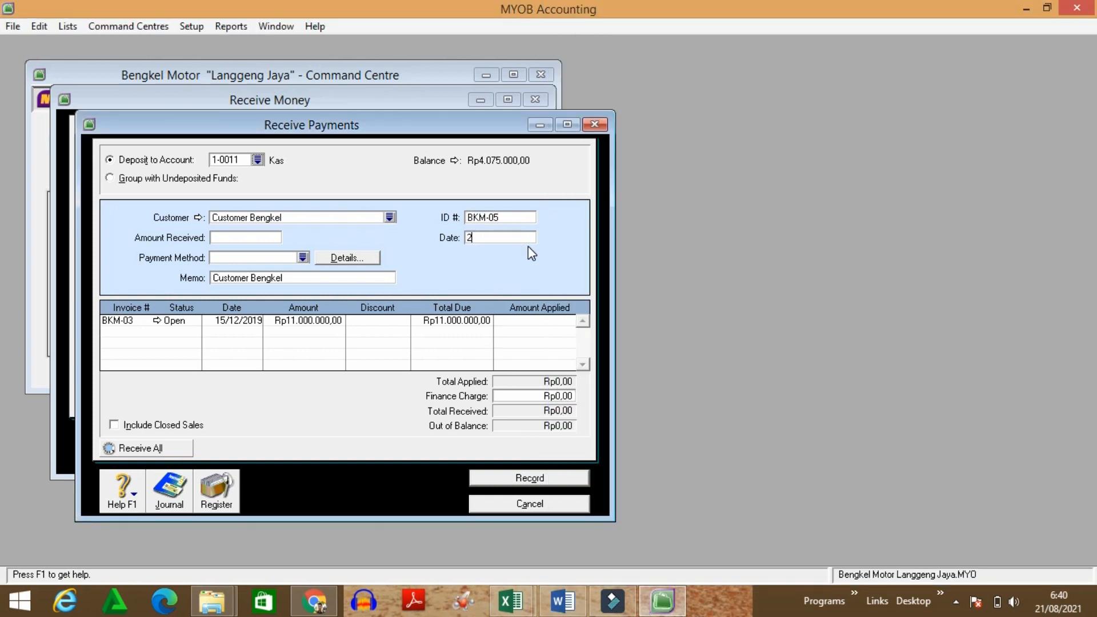
{"action": "type", "text": "6/12/2019"}
{"action": "left_click", "coordinate": [274, 238]}
{"action": "key", "text": "Tab"}
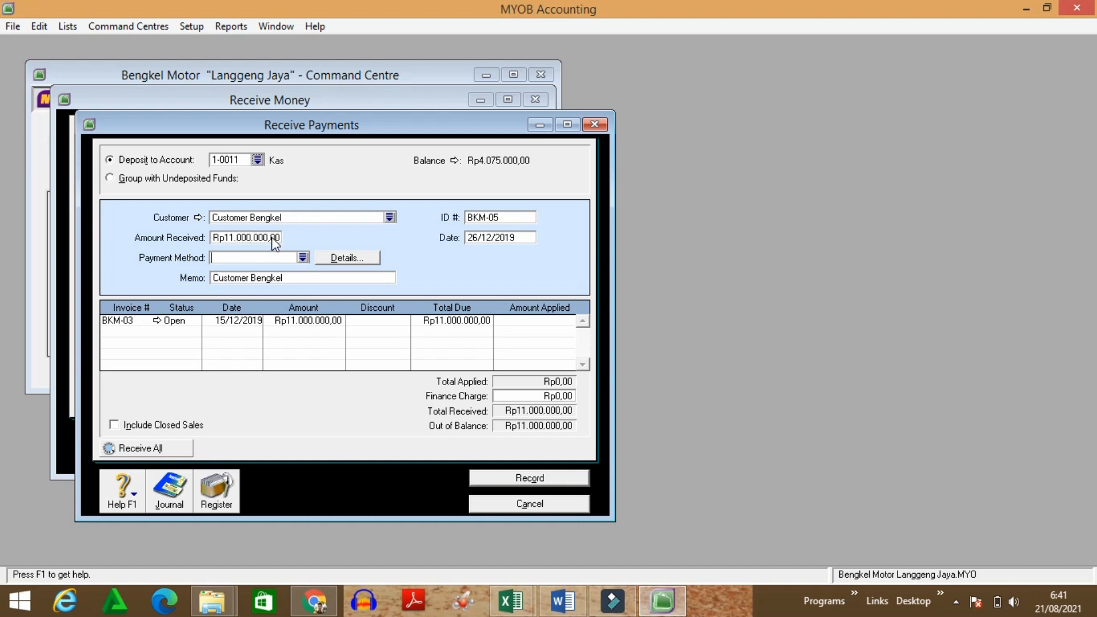
Step: Set the payment method to Cash and the memo to "Pelunasan Jasa Service Minggu 1"
{"action": "left_click", "coordinate": [303, 258]}
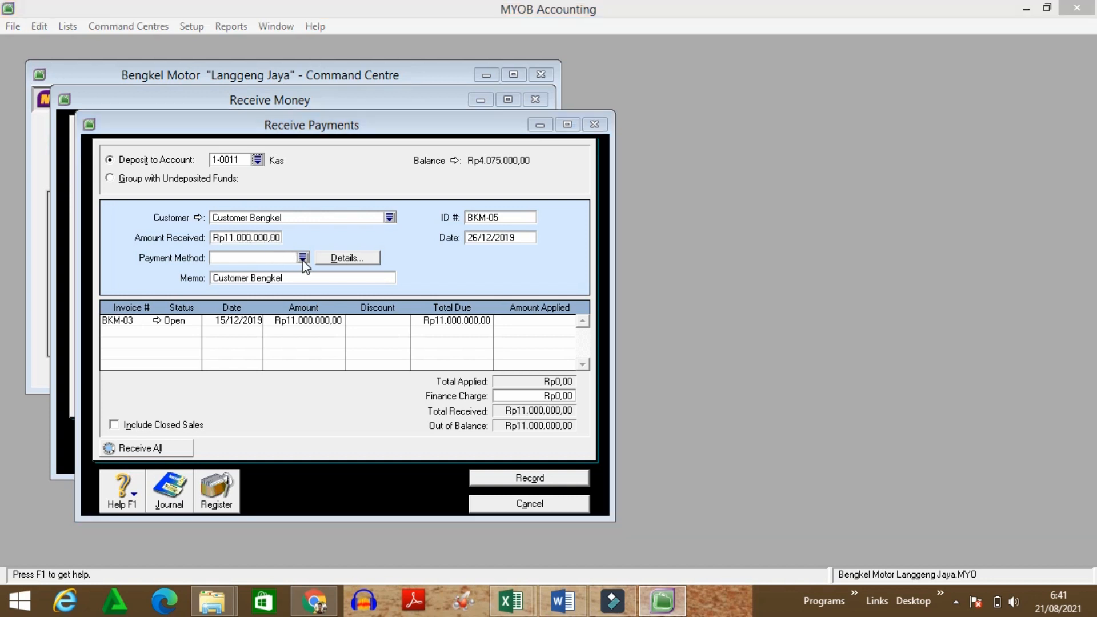
{"action": "left_click", "coordinate": [417, 246]}
{"action": "left_click", "coordinate": [618, 399]}
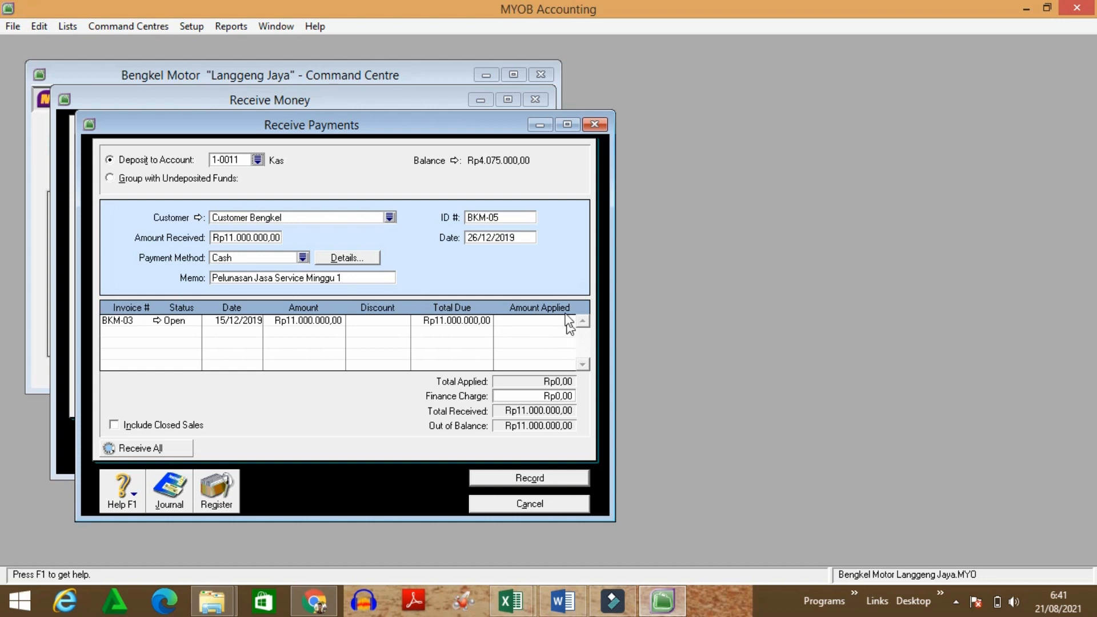
Step: Apply the Rp11.000.000 receipt to invoice BKM-03, then record it after reviewing the transaction recap
{"action": "left_click", "coordinate": [535, 321]}
{"action": "key", "text": "Tab"}
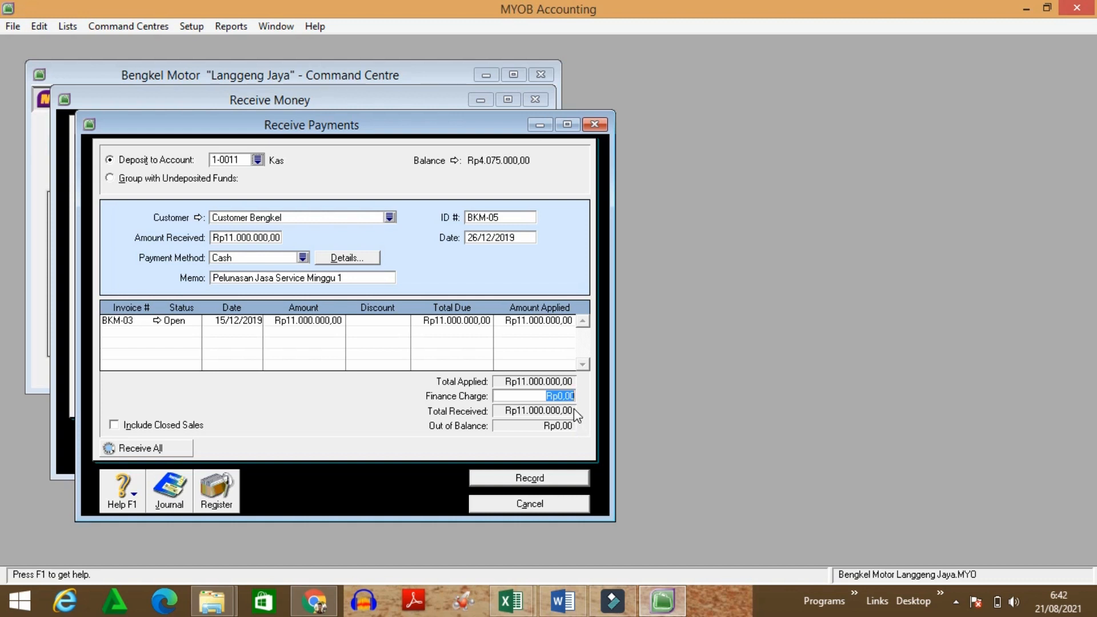
{"action": "key", "text": "ctrl+r"}
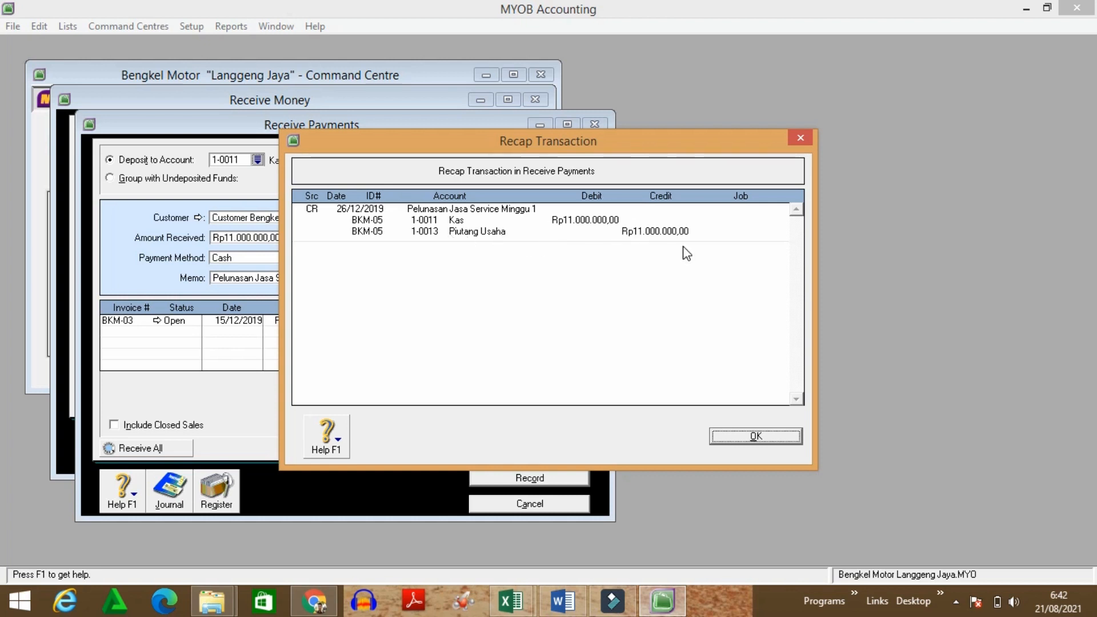
{"action": "left_click", "coordinate": [763, 435]}
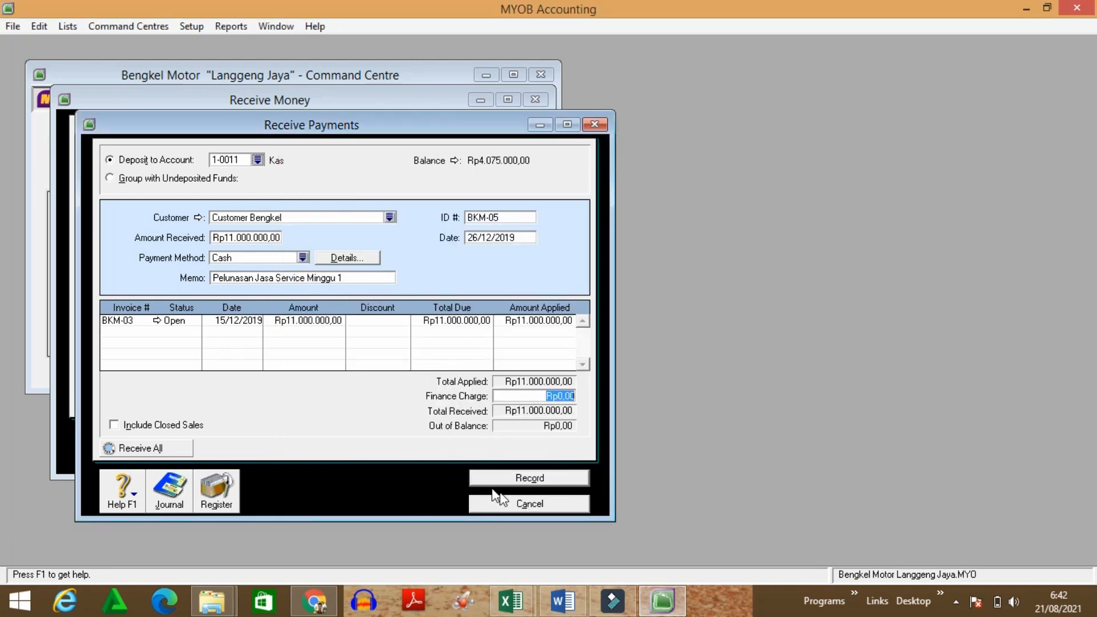
{"action": "left_click", "coordinate": [549, 484]}
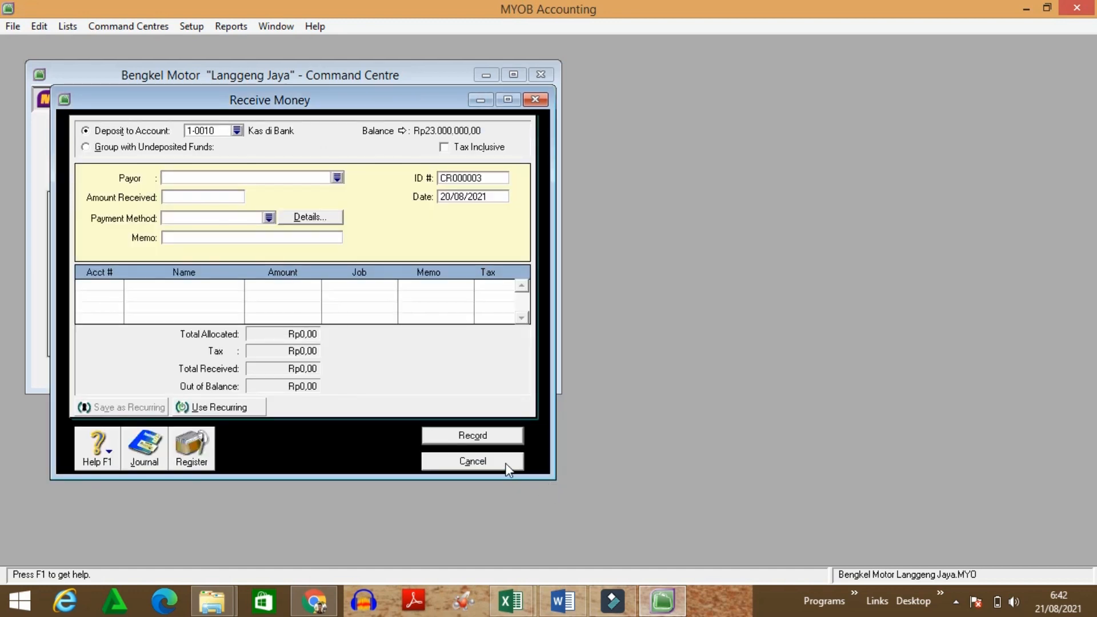
{"action": "left_click", "coordinate": [506, 464]}
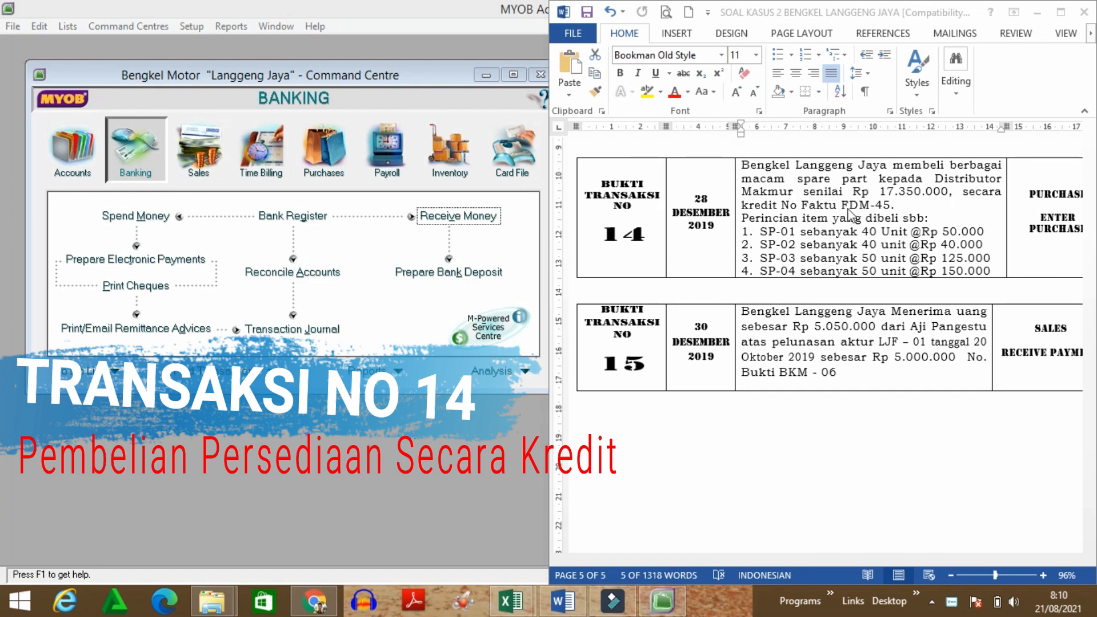
Step: Start a new purchase bill for transaction 14 using the Item layout
{"action": "left_click", "coordinate": [760, 171]}
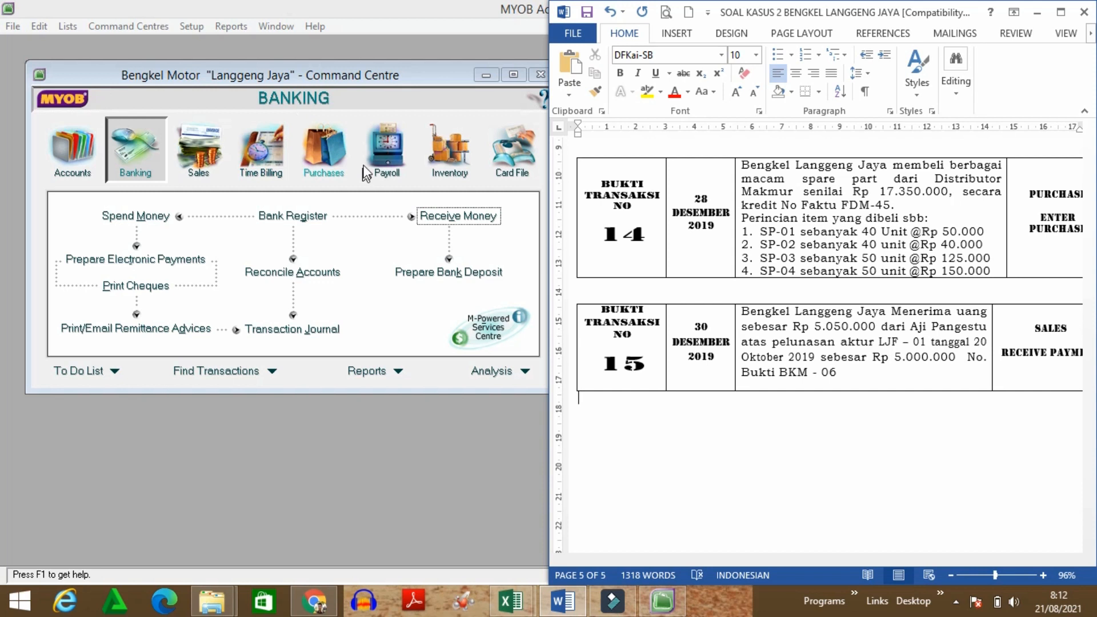
{"action": "left_click", "coordinate": [333, 145]}
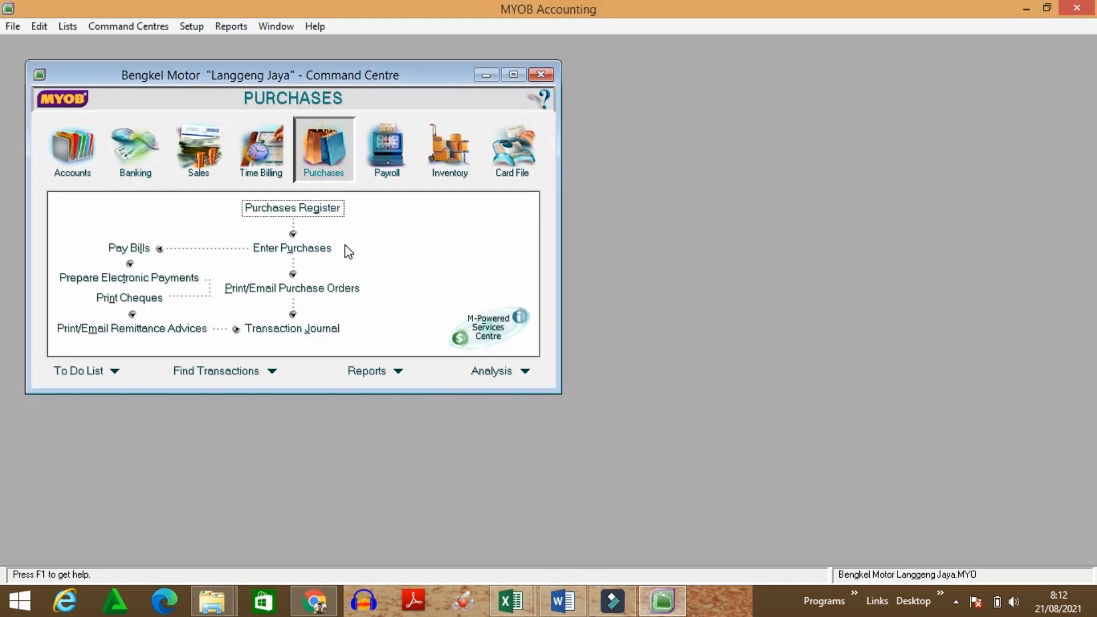
{"action": "left_click", "coordinate": [293, 249]}
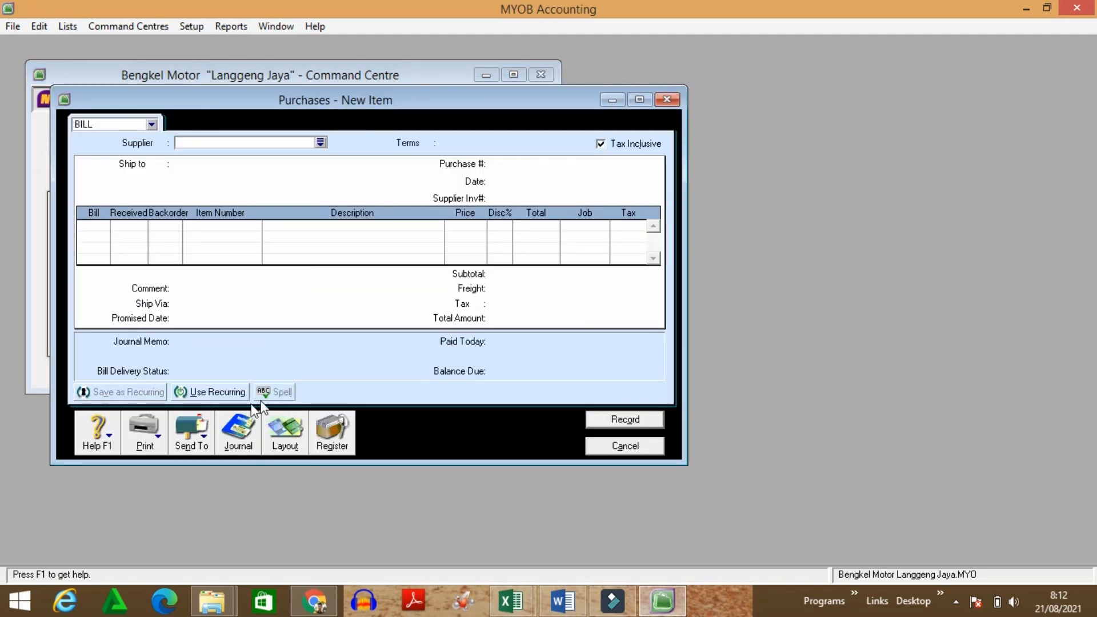
{"action": "left_click", "coordinate": [294, 433]}
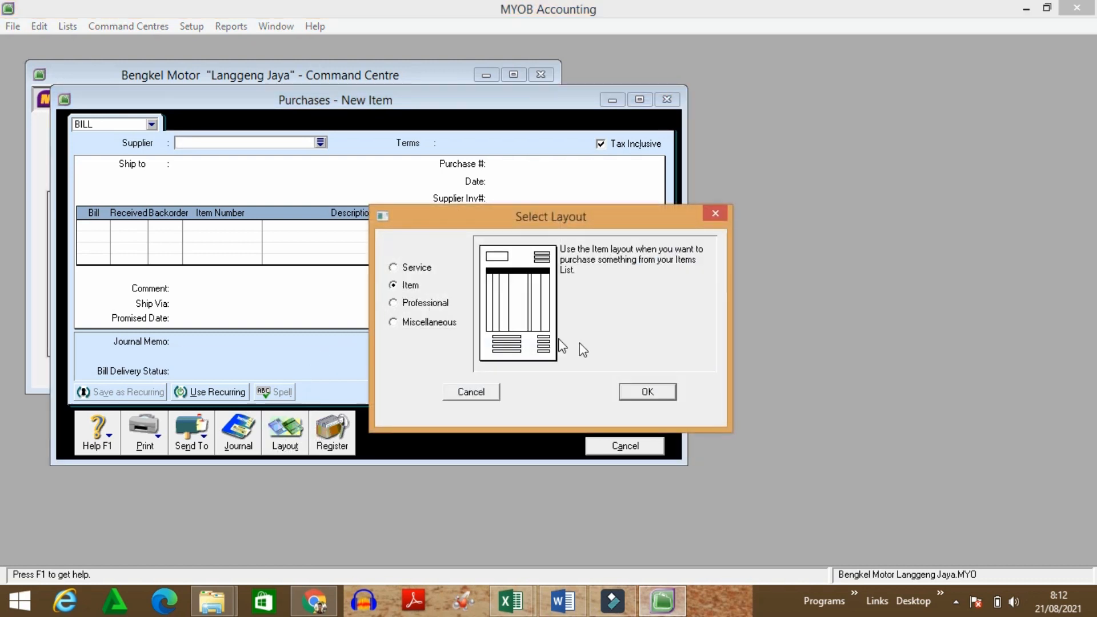
{"action": "left_click", "coordinate": [658, 392]}
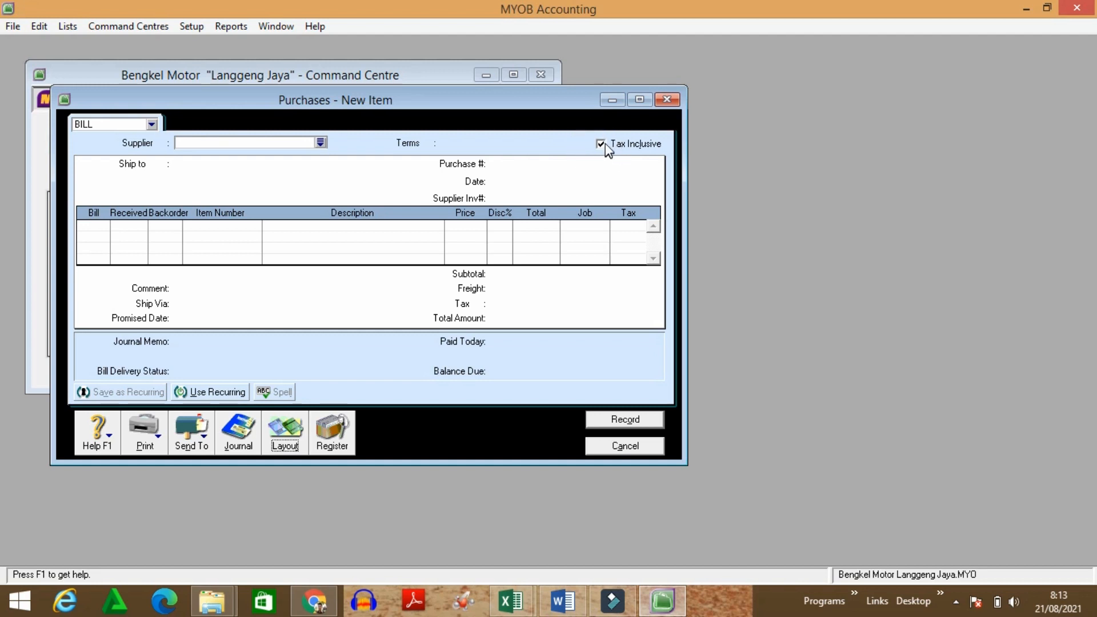
Step: Turn off tax-inclusive pricing on the bill and choose Distributor Makmur as the supplier
{"action": "left_click", "coordinate": [600, 144]}
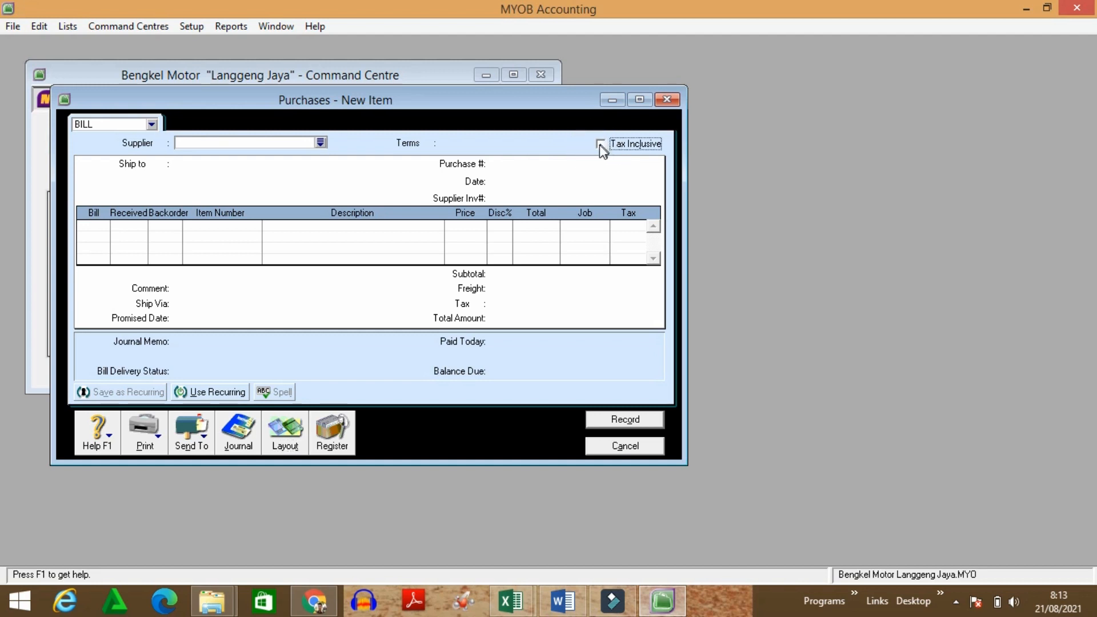
{"action": "left_click", "coordinate": [322, 142]}
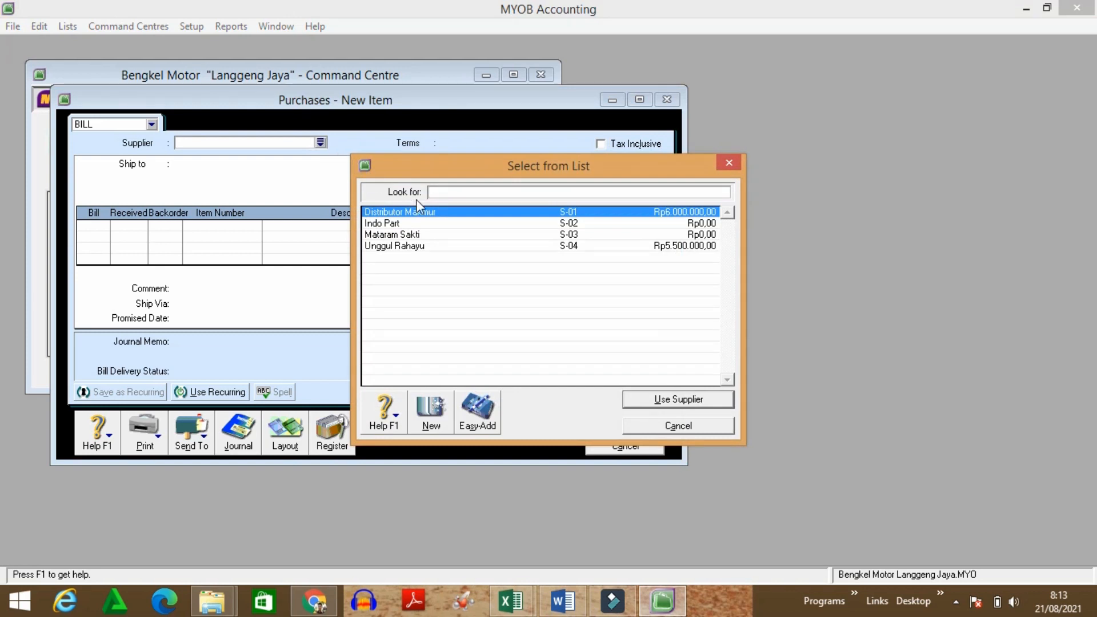
{"action": "left_click", "coordinate": [425, 212]}
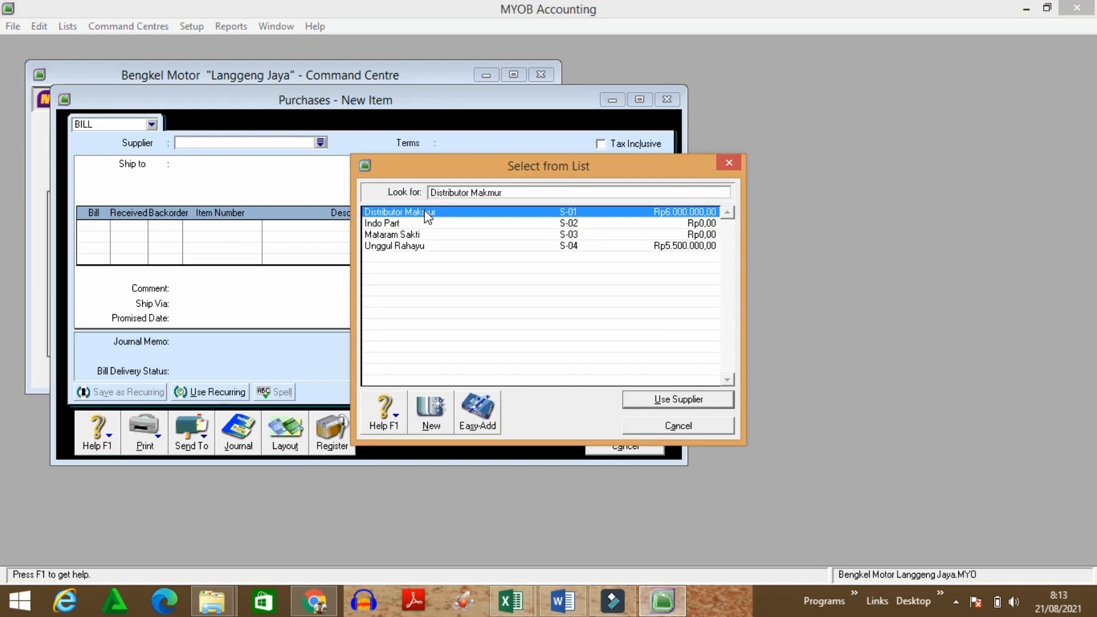
{"action": "left_click", "coordinate": [679, 399]}
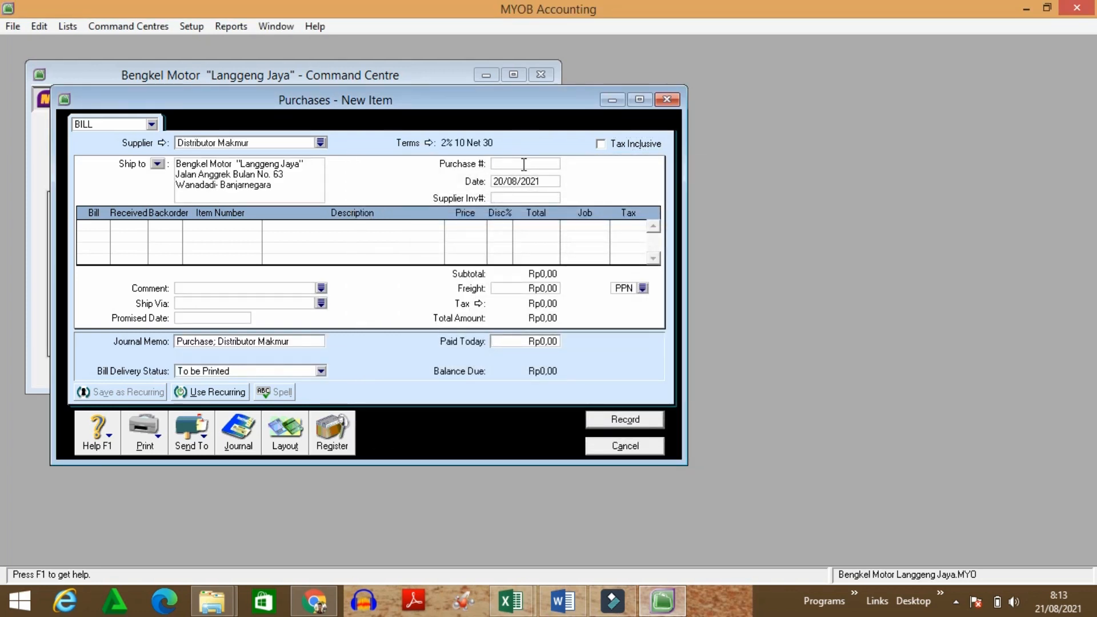
Step: Set the bill's purchase number to FDM-45 and its date to 28/12/2019
{"action": "type", "text": "FDM-45"}
{"action": "left_click", "coordinate": [535, 184]}
{"action": "left_click", "coordinate": [502, 181]}
{"action": "left_click_drag", "start_coordinate": [544, 185], "coordinate": [474, 177]}
{"action": "type", "text": "28/12/201"}
Step: Enter the first bill line as 40 units of SP-1 Oli Mesin at Rp50.000 each
{"action": "left_click", "coordinate": [104, 230]}
{"action": "type", "text": "40"}
{"action": "key", "text": "Tab"}
{"action": "key", "text": "Tab"}
{"action": "key", "text": "Tab"}
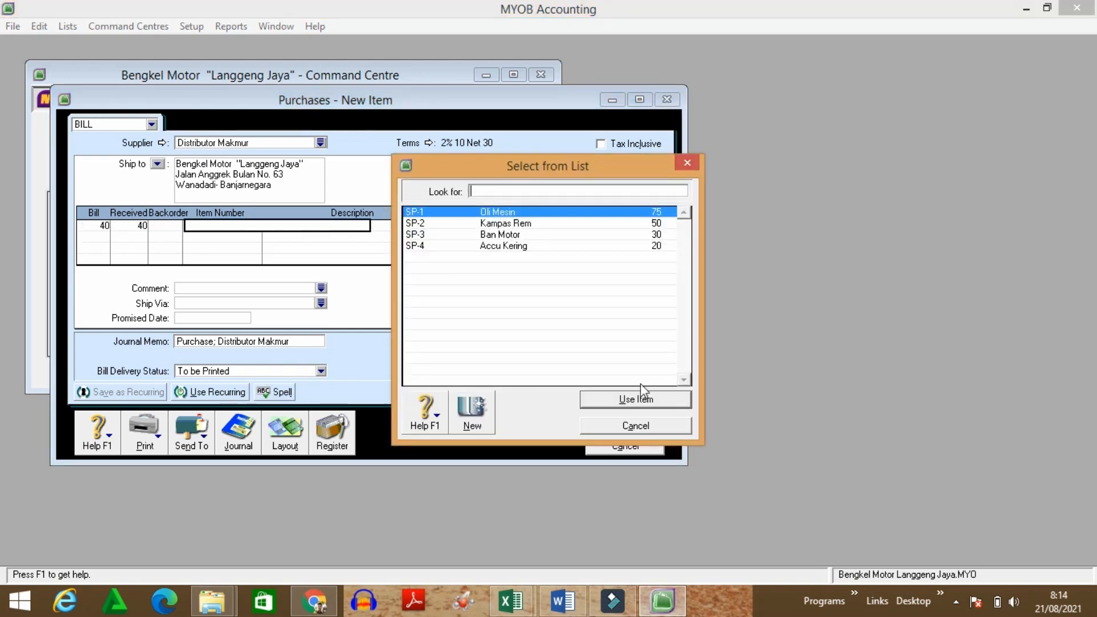
{"action": "left_click", "coordinate": [636, 400]}
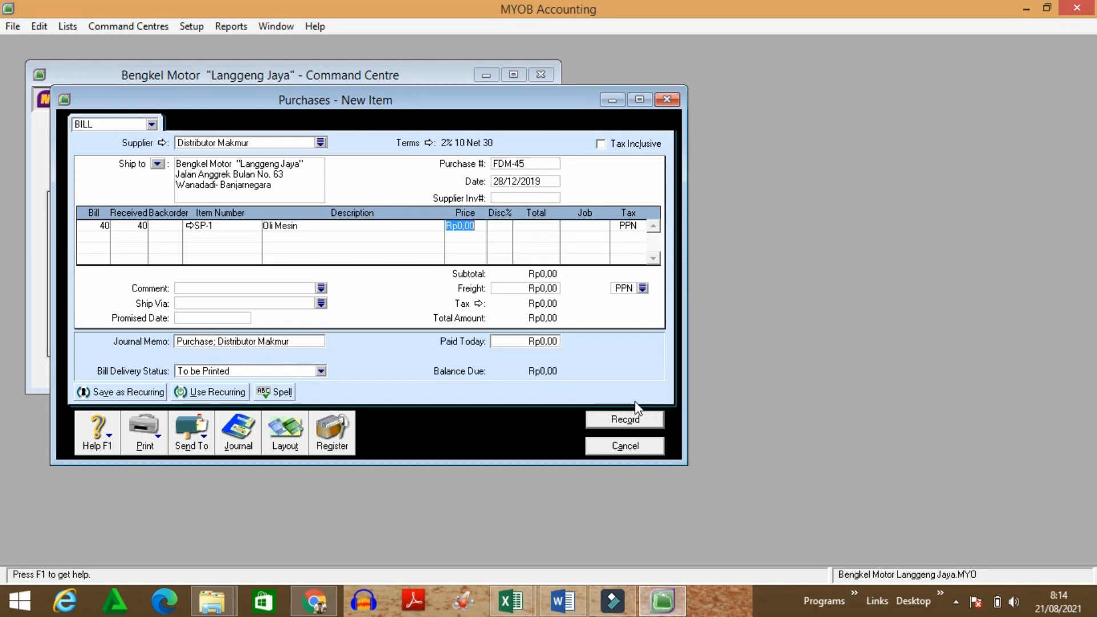
{"action": "type", "text": "50.000,0"}
{"action": "key", "text": "Tab"}
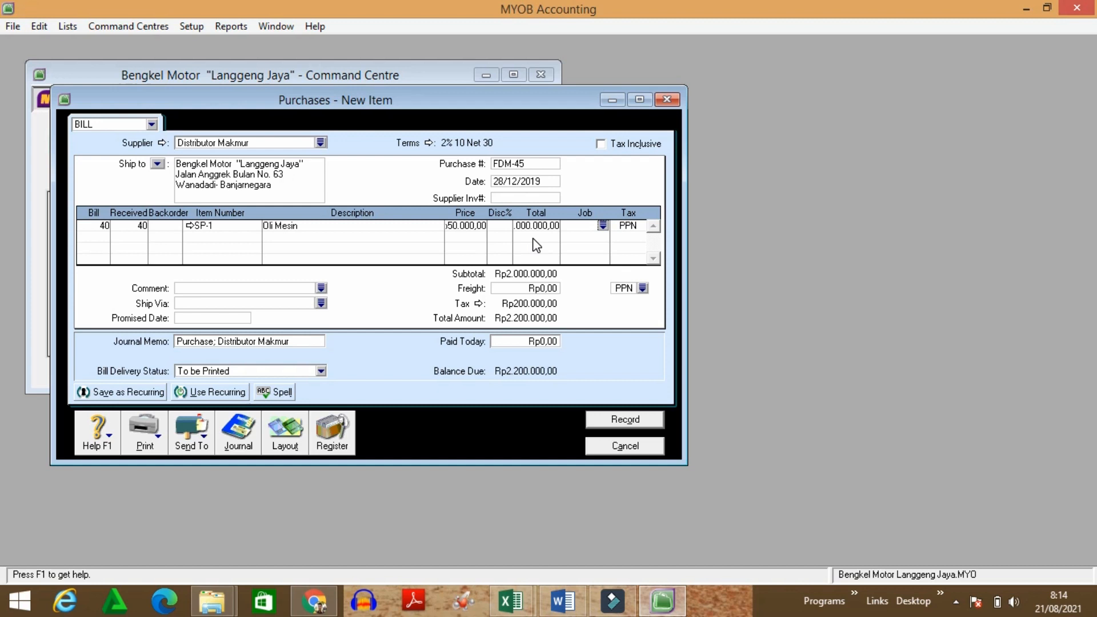
{"action": "key", "text": "Tab"}
{"action": "key", "text": "Tab"}
{"action": "key", "text": "Tab"}
Step: Add a second bill line for 40 units of SP-2 Kampas Rem at Rp40.000 each
{"action": "type", "text": "40"}
{"action": "key", "text": "Tab"}
{"action": "key", "text": "Tab"}
{"action": "key", "text": "Tab"}
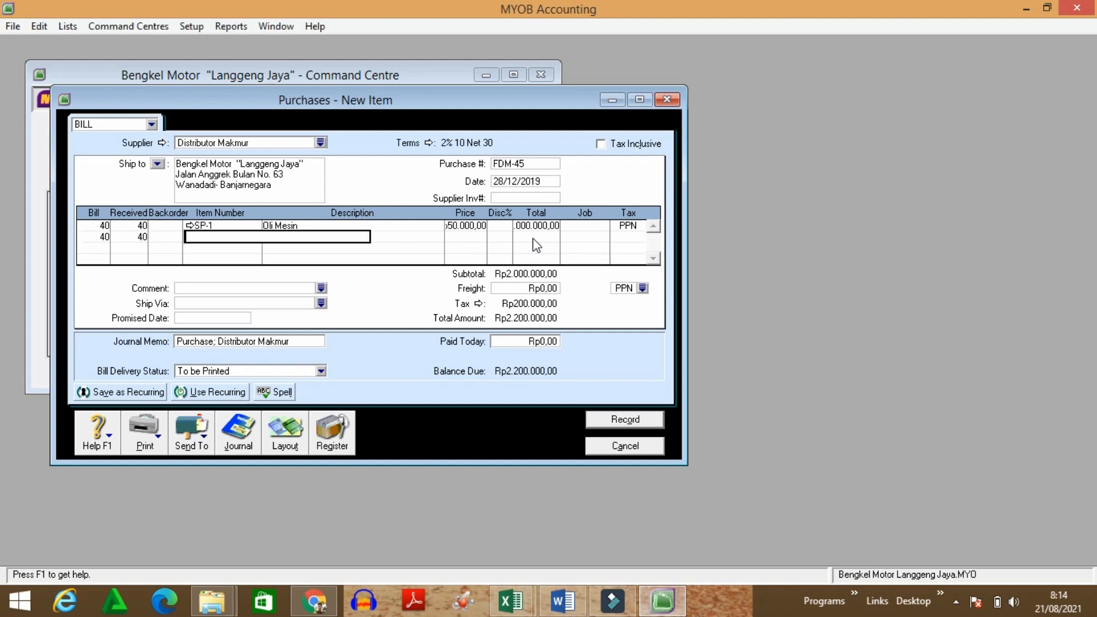
{"action": "key", "text": "Tab"}
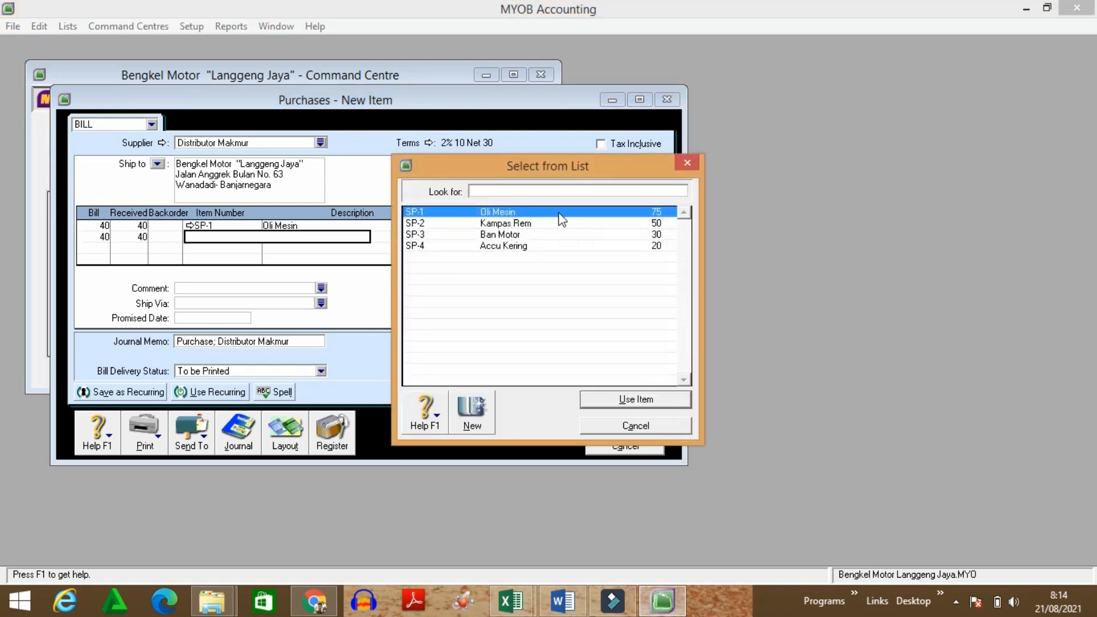
{"action": "left_click", "coordinate": [501, 226]}
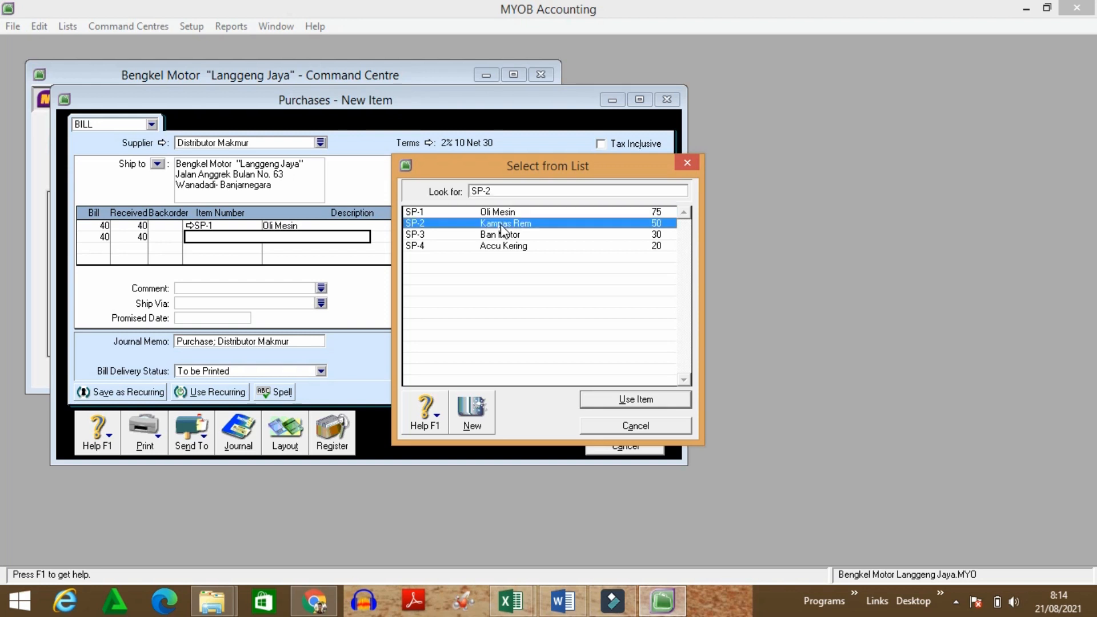
{"action": "left_click", "coordinate": [609, 400]}
{"action": "key", "text": "Tab"}
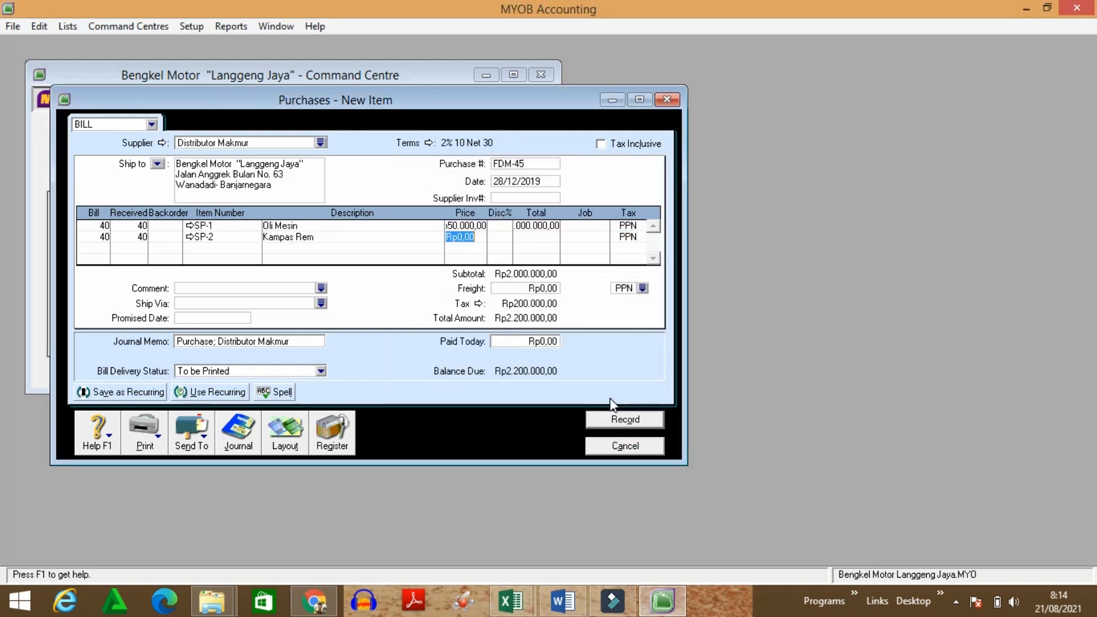
{"action": "type", "text": "40000"}
{"action": "key", "text": "Tab"}
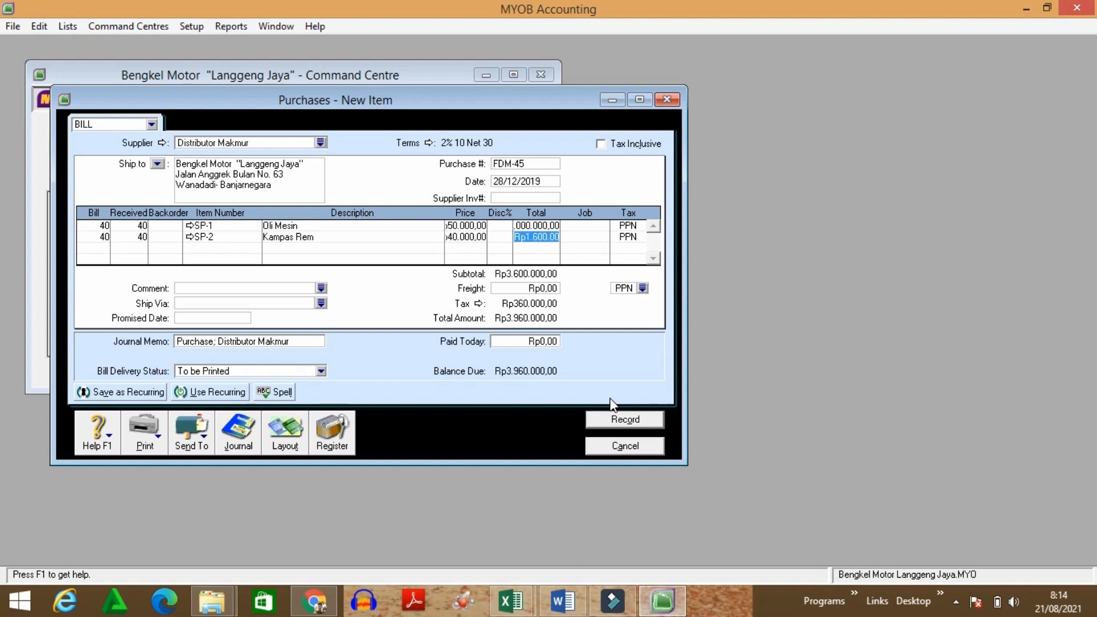
{"action": "key", "text": "Tab"}
{"action": "key", "text": "Tab"}
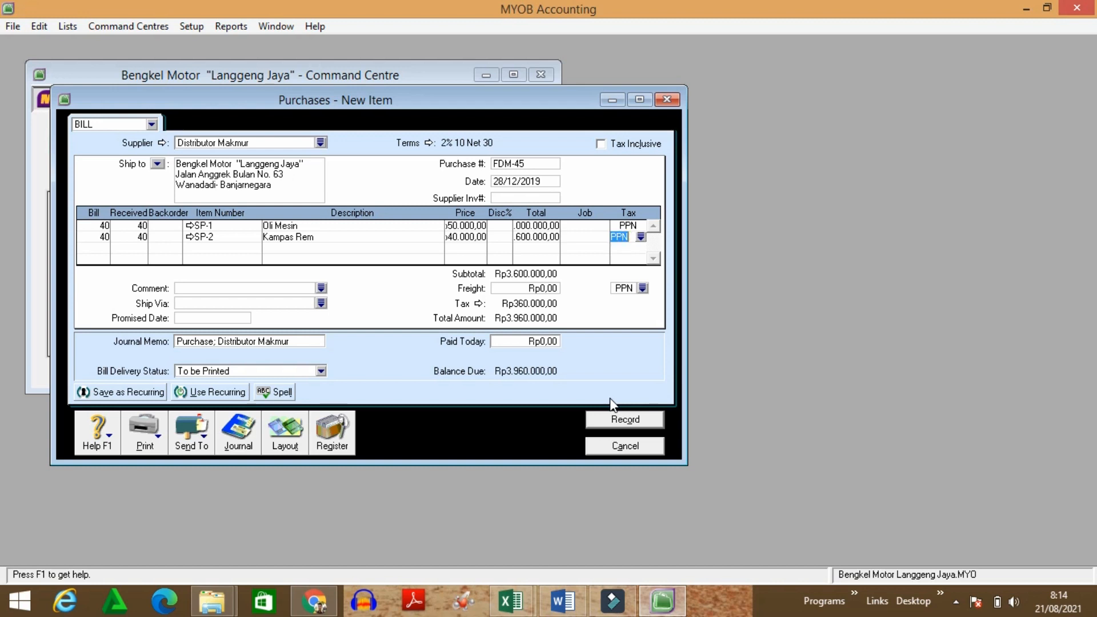
{"action": "key", "text": "Tab"}
Step: Check transaction 14's item list in the Word case document, then add 50 units of SP-3 Ban Motor at Rp125.000 each to the bill
{"action": "left_click", "coordinate": [566, 601]}
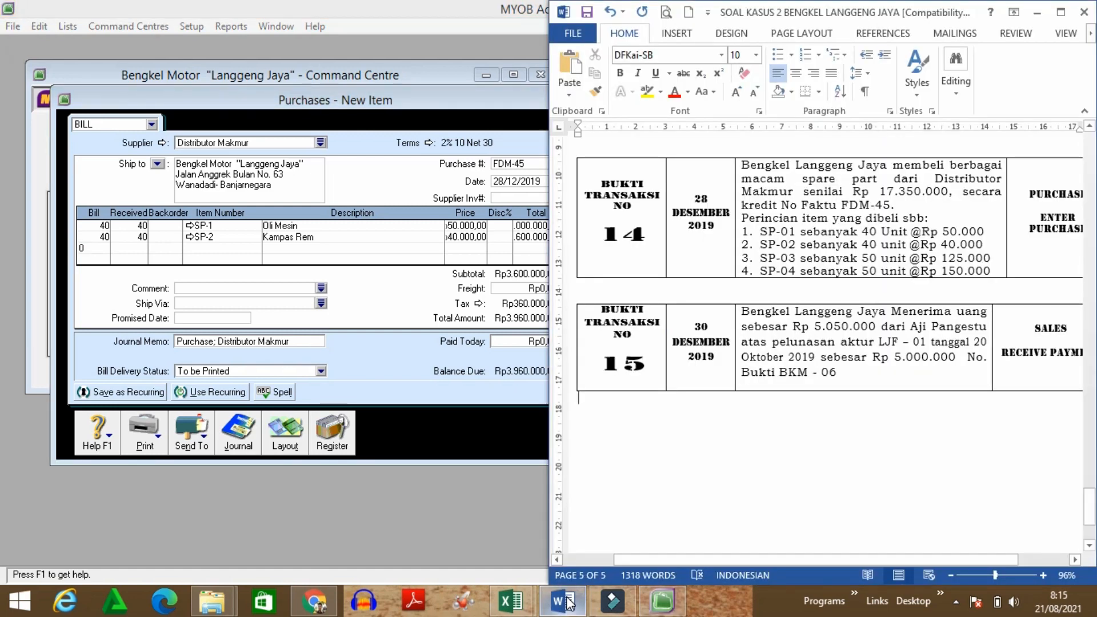
{"action": "left_click", "coordinate": [660, 600]}
{"action": "type", "text": "50"}
{"action": "key", "text": "Tab"}
{"action": "key", "text": "Tab"}
{"action": "key", "text": "Tab"}
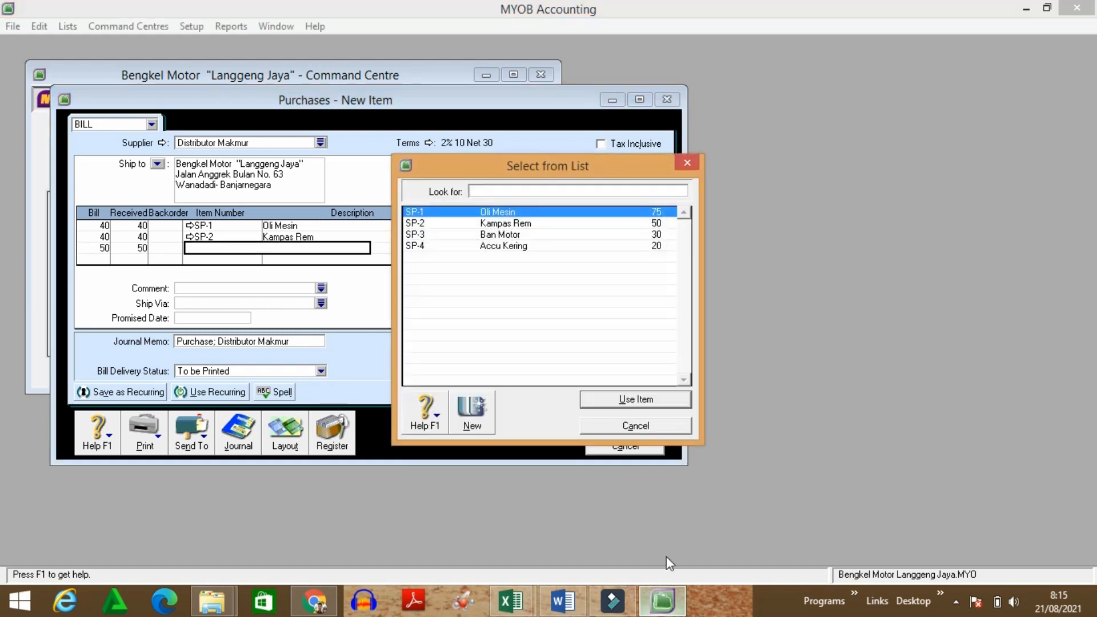
{"action": "type", "text": "SP-3"}
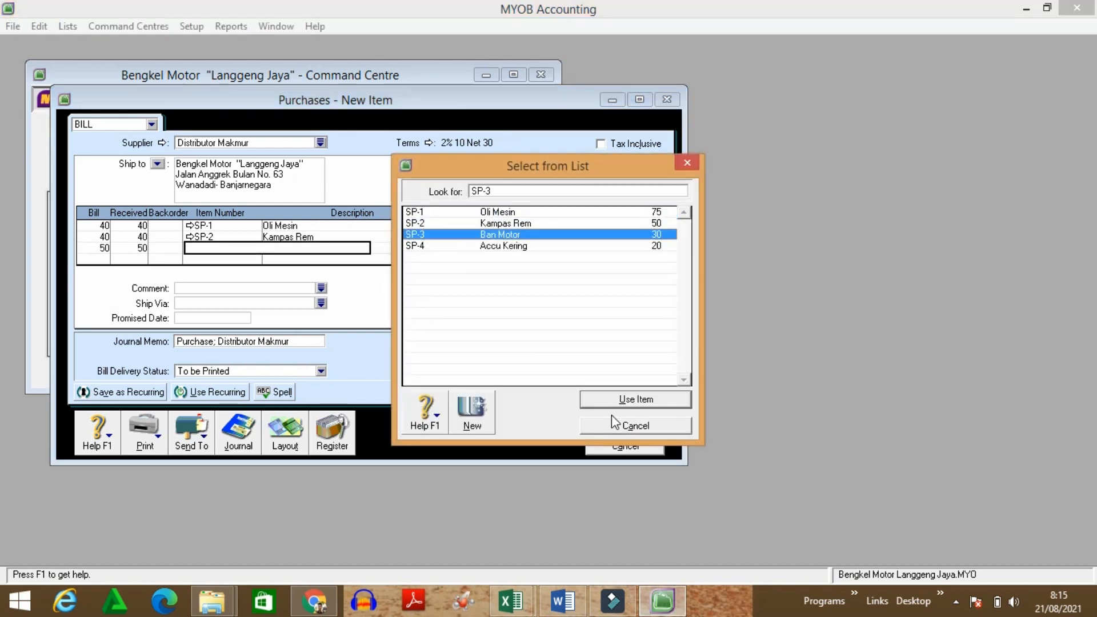
{"action": "left_click", "coordinate": [612, 398]}
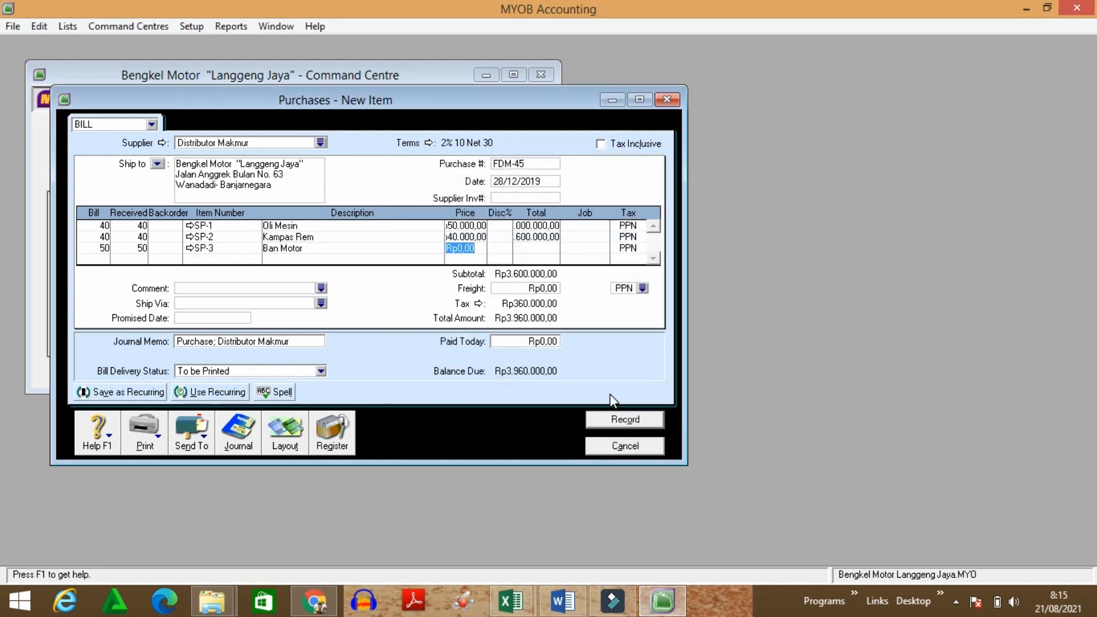
{"action": "type", "text": "125000"}
{"action": "key", "text": "Tab"}
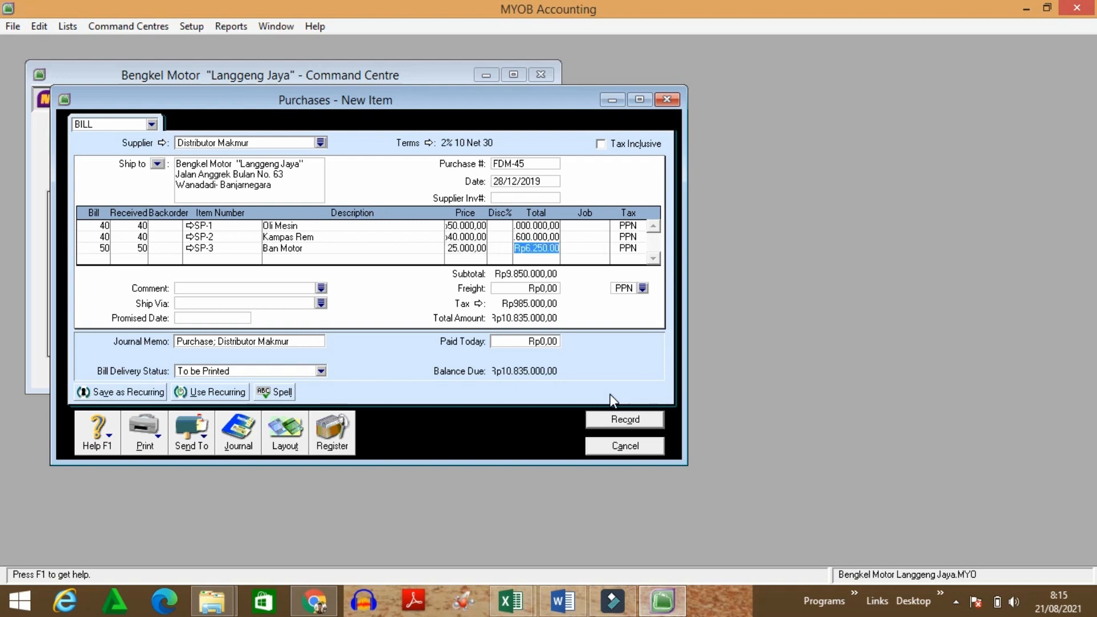
{"action": "key", "text": "Tab"}
{"action": "key", "text": "Tab"}
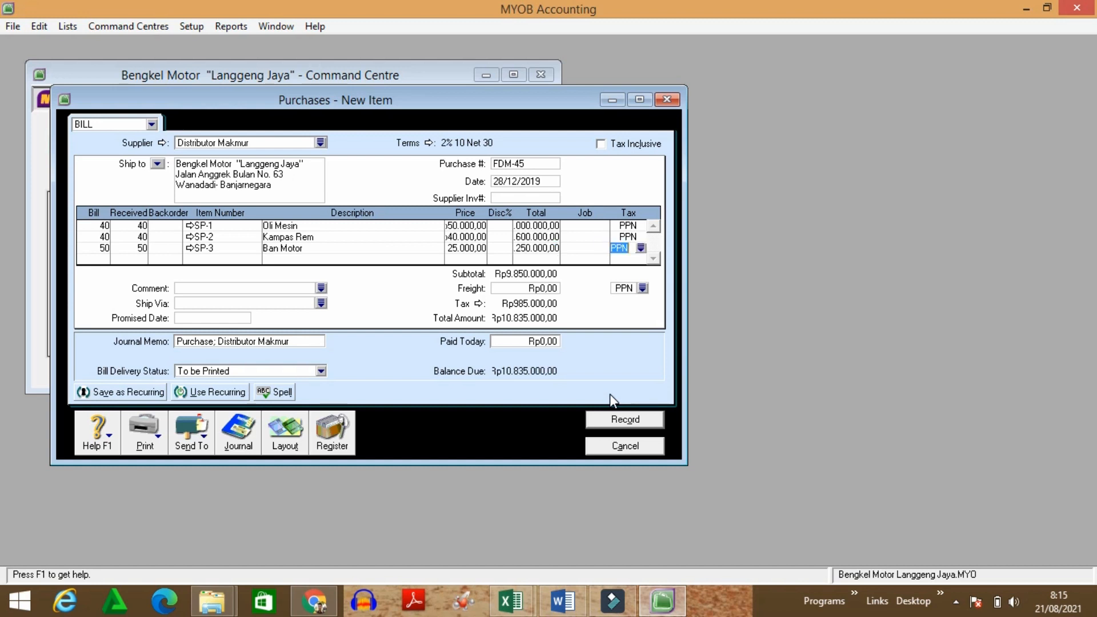
{"action": "key", "text": "Tab"}
Step: Add a fourth bill line for 50 units of SP-4 Accu Kering at Rp150.000 each
{"action": "type", "text": "50"}
{"action": "key", "text": "Tab"}
{"action": "key", "text": "Tab"}
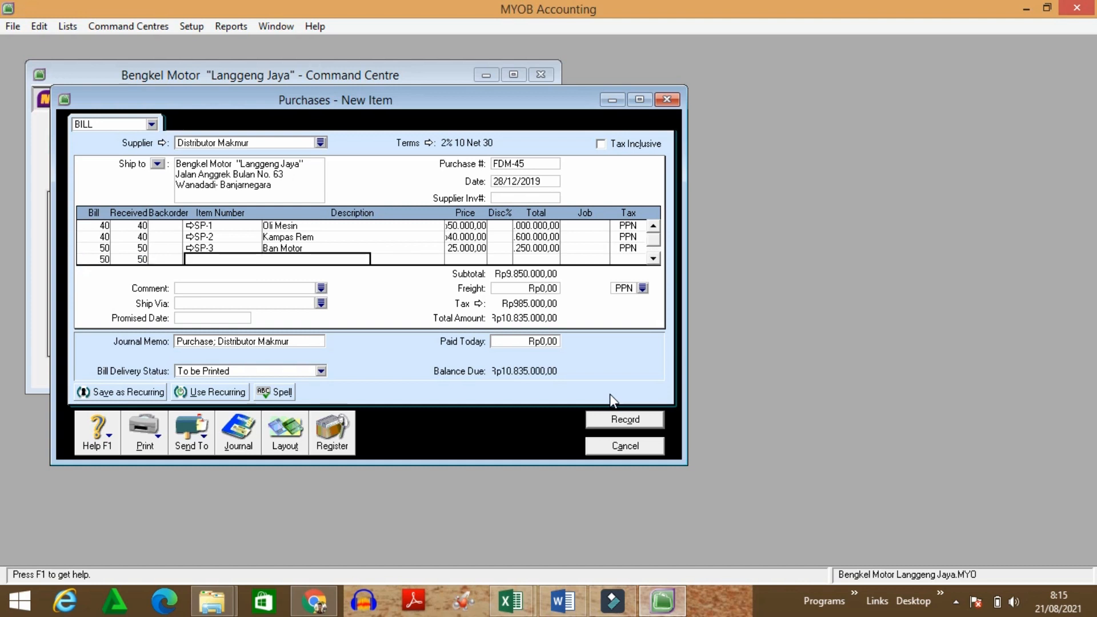
{"action": "key", "text": "Tab"}
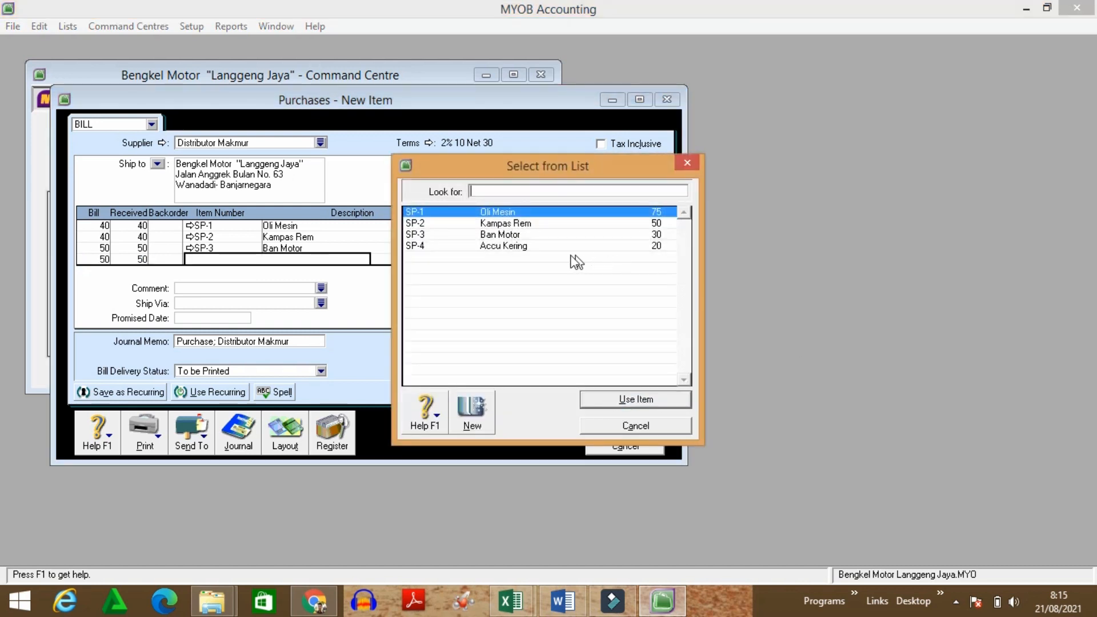
{"action": "left_click", "coordinate": [530, 248]}
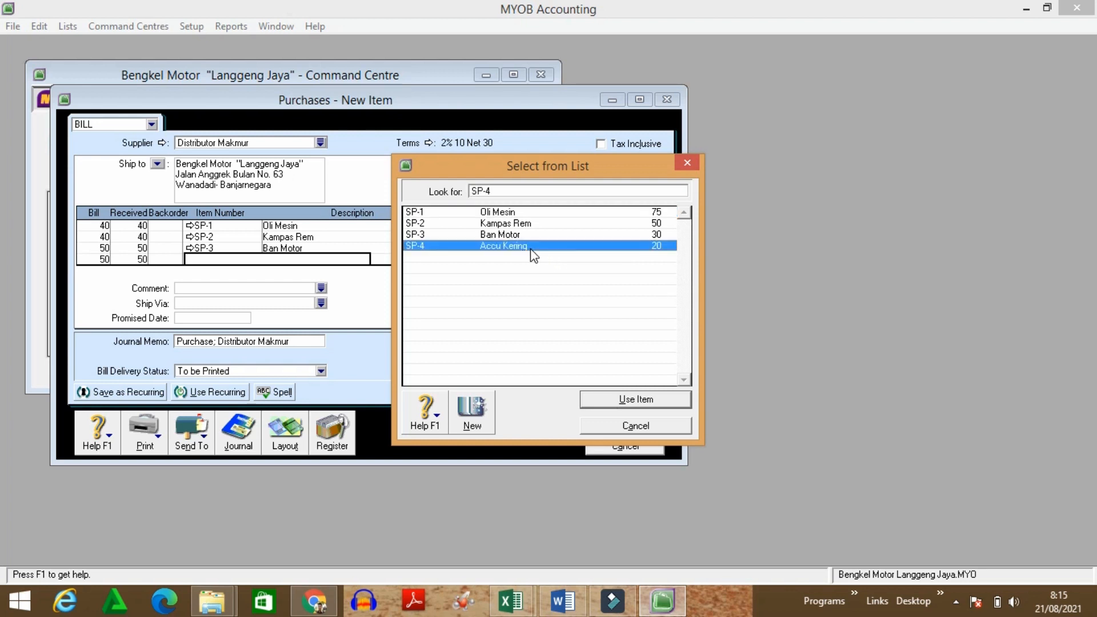
{"action": "left_click", "coordinate": [624, 400]}
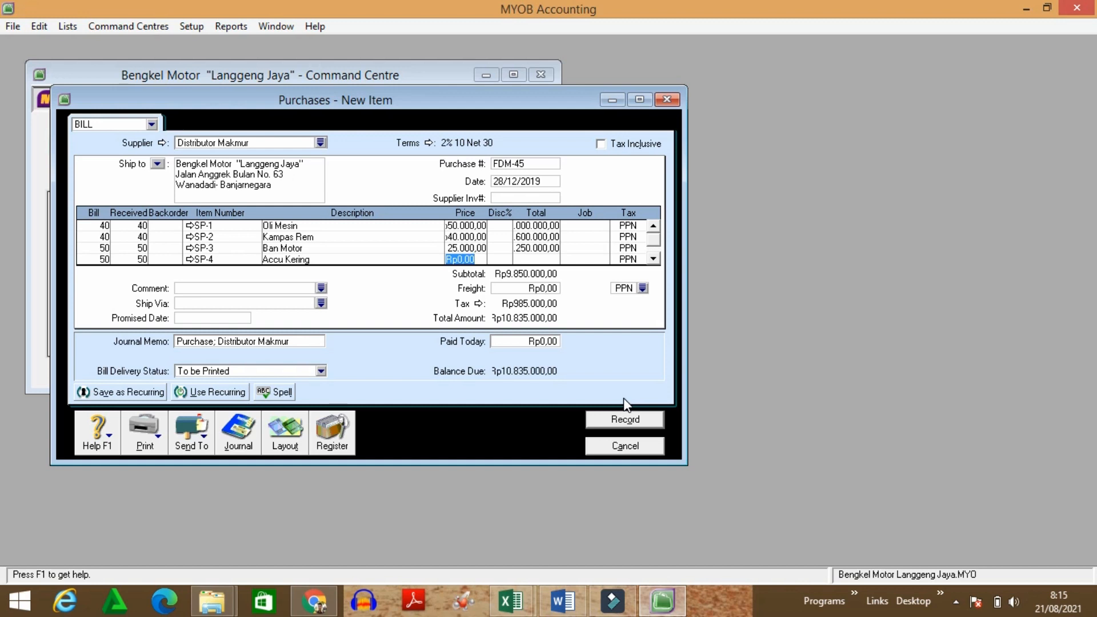
{"action": "type", "text": "150000"}
{"action": "key", "text": "Tab"}
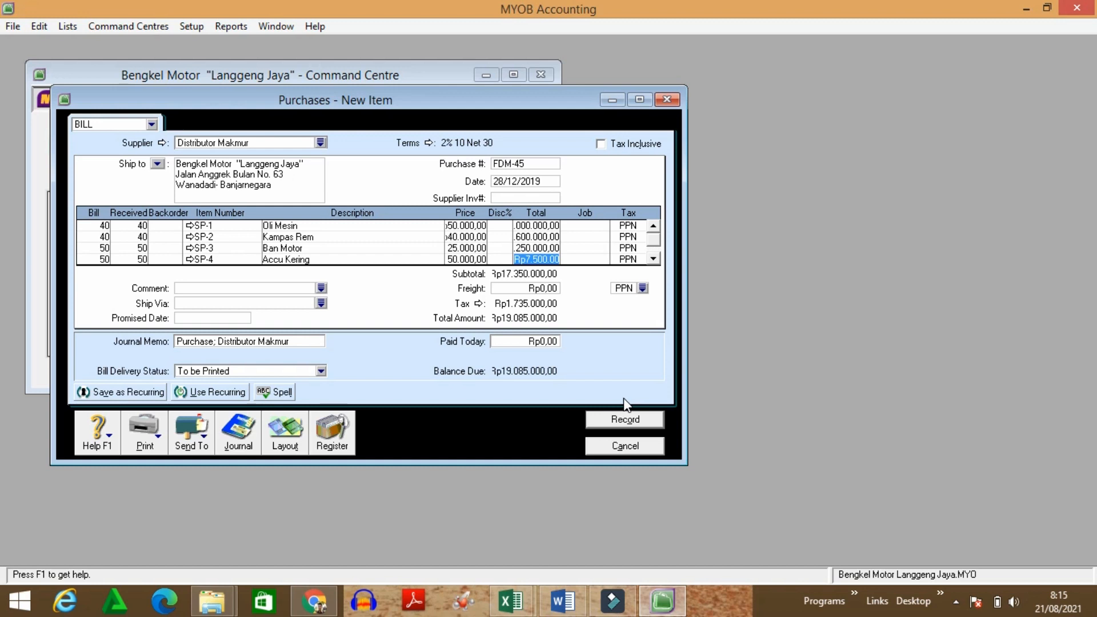
{"action": "key", "text": "Tab"}
{"action": "key", "text": "Tab"}
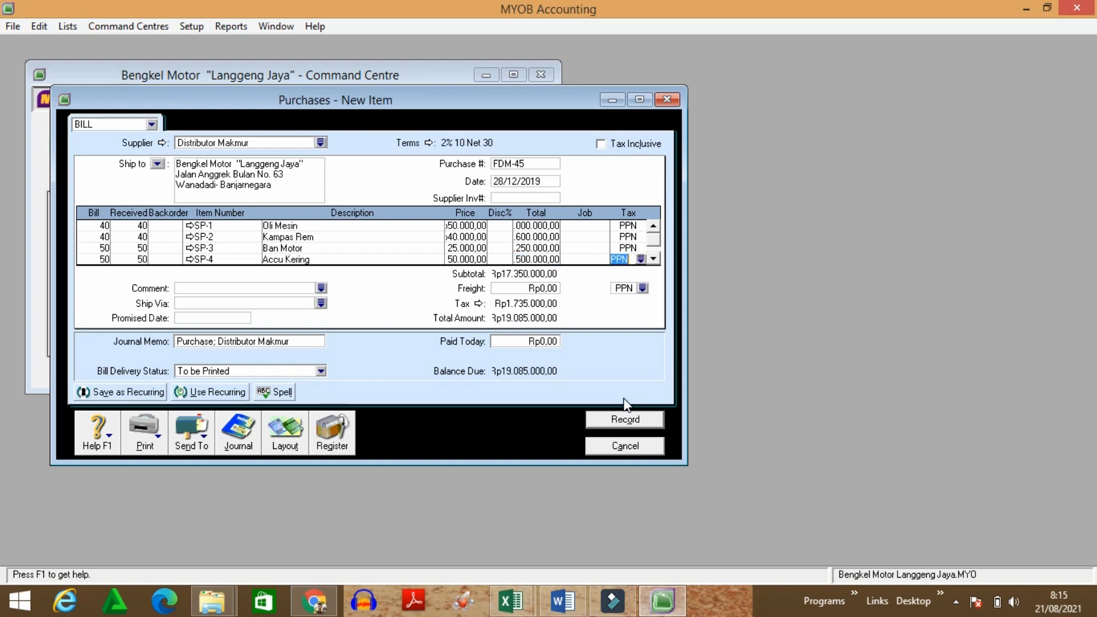
Step: Check the completed FDM-45 bill against transaction 14 in the case document and preview its journal recap
{"action": "key", "text": "Tab"}
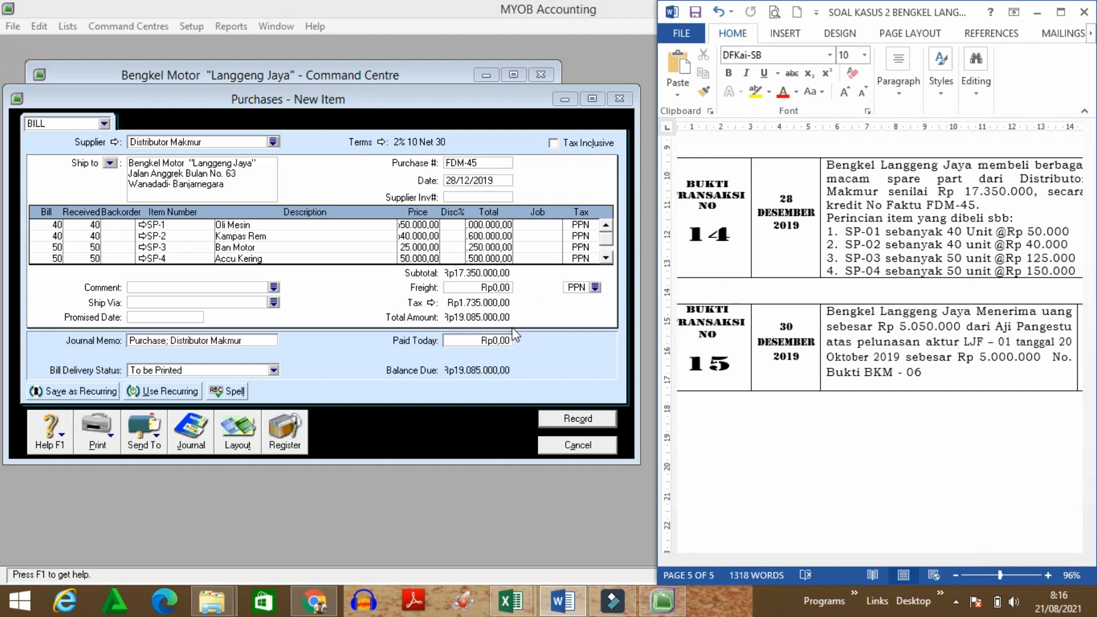
{"action": "left_click", "coordinate": [502, 351]}
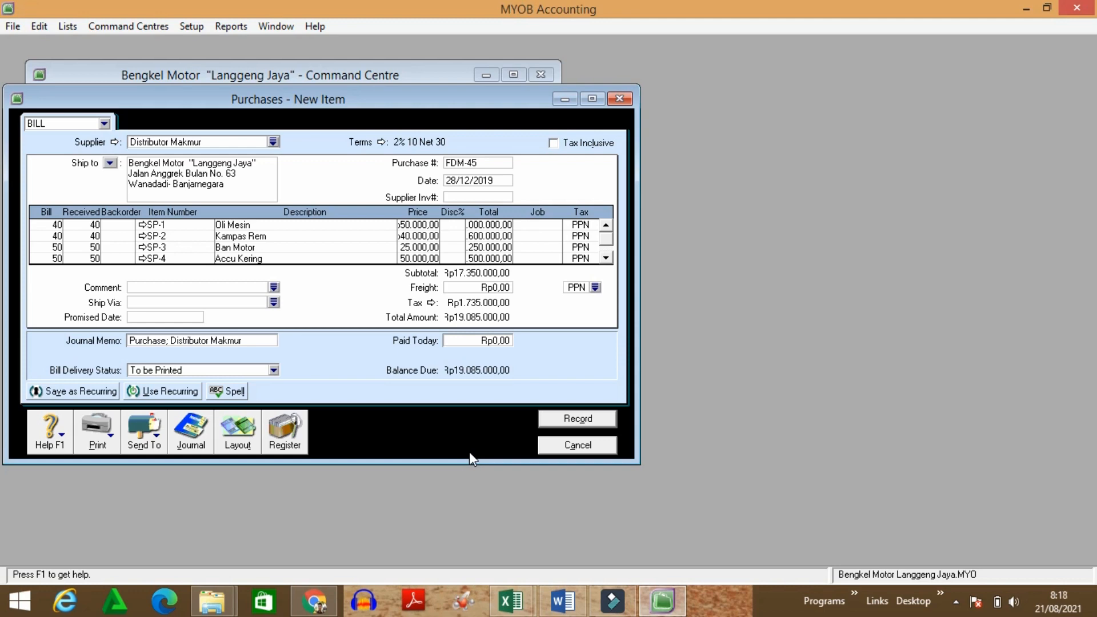
{"action": "key", "text": "ctrl+r"}
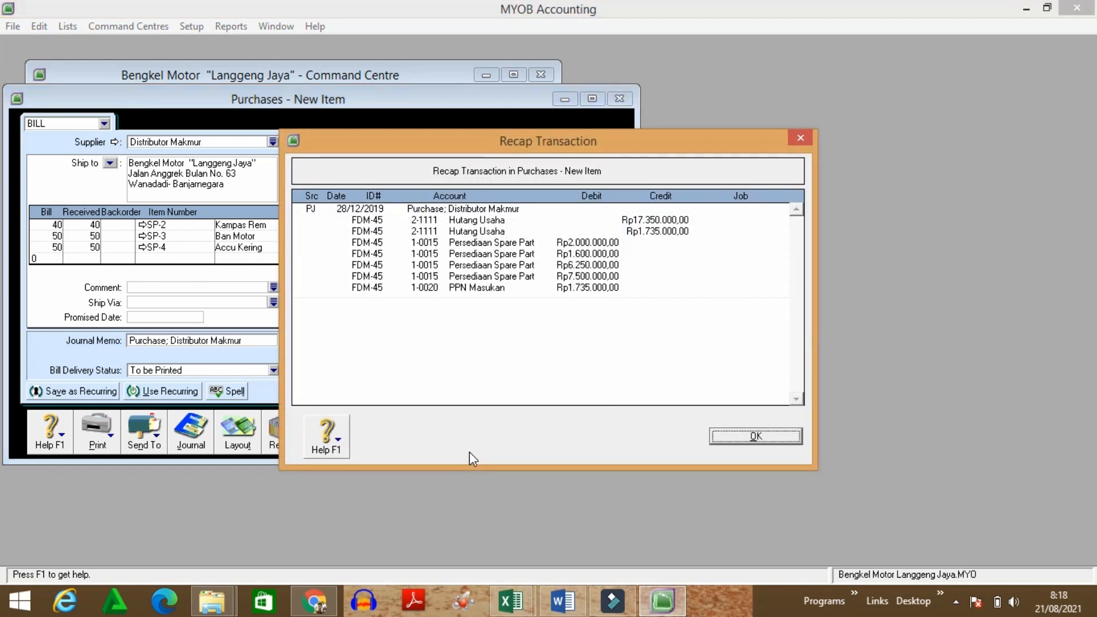
{"action": "left_click_drag", "start_coordinate": [585, 137], "coordinate": [835, 126]}
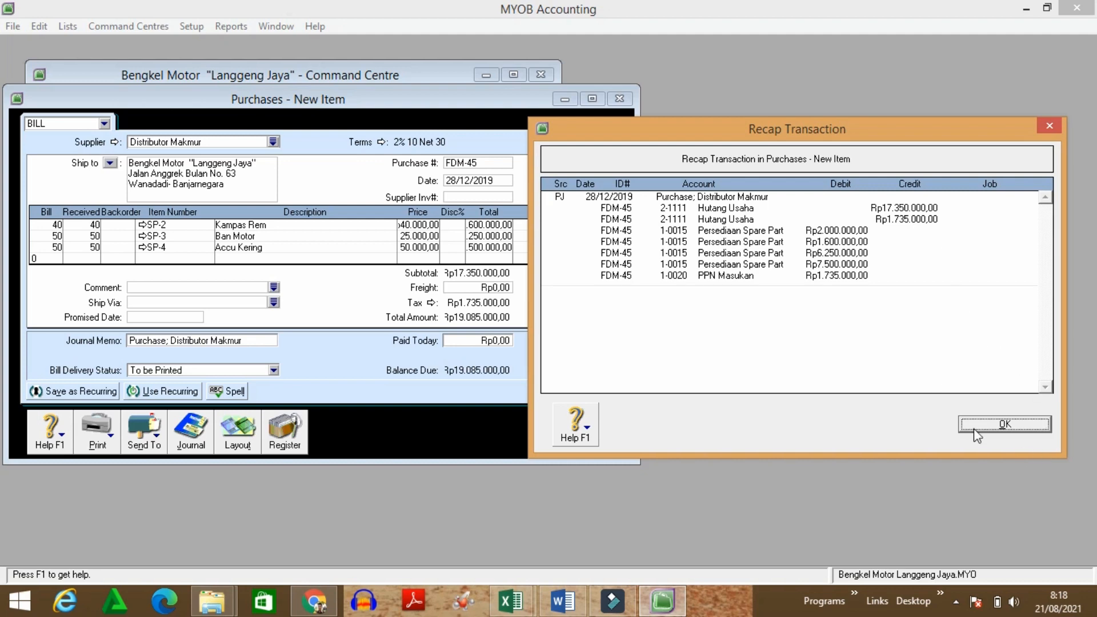
{"action": "left_click", "coordinate": [1001, 423]}
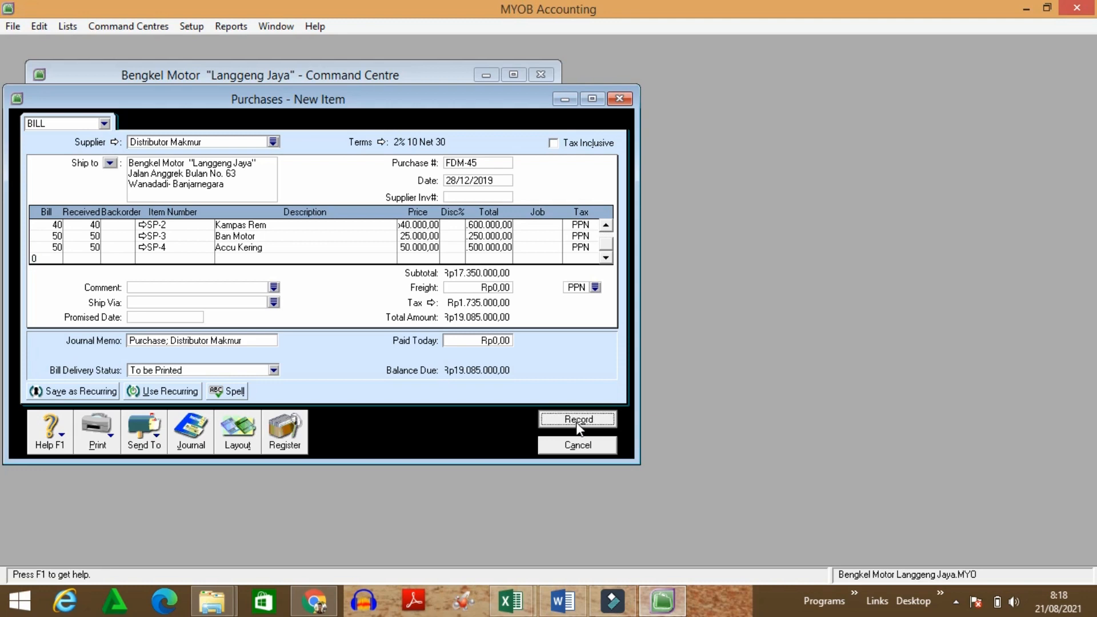
Step: Record purchase FDM-45, skipping the spelling corrections and declining the tax code change, and close the purchase form
{"action": "left_click", "coordinate": [578, 421]}
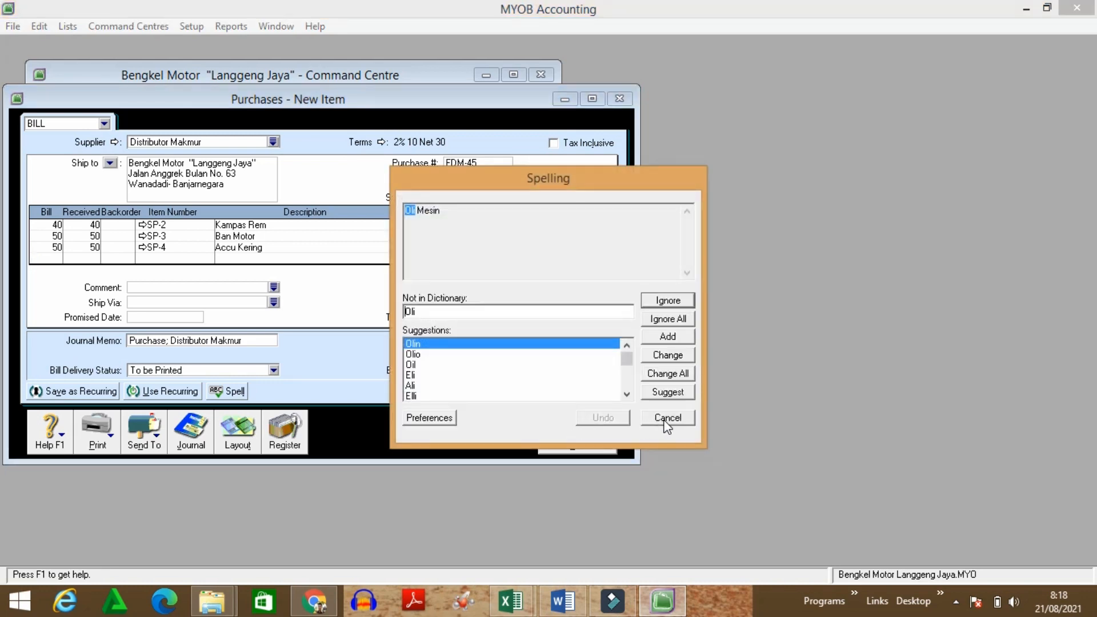
{"action": "left_click", "coordinate": [665, 423]}
{"action": "left_click", "coordinate": [666, 423]}
{"action": "left_click", "coordinate": [665, 421]}
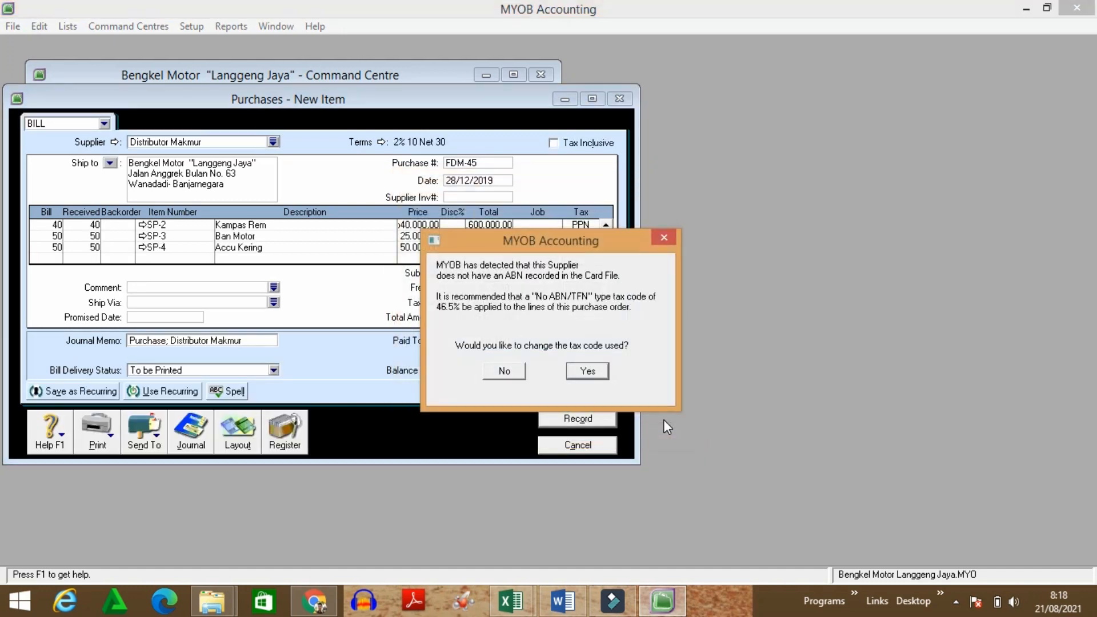
{"action": "left_click", "coordinate": [510, 371]}
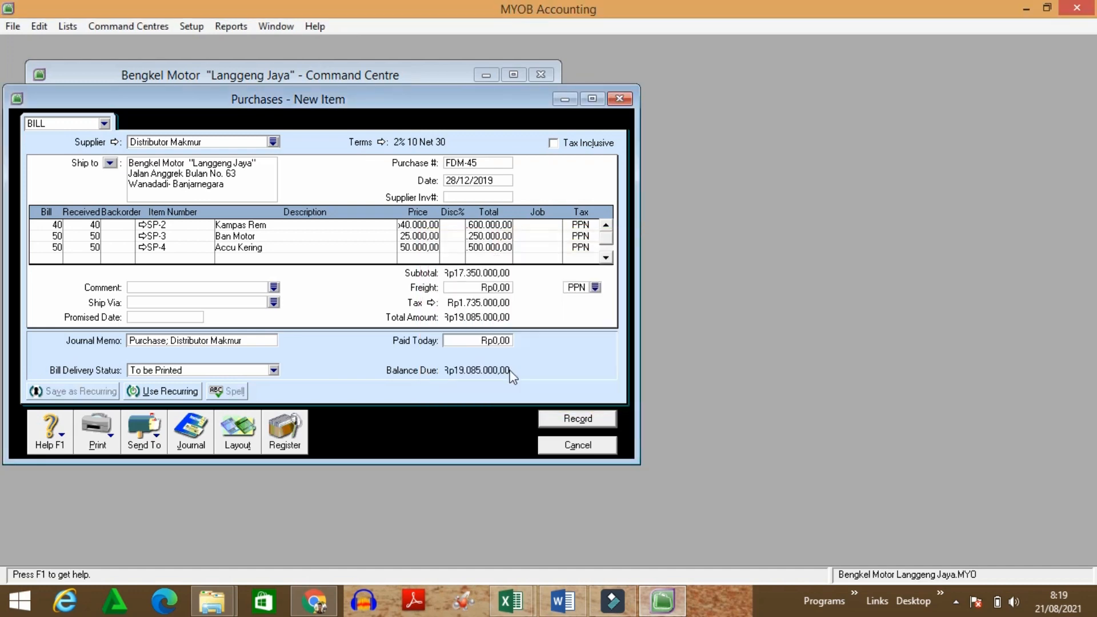
{"action": "left_click", "coordinate": [576, 447]}
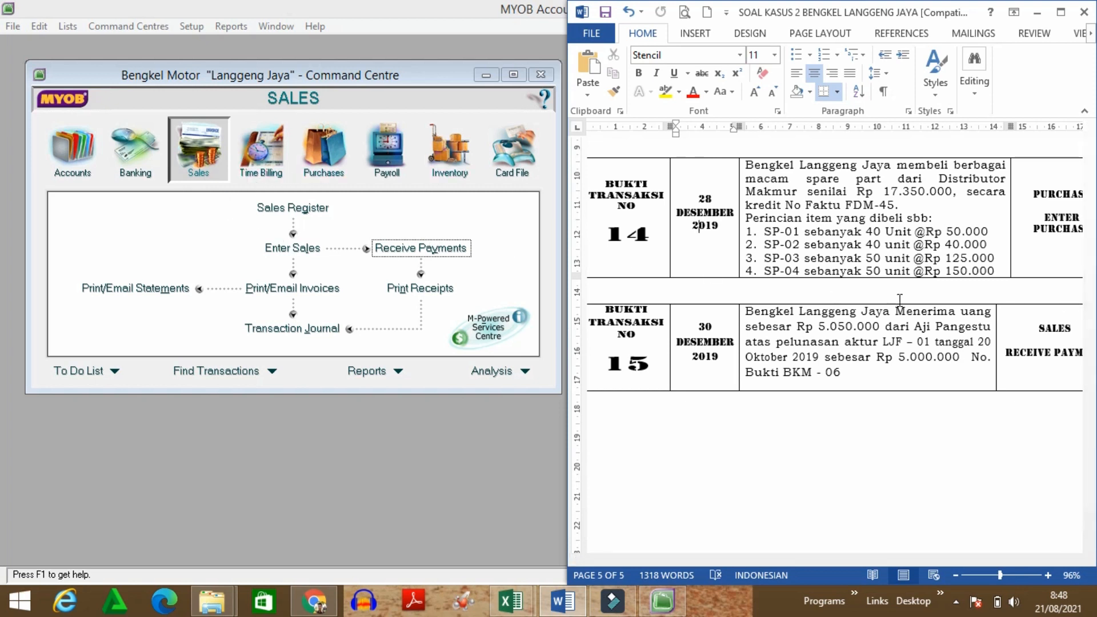
Step: Start a Receive Payments entry in Sales for customer C-03, the one named in transaction 15
{"action": "left_click", "coordinate": [197, 146]}
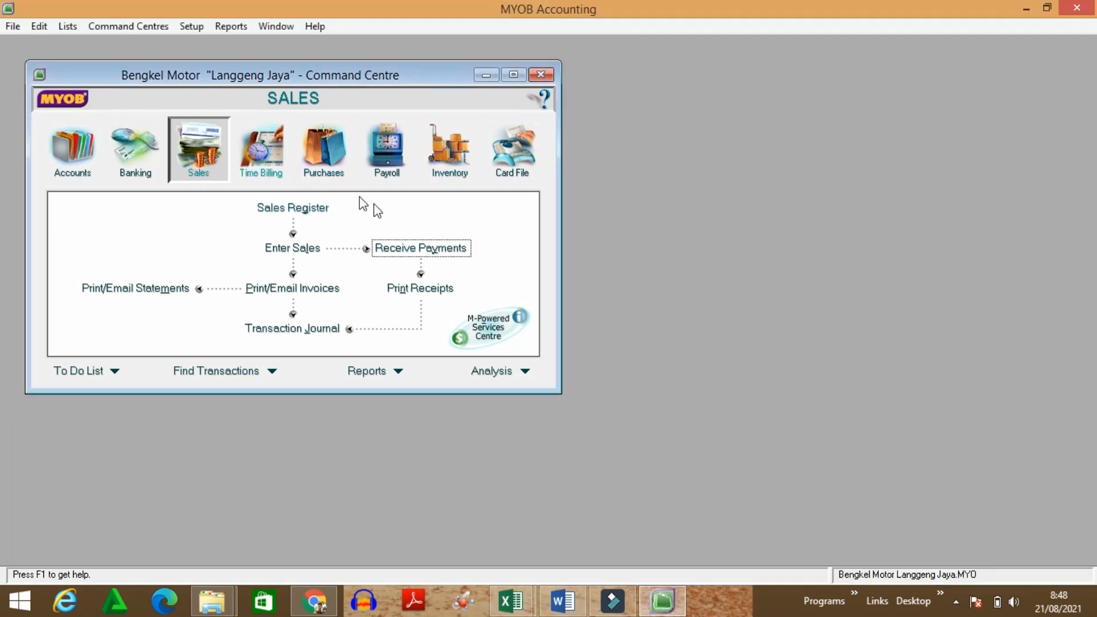
{"action": "left_click", "coordinate": [428, 252]}
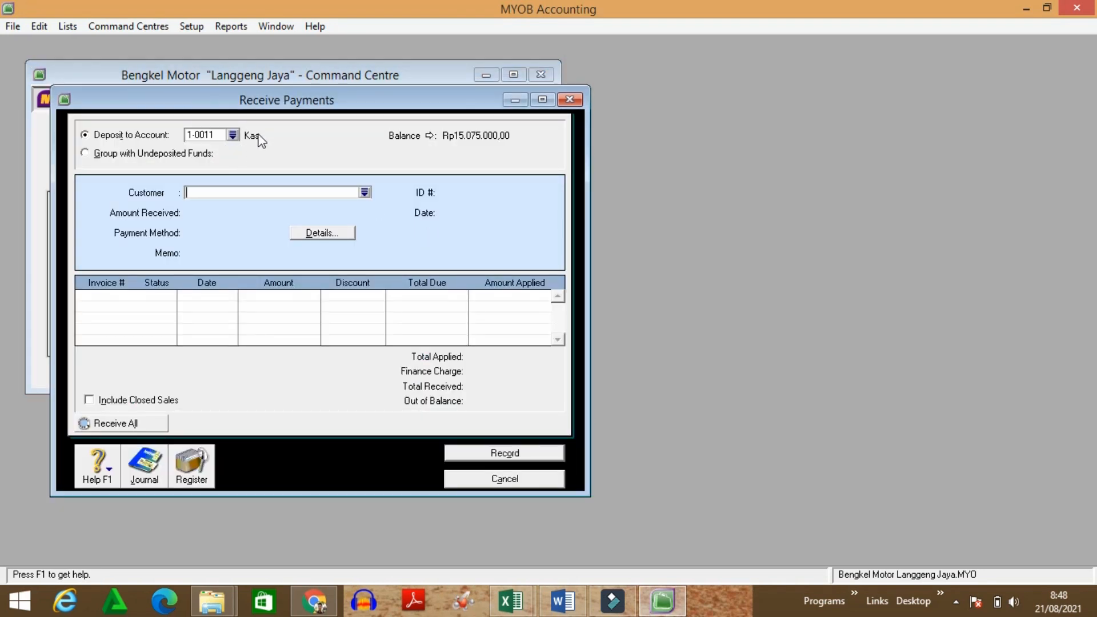
{"action": "left_click", "coordinate": [364, 196]}
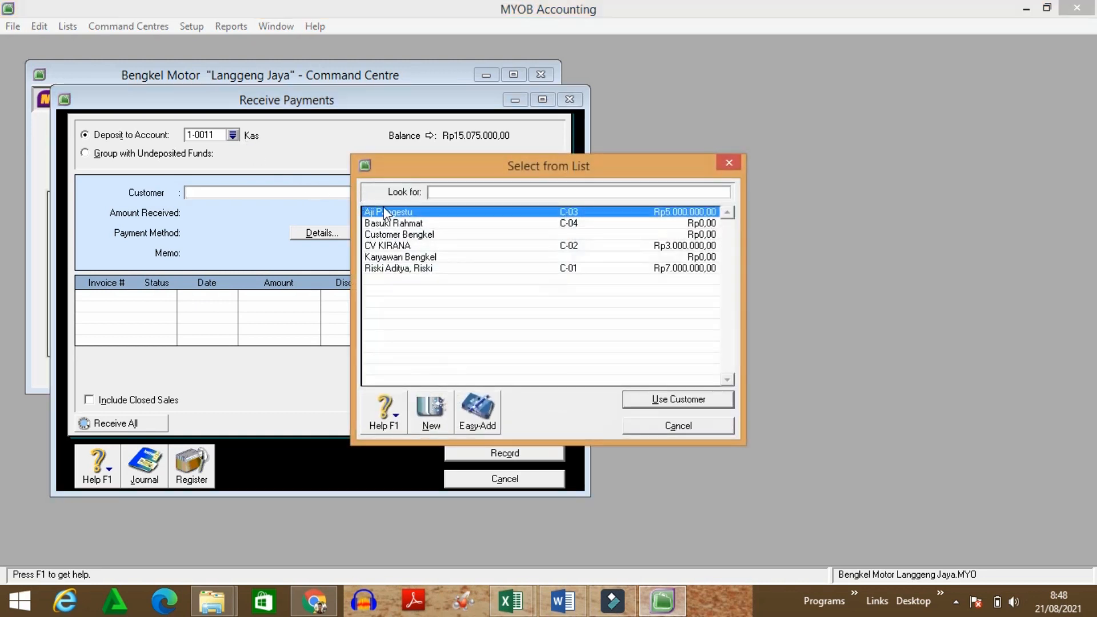
{"action": "left_click", "coordinate": [405, 217]}
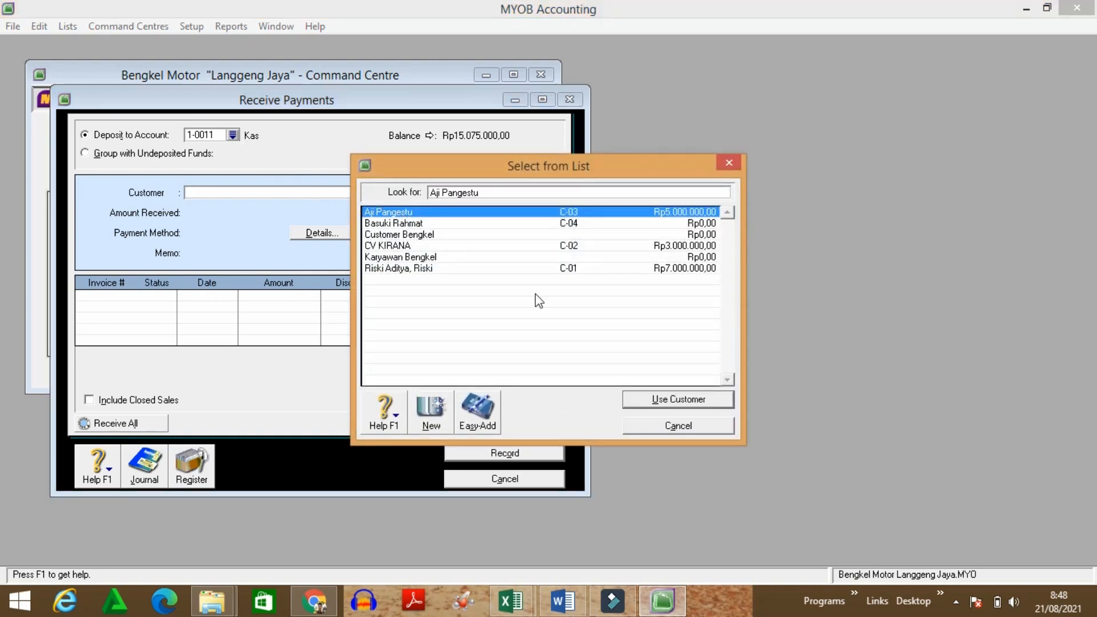
{"action": "left_click", "coordinate": [658, 403]}
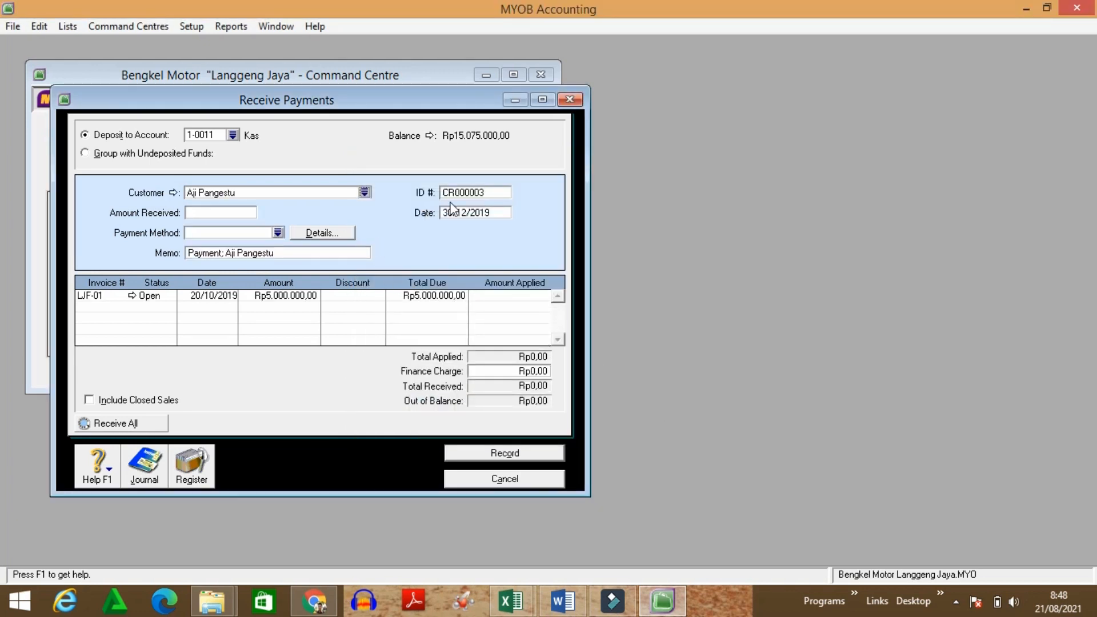
Step: Set the receipt ID to BKM-06, the amount received to Rp5.050.000,00 and the payment method to Cash
{"action": "left_click", "coordinate": [471, 192]}
{"action": "type", "text": "BKM-06"}
{"action": "left_click", "coordinate": [233, 215]}
{"action": "type", "text": "5.050.000,00"}
{"action": "left_click", "coordinate": [276, 231]}
{"action": "left_click", "coordinate": [414, 246]}
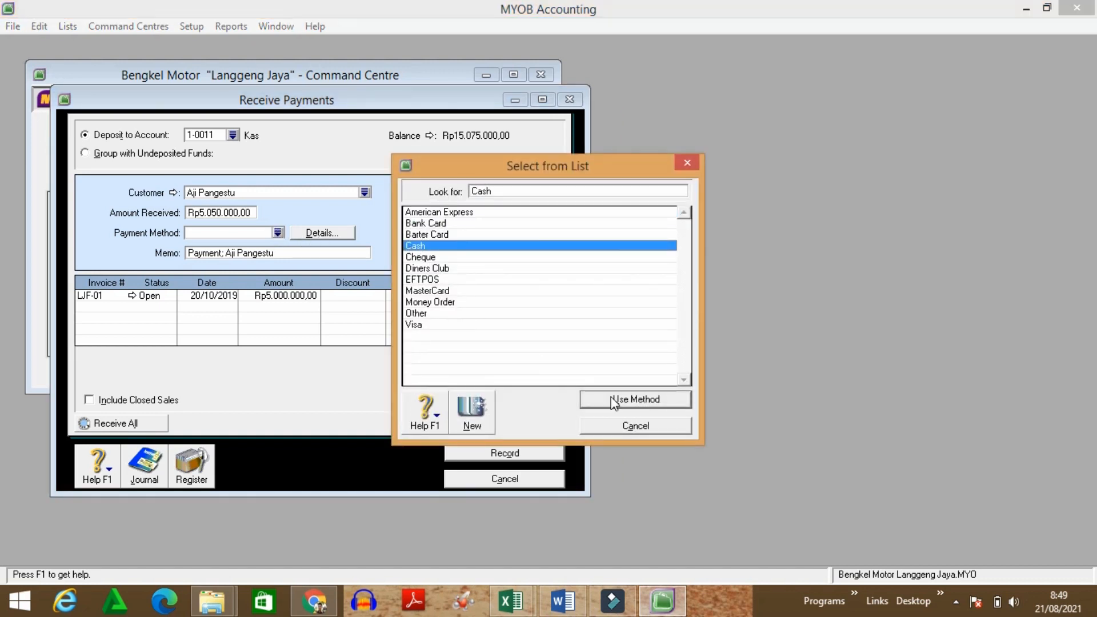
{"action": "left_click", "coordinate": [619, 398]}
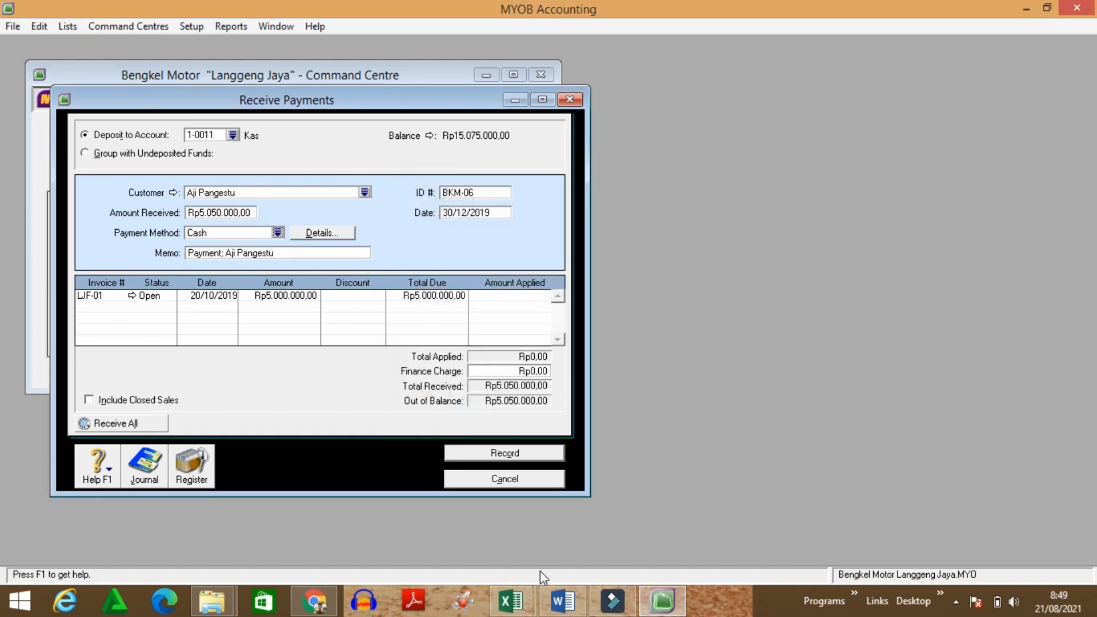
Step: Change the receipt memo to "Pelunasan faktur LJF - 01 tgl 20 Okt 2019"
{"action": "left_click", "coordinate": [296, 256]}
{"action": "type", "text": "Pelunasan faktur LJF - 01 tgl 20 Okt 2019"}
{"action": "key", "text": "Home"}
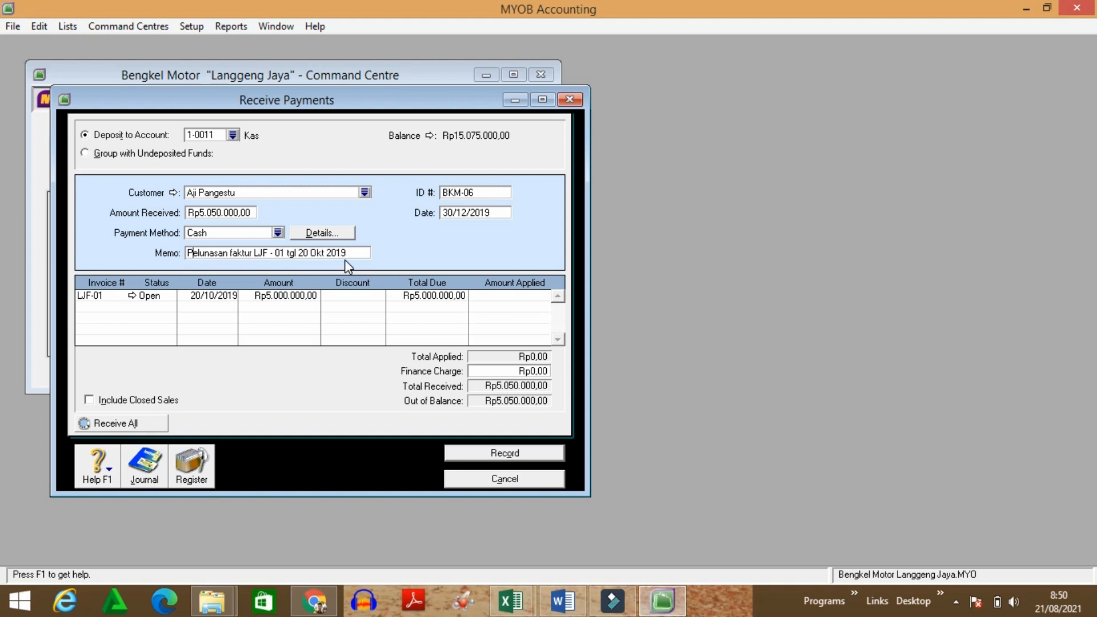
Step: Apply Rp5.000.000,00 to invoice LJF-01 and accept Rp50.000,00 as the finance charge
{"action": "left_click", "coordinate": [509, 296]}
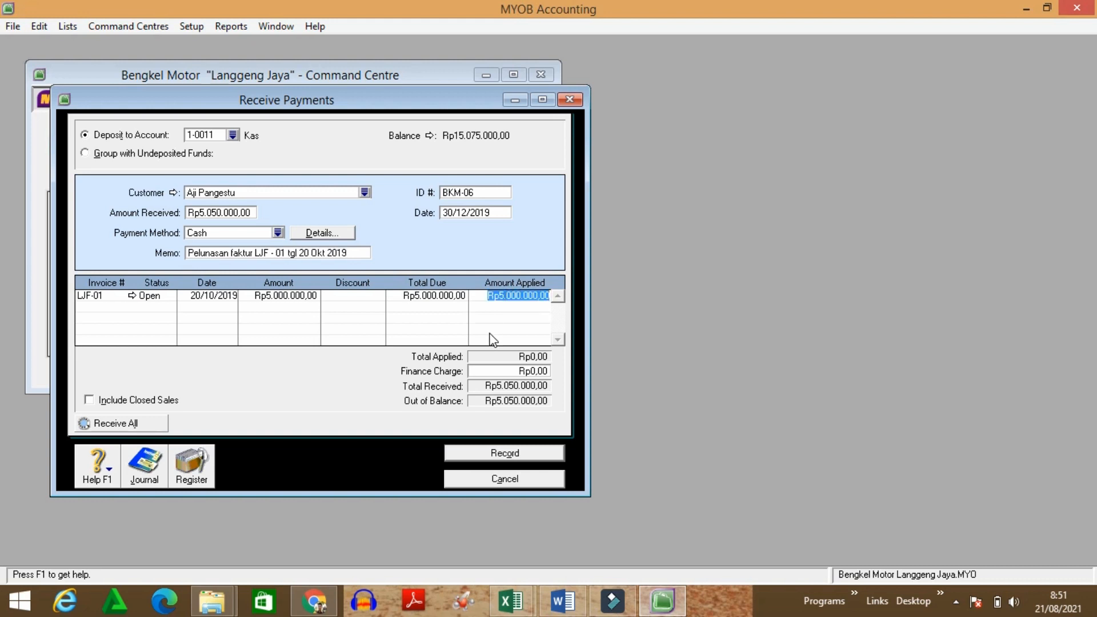
{"action": "key", "text": "Tab"}
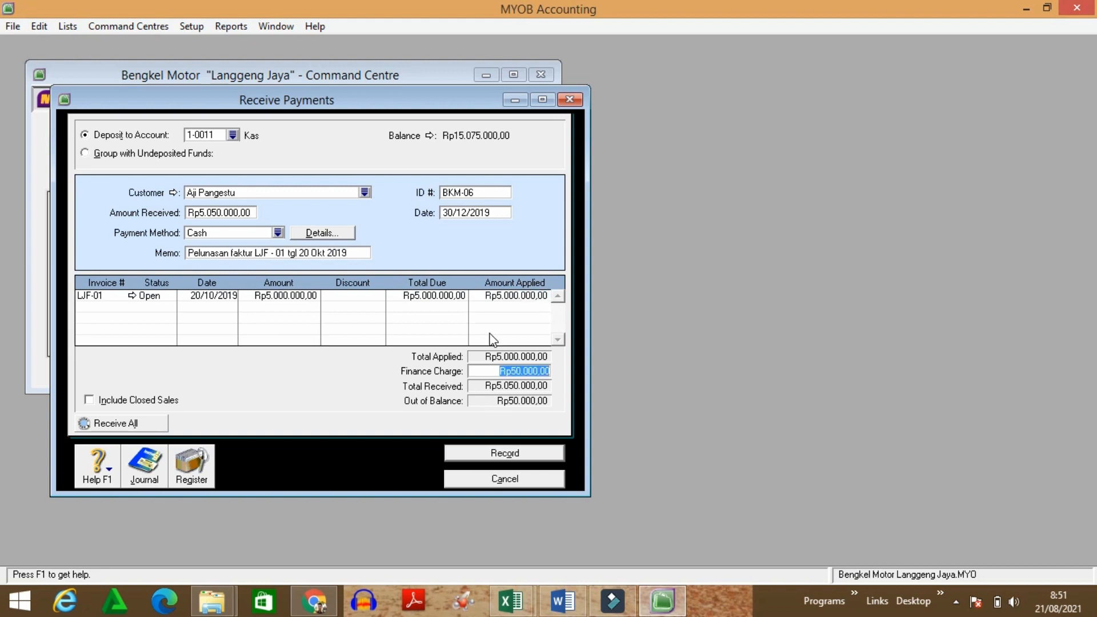
{"action": "key", "text": "Tab"}
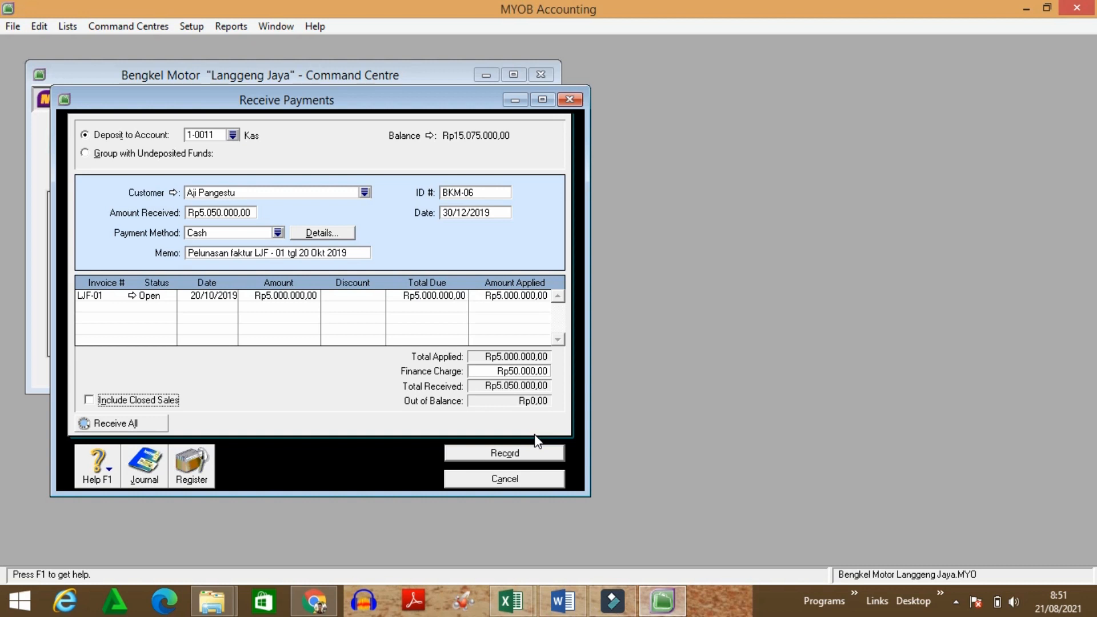
Step: Preview the journal recap of receipt BKM-06, record the receipt and close the payment form
{"action": "key", "text": "ctrl+r"}
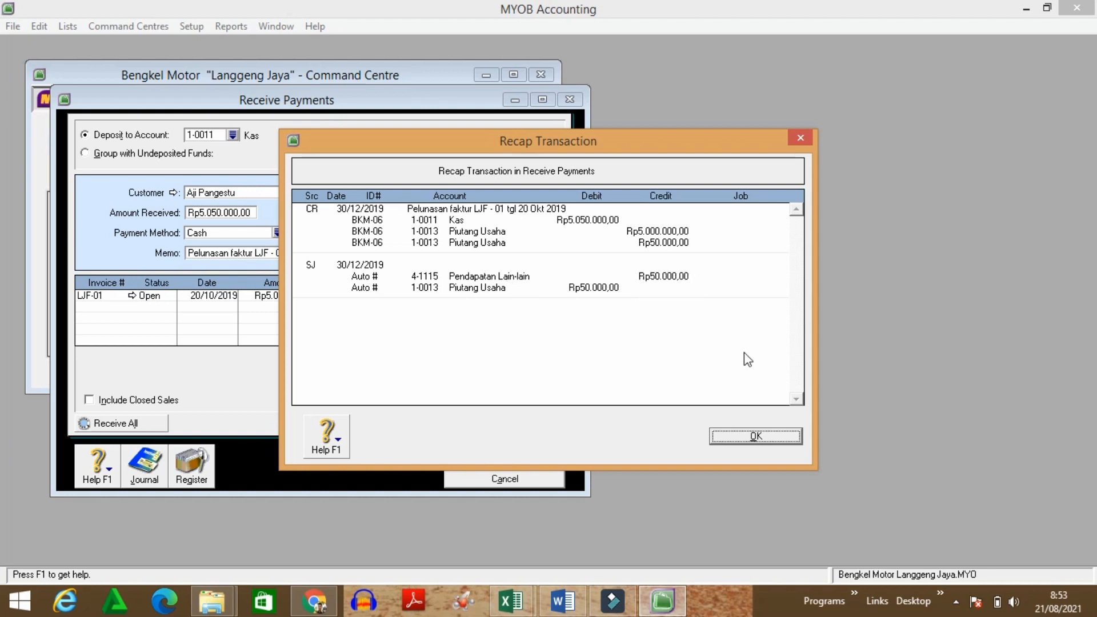
{"action": "left_click", "coordinate": [779, 435]}
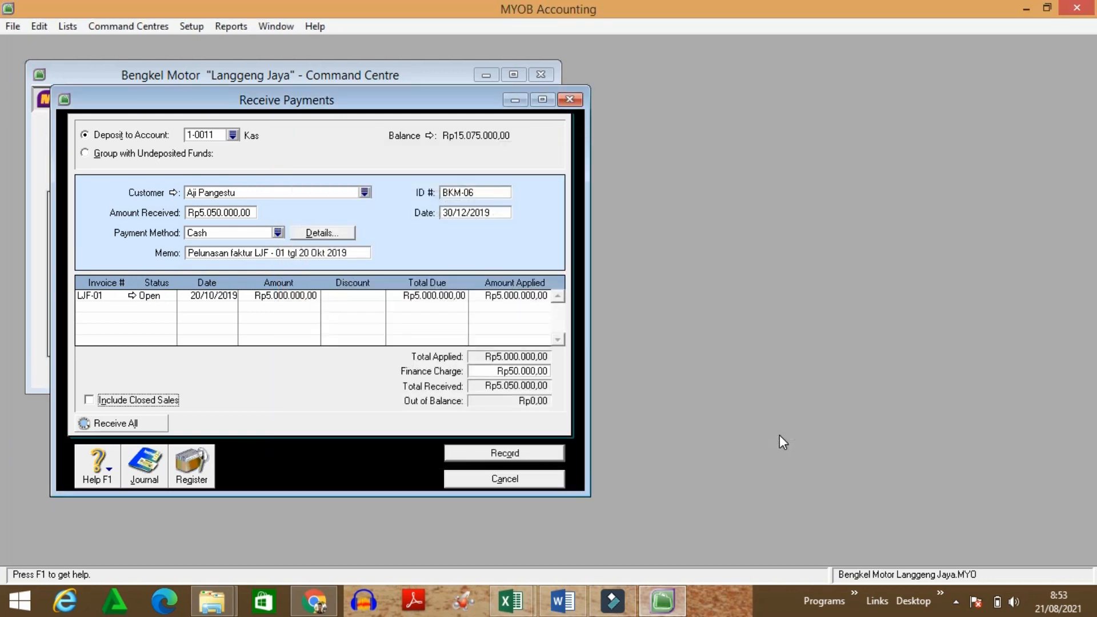
{"action": "left_click", "coordinate": [534, 454]}
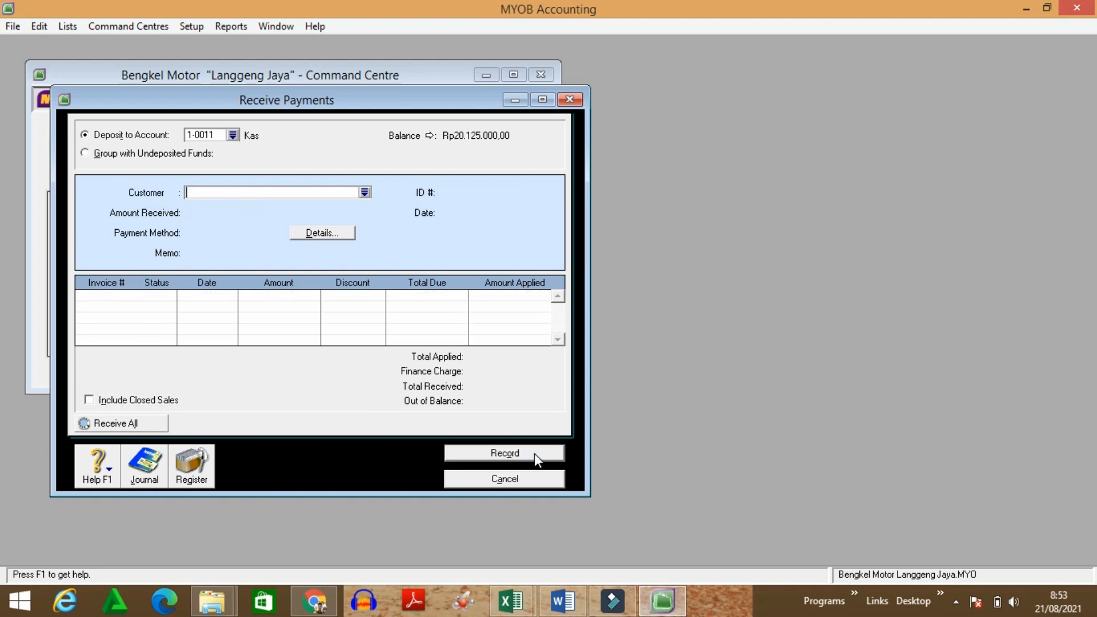
{"action": "left_click", "coordinate": [544, 481]}
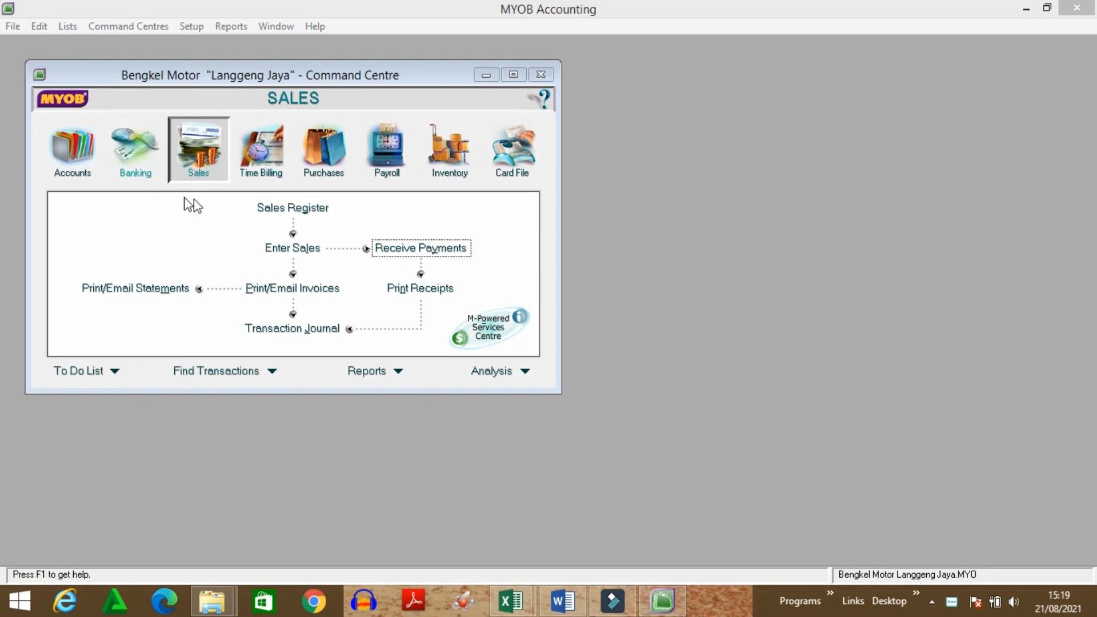
Step: Display the Profit & Loss [Accrual] report for January through December 2019
{"action": "left_click", "coordinate": [400, 375]}
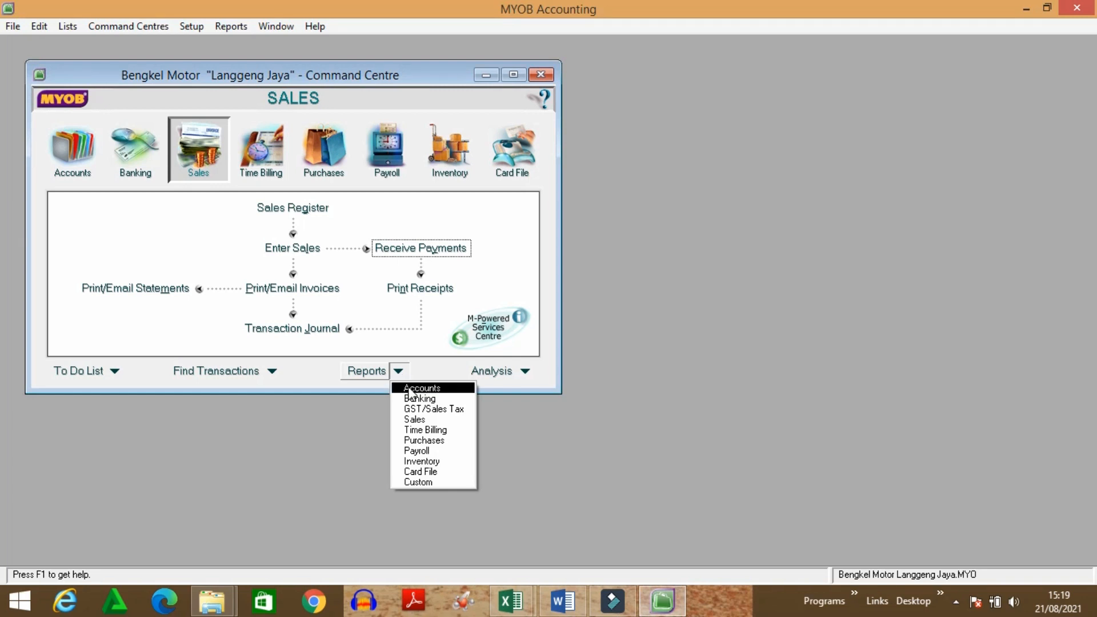
{"action": "left_click", "coordinate": [410, 389]}
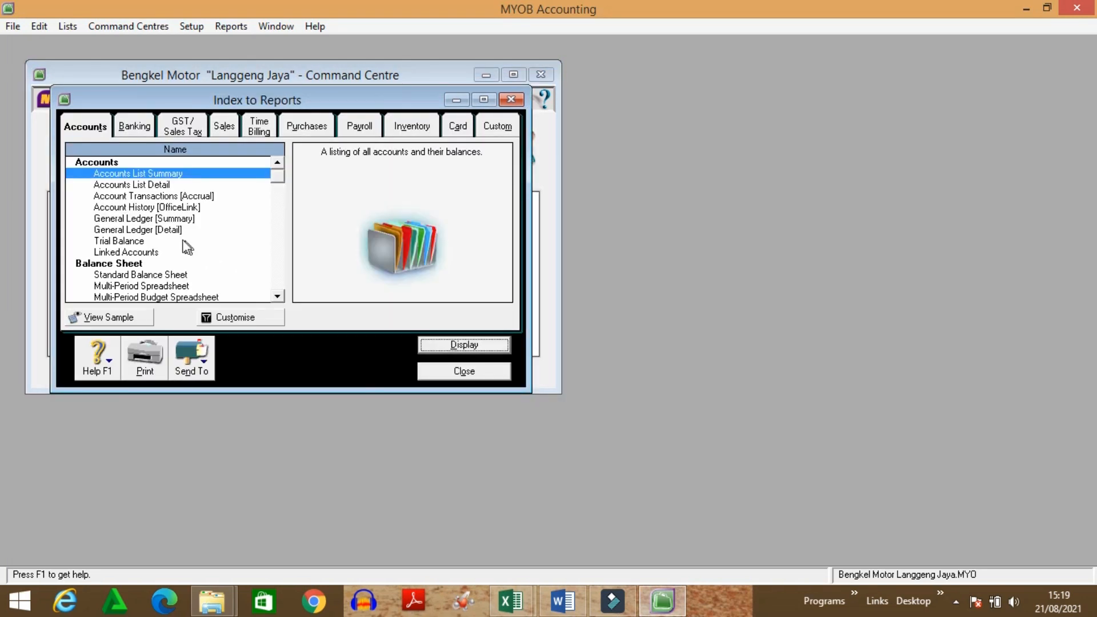
{"action": "left_click", "coordinate": [277, 297]}
{"action": "left_click", "coordinate": [277, 296]}
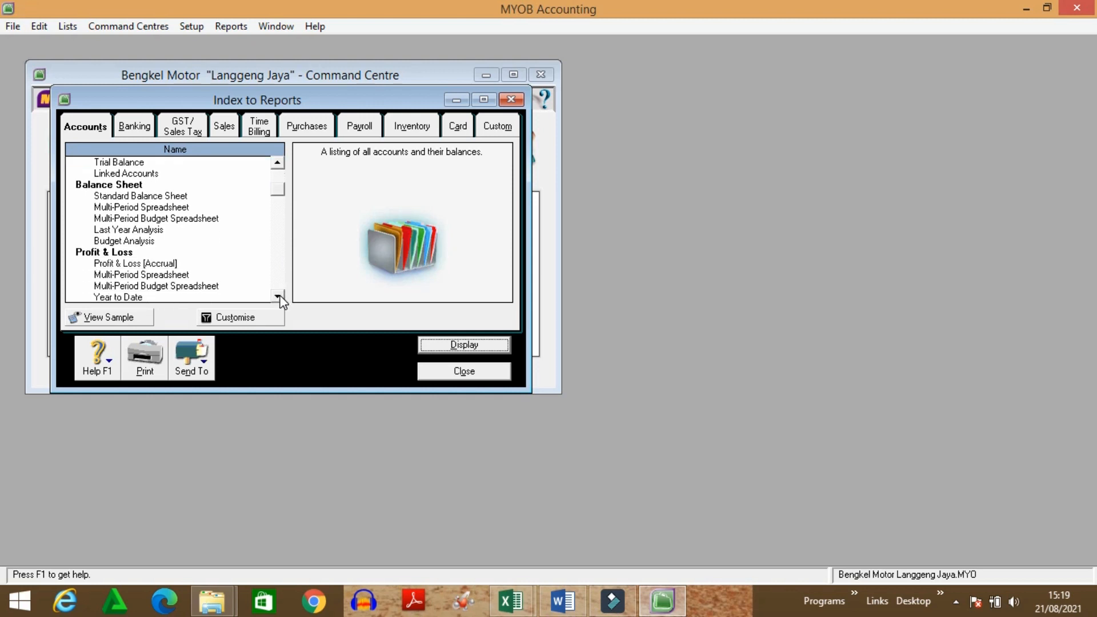
{"action": "left_click", "coordinate": [143, 264]}
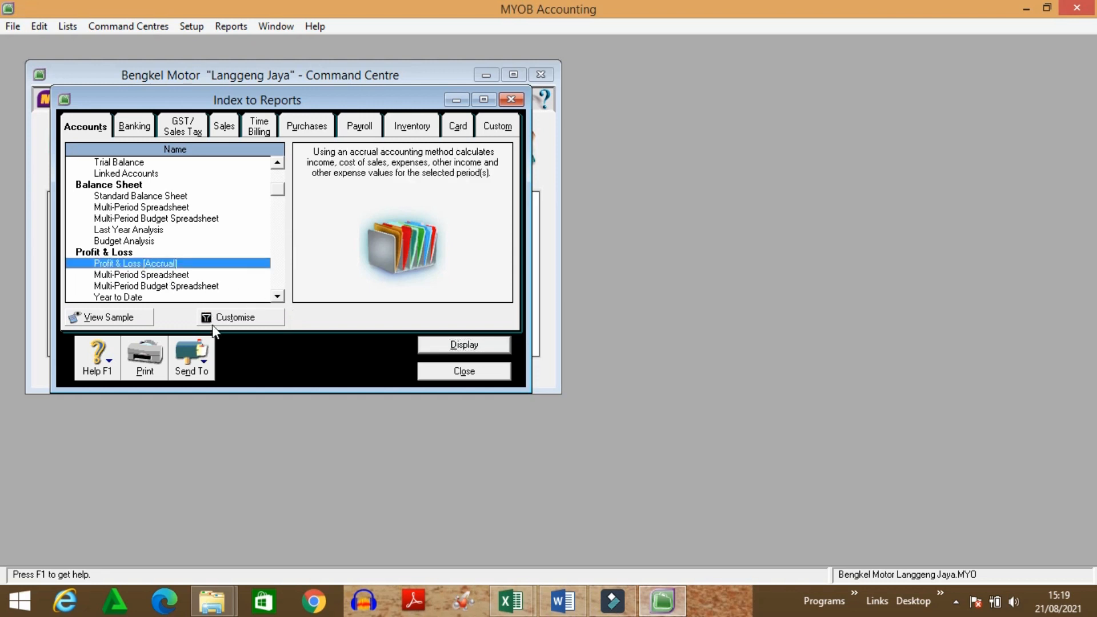
{"action": "left_click", "coordinate": [234, 318]}
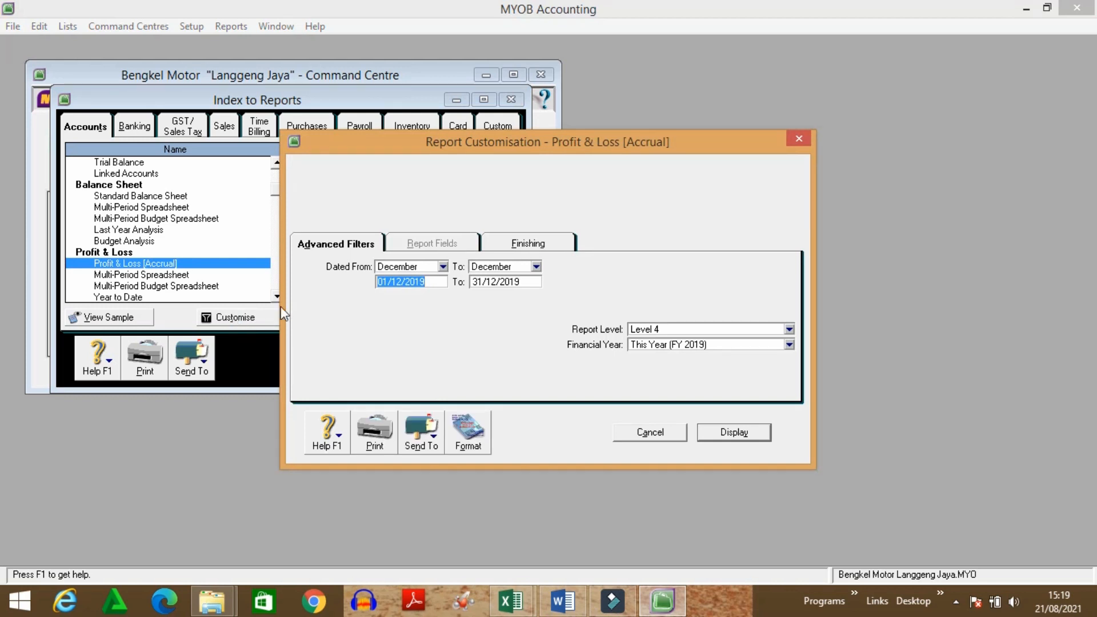
{"action": "left_click", "coordinate": [443, 267]}
{"action": "left_click", "coordinate": [436, 282]}
{"action": "left_click", "coordinate": [724, 436]}
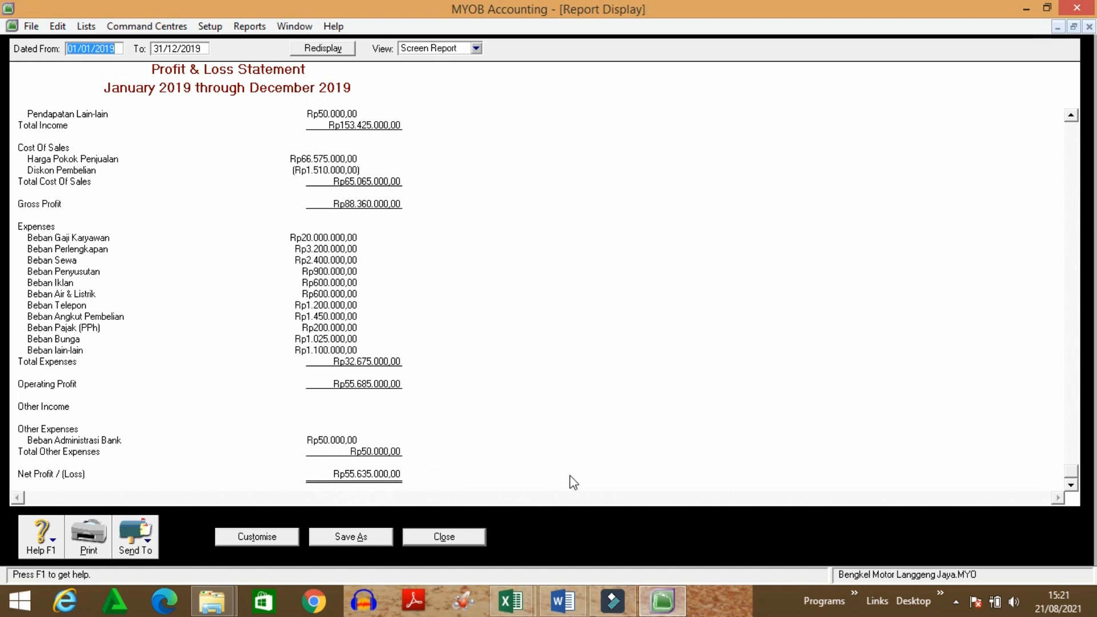
Step: Close the Profit & Loss report and display the Standard Balance Sheet as of 31/12/2019
{"action": "left_click", "coordinate": [451, 539]}
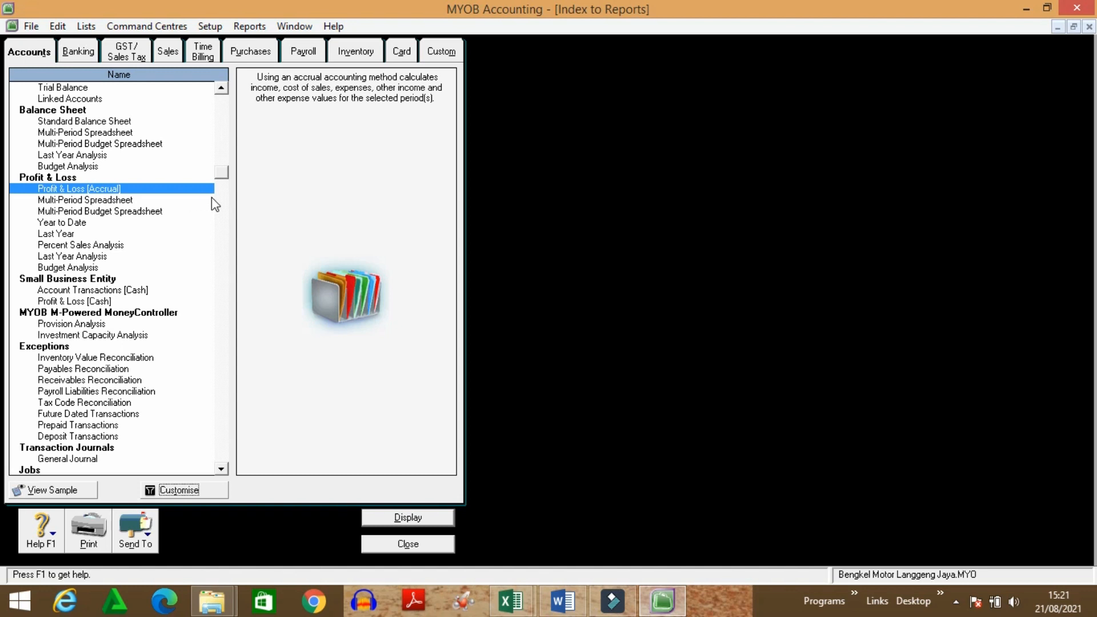
{"action": "left_click", "coordinate": [87, 122]}
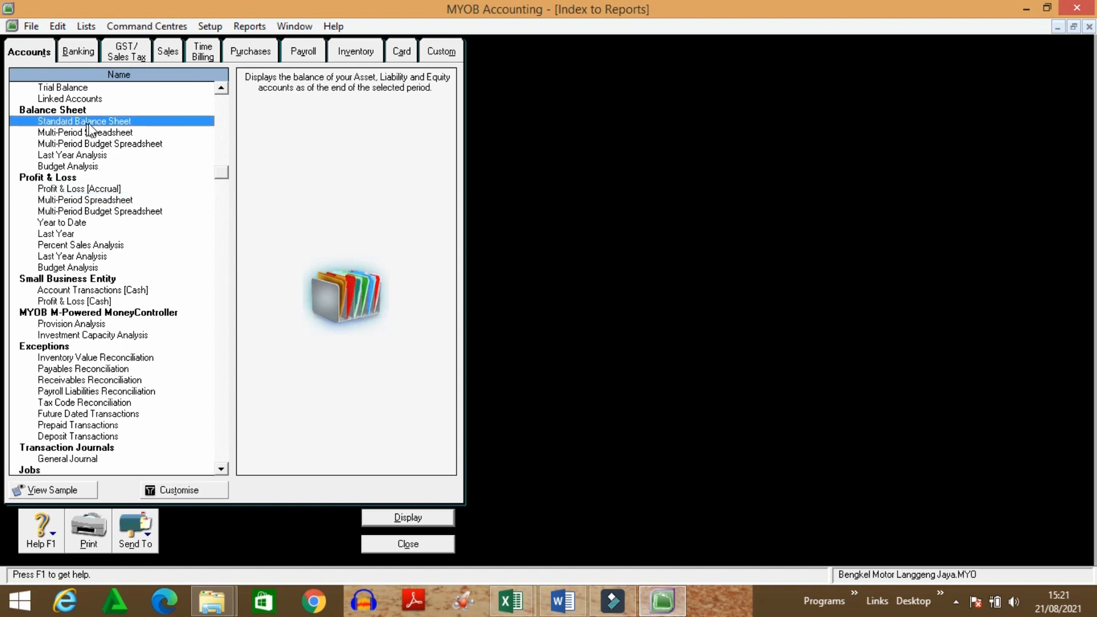
{"action": "left_click", "coordinate": [197, 493]}
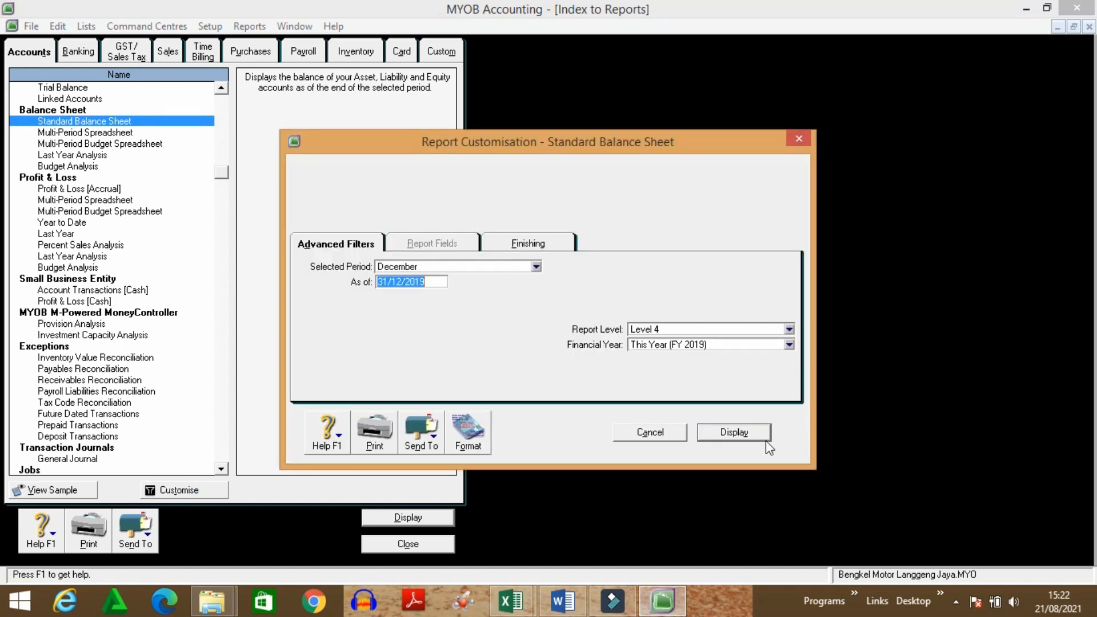
{"action": "left_click", "coordinate": [734, 433]}
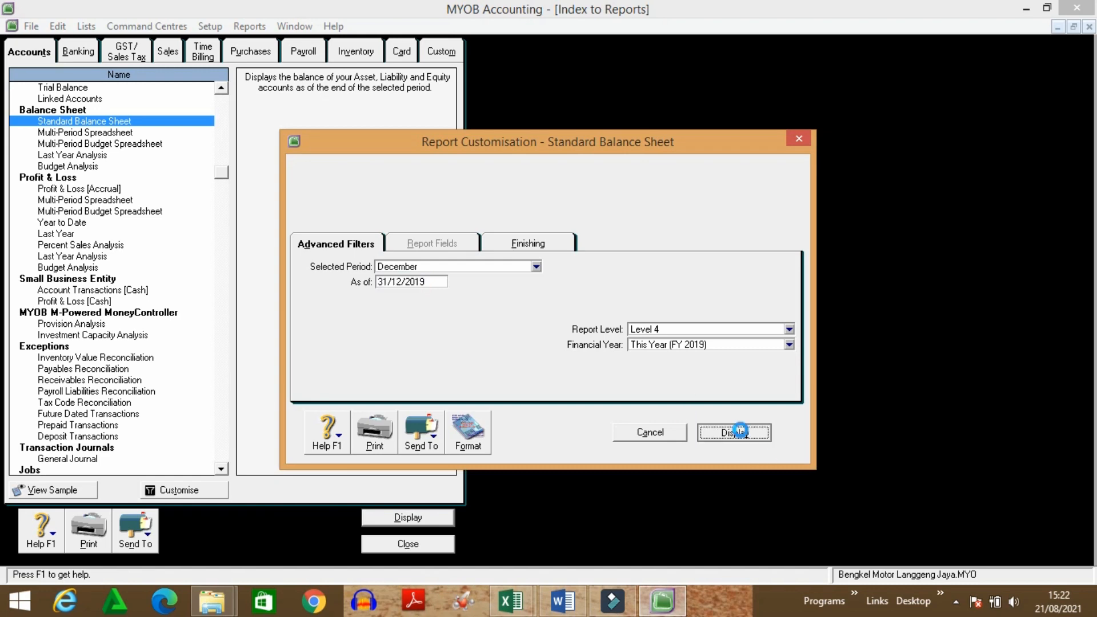